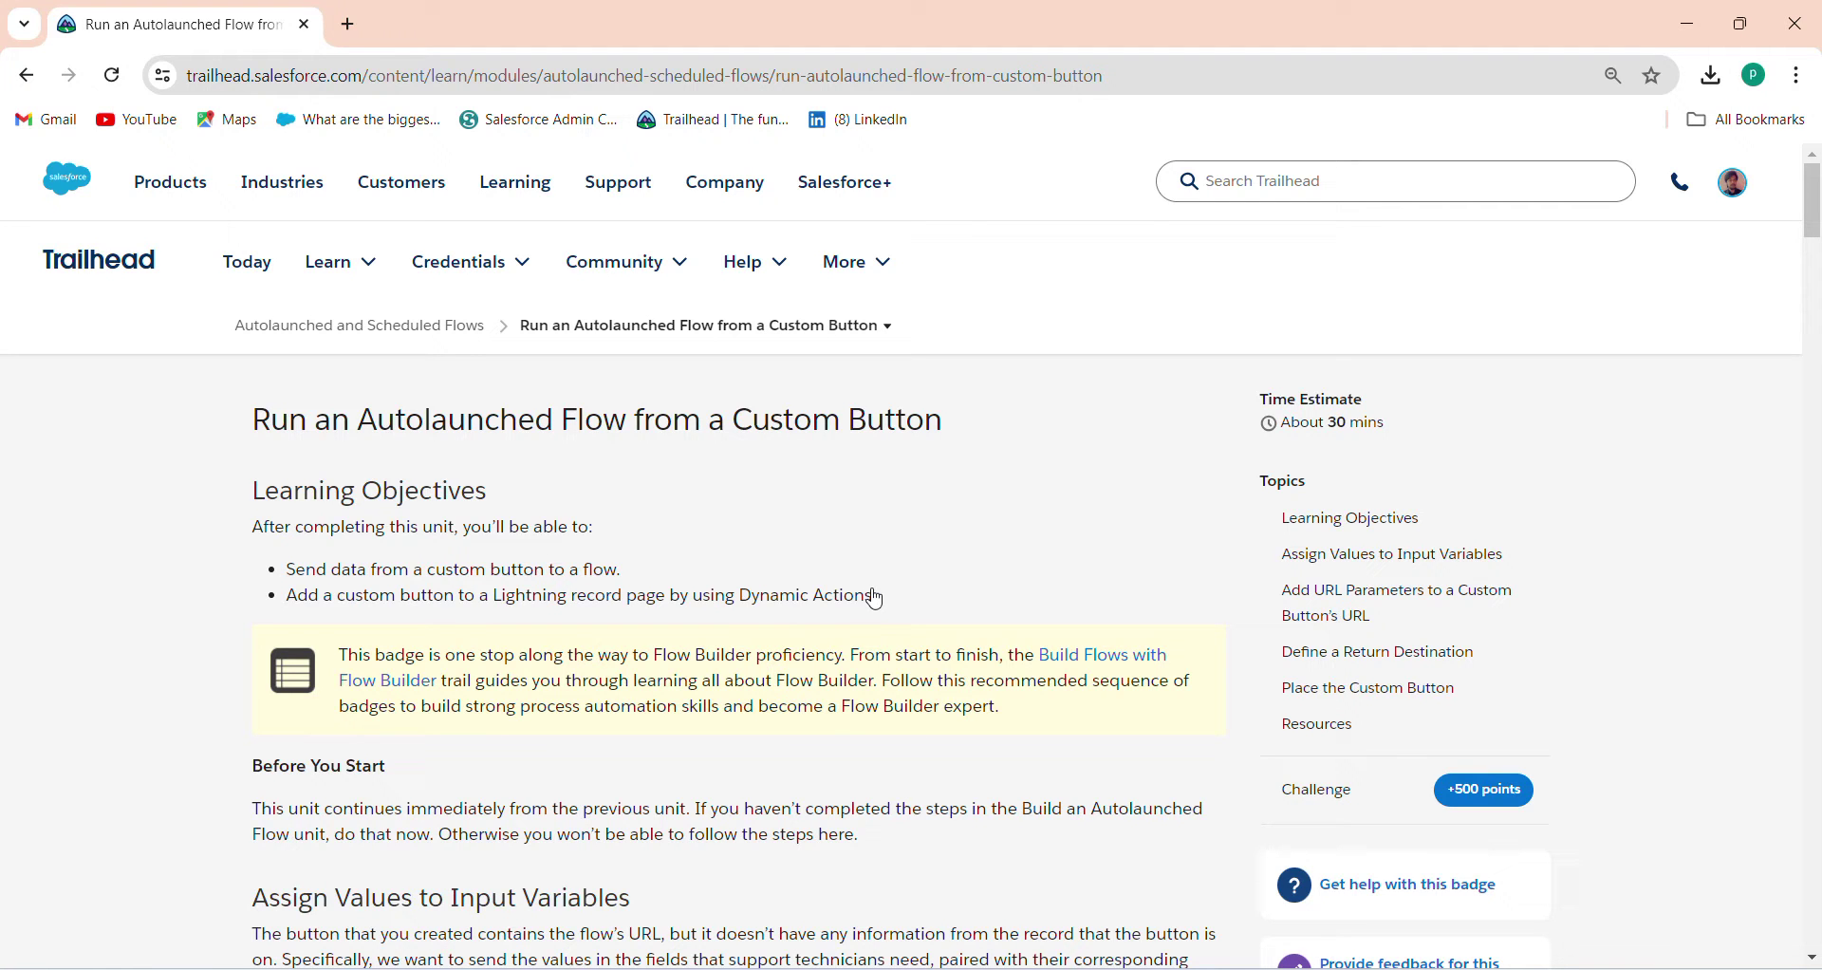
# Launch the Cunning Badger Playground from the challenge at the end of the Trailhead unit.
pyautogui.moveTo(1815, 230); pyautogui.dragTo(1818, 459)
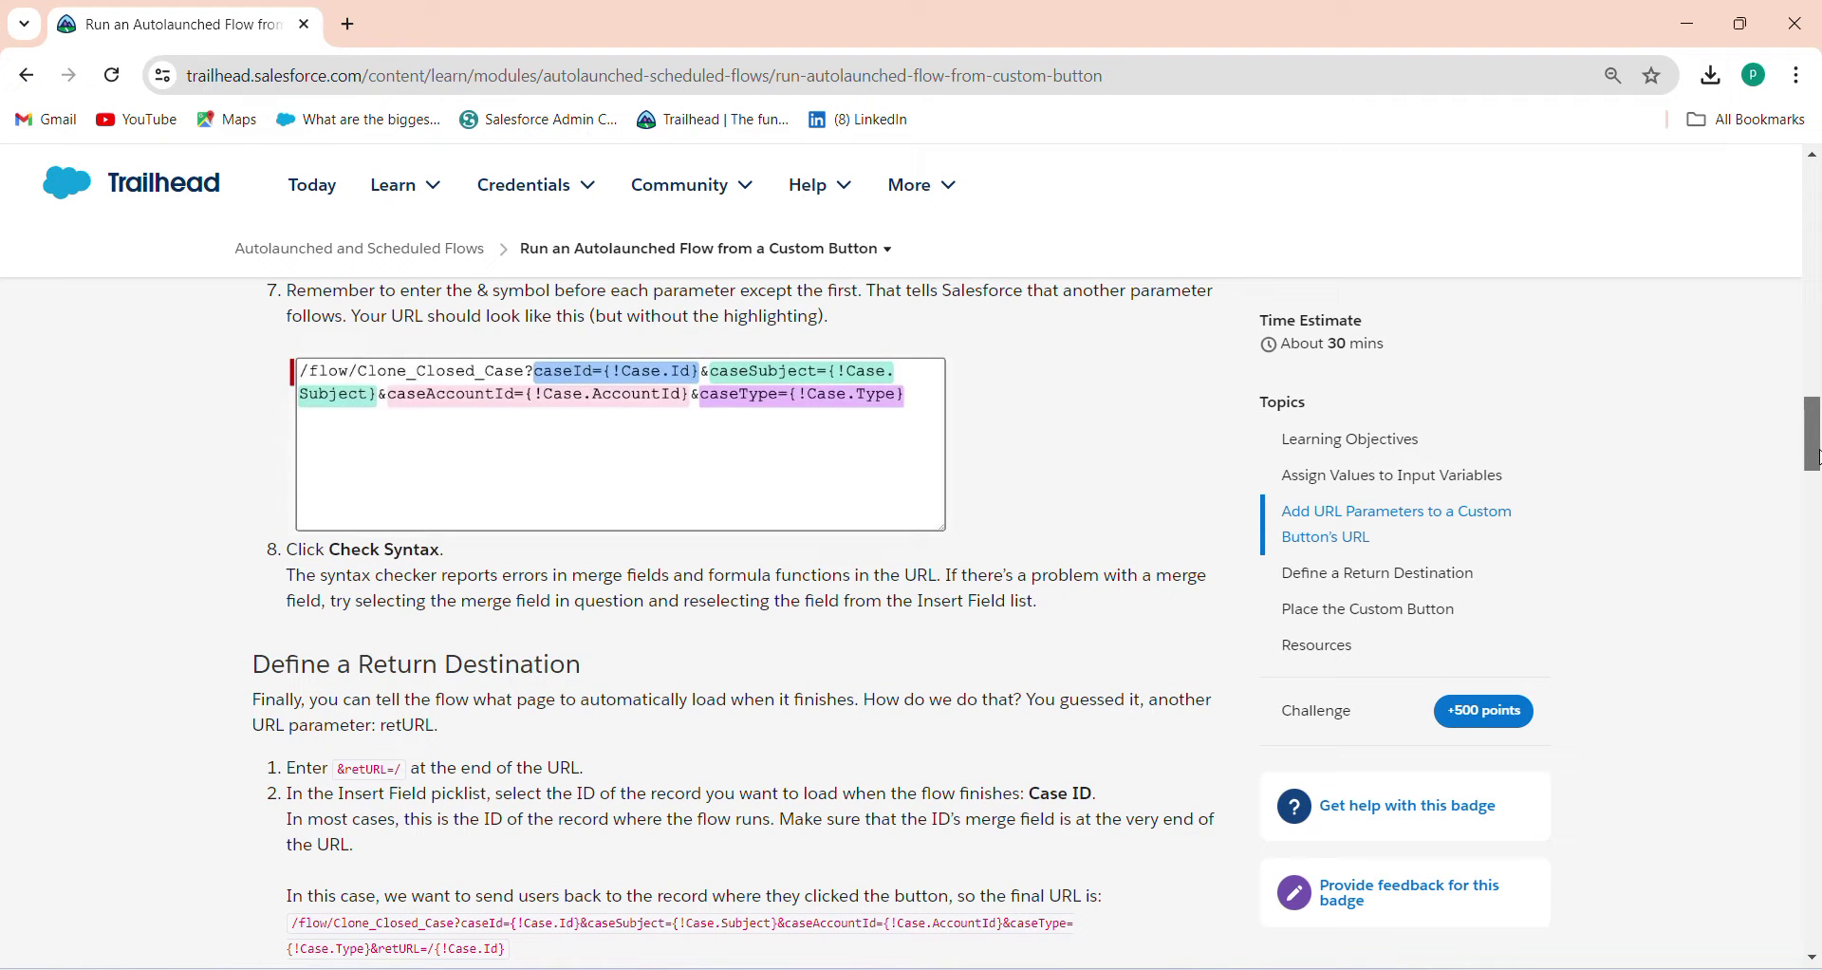
pyautogui.moveTo(1818, 458); pyautogui.dragTo(1815, 883)
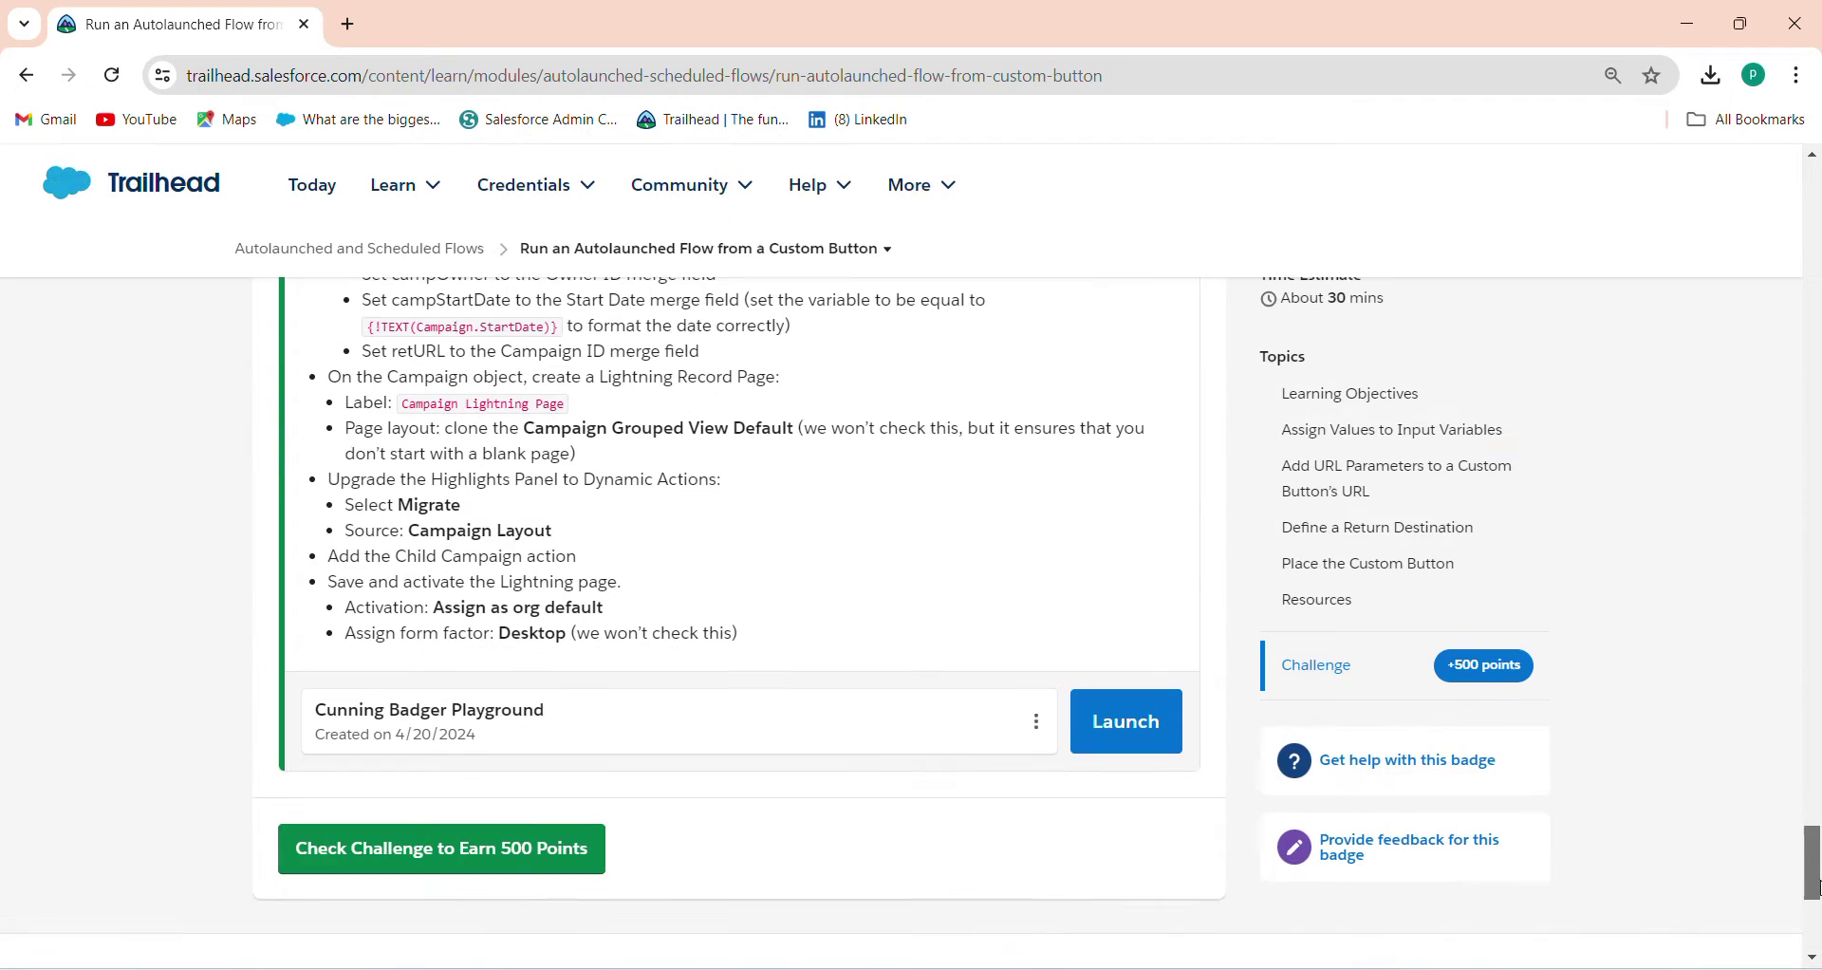
pyautogui.click(1154, 737)
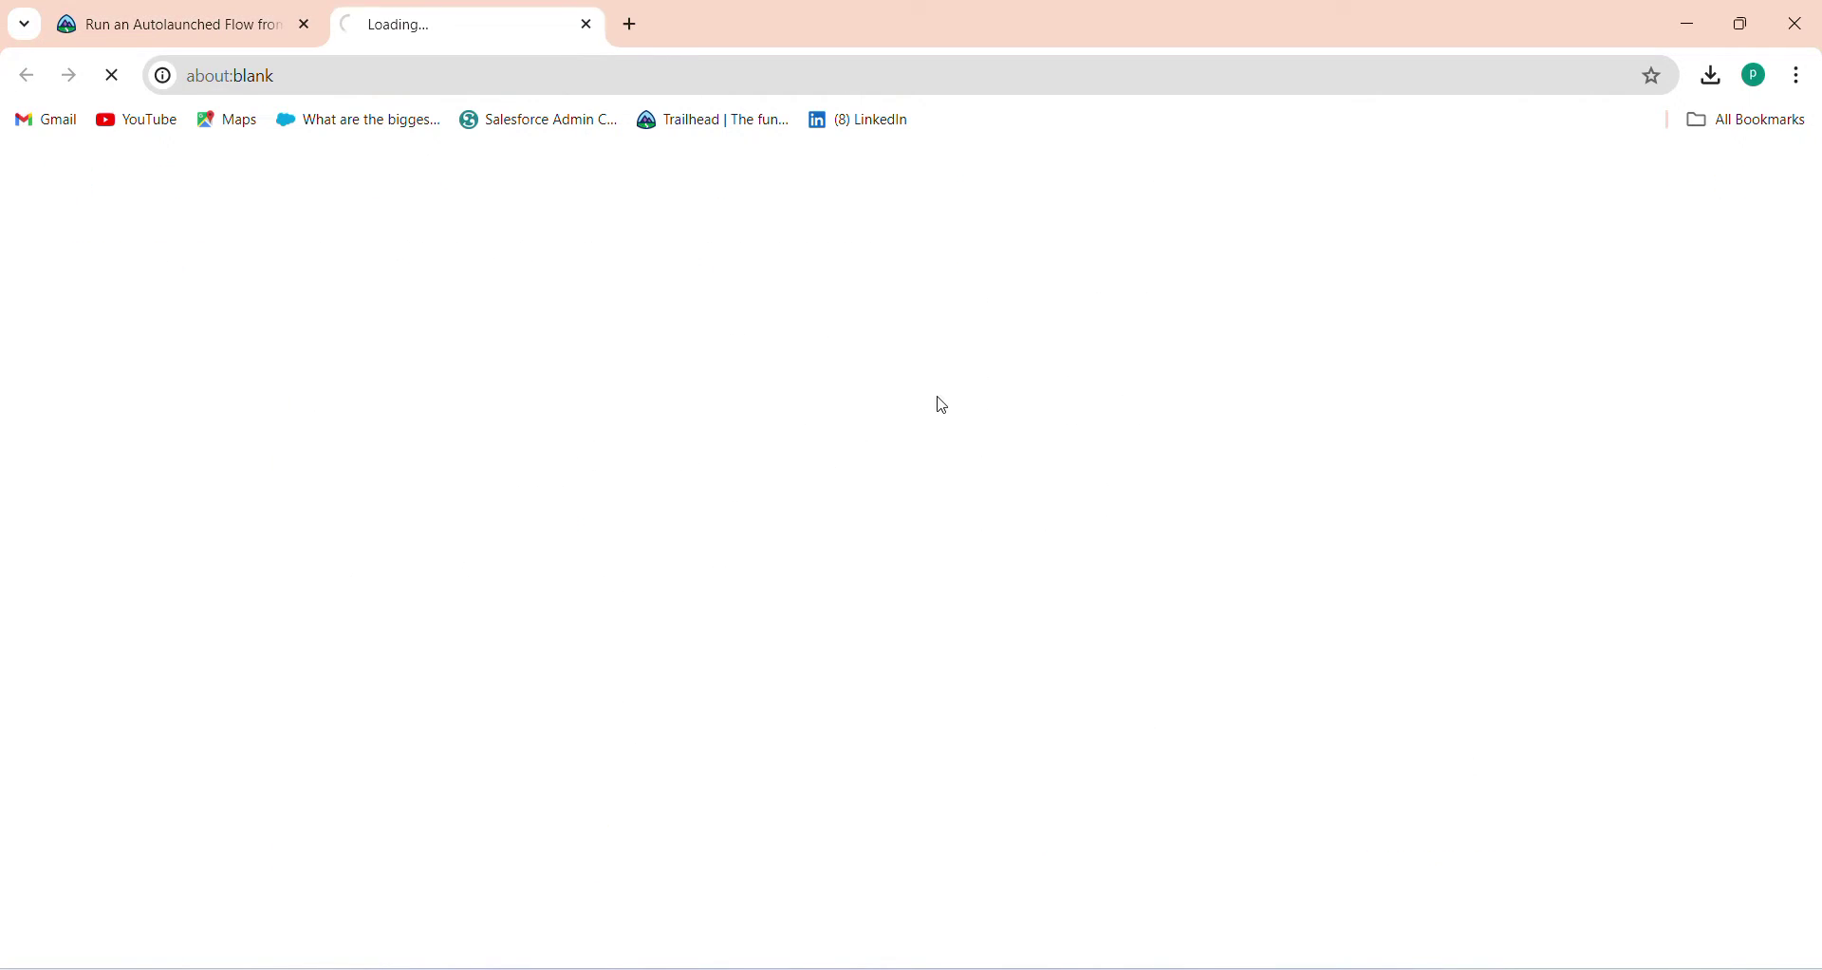
# Copy the custom button label Child Campaign from the Trailhead challenge requirements.
pyautogui.click(152, 28)
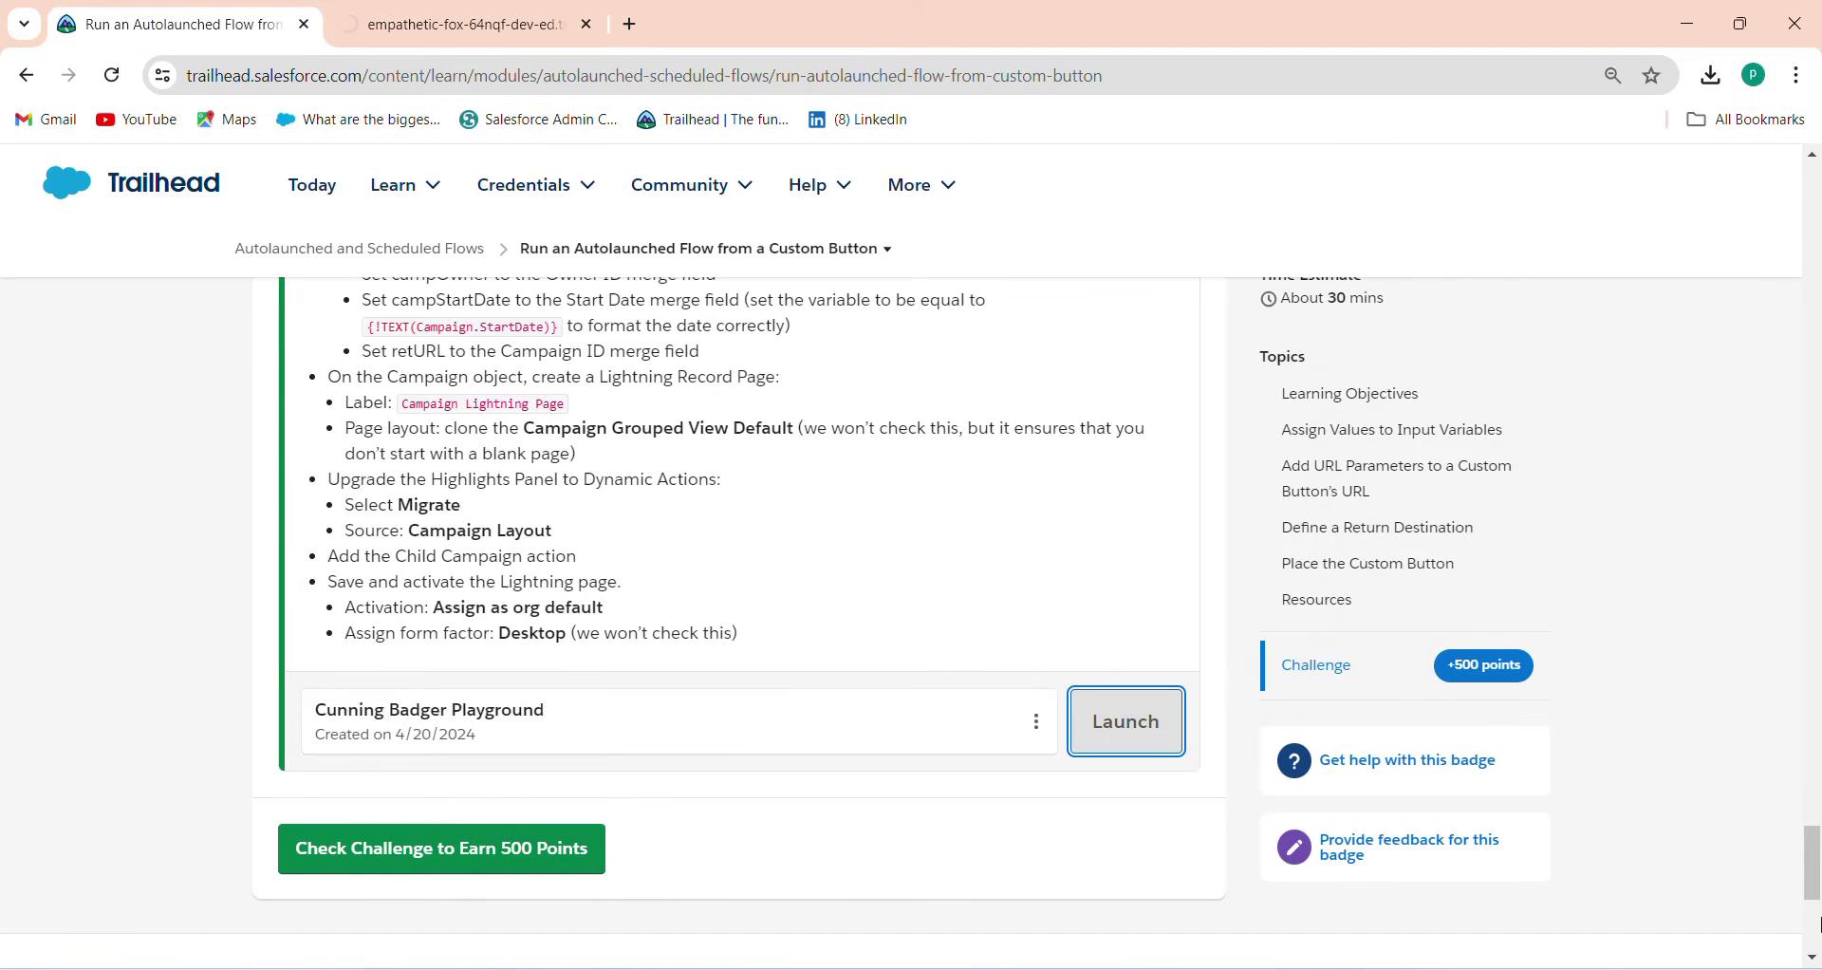
pyautogui.moveTo(1817, 873); pyautogui.dragTo(1817, 823)
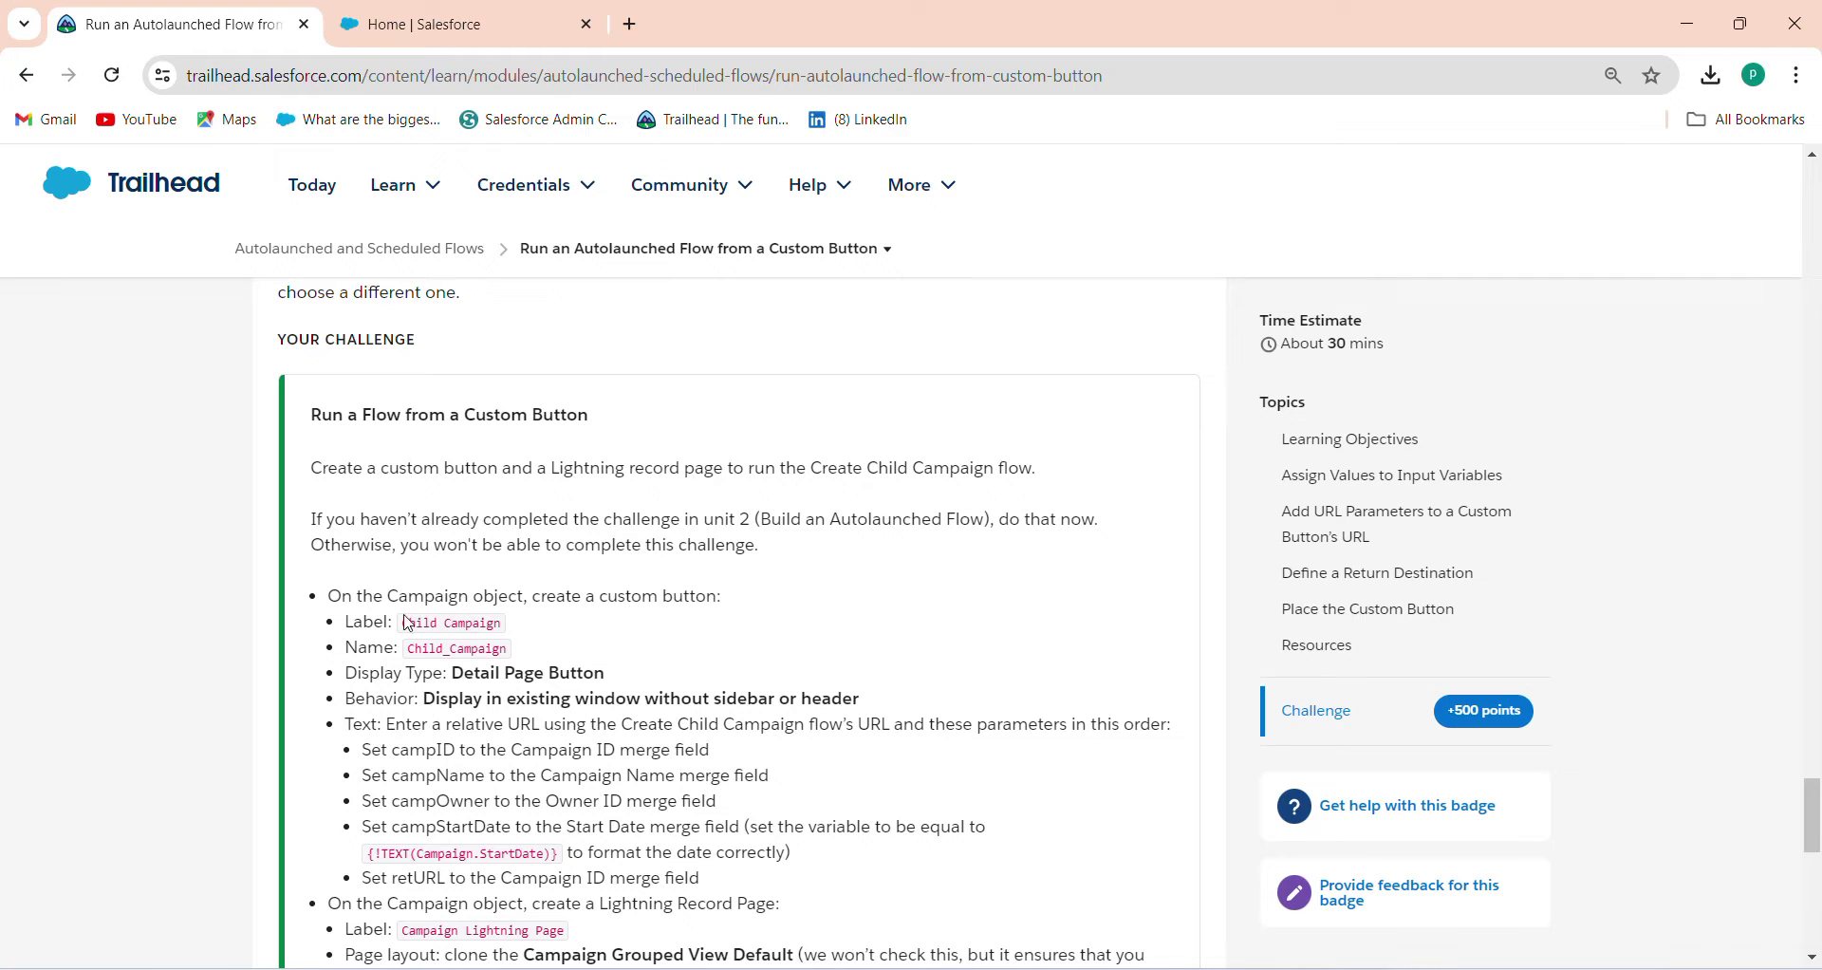
pyautogui.moveTo(402, 629); pyautogui.dragTo(520, 639)
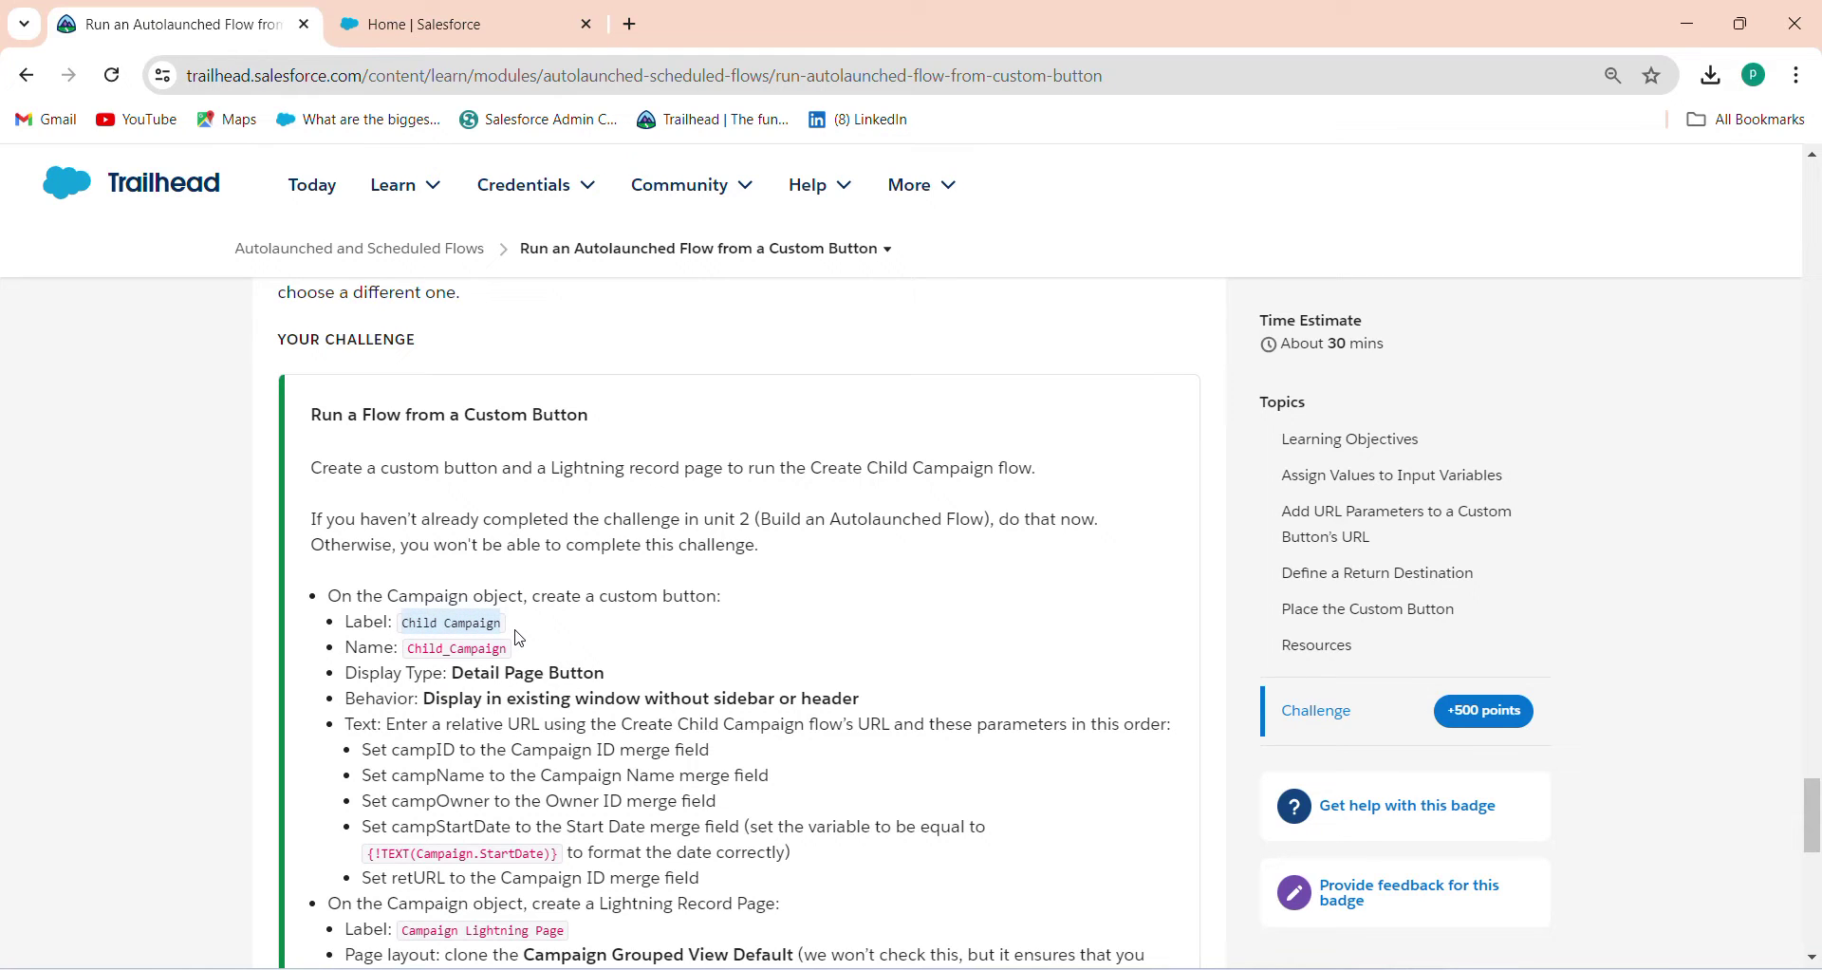
# In the playground's Setup, find the Campaign object in Object Manager by searching for "camp" and open it.
pyautogui.click(408, 38)
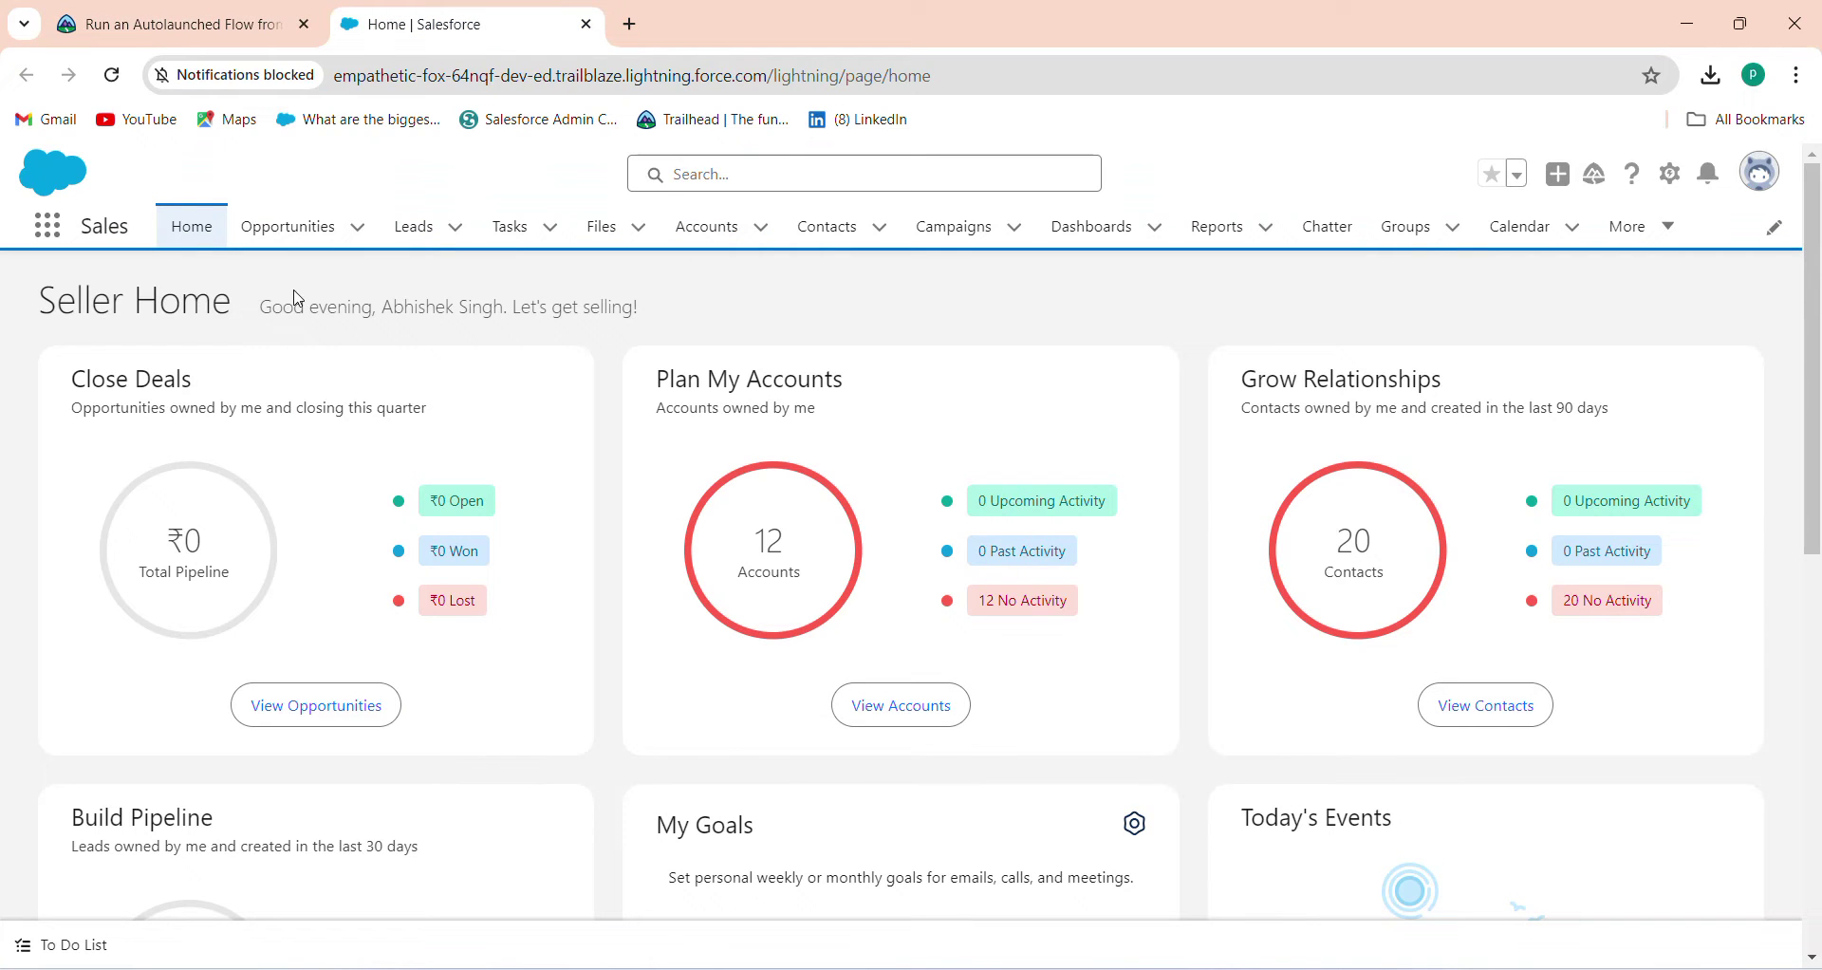
pyautogui.click(1670, 174)
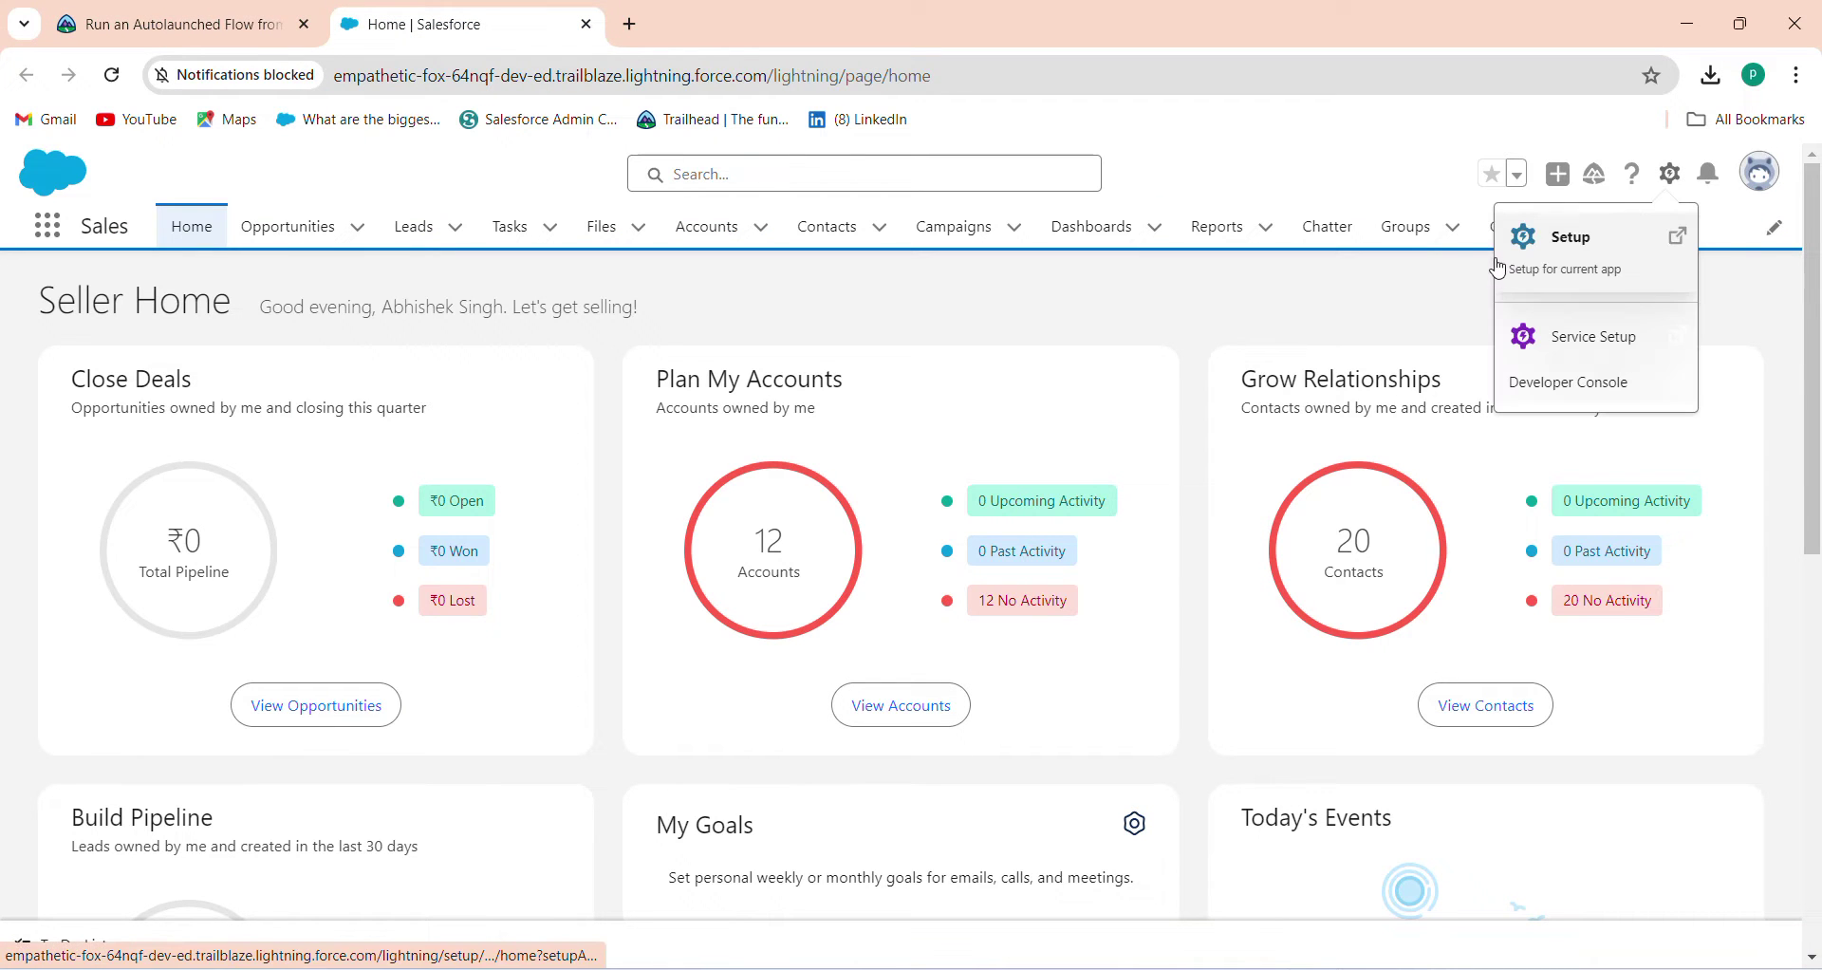
pyautogui.click(1638, 249)
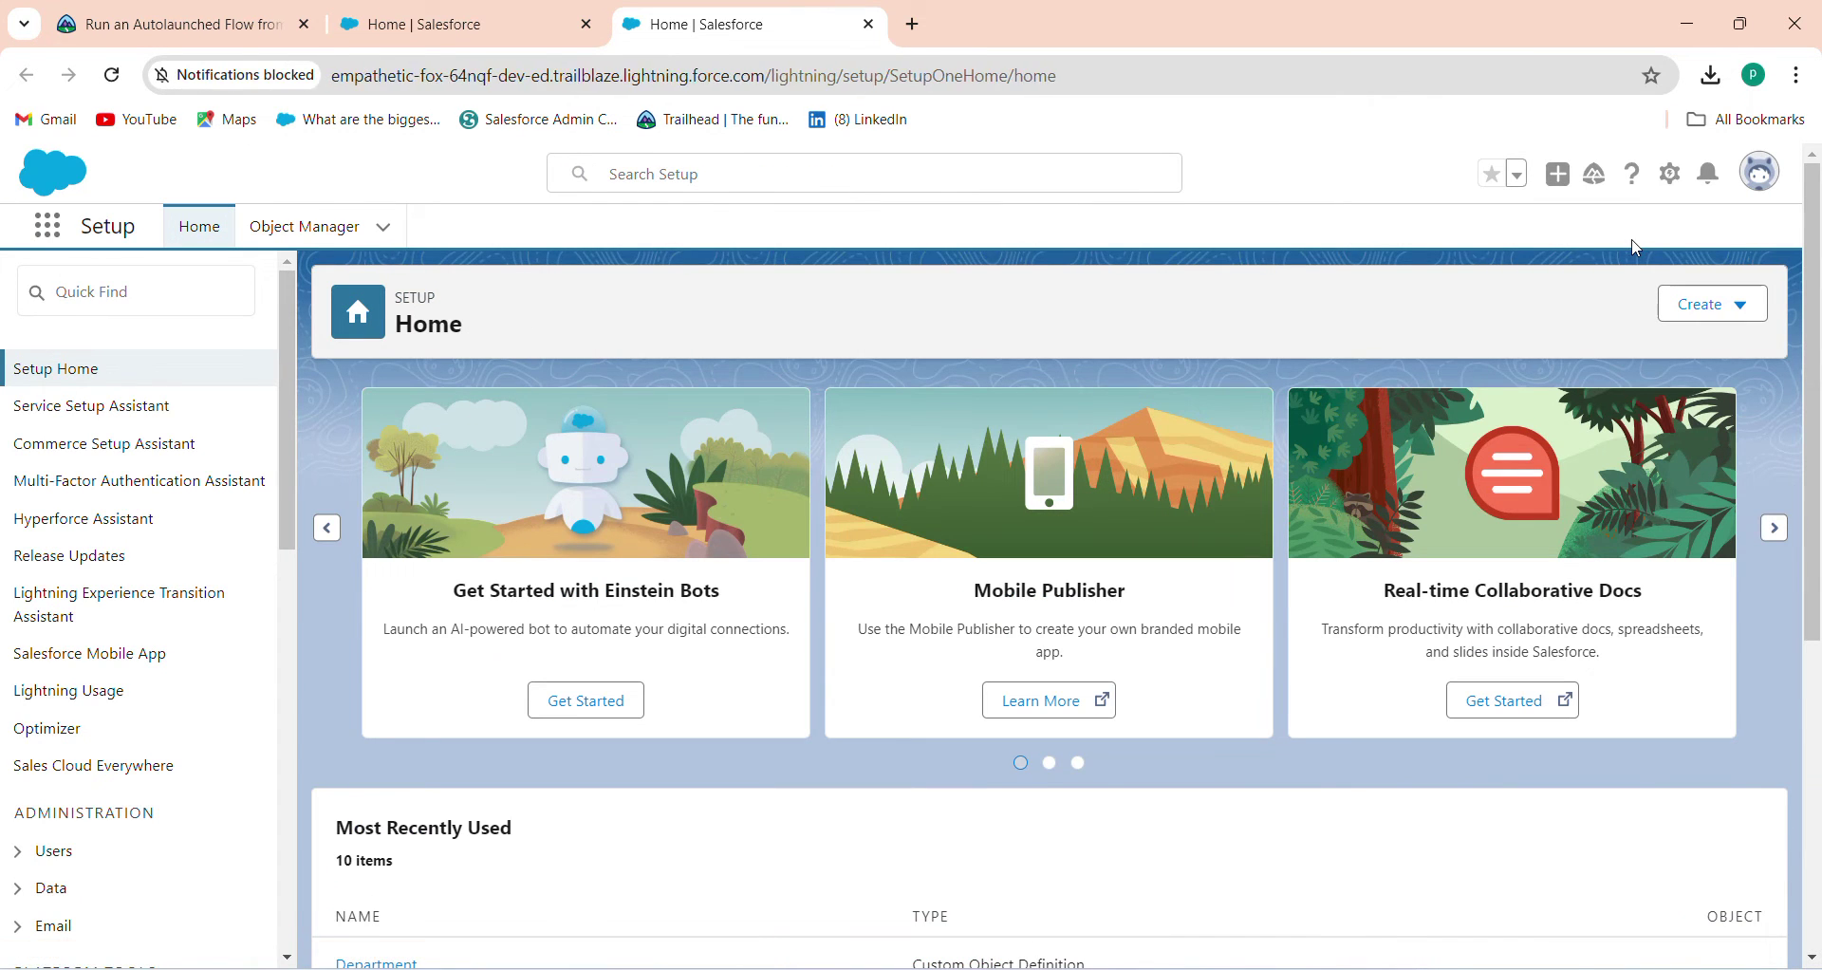
pyautogui.click(316, 237)
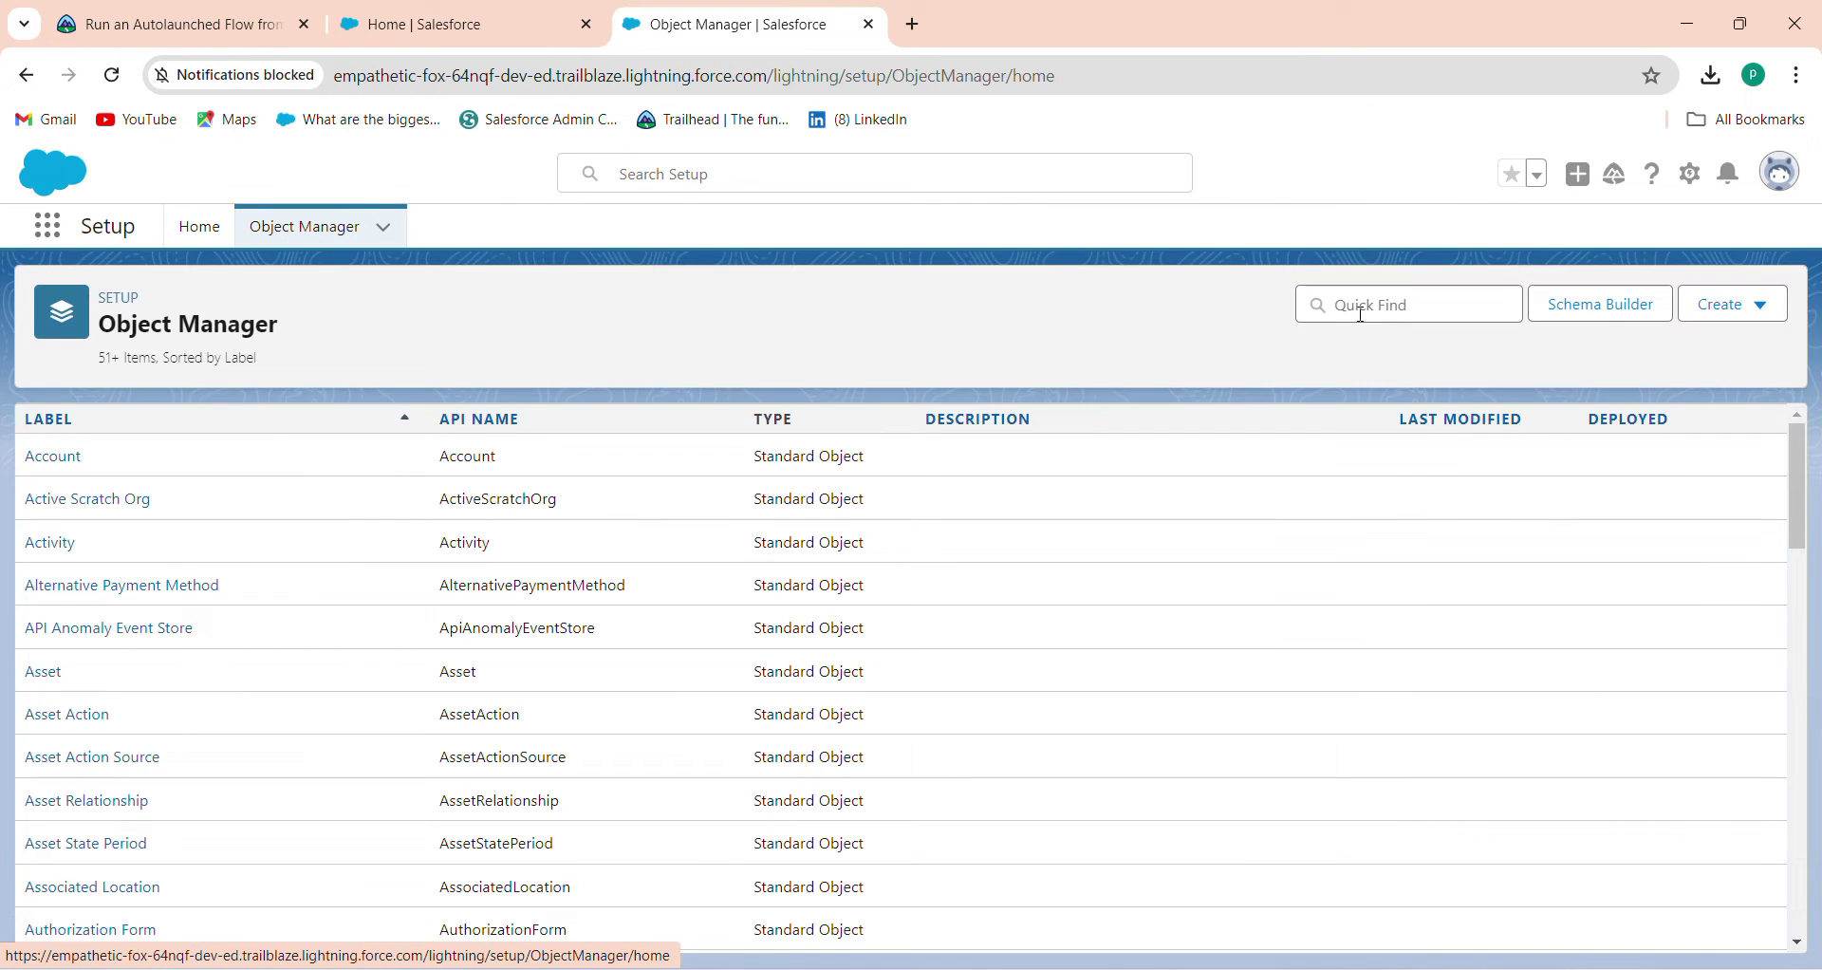
pyautogui.click(1407, 313)
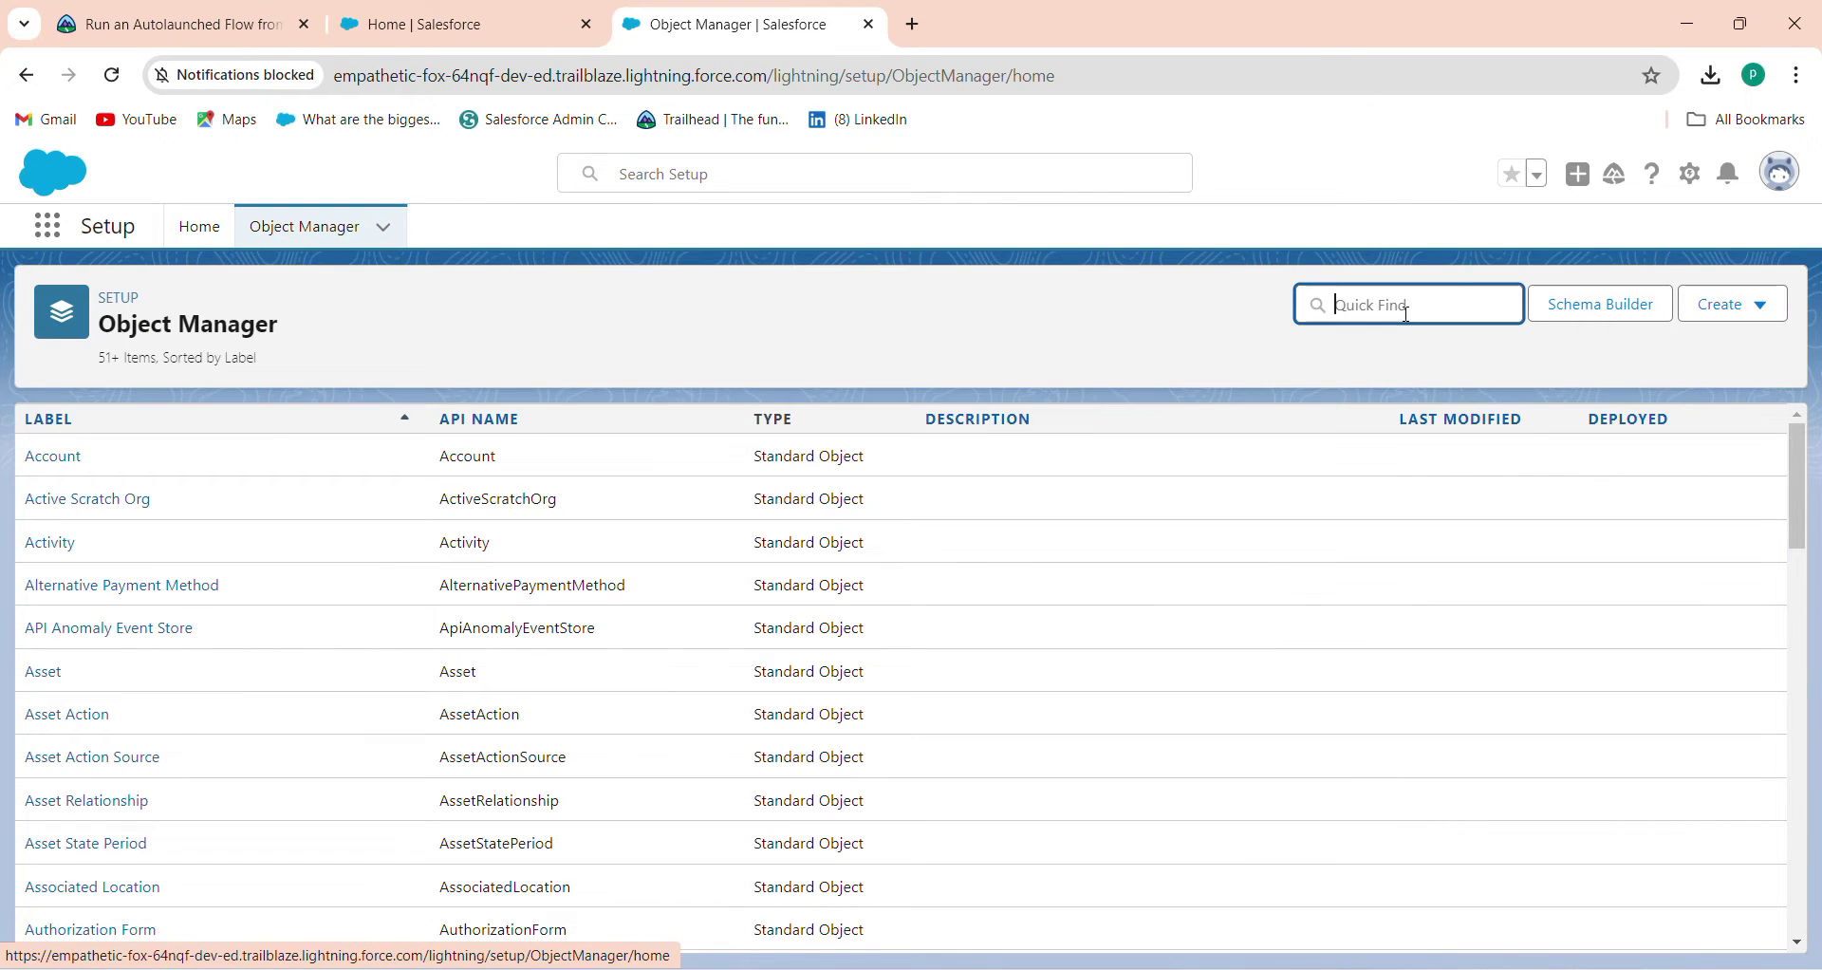
pyautogui.write('camp')
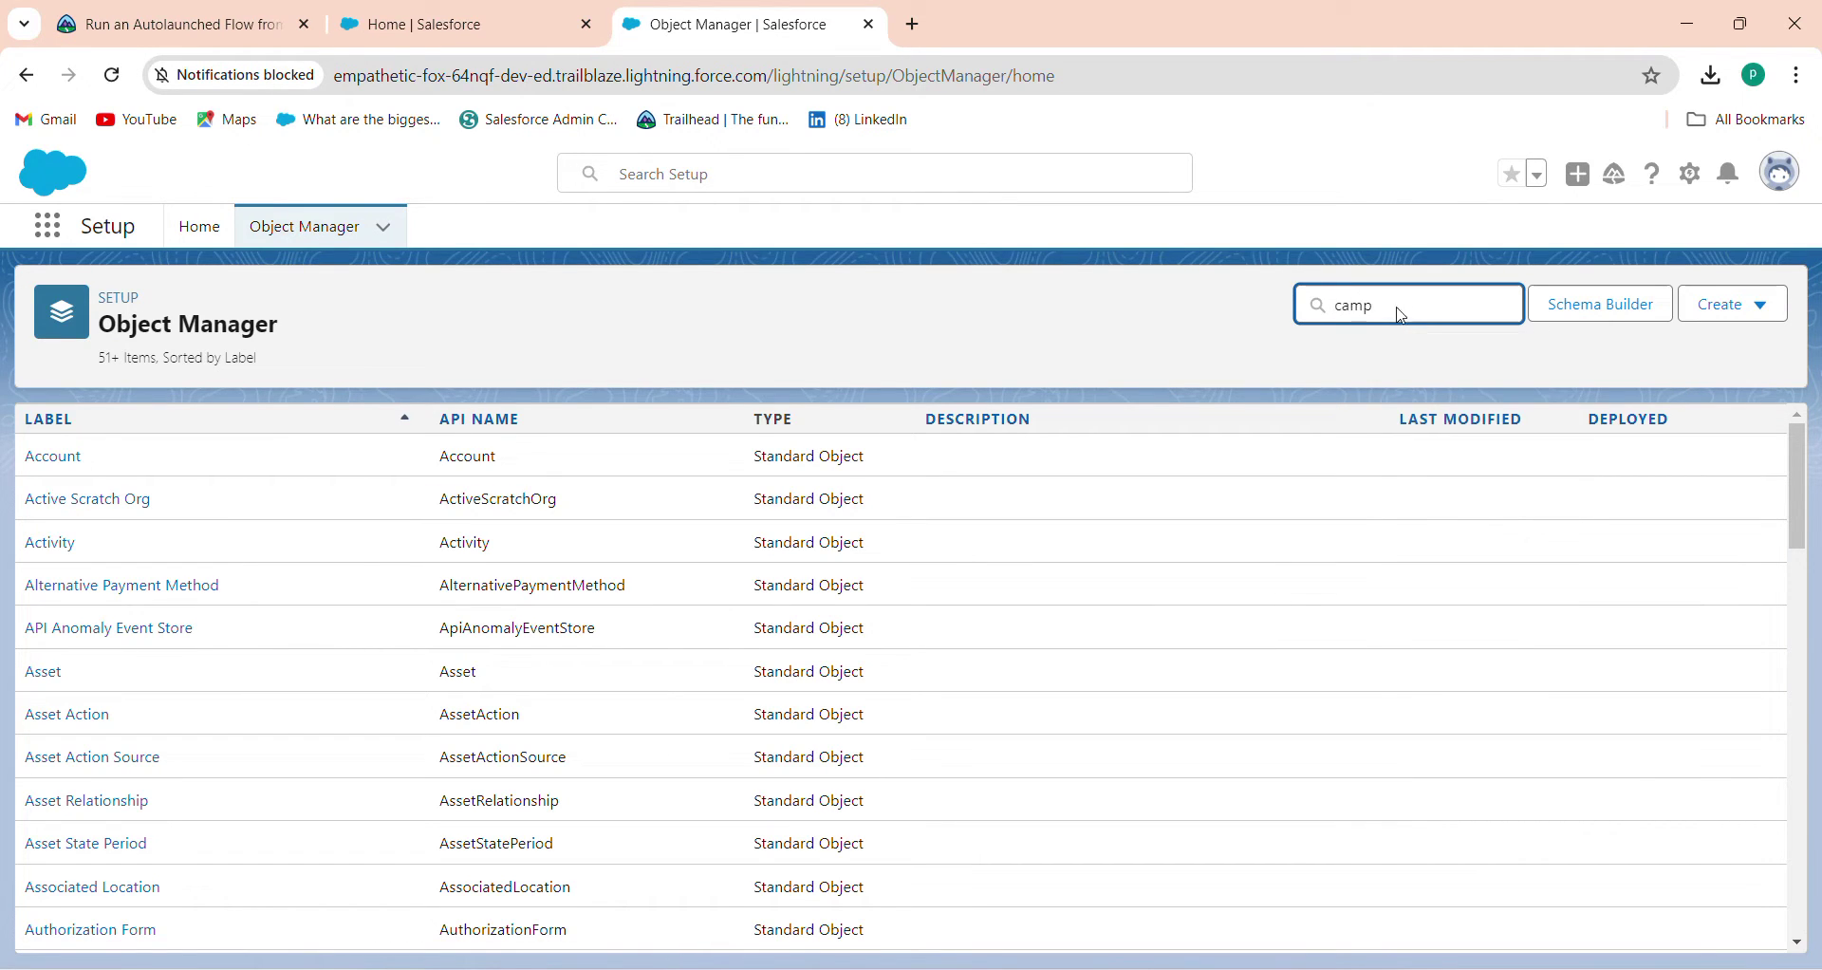
pyautogui.click(60, 457)
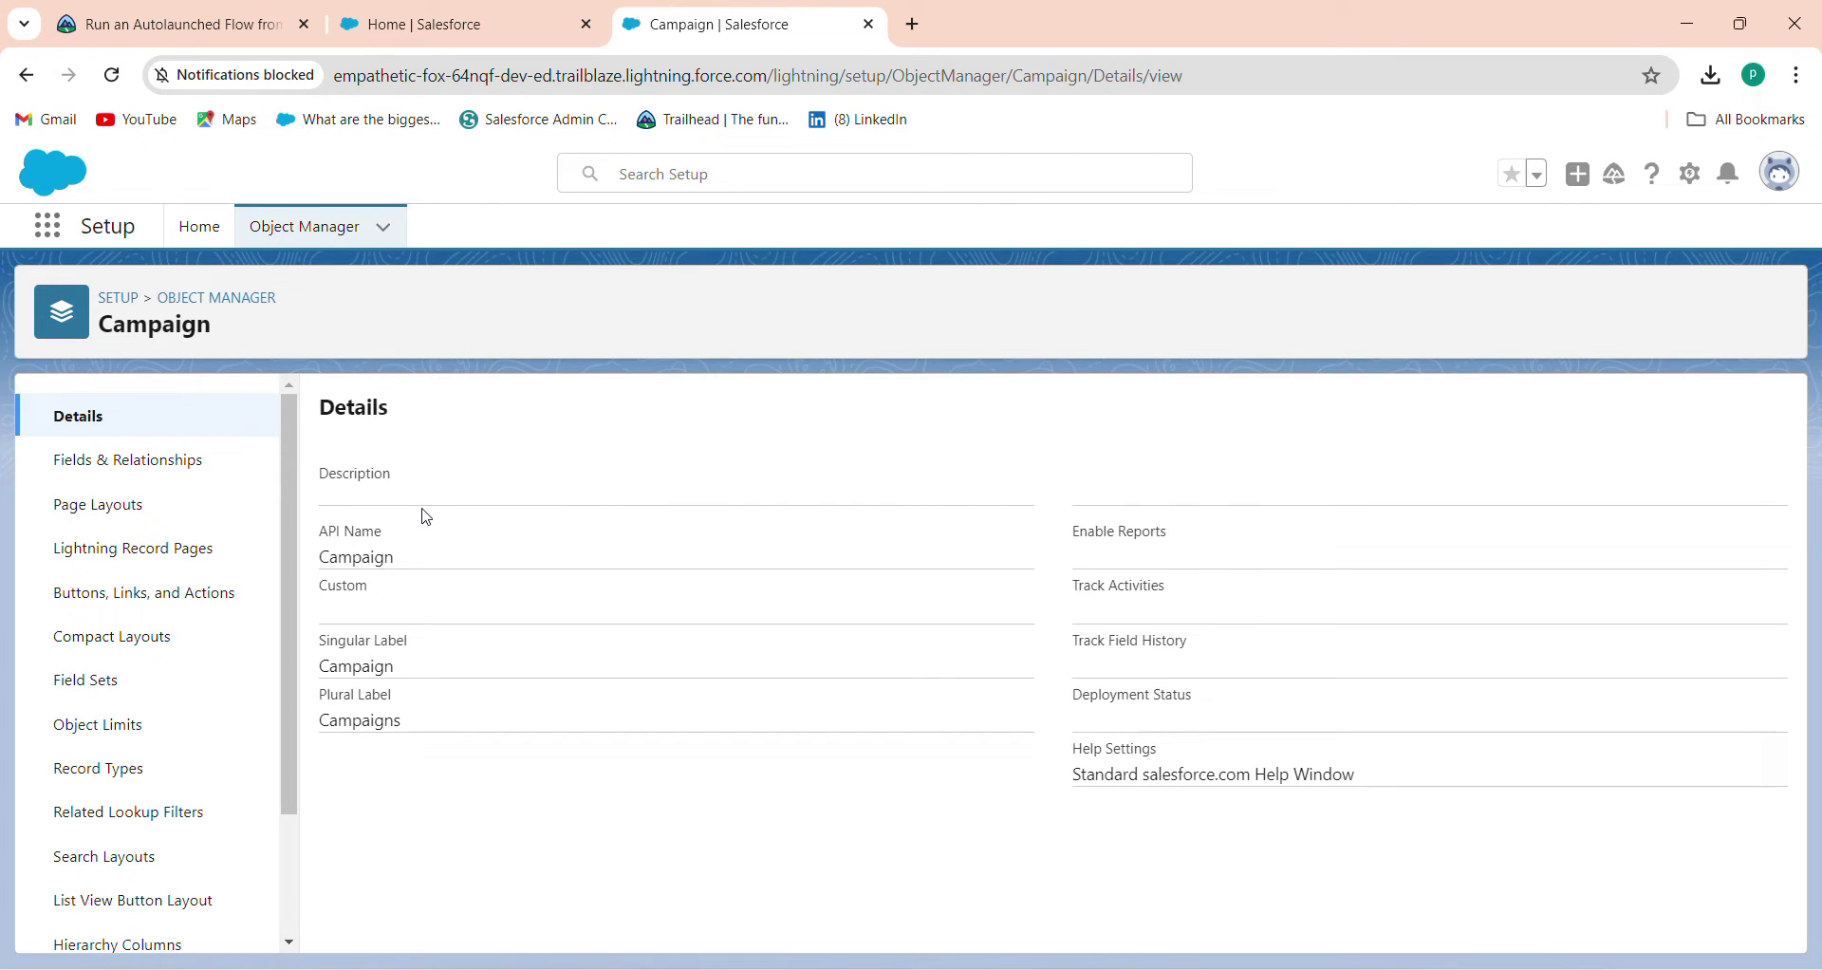
# Show the Campaign object's Buttons, Links, and Actions, and close the spare Salesforce Home page.
pyautogui.click(98, 461)
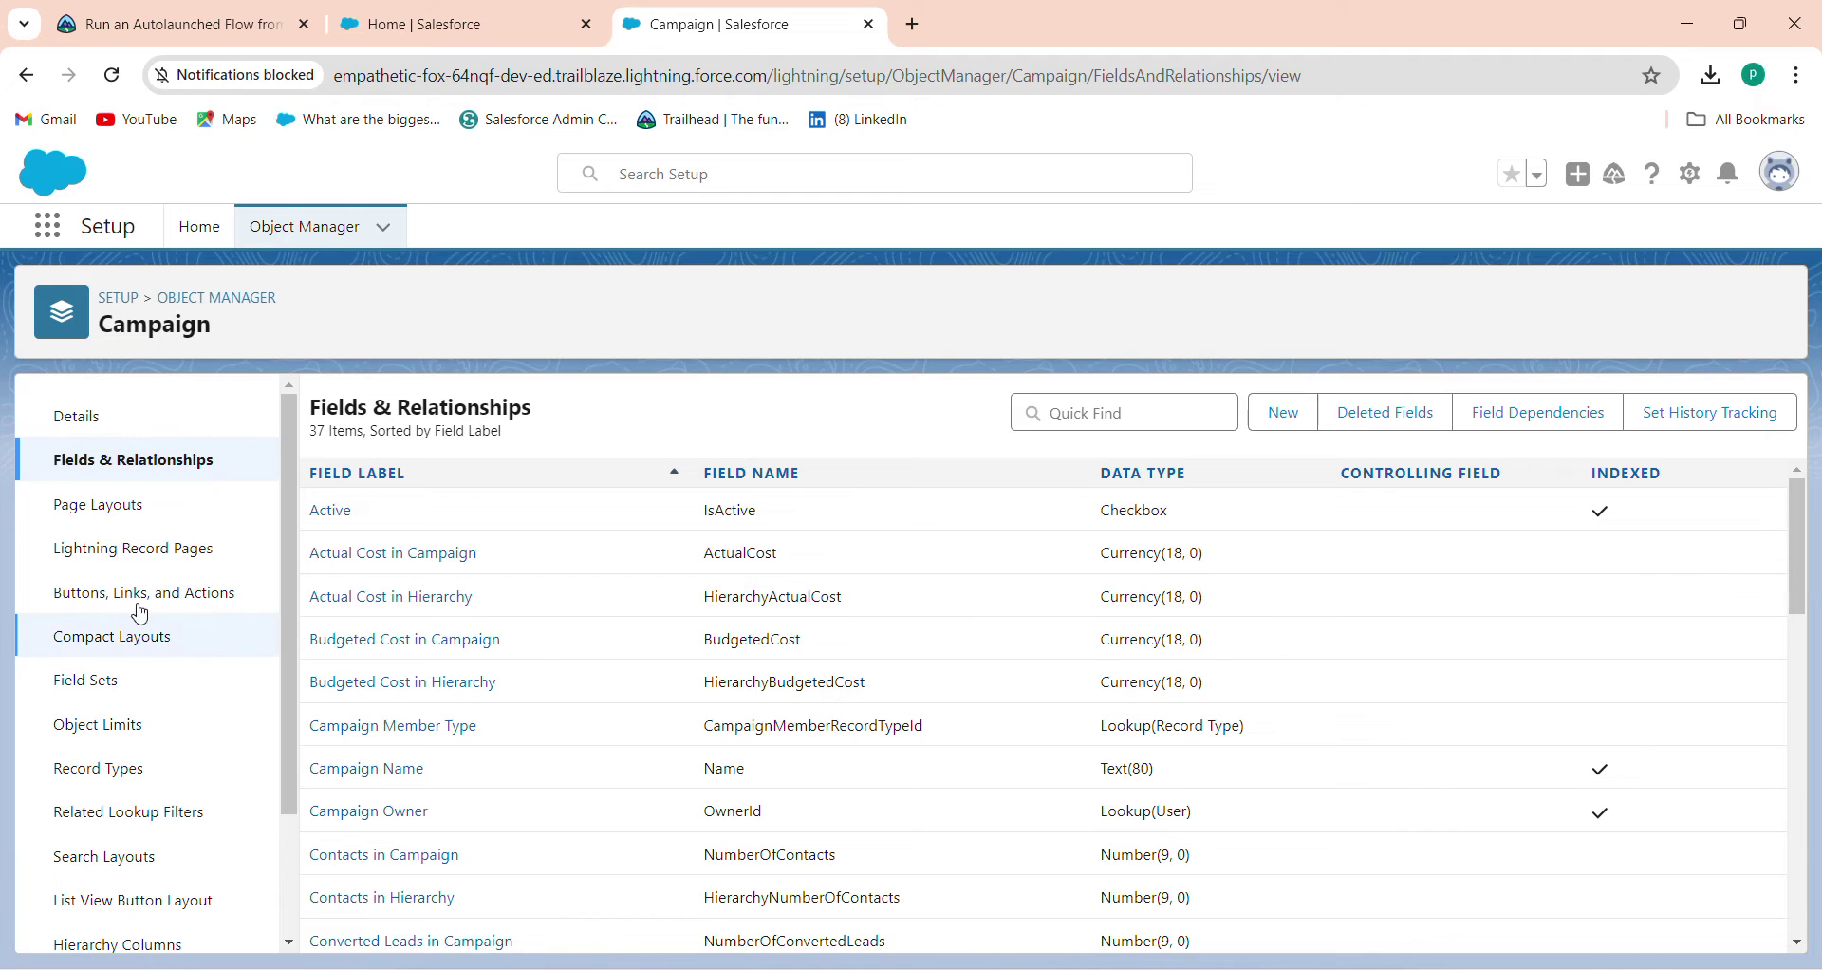
pyautogui.click(76, 592)
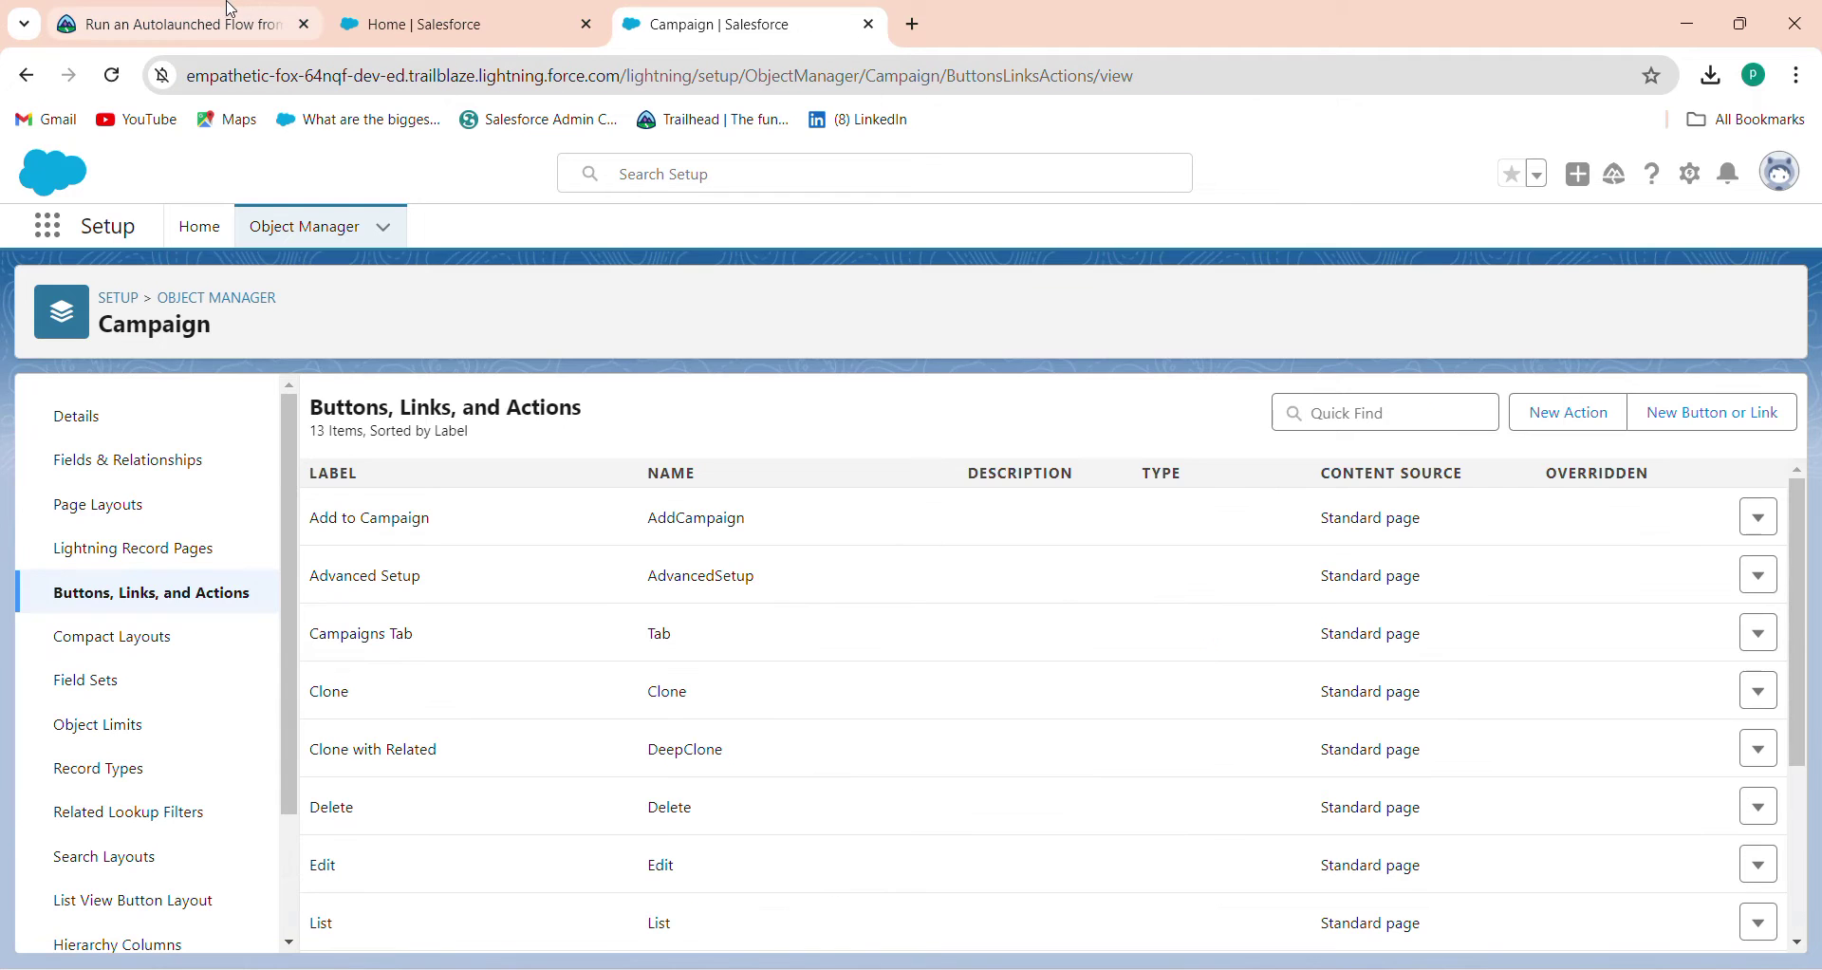
pyautogui.click(588, 23)
pyautogui.click(91, 22)
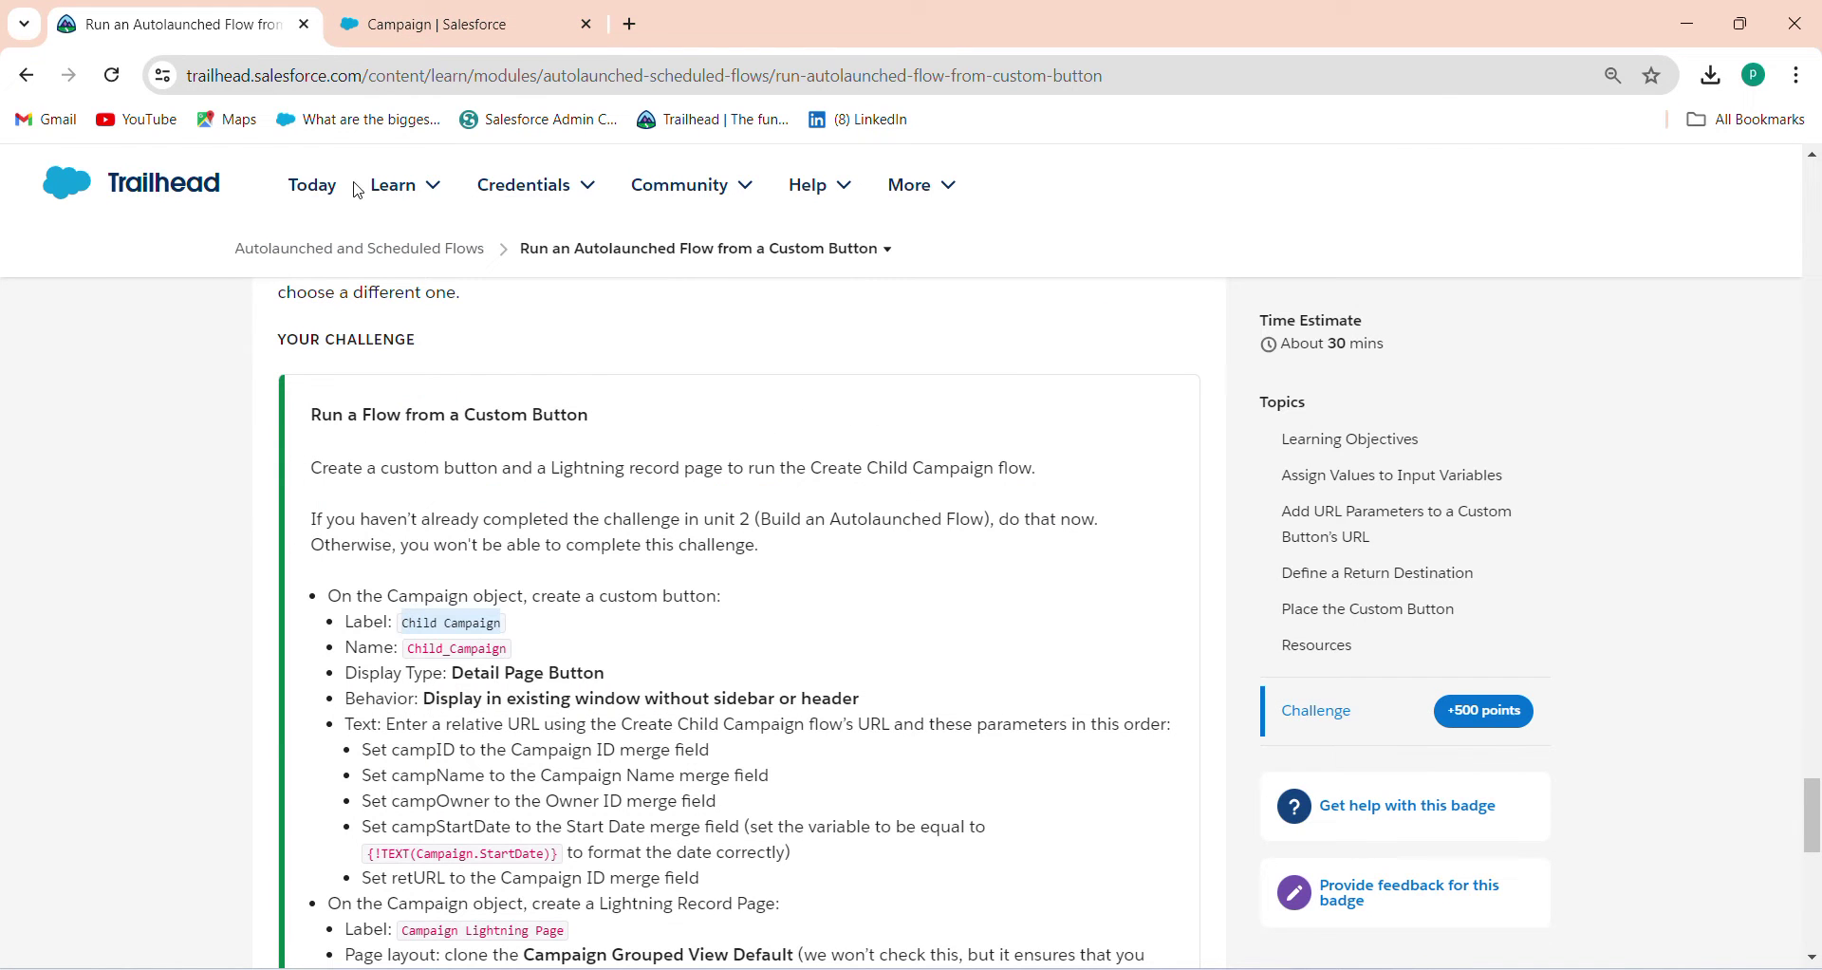
pyautogui.click(446, 21)
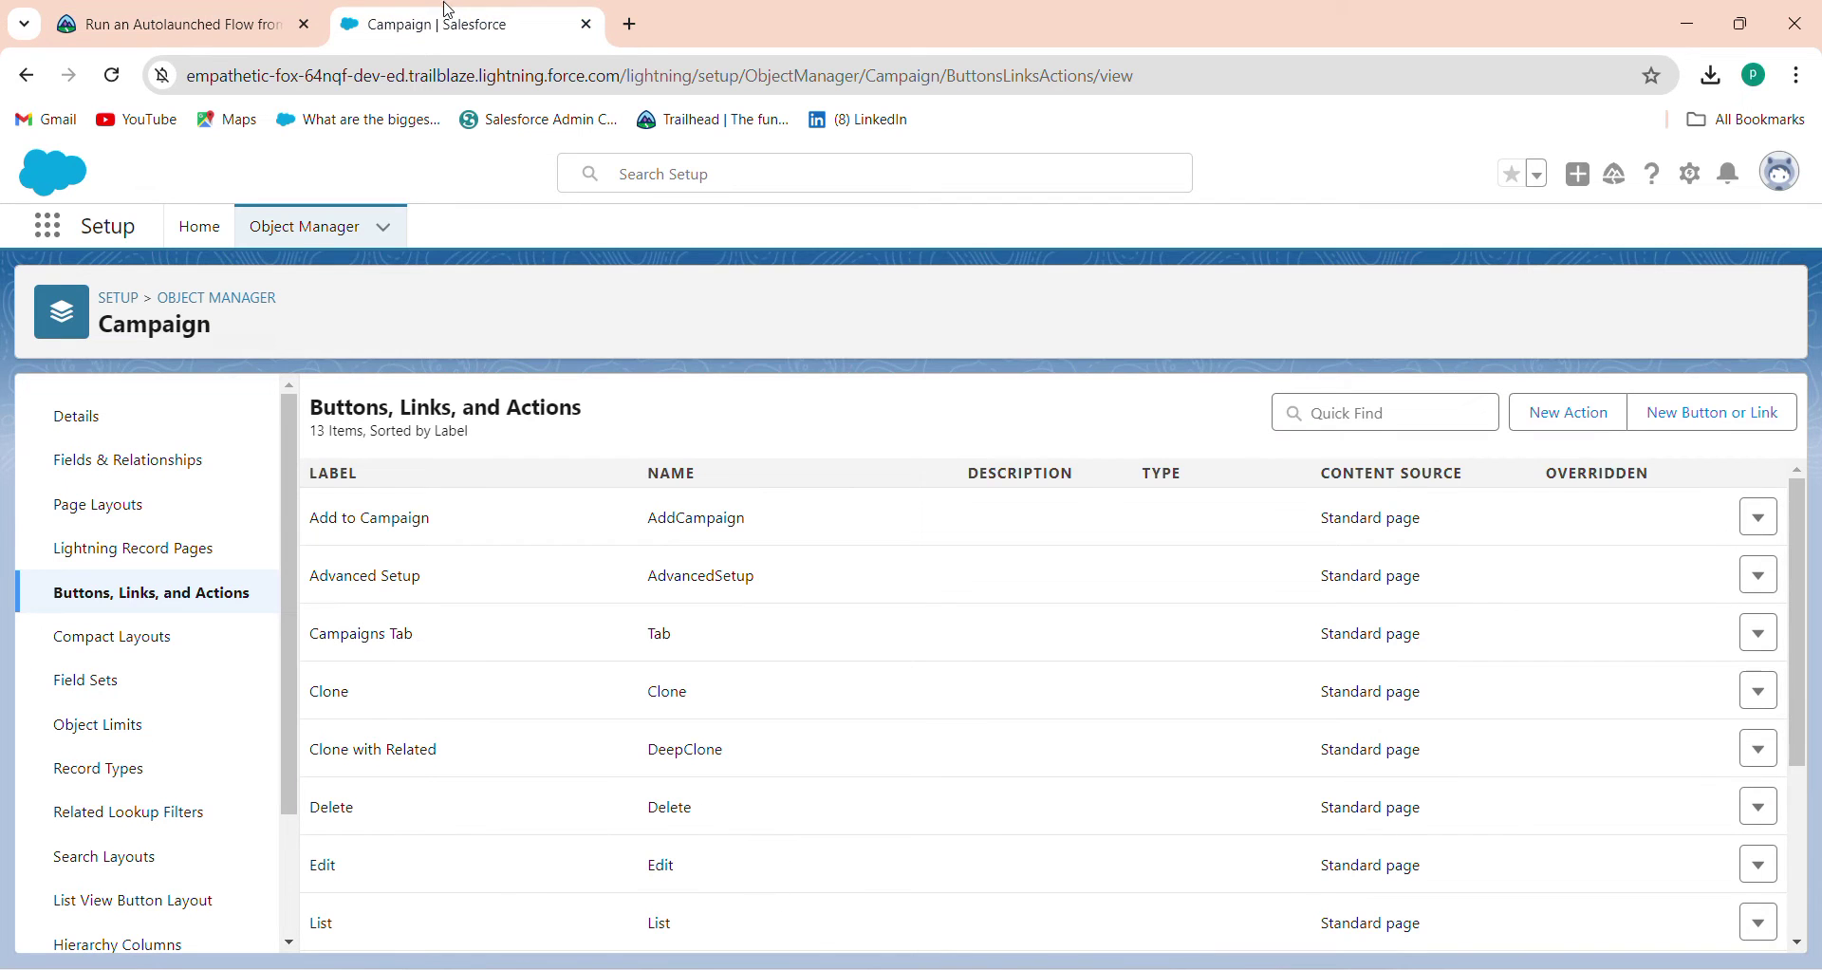
# Start a new Campaign button or link with the label Child Campaign and the name Child_Campaign.
pyautogui.click(1691, 421)
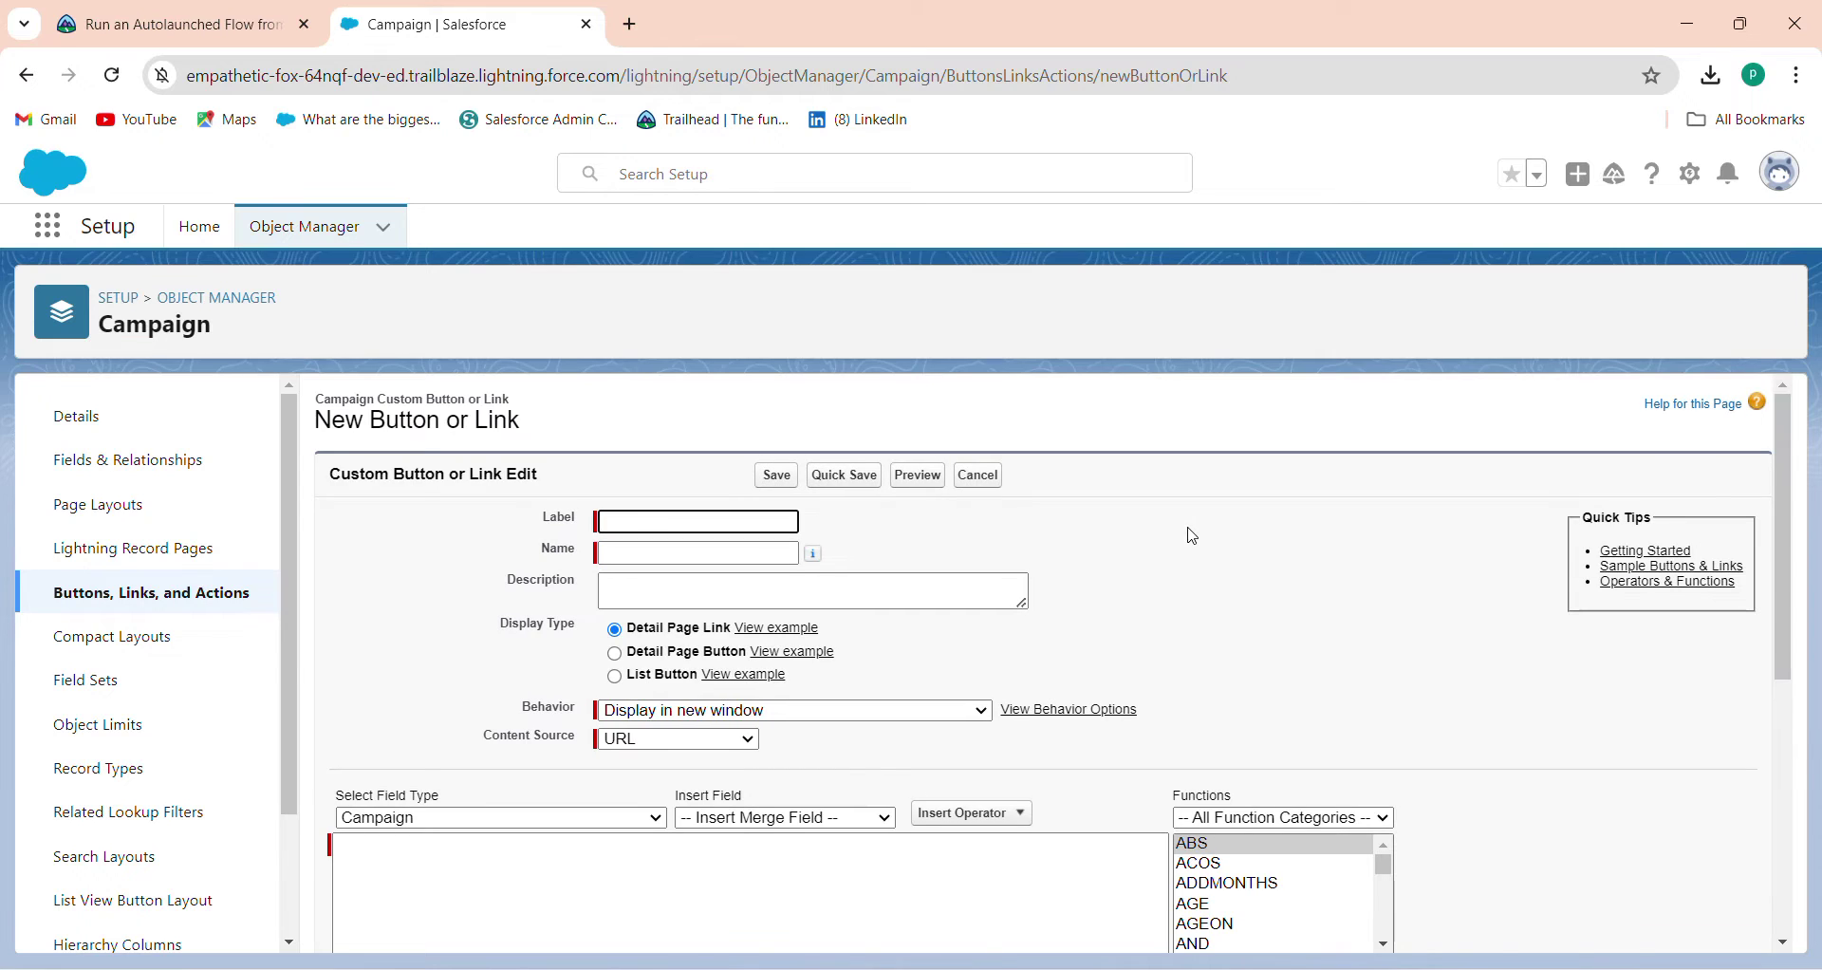
pyautogui.write('Child Campaign')
pyautogui.click(679, 554)
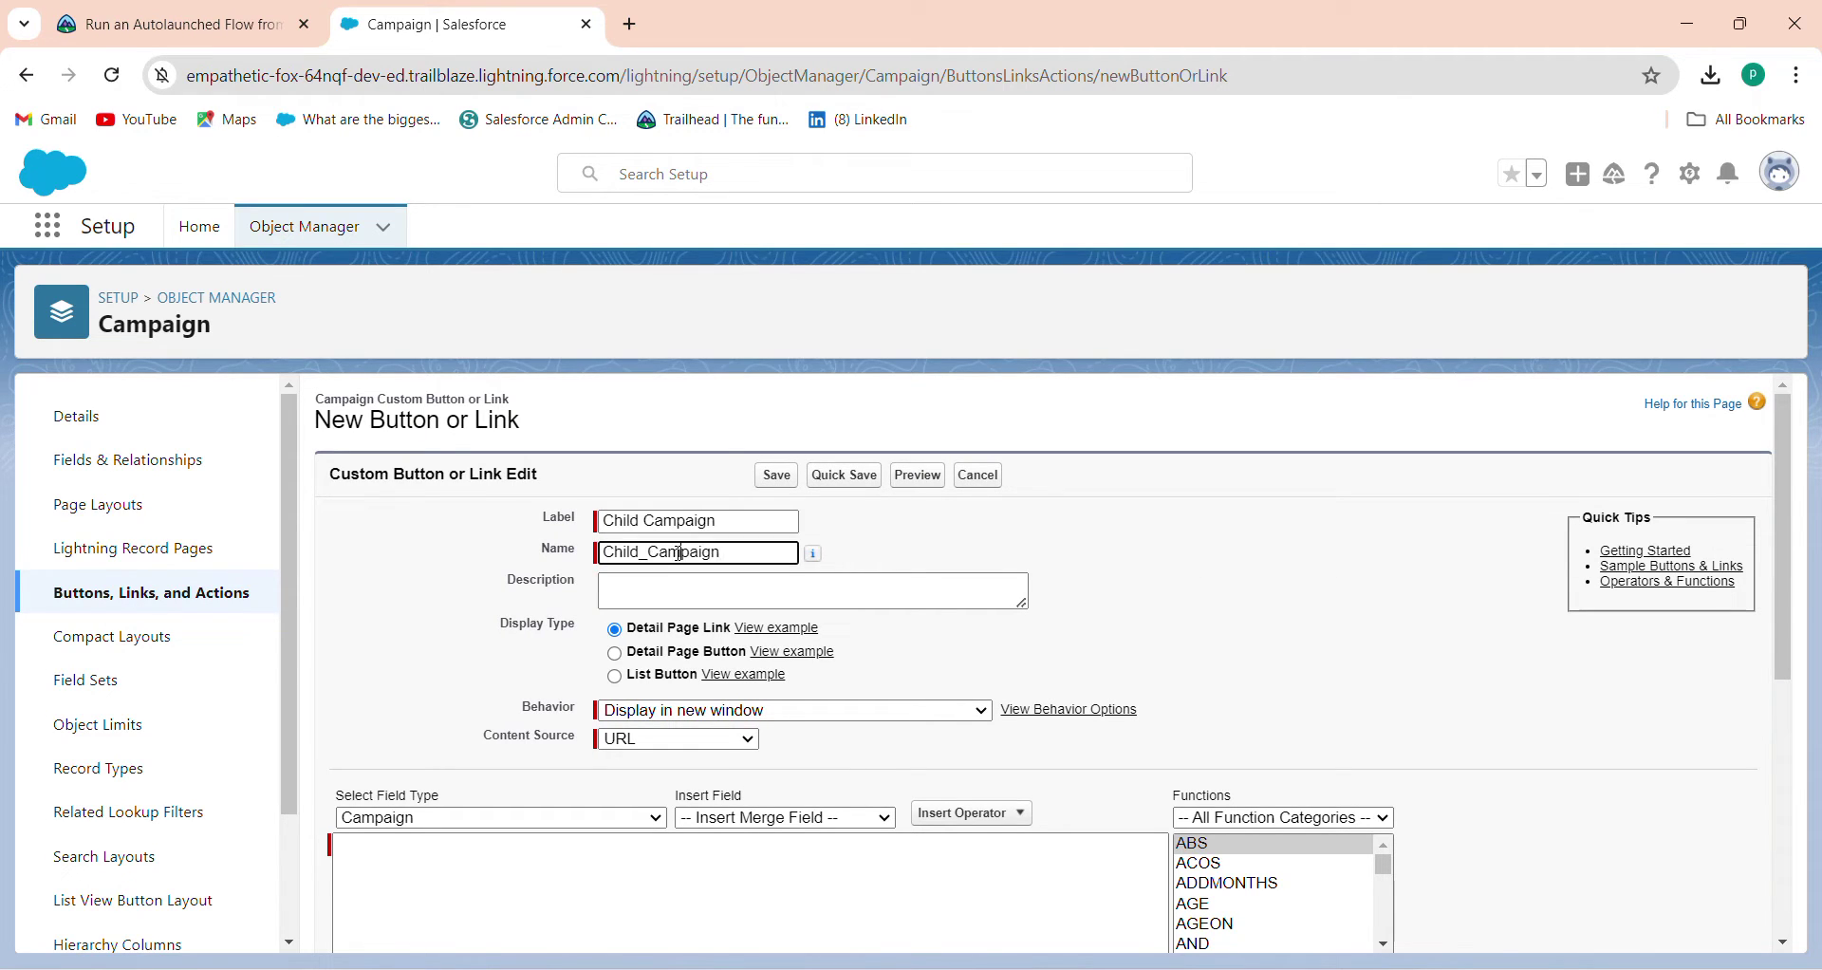
# Set the button's display type to Detail Page Button and its behavior to Display in existing window without sidebar or header.
pyautogui.click(163, 22)
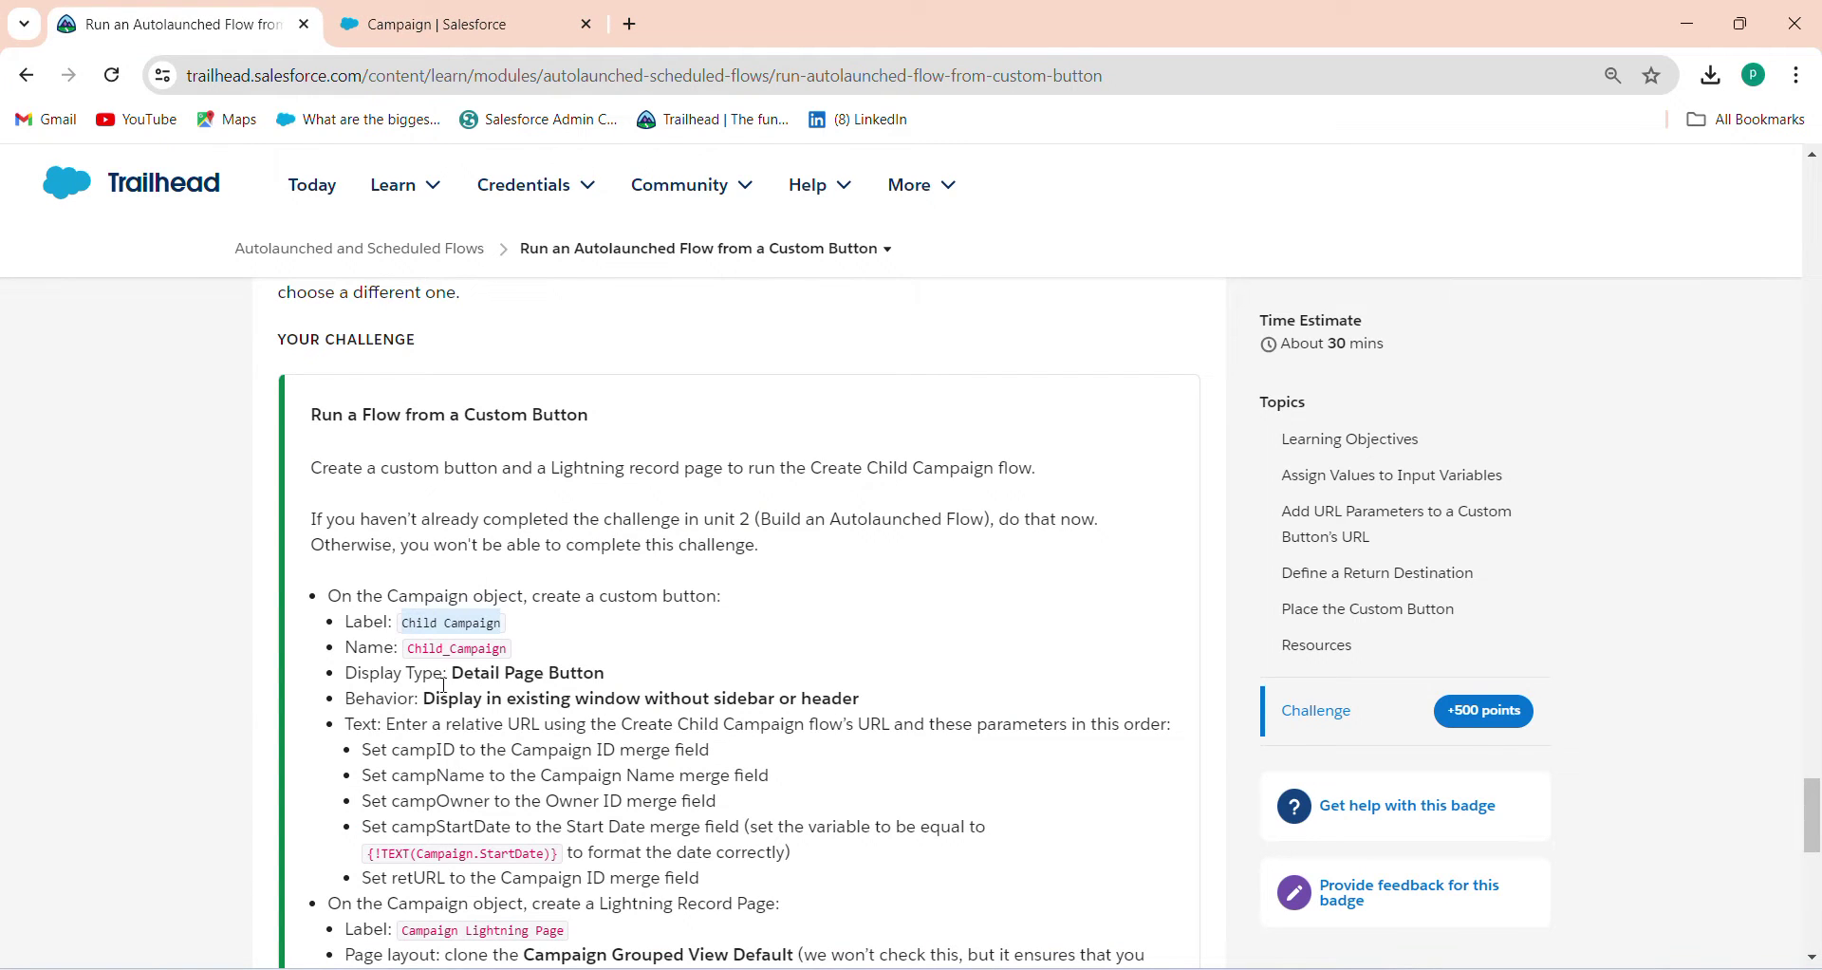
pyautogui.hotkey('ctrl', 'Tab')
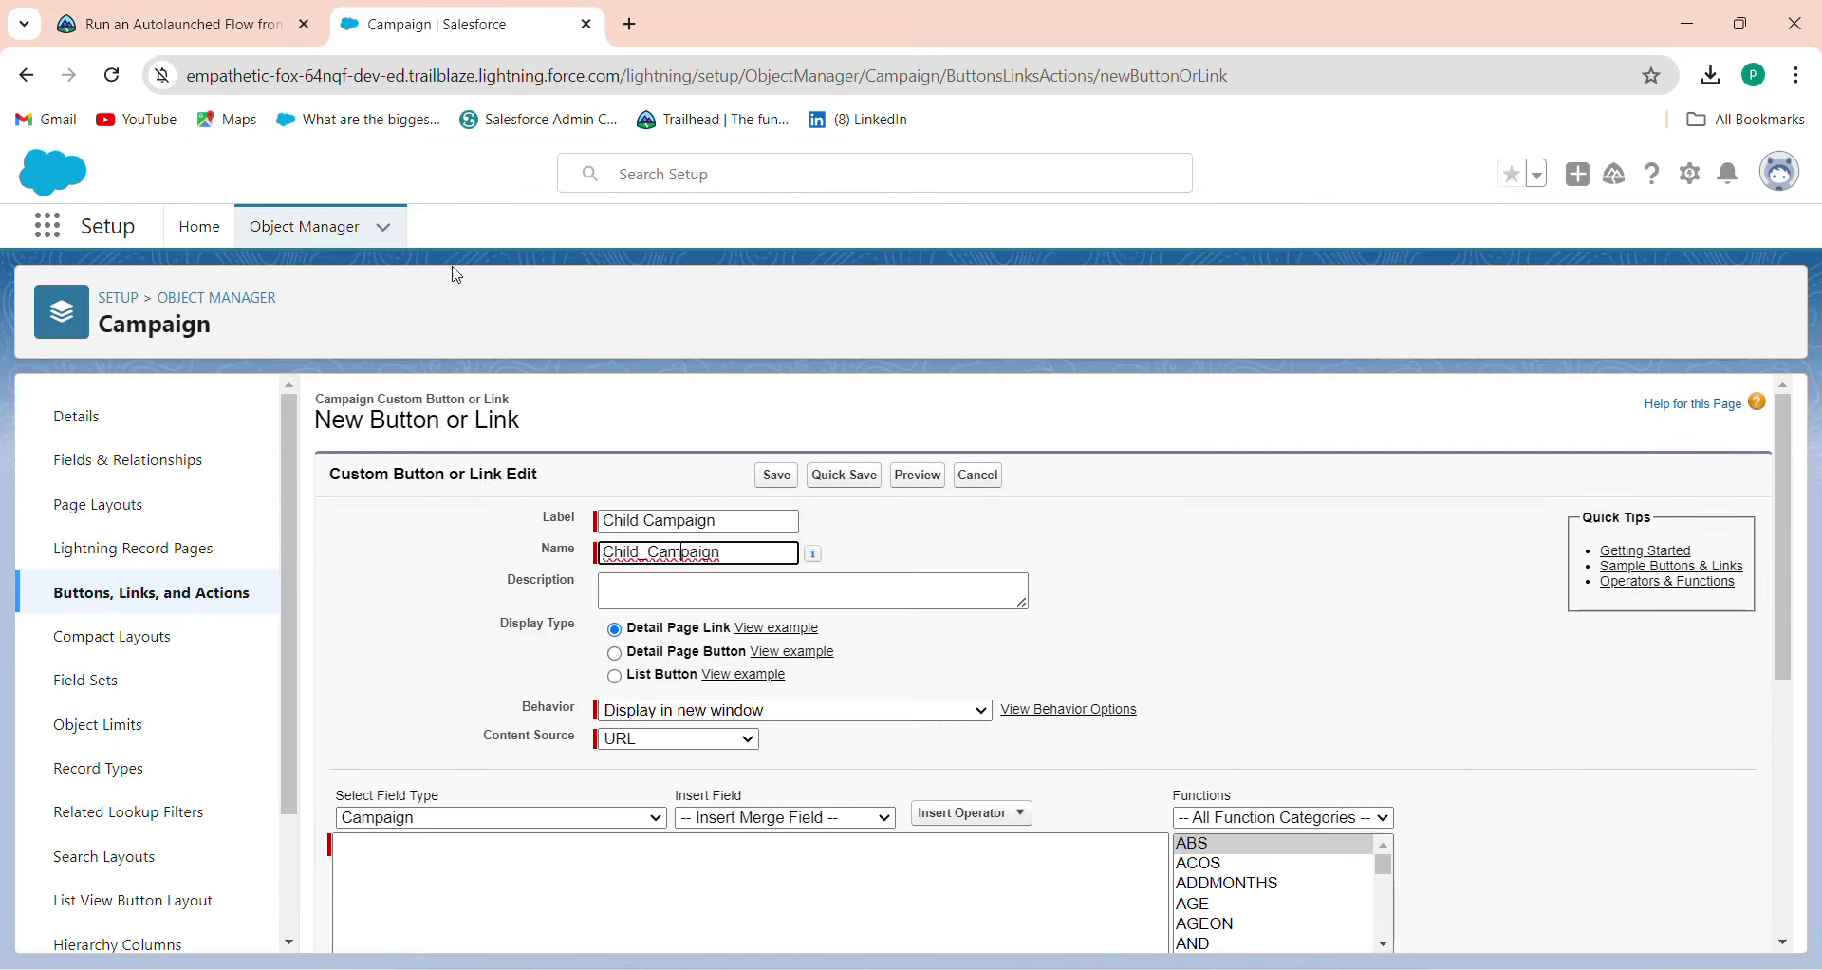
pyautogui.click(645, 653)
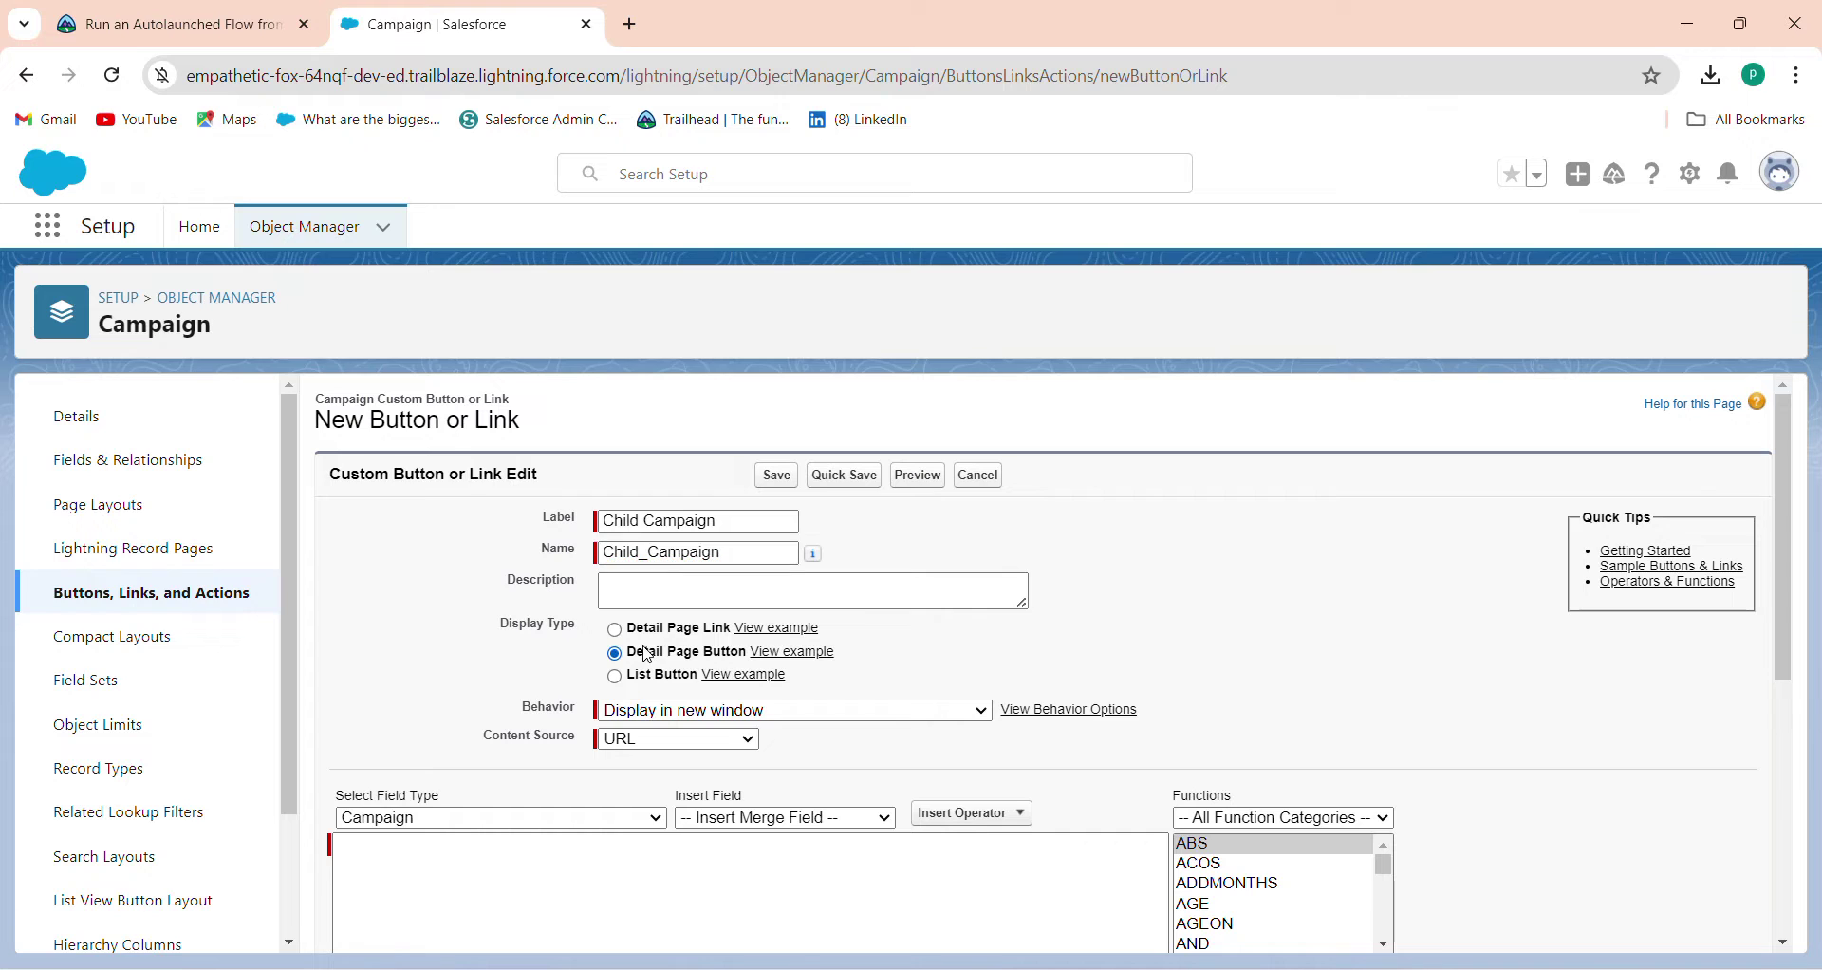
pyautogui.click(236, 9)
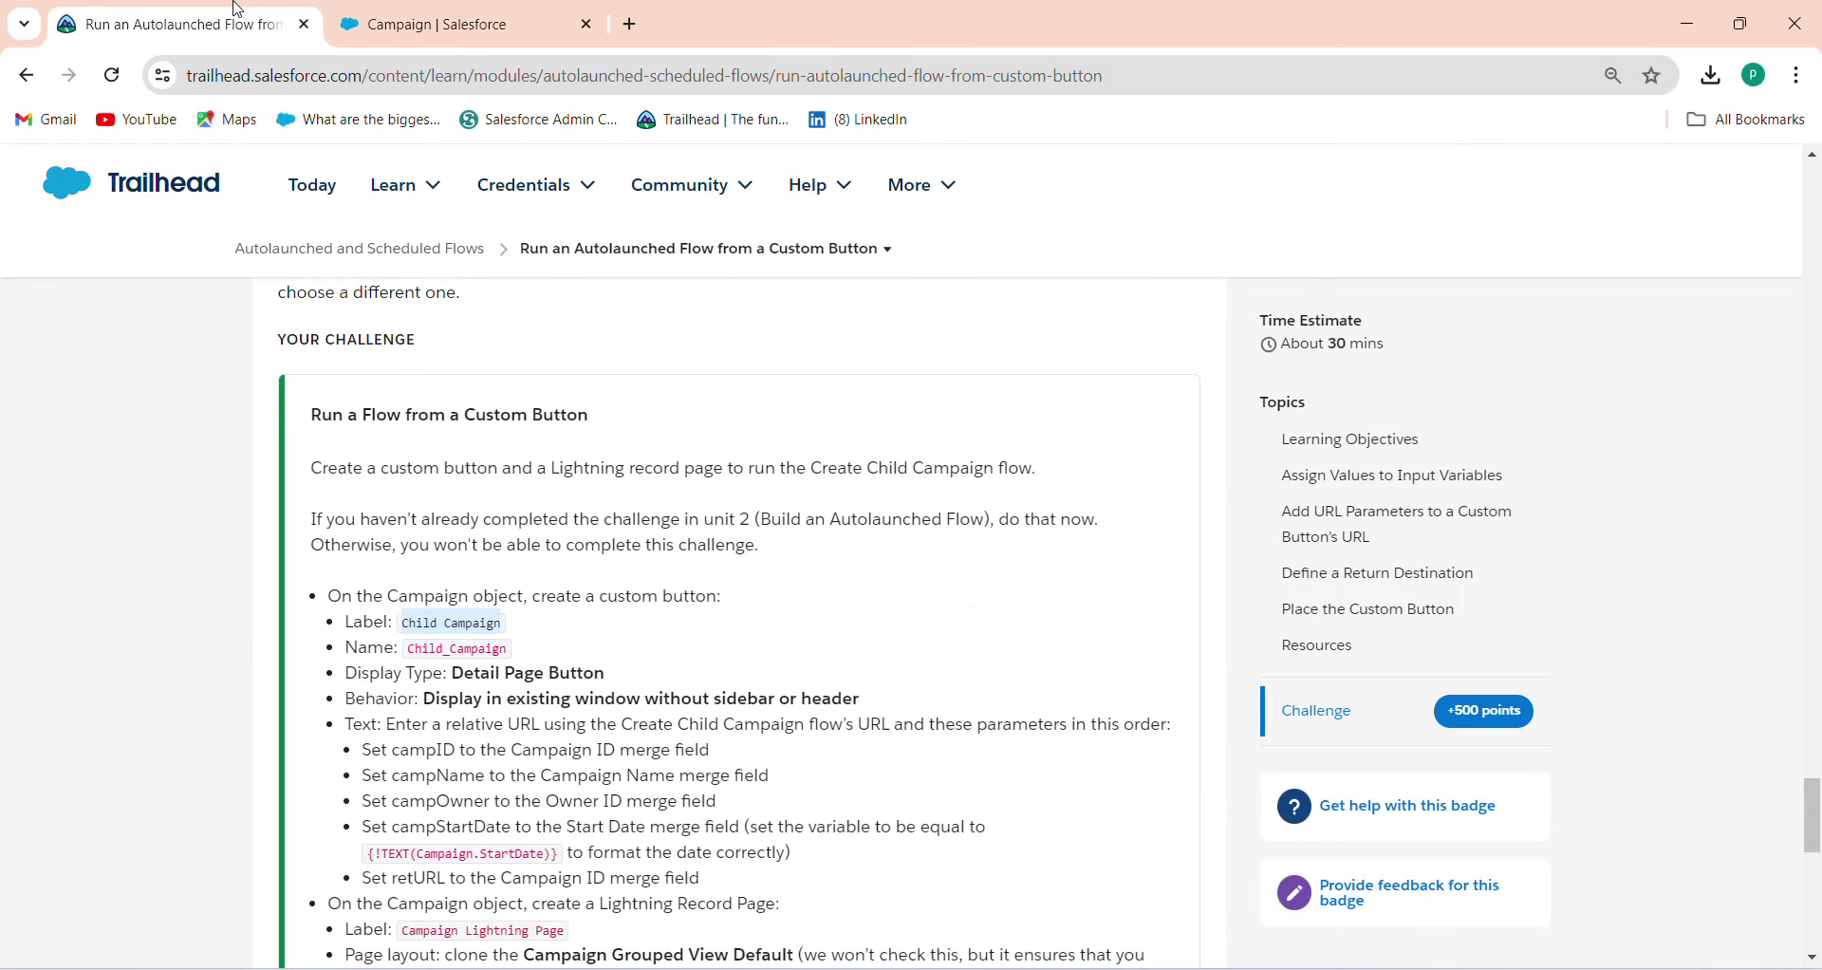
pyautogui.click(525, 10)
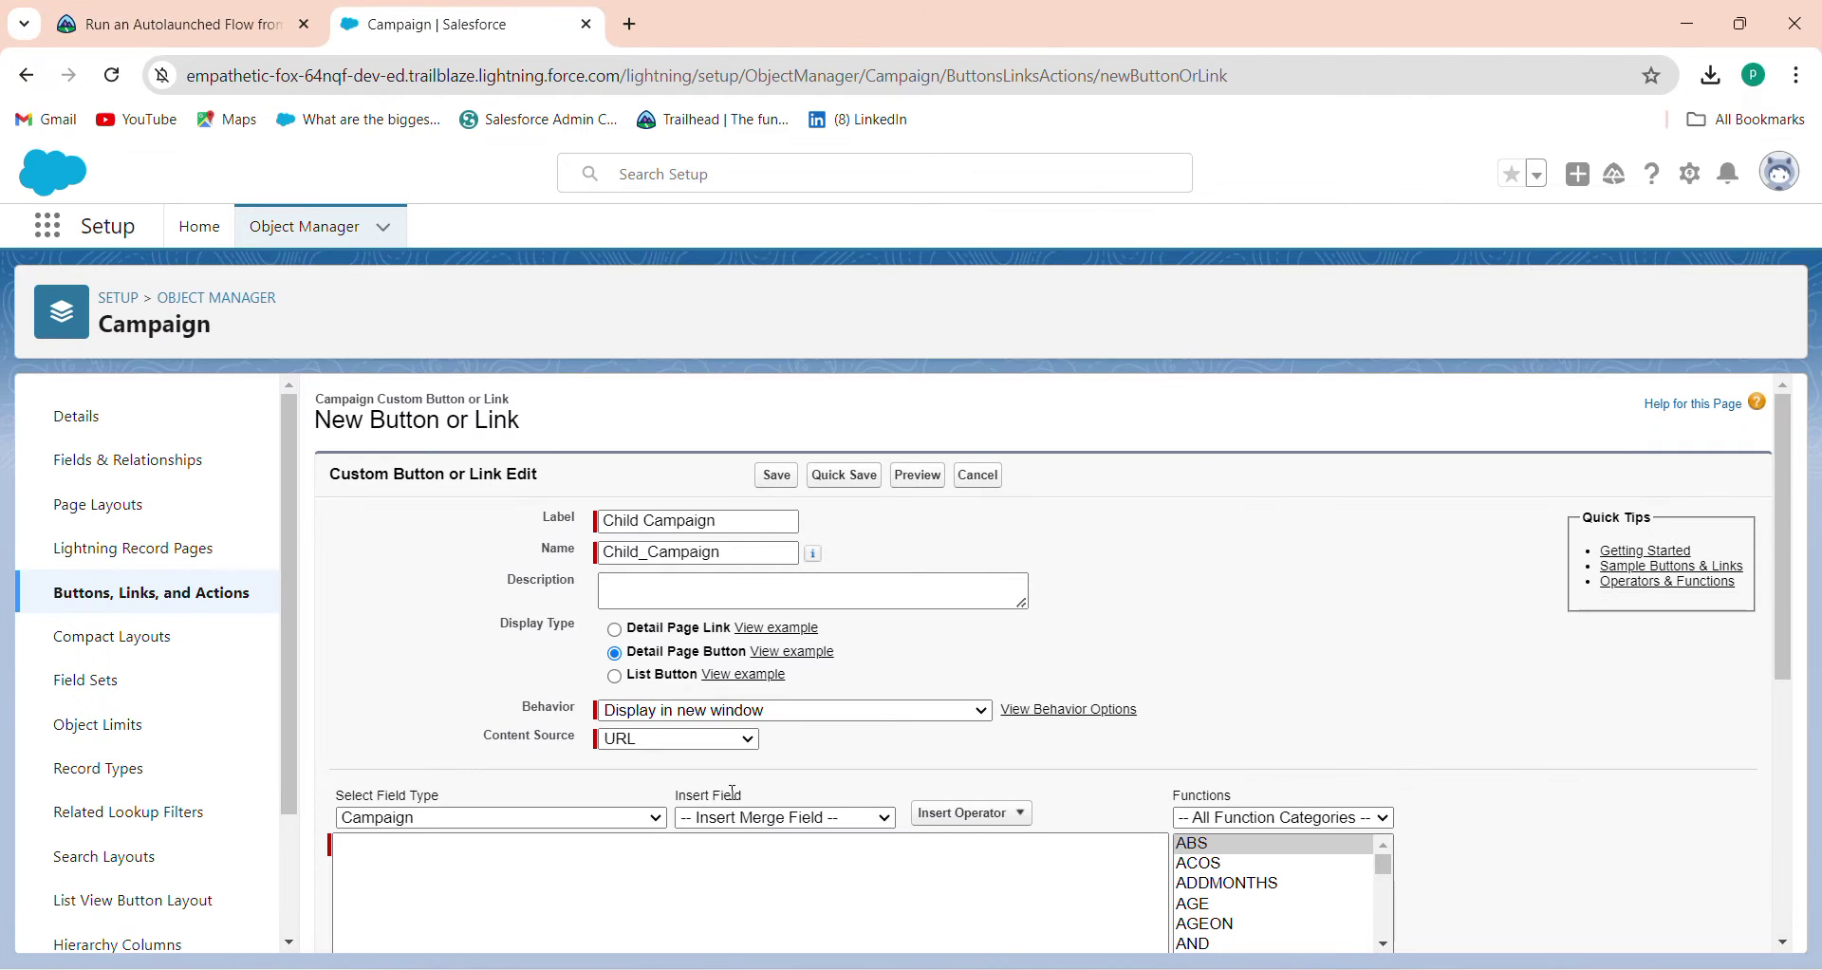
pyautogui.click(854, 711)
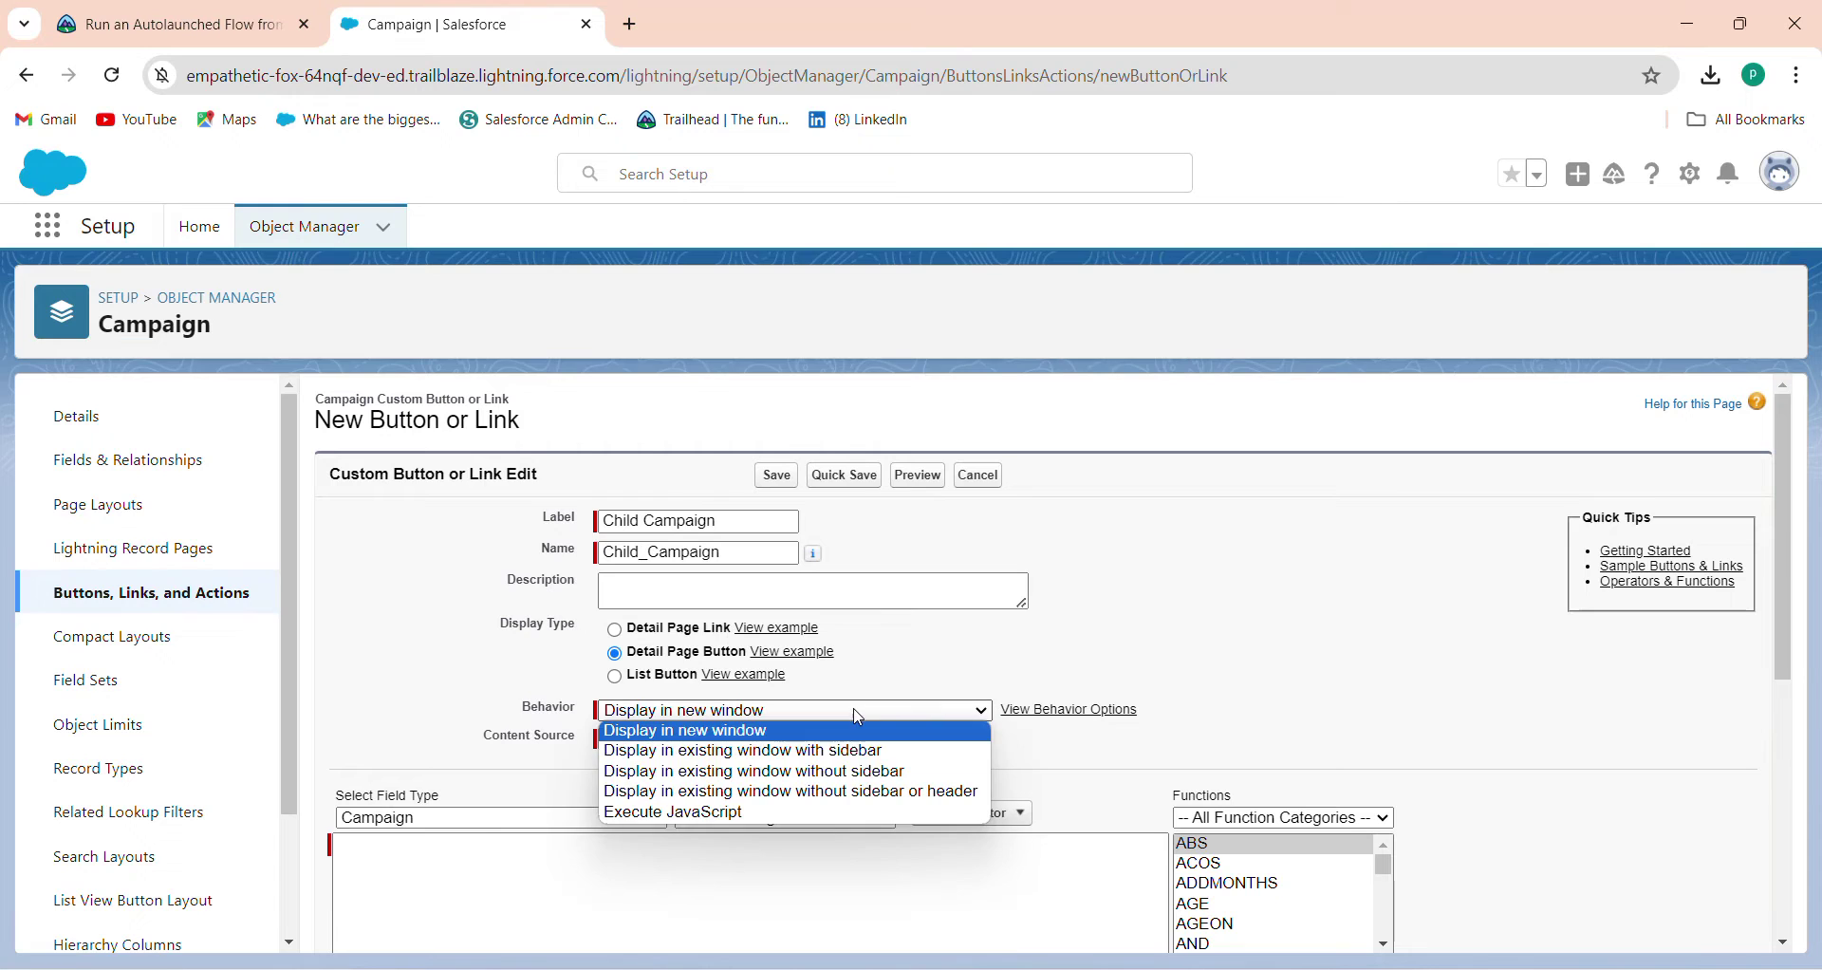
pyautogui.click(864, 793)
# Enter the button URL /flow/Create_Child_Campaign?campID={!Campaign.Id}&campName={!Campaign.Name}&campOwner={!Campaign.OwnerId}&campStartDate={!TEXT(Campaign.StartDate)}&retURL={!Campaign.Id} and check it against the challenge requirements.
pyautogui.click(245, 11)
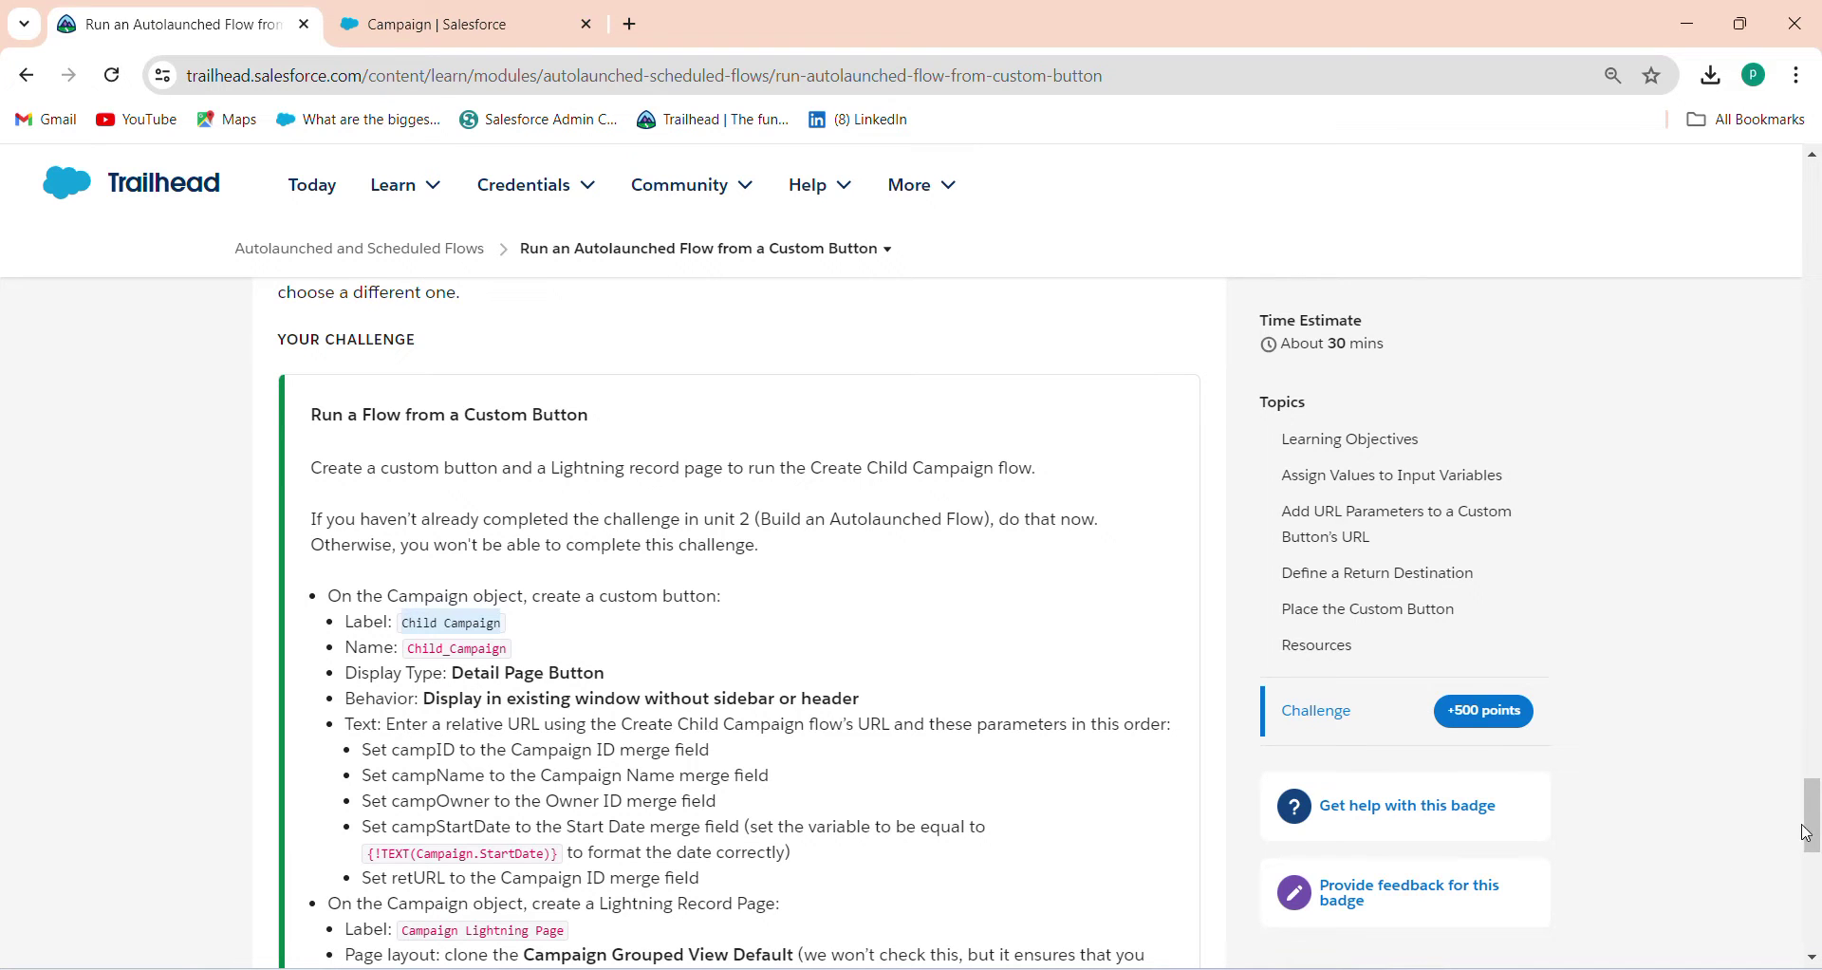
pyautogui.moveTo(1814, 833); pyautogui.dragTo(1816, 856)
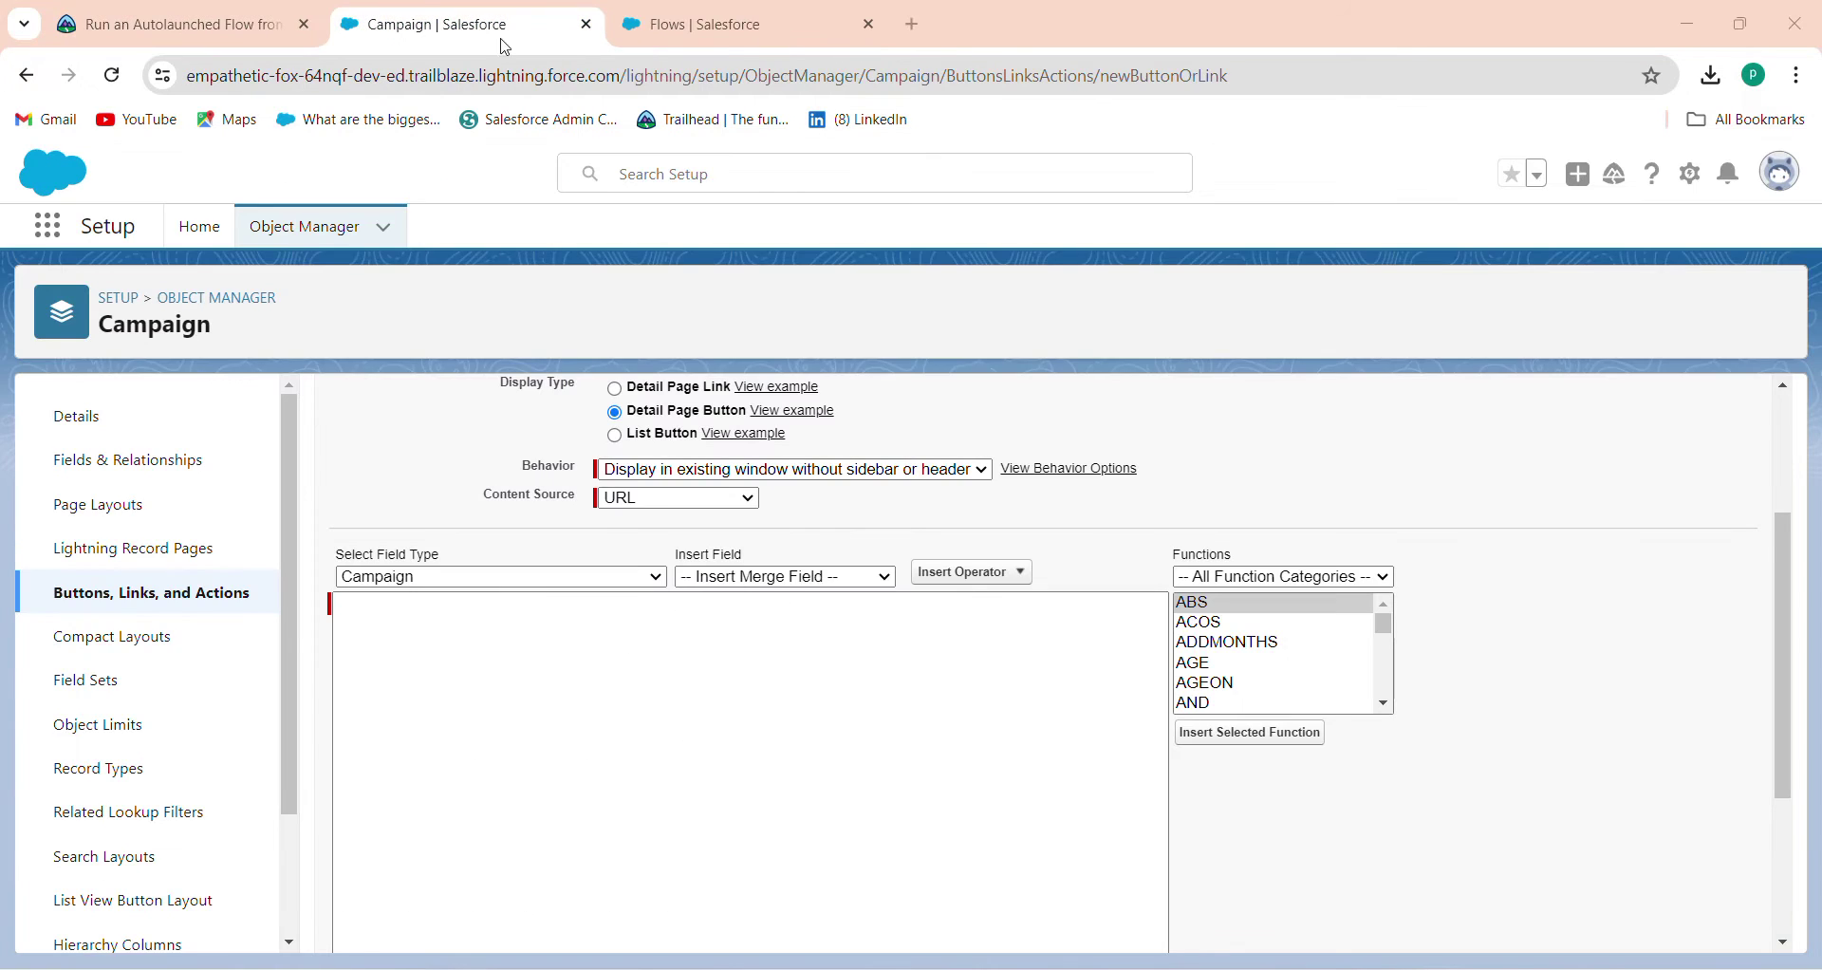
pyautogui.click(199, 14)
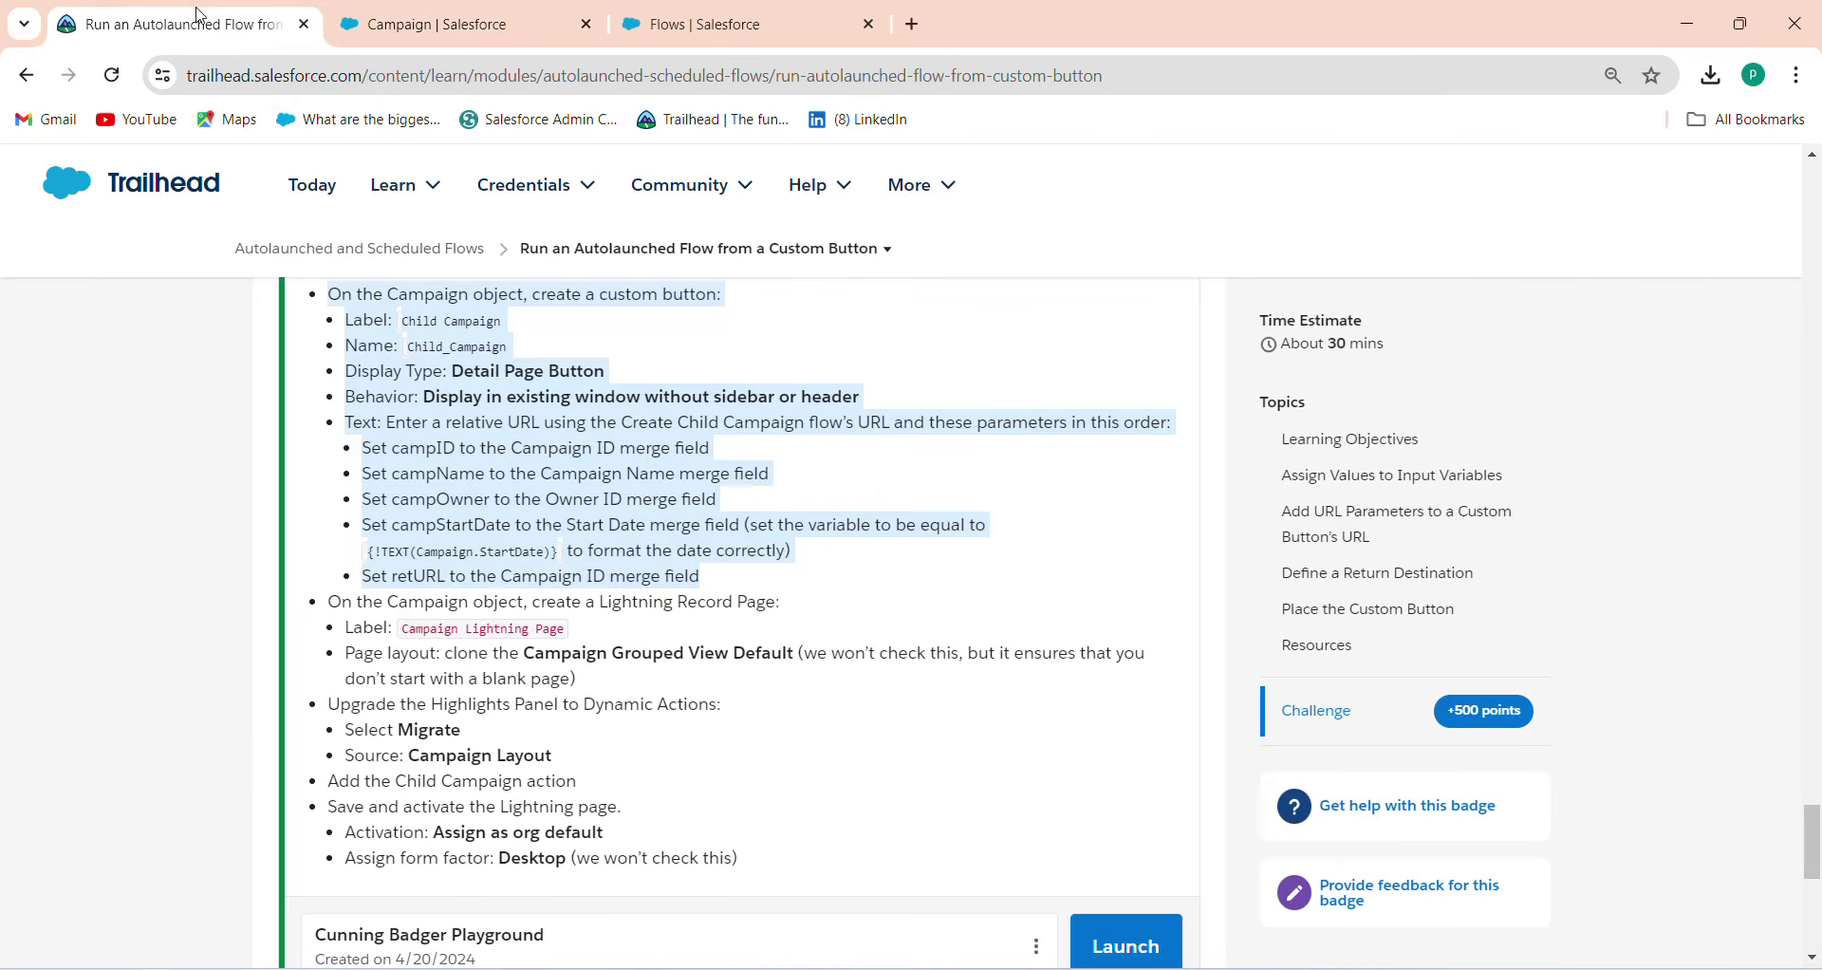
pyautogui.click(861, 552)
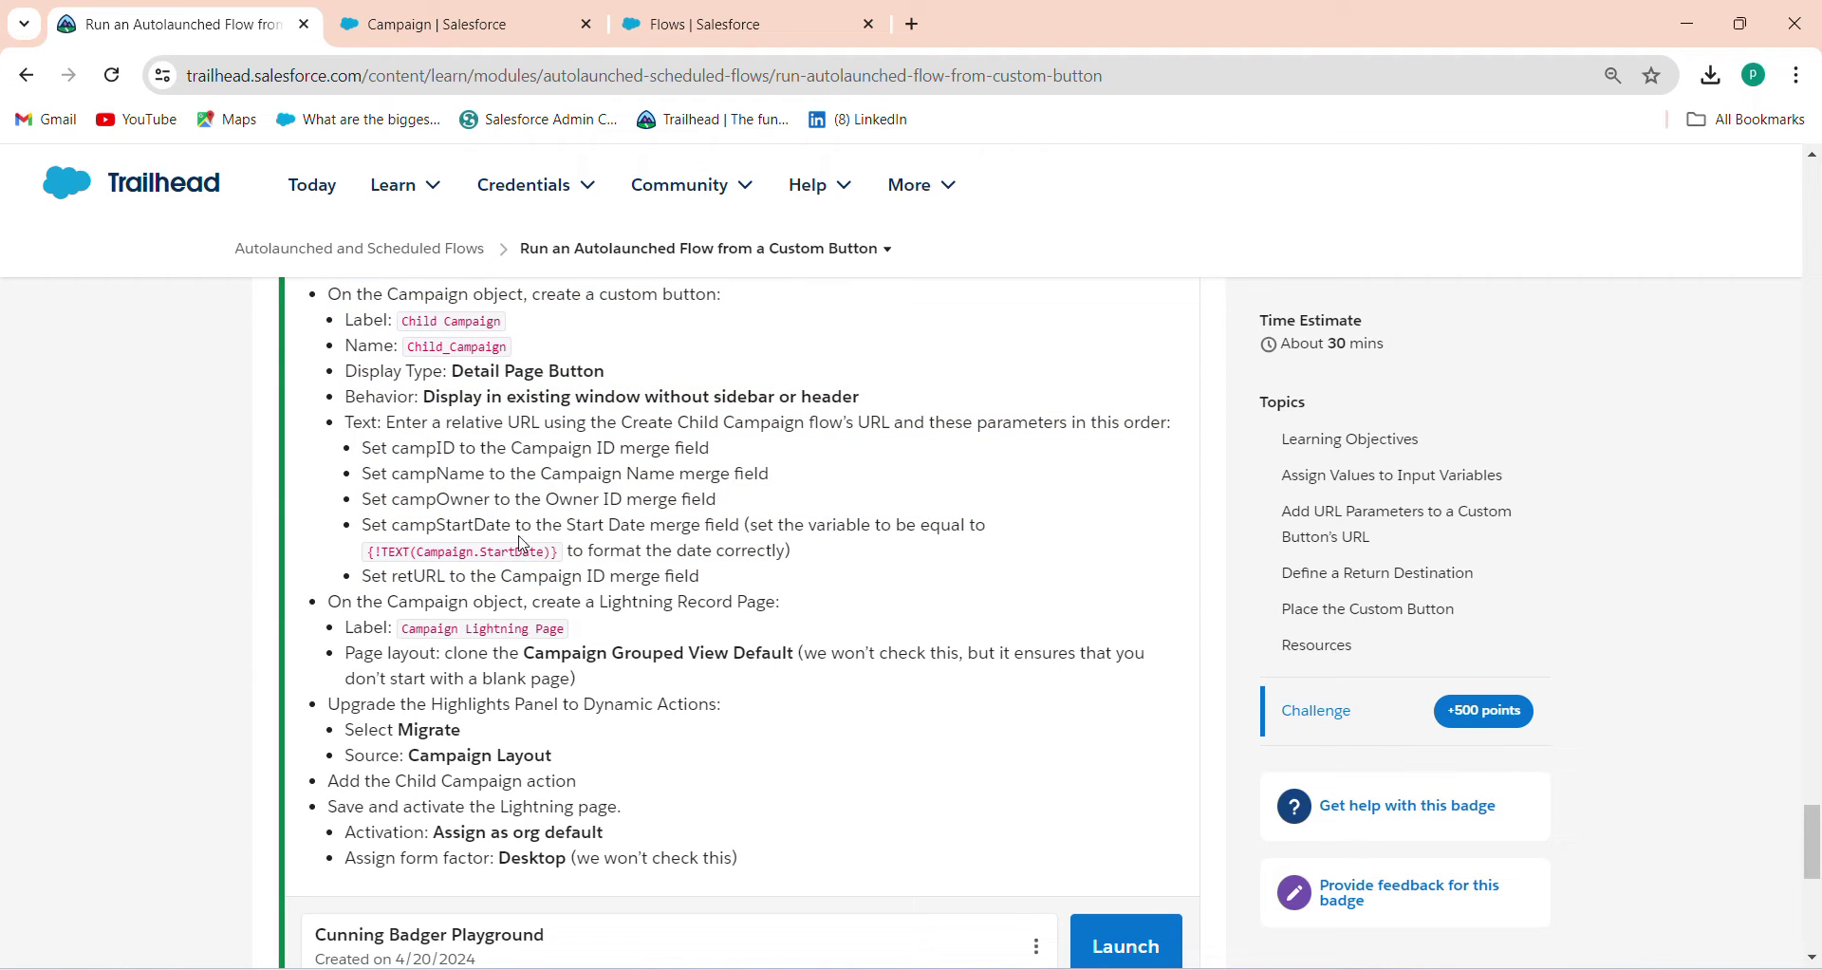
pyautogui.click(456, 24)
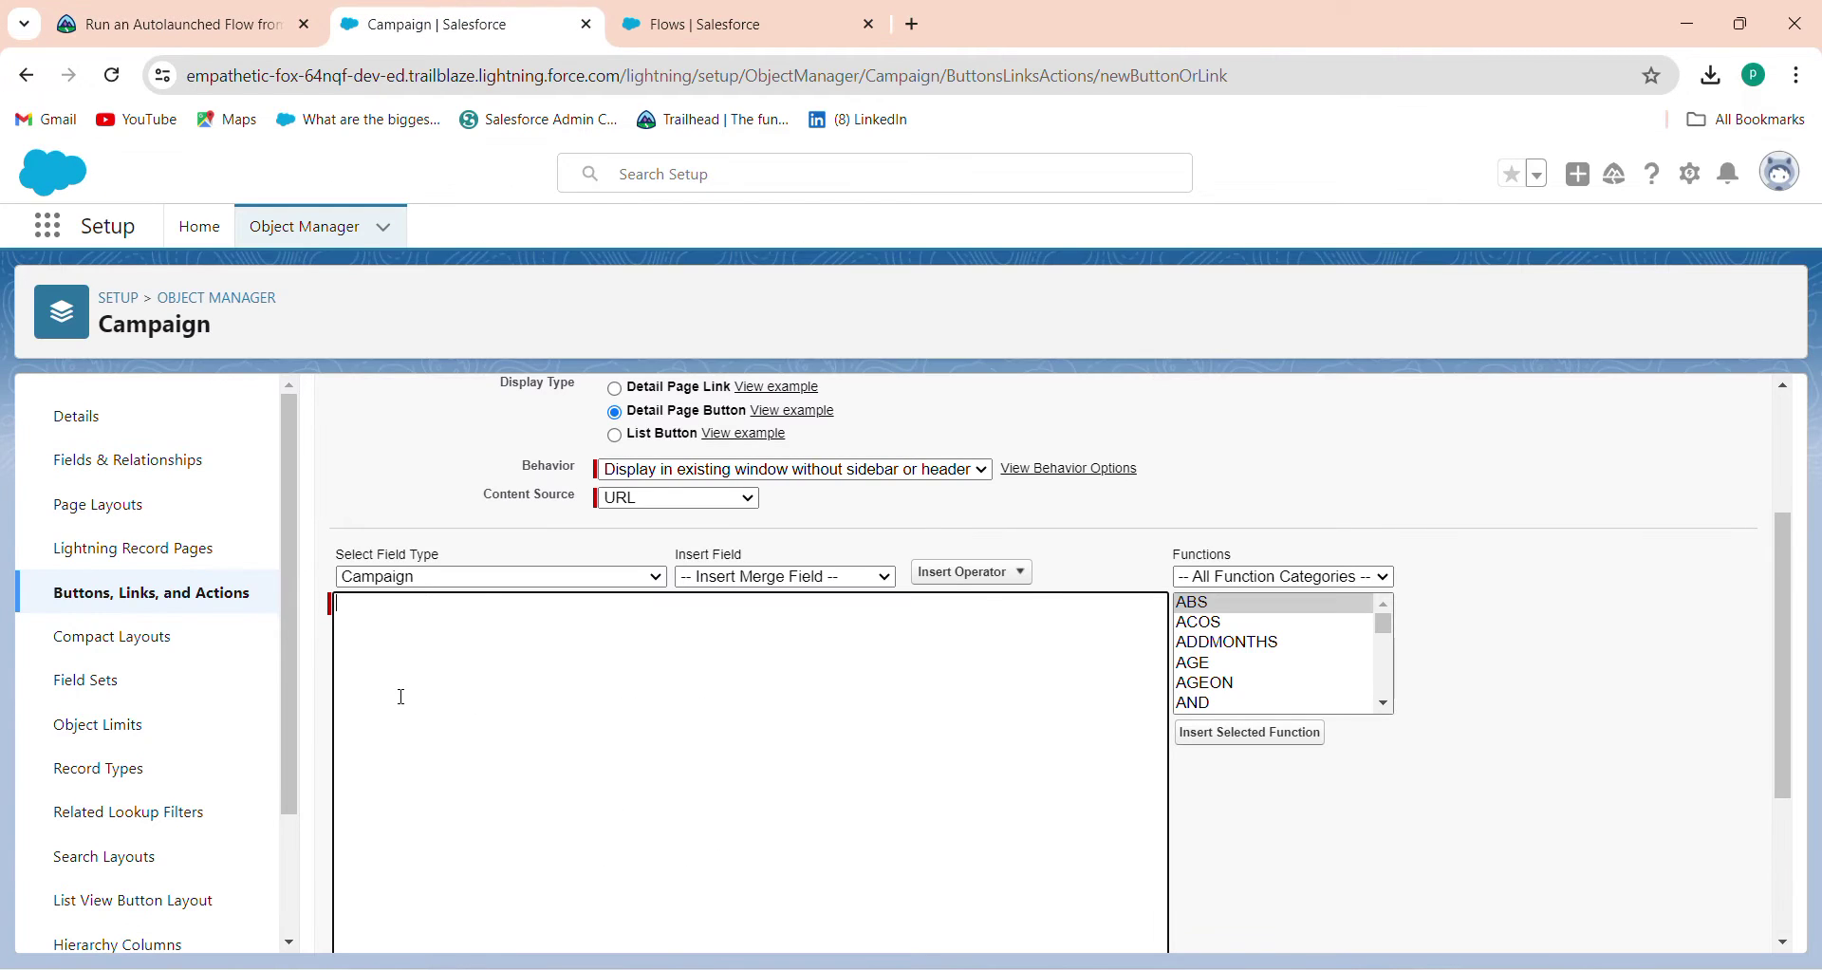
pyautogui.write('/flow/Create_Child_Campaign?campID={!Campaign.Id}&campName={!Campaign.Name}&campOwner={!Campaign.OwnerId}&campStartDate={!TEXT(Campaign.StartDate)}&retURL={!Campaign.Id}')
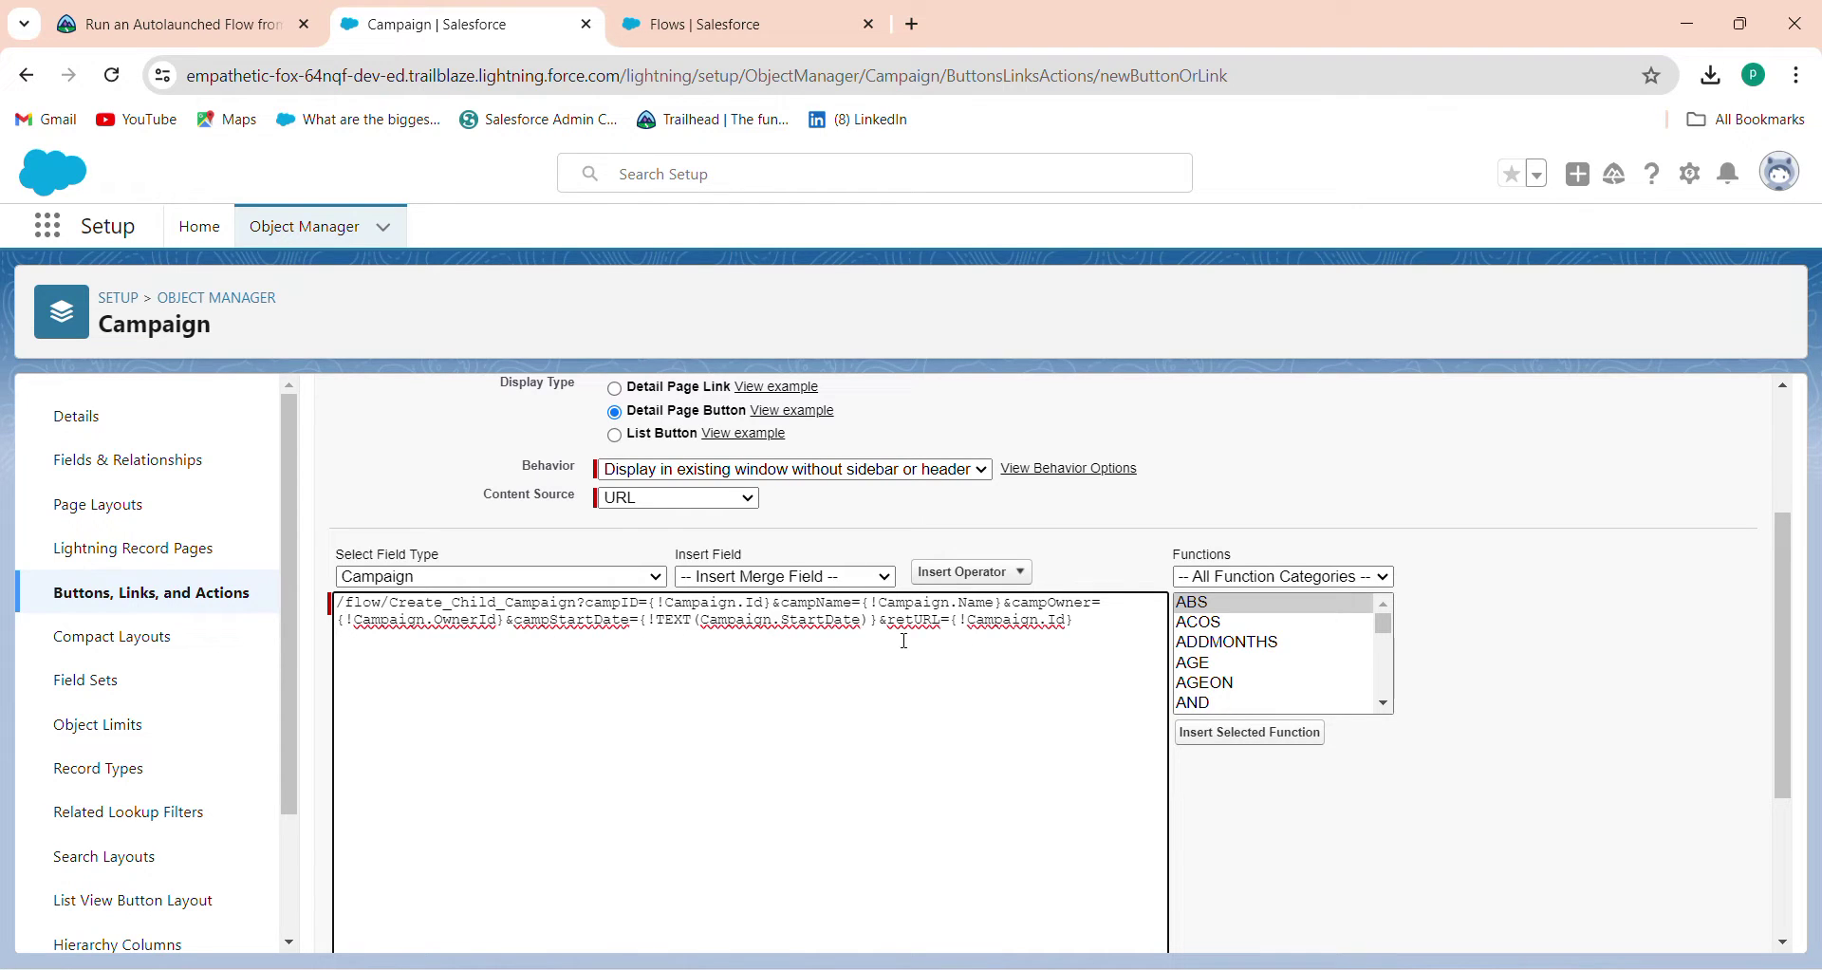
pyautogui.click(180, 17)
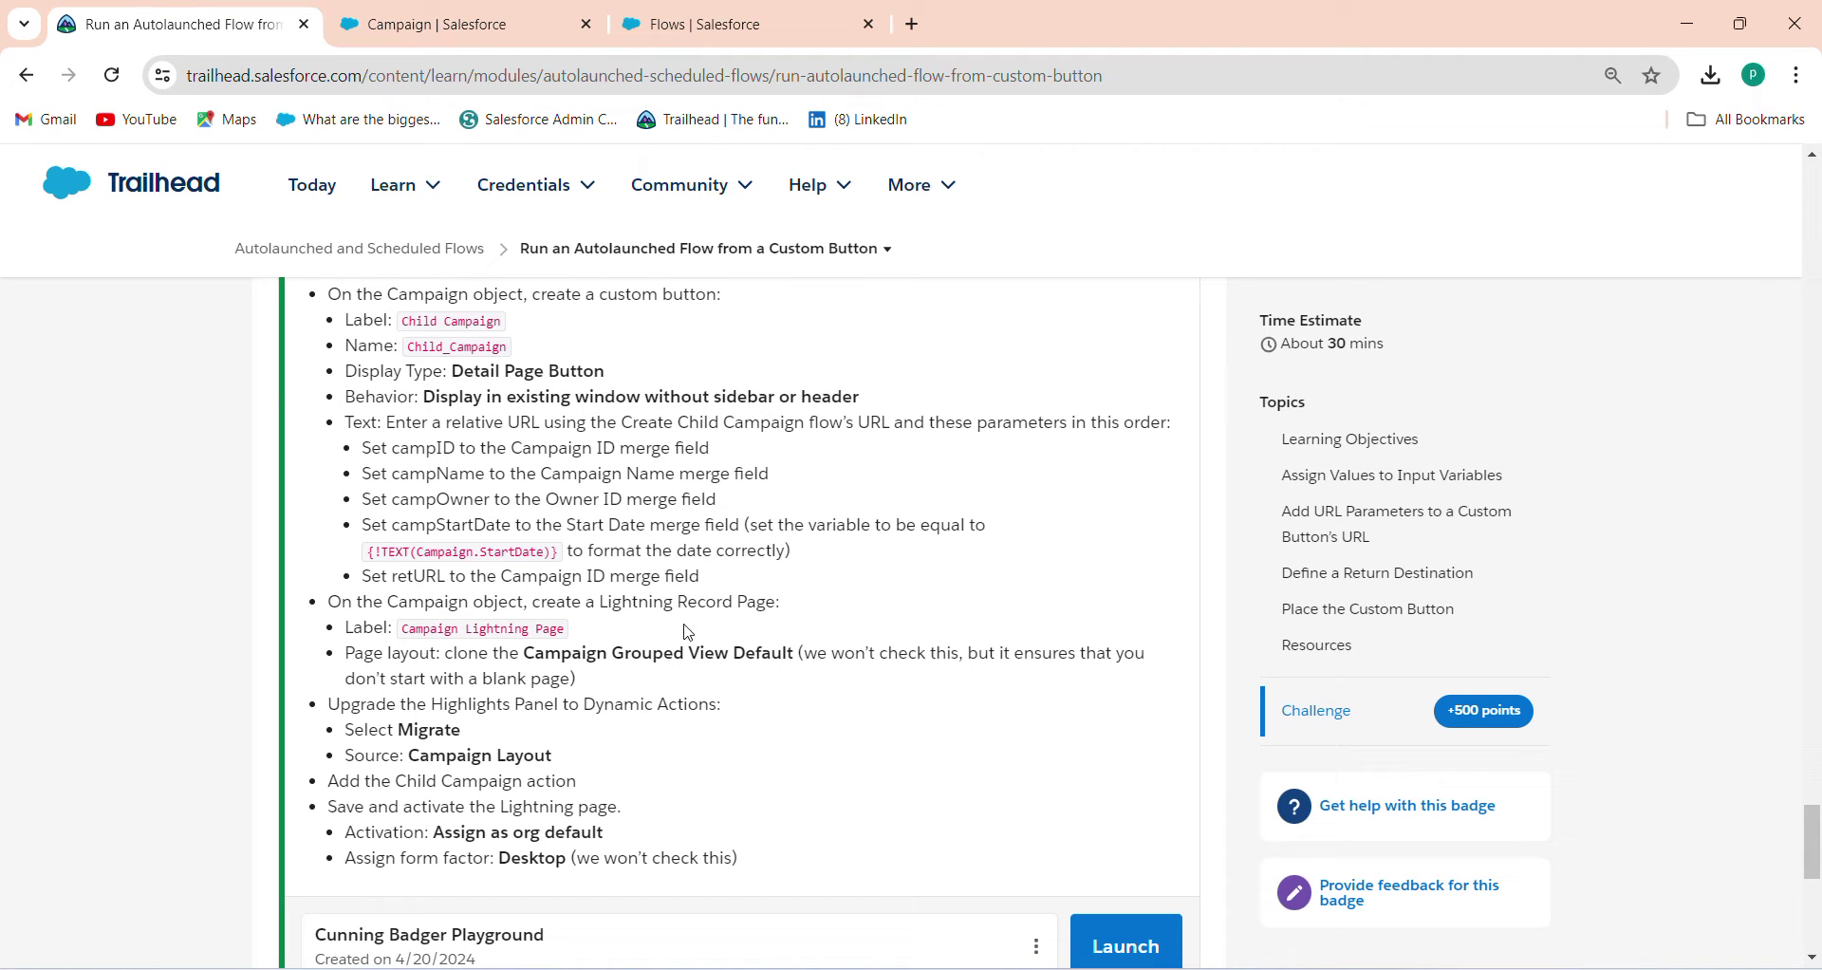
pyautogui.doubleClick(560, 577)
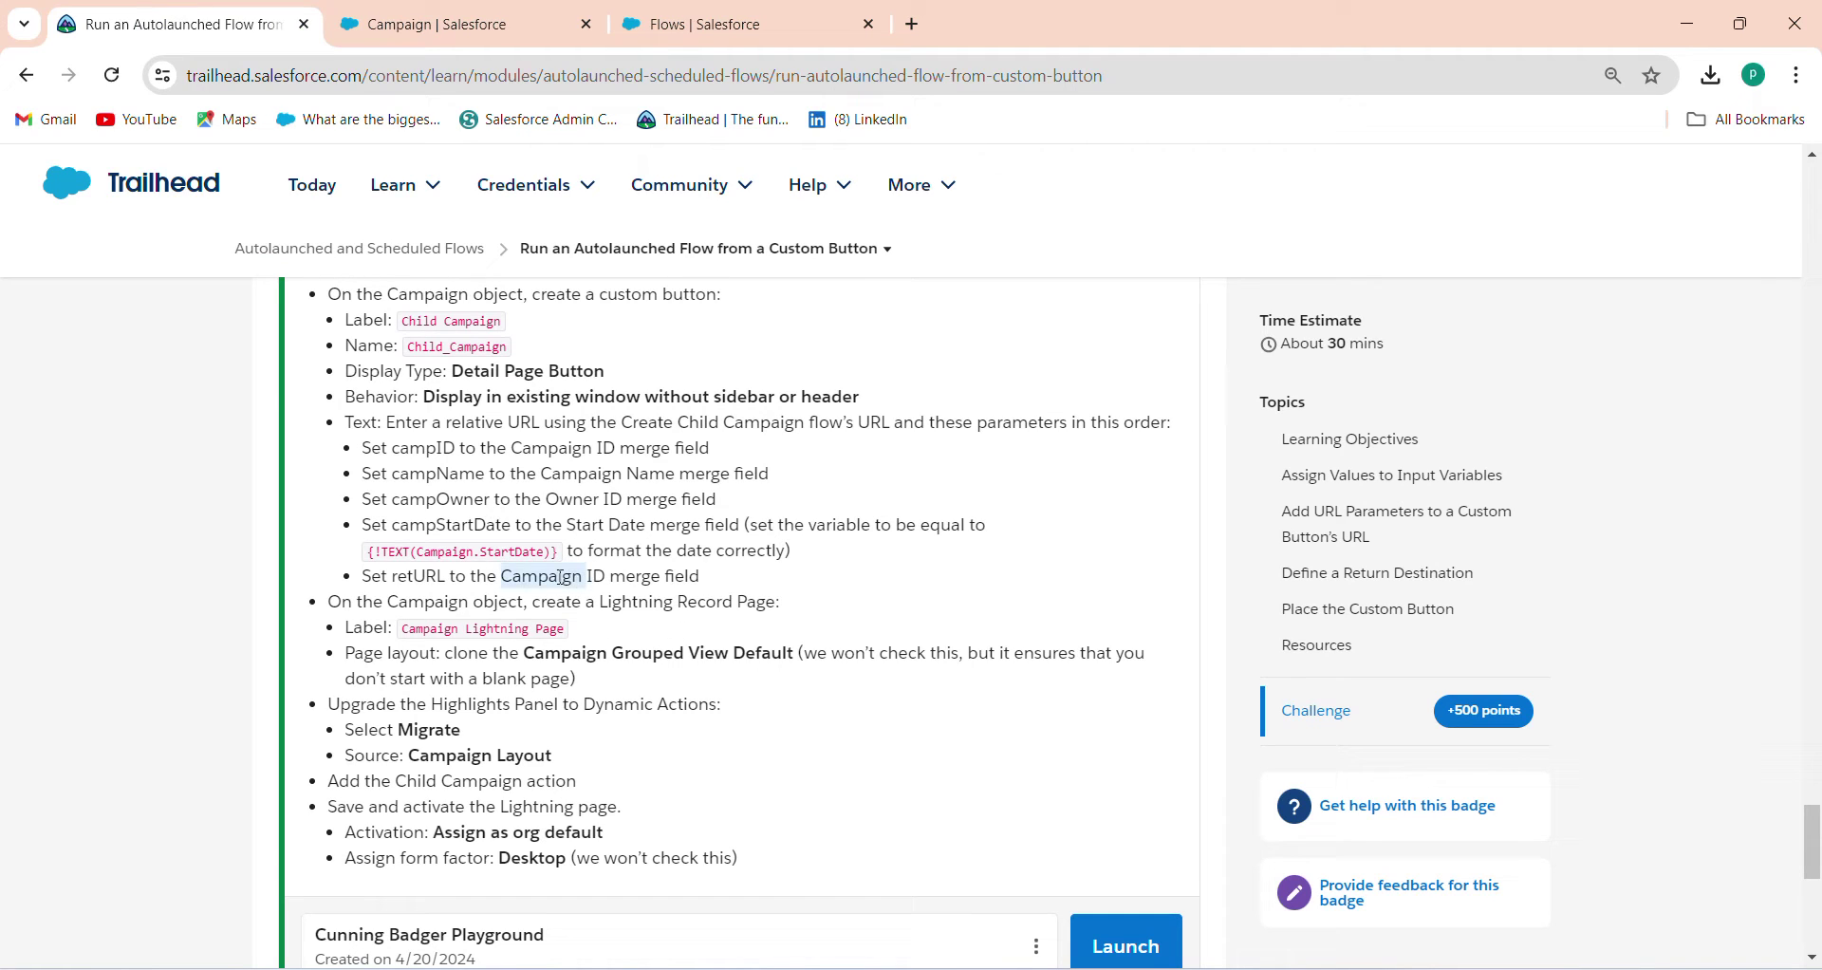
pyautogui.doubleClick(598, 576)
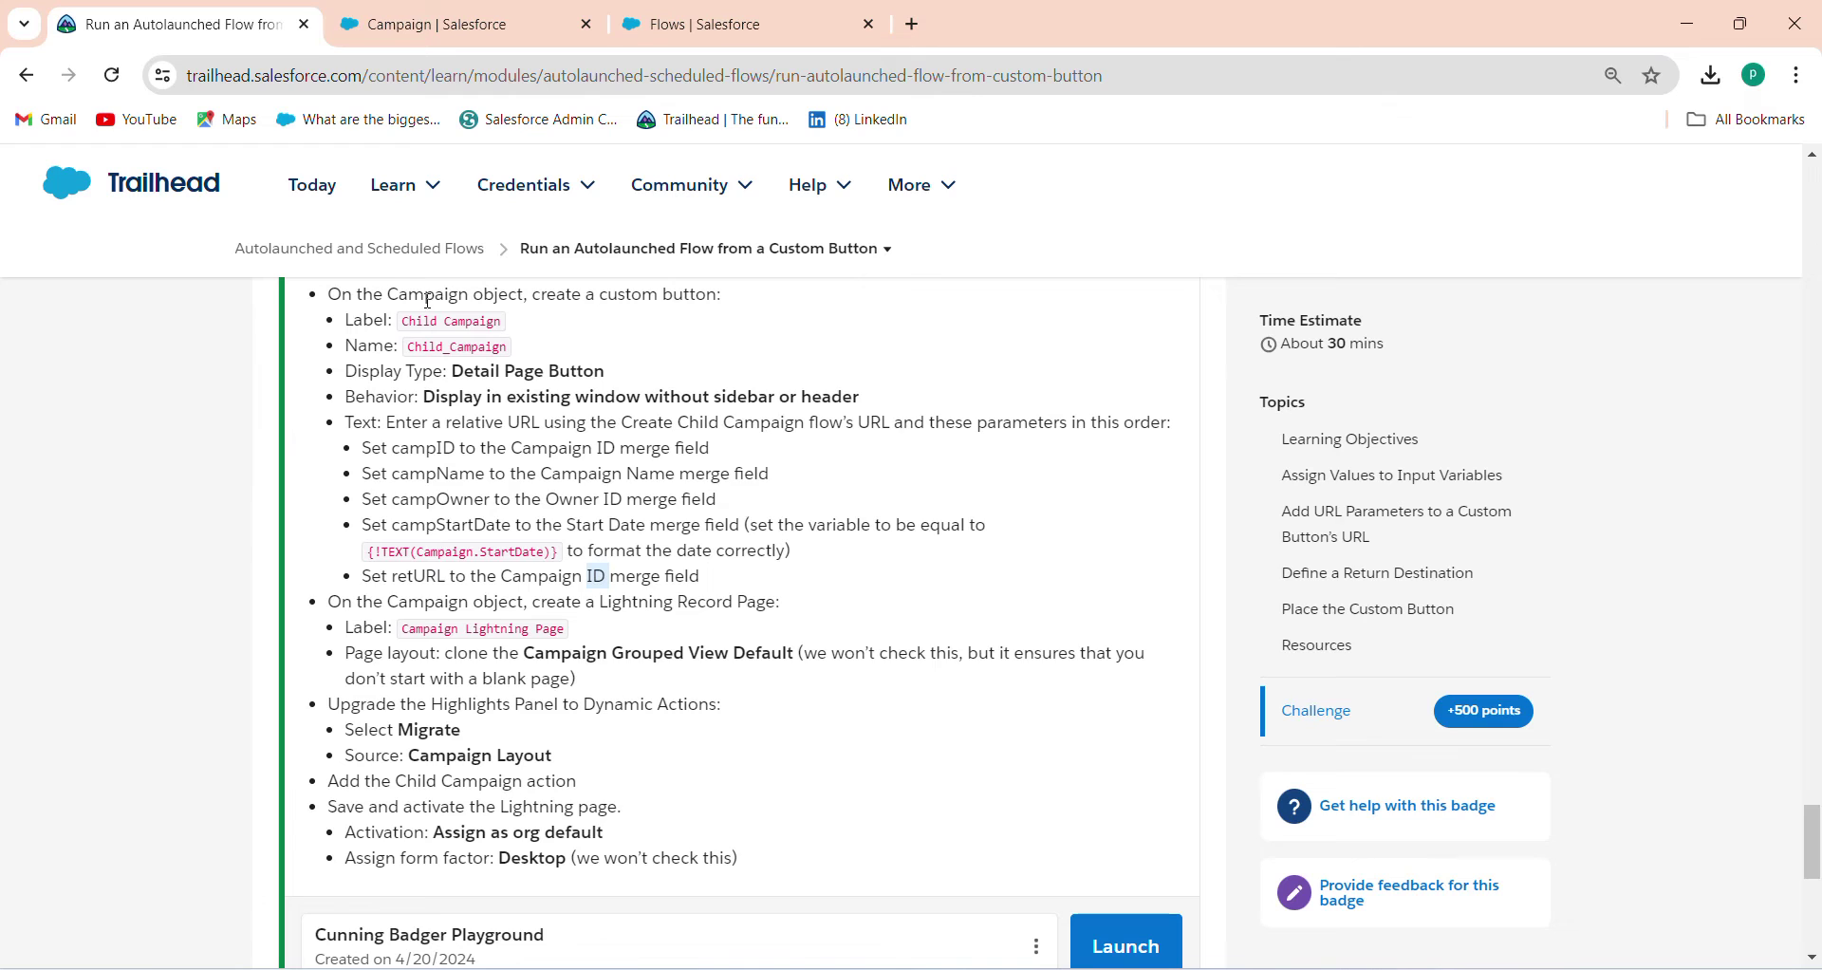
pyautogui.click(450, 17)
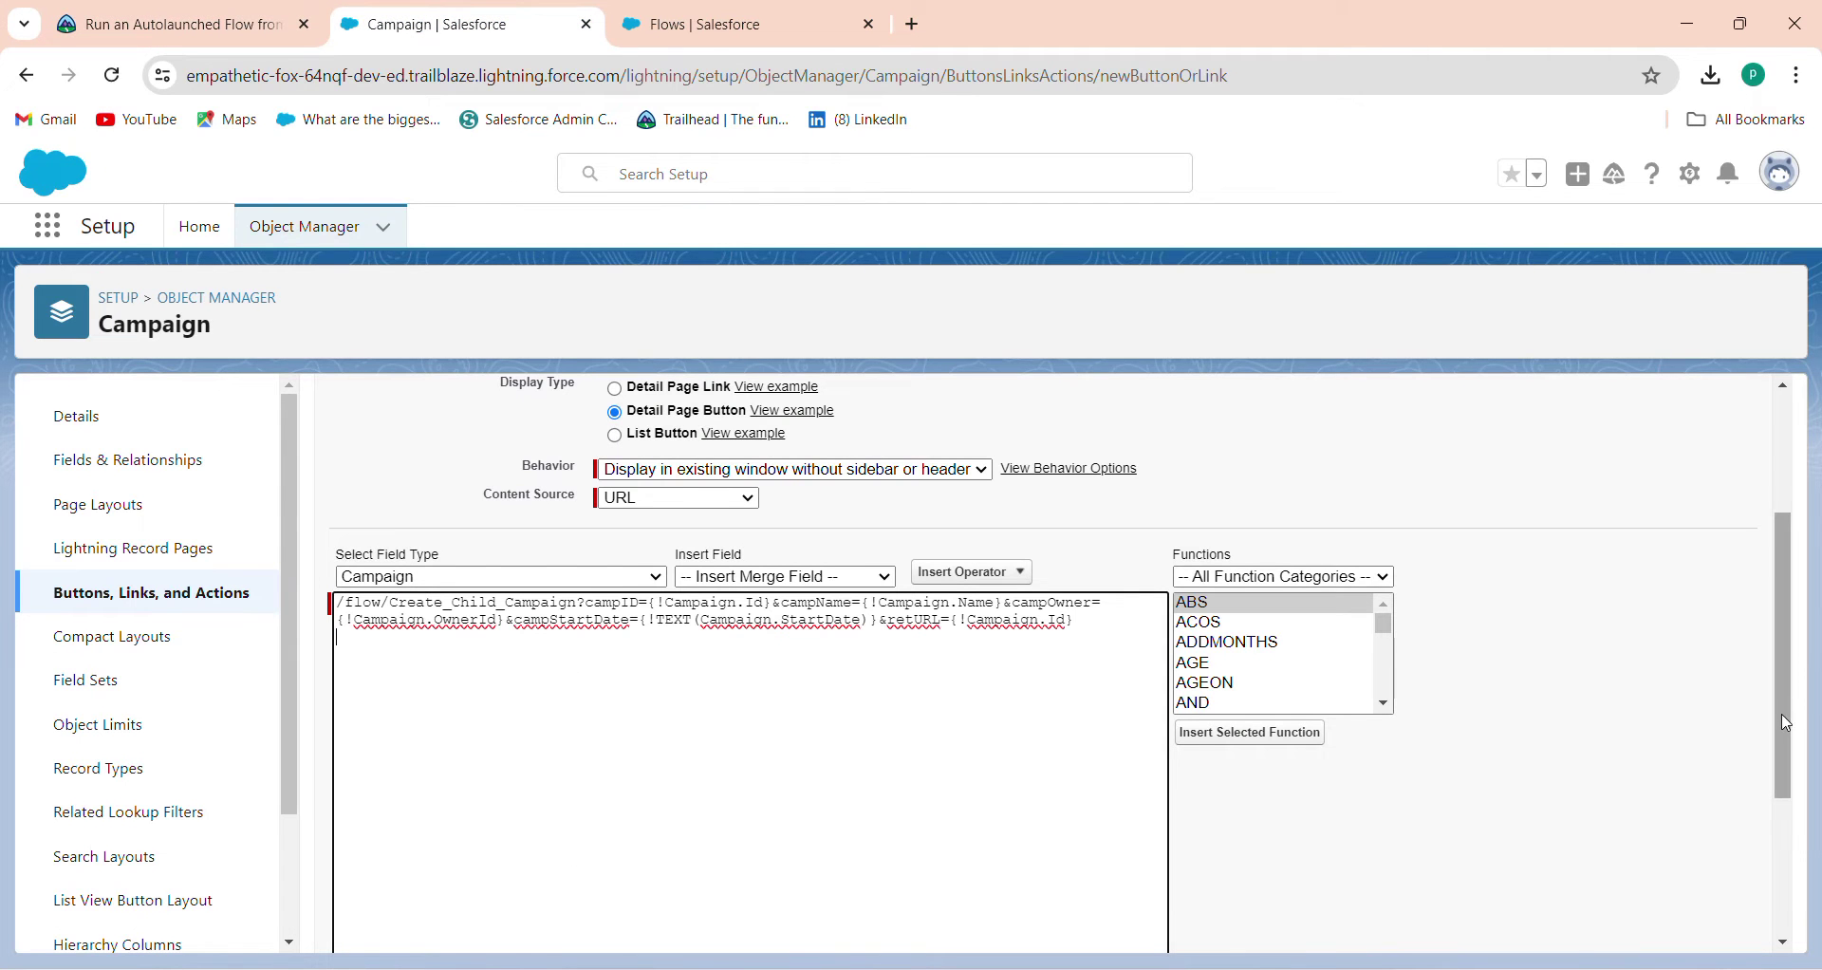
# Check the syntax of the Child Campaign button's URL and save the button.
pyautogui.moveTo(1789, 722); pyautogui.dragTo(1808, 926)
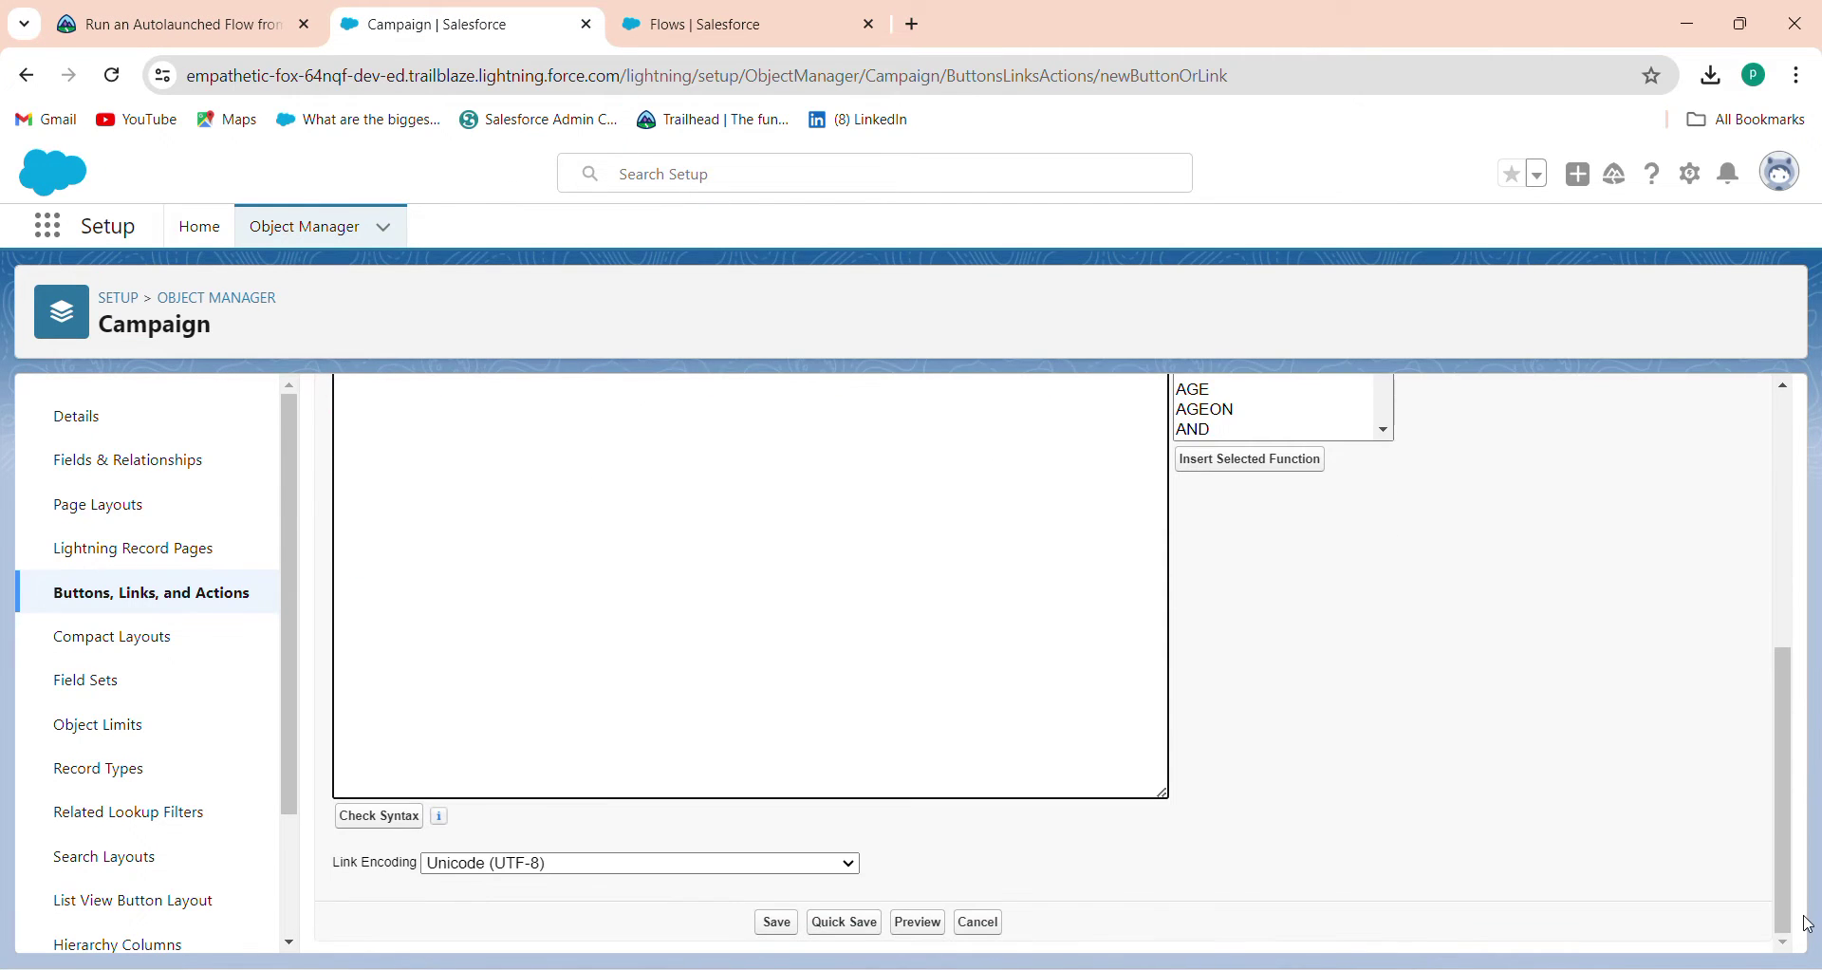
pyautogui.click(366, 816)
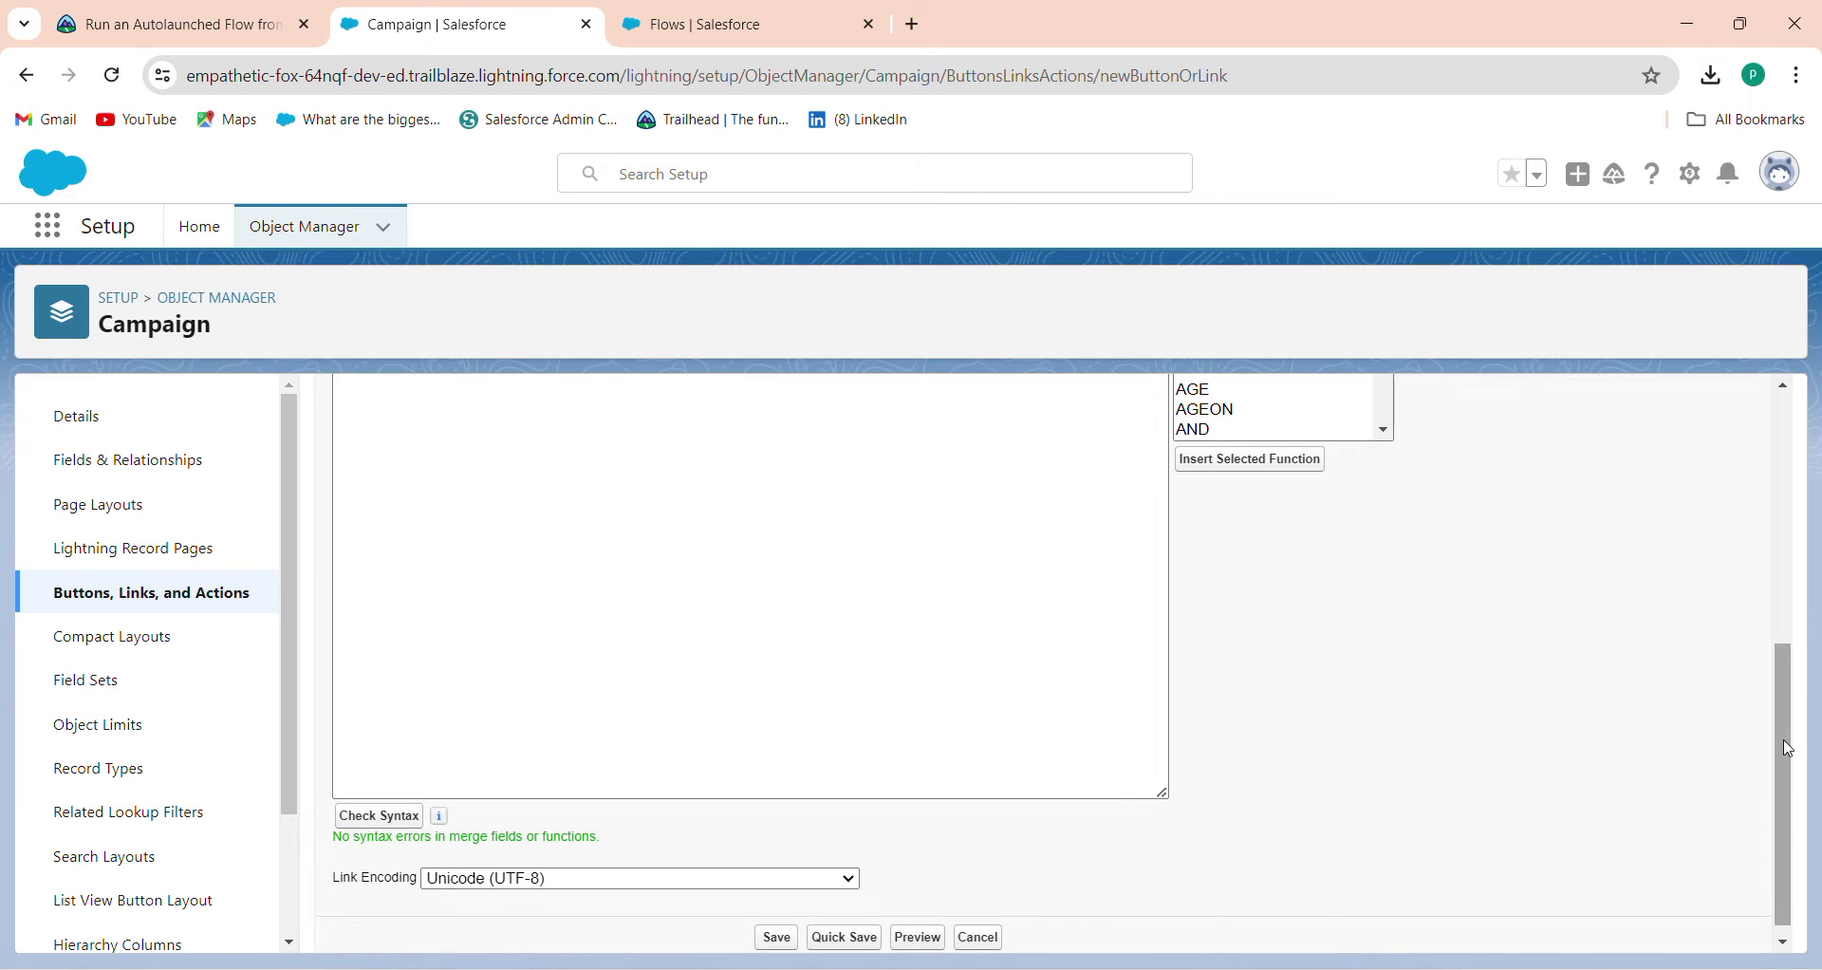
pyautogui.scroll(-1, 1789, 731)
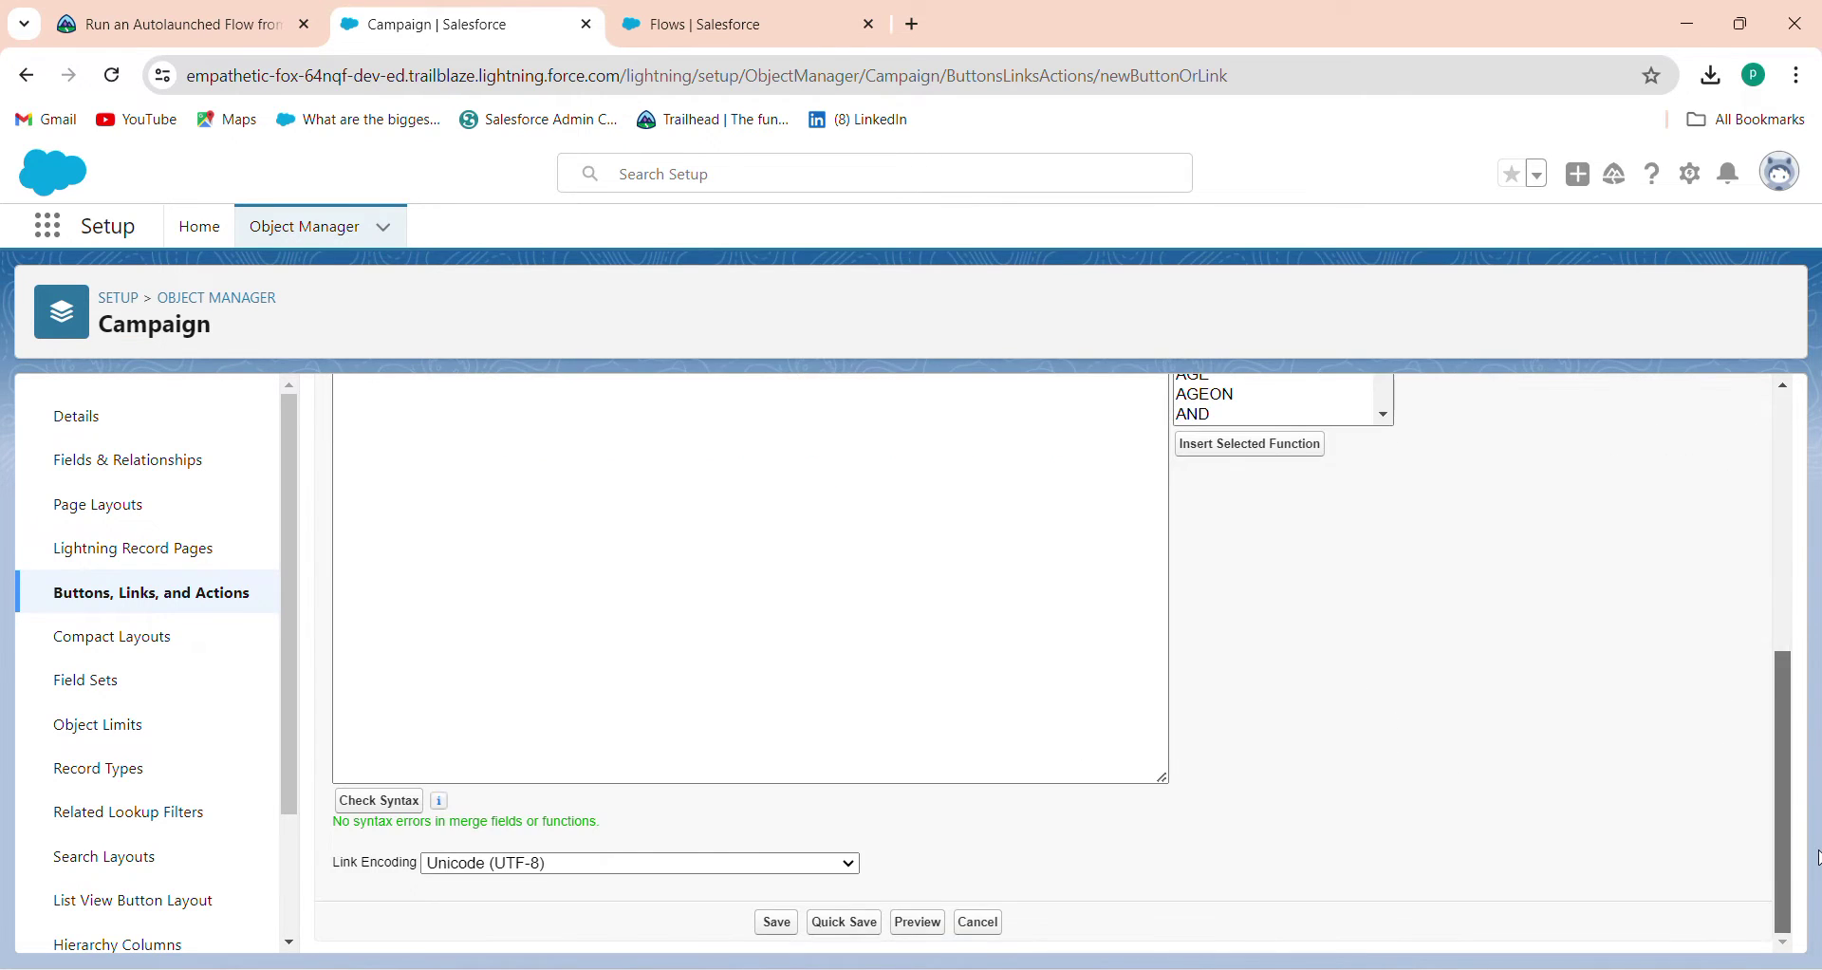
pyautogui.click(777, 922)
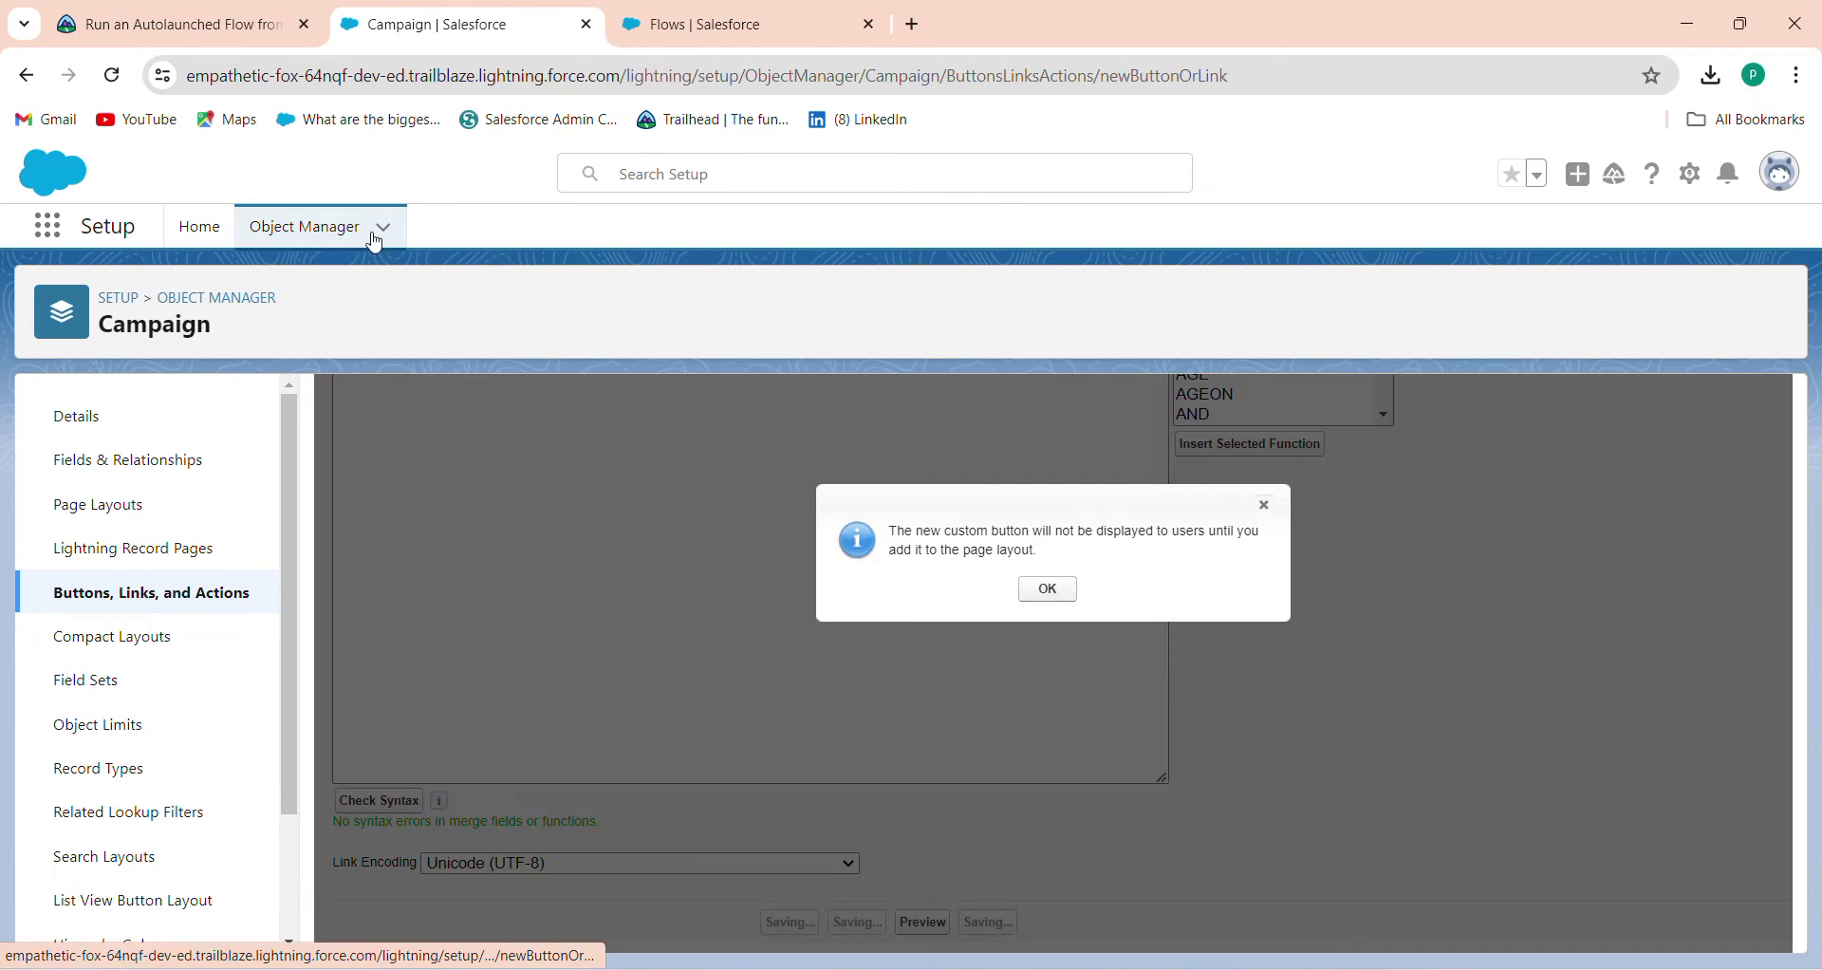
pyautogui.click(1047, 588)
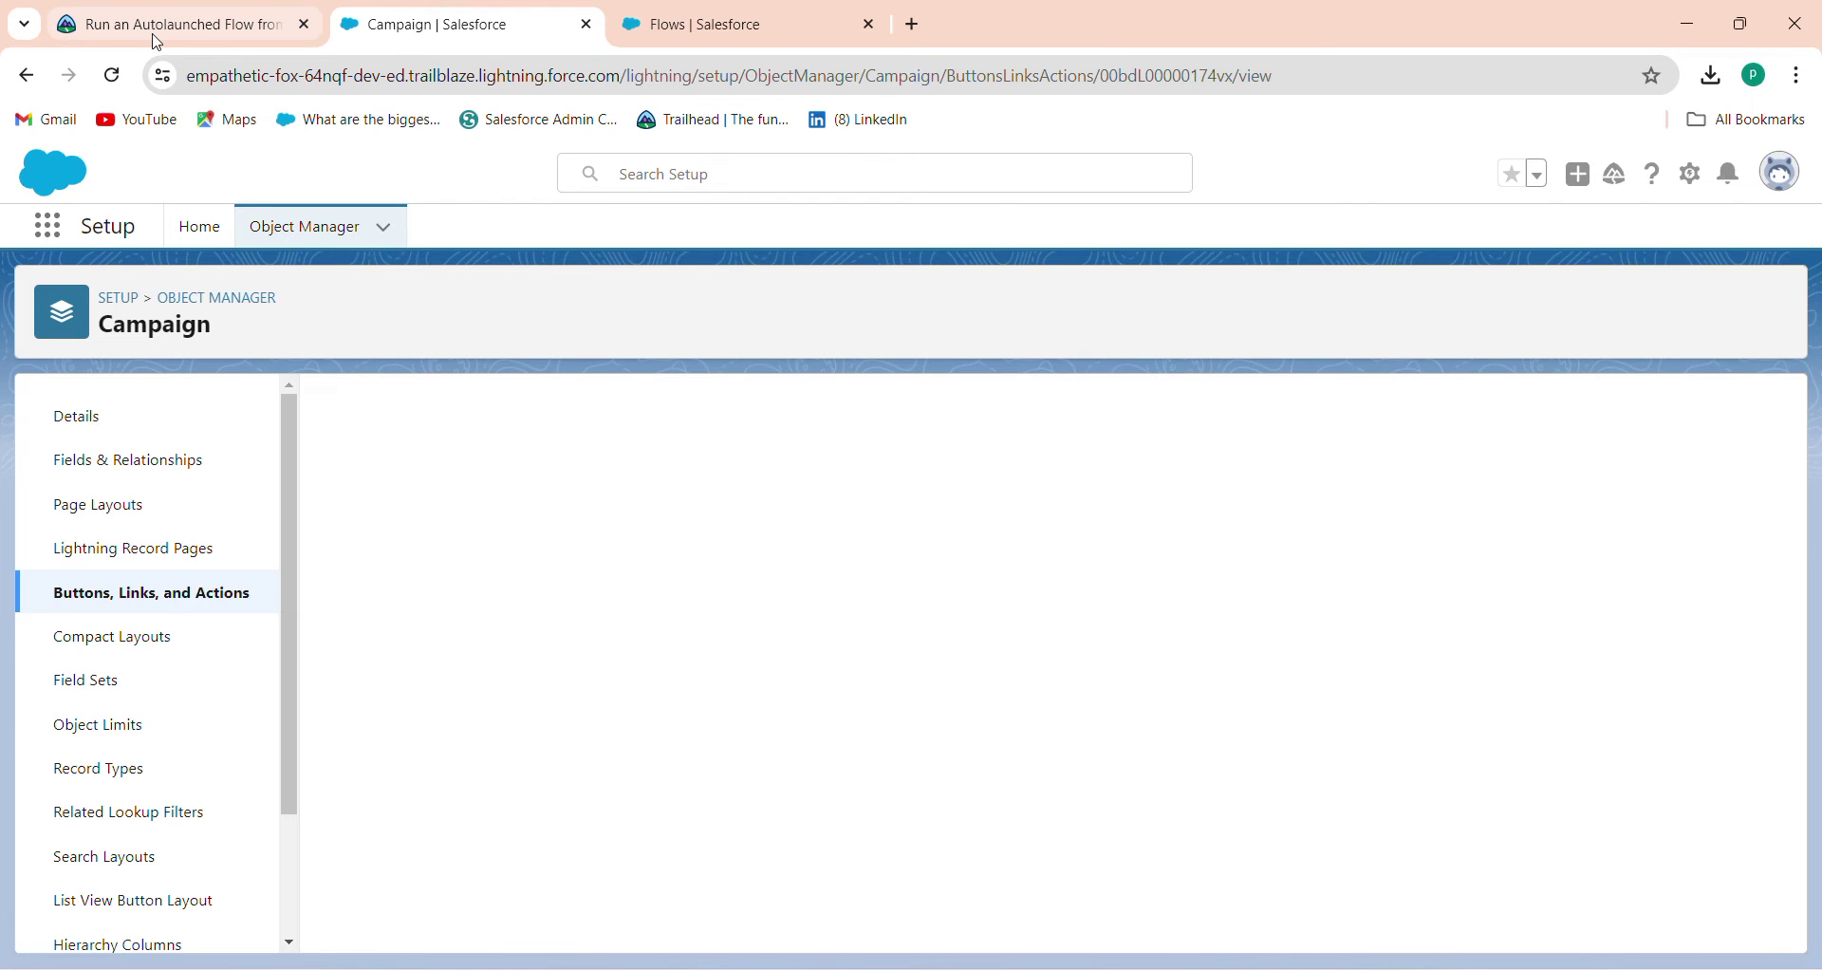
# Look up the Lightning record page requirements in the Trailhead challenge and copy the label Campaign Lightning Page.
pyautogui.click(155, 36)
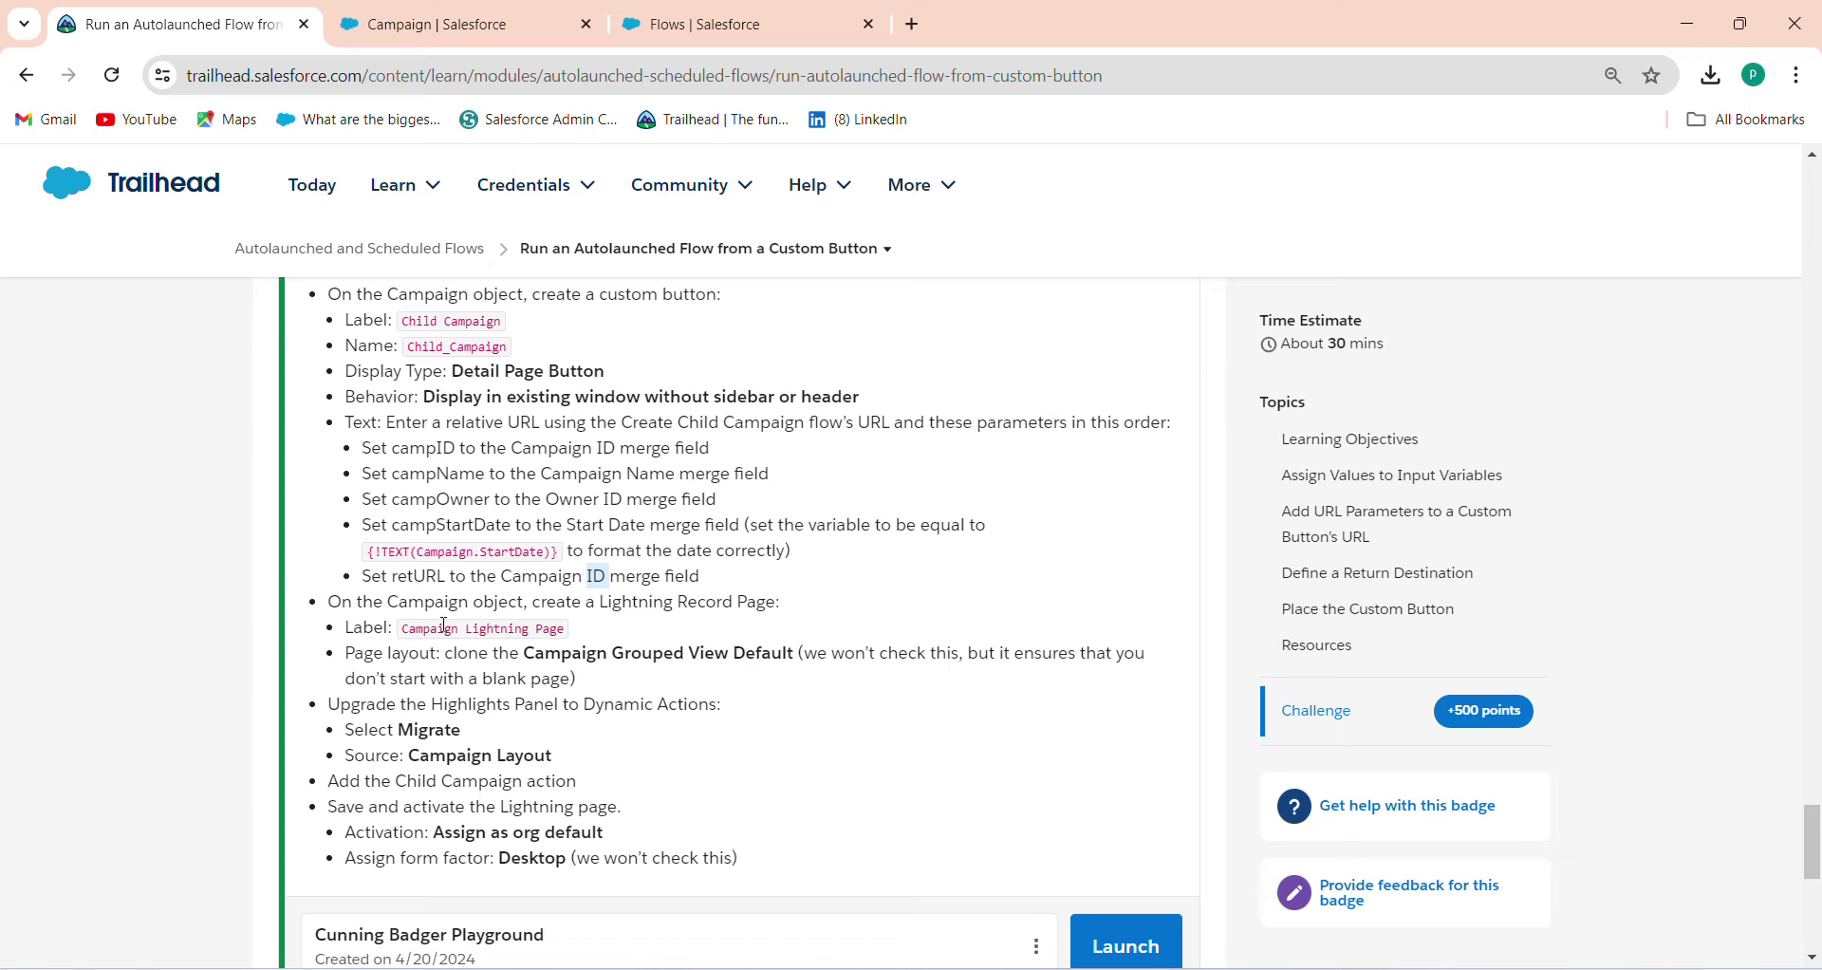
pyautogui.click(440, 15)
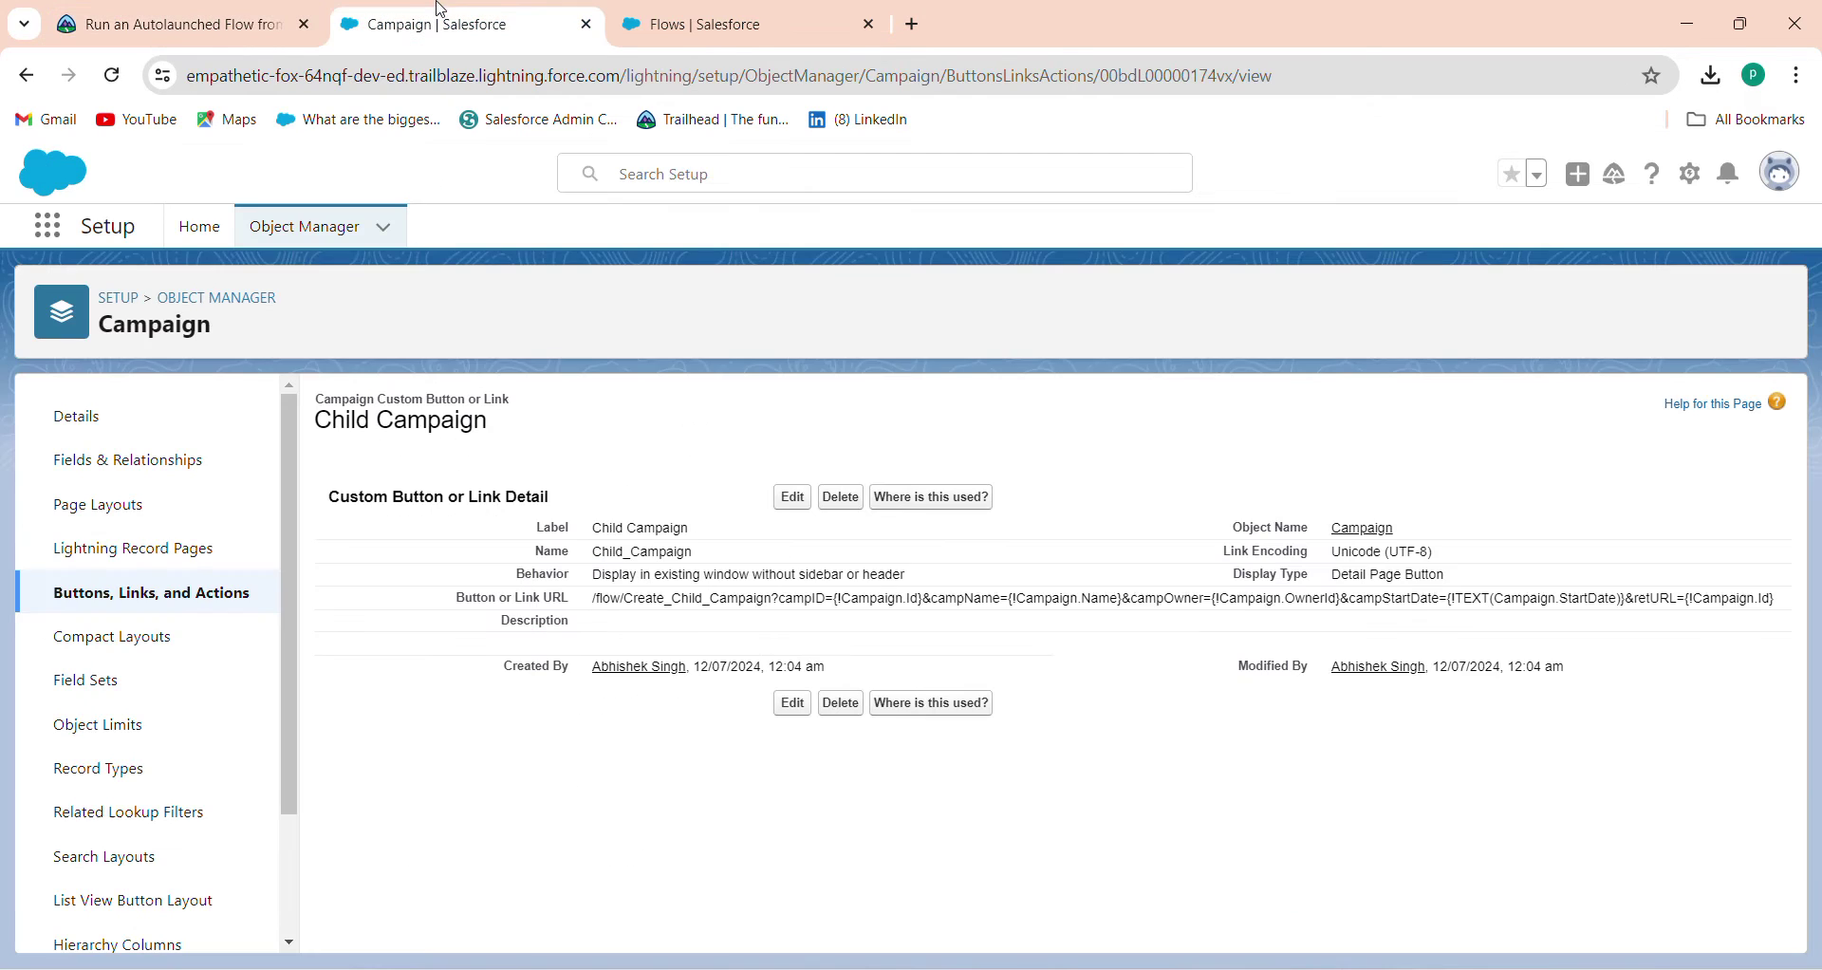
pyautogui.click(238, 12)
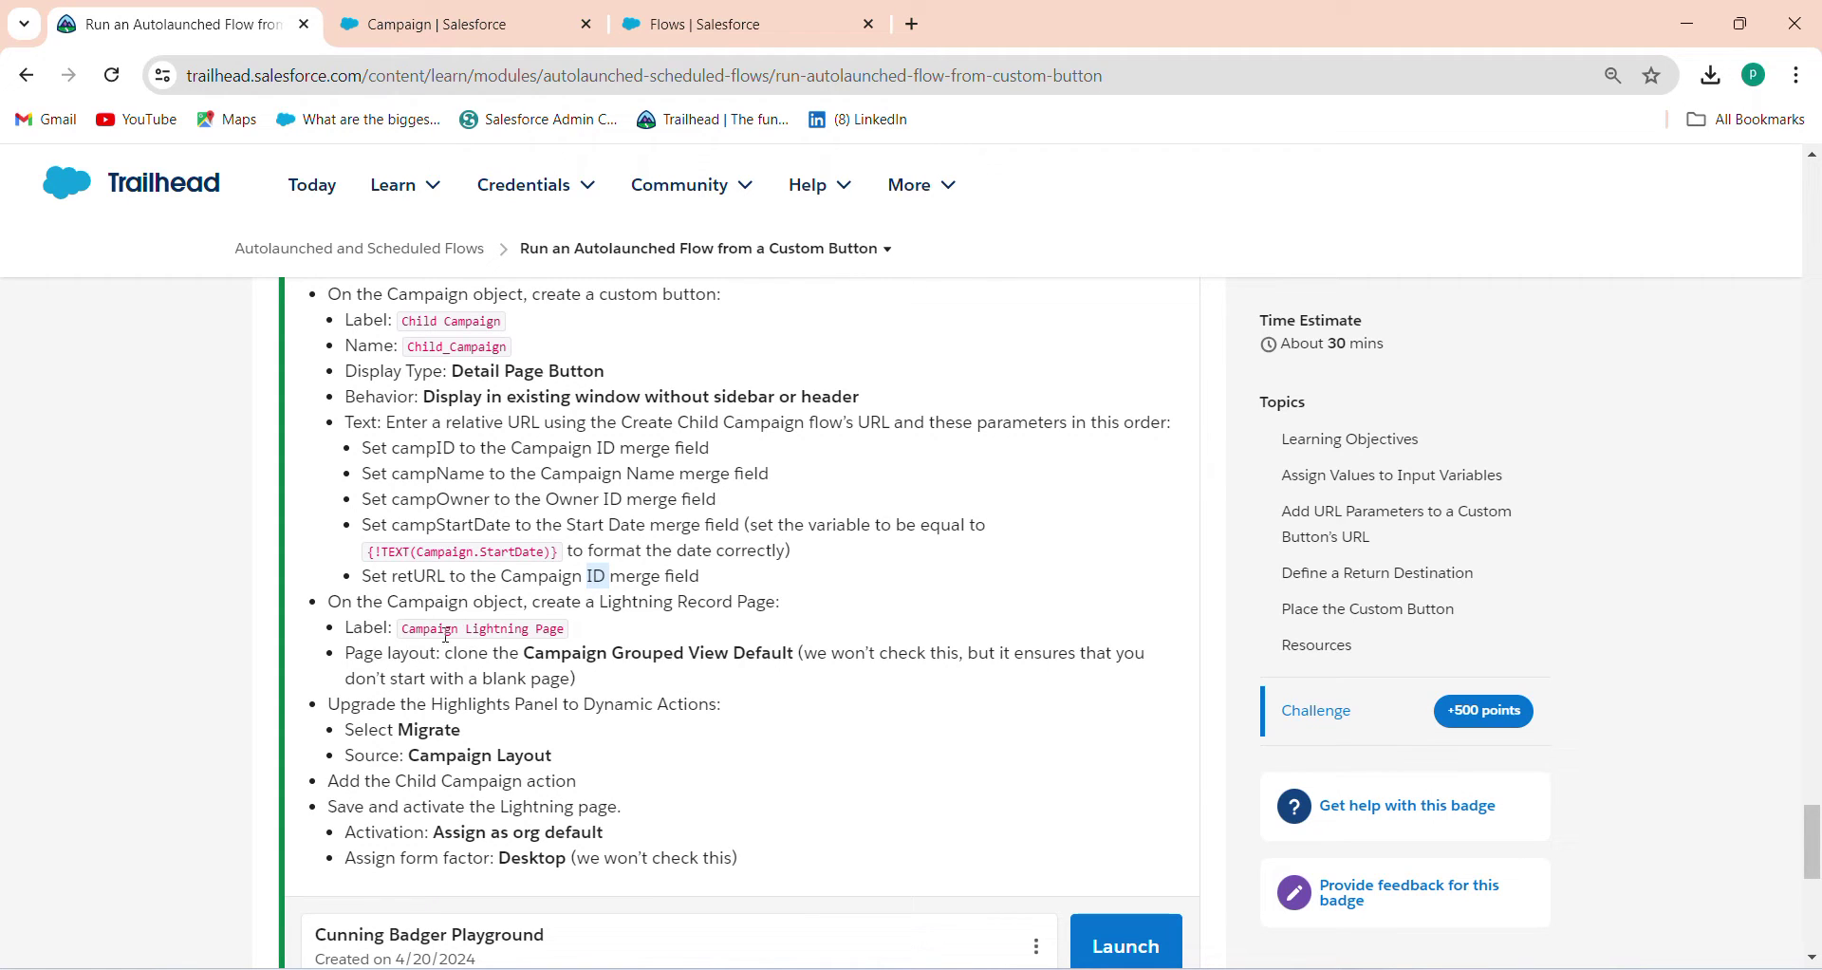
pyautogui.moveTo(399, 633); pyautogui.dragTo(572, 627)
pyautogui.hotkey('ctrl', 'c')
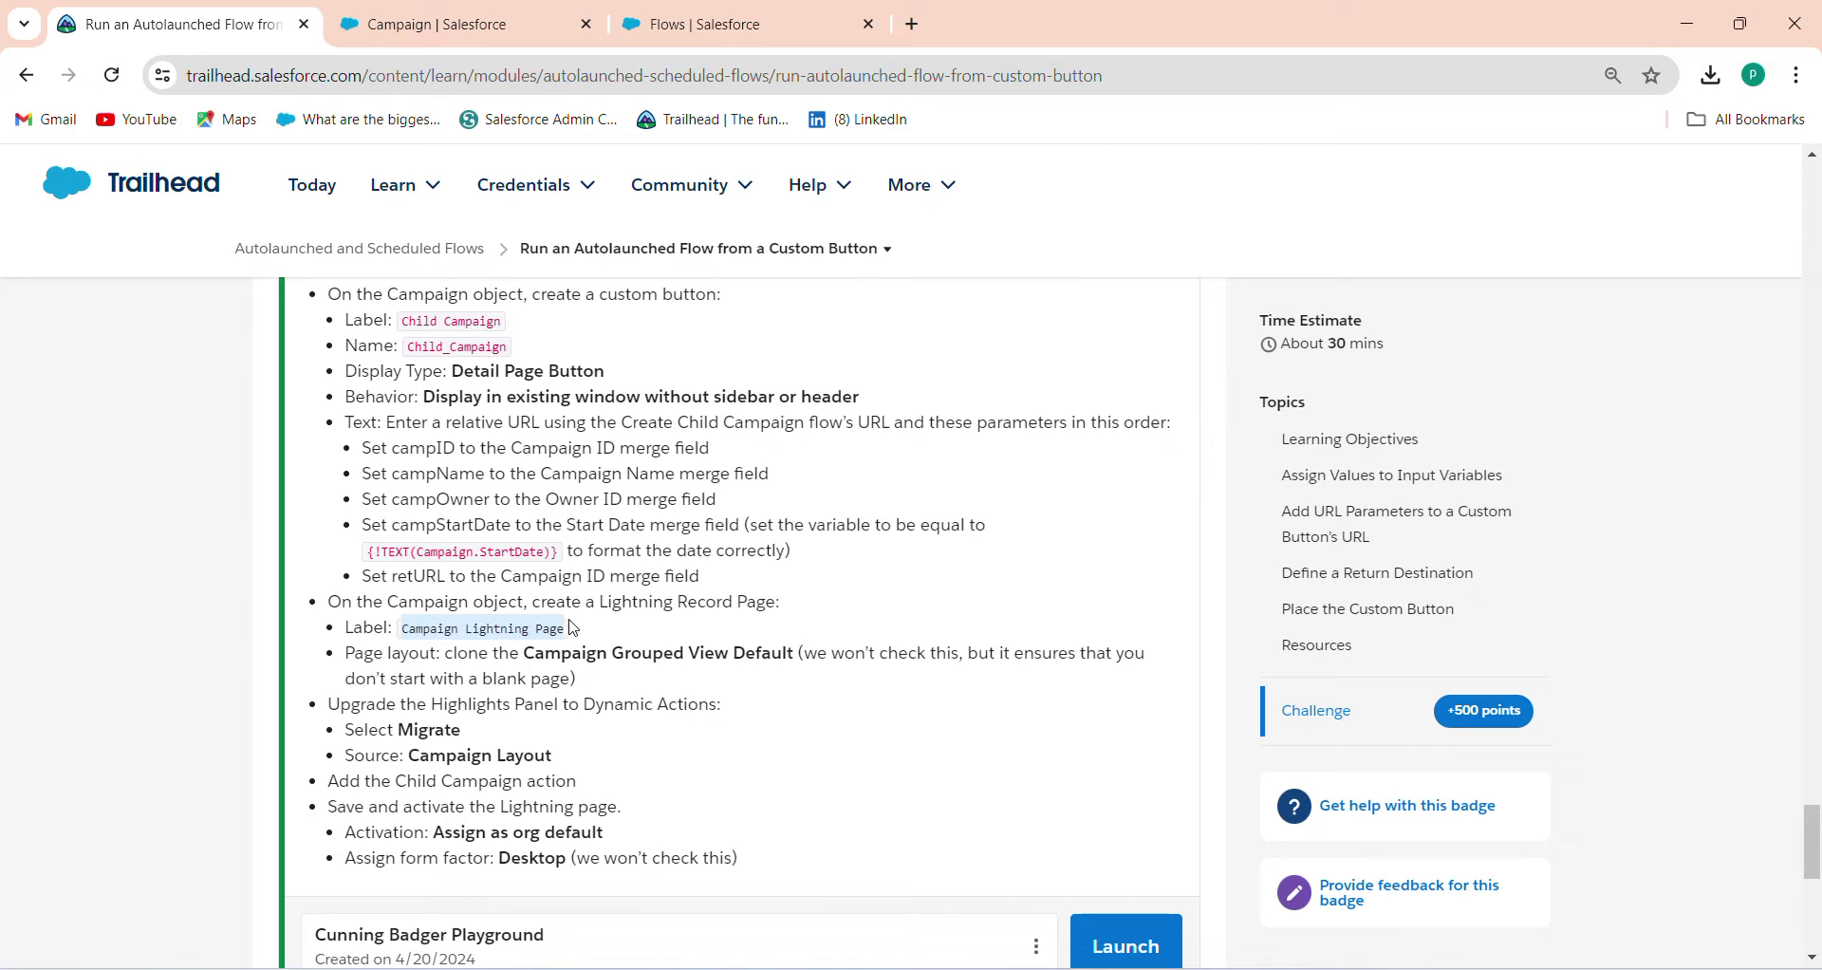
# Start a new Lightning page of type Record Page from the Campaign object's Lightning Record Pages.
pyautogui.click(397, 17)
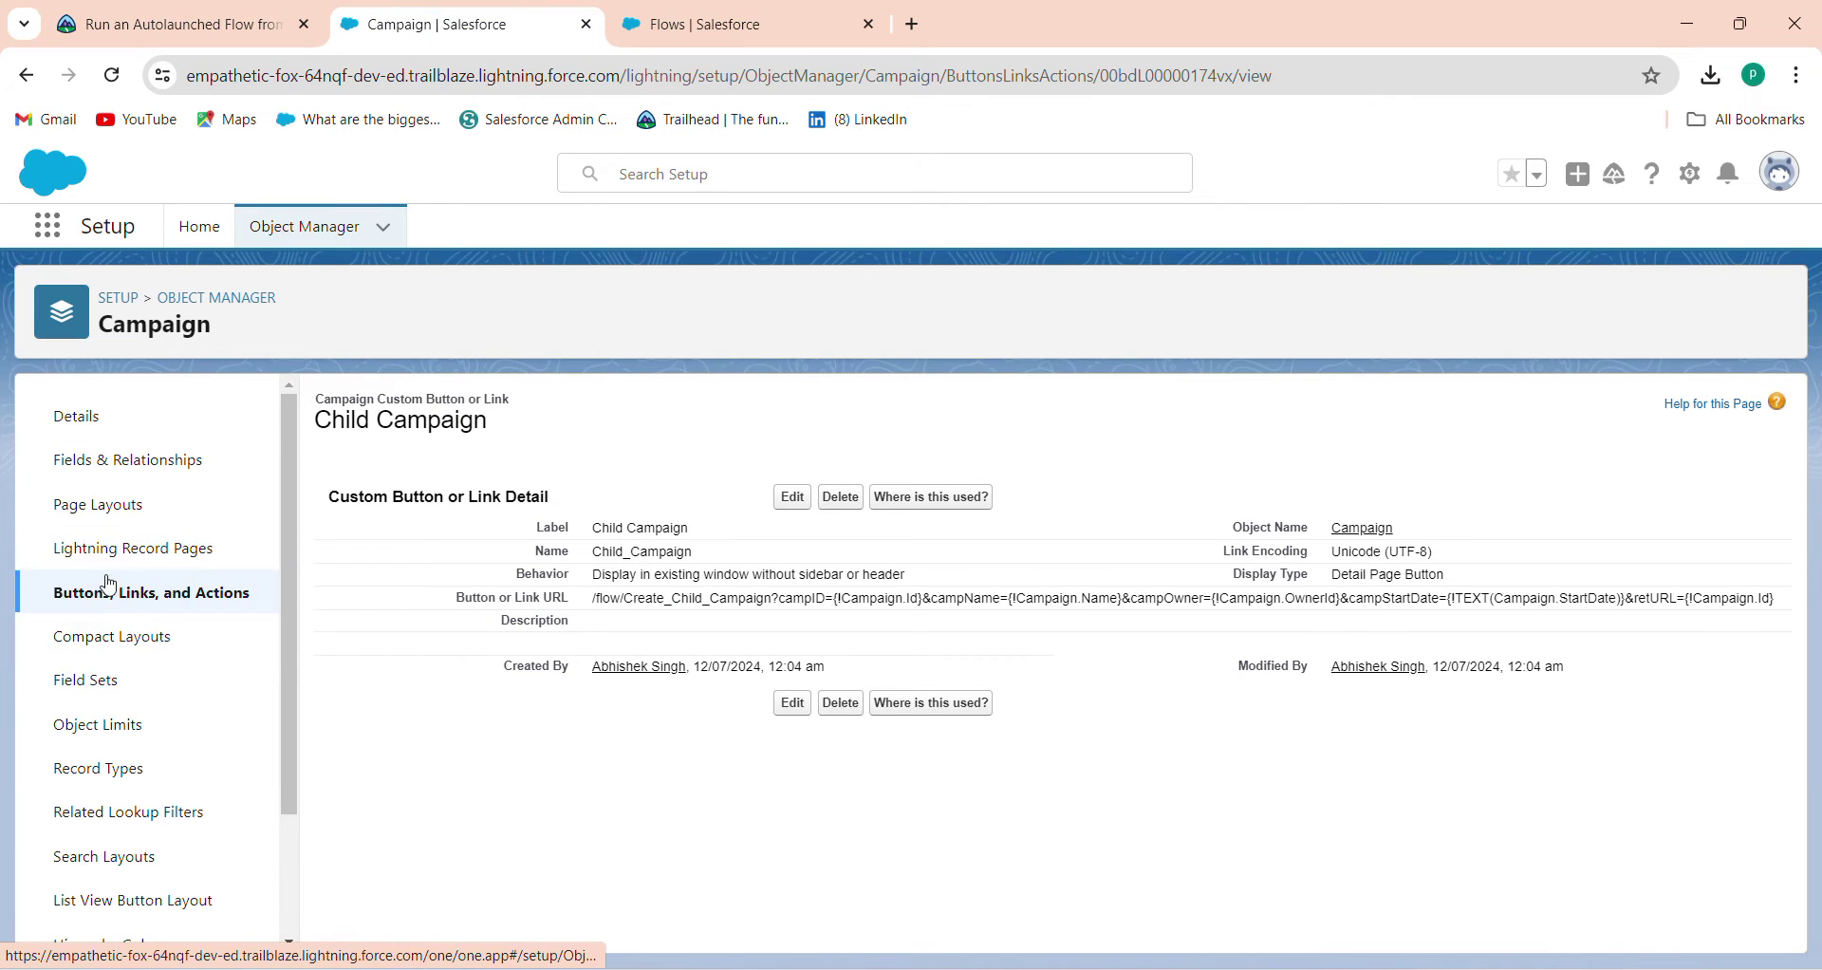
pyautogui.click(134, 548)
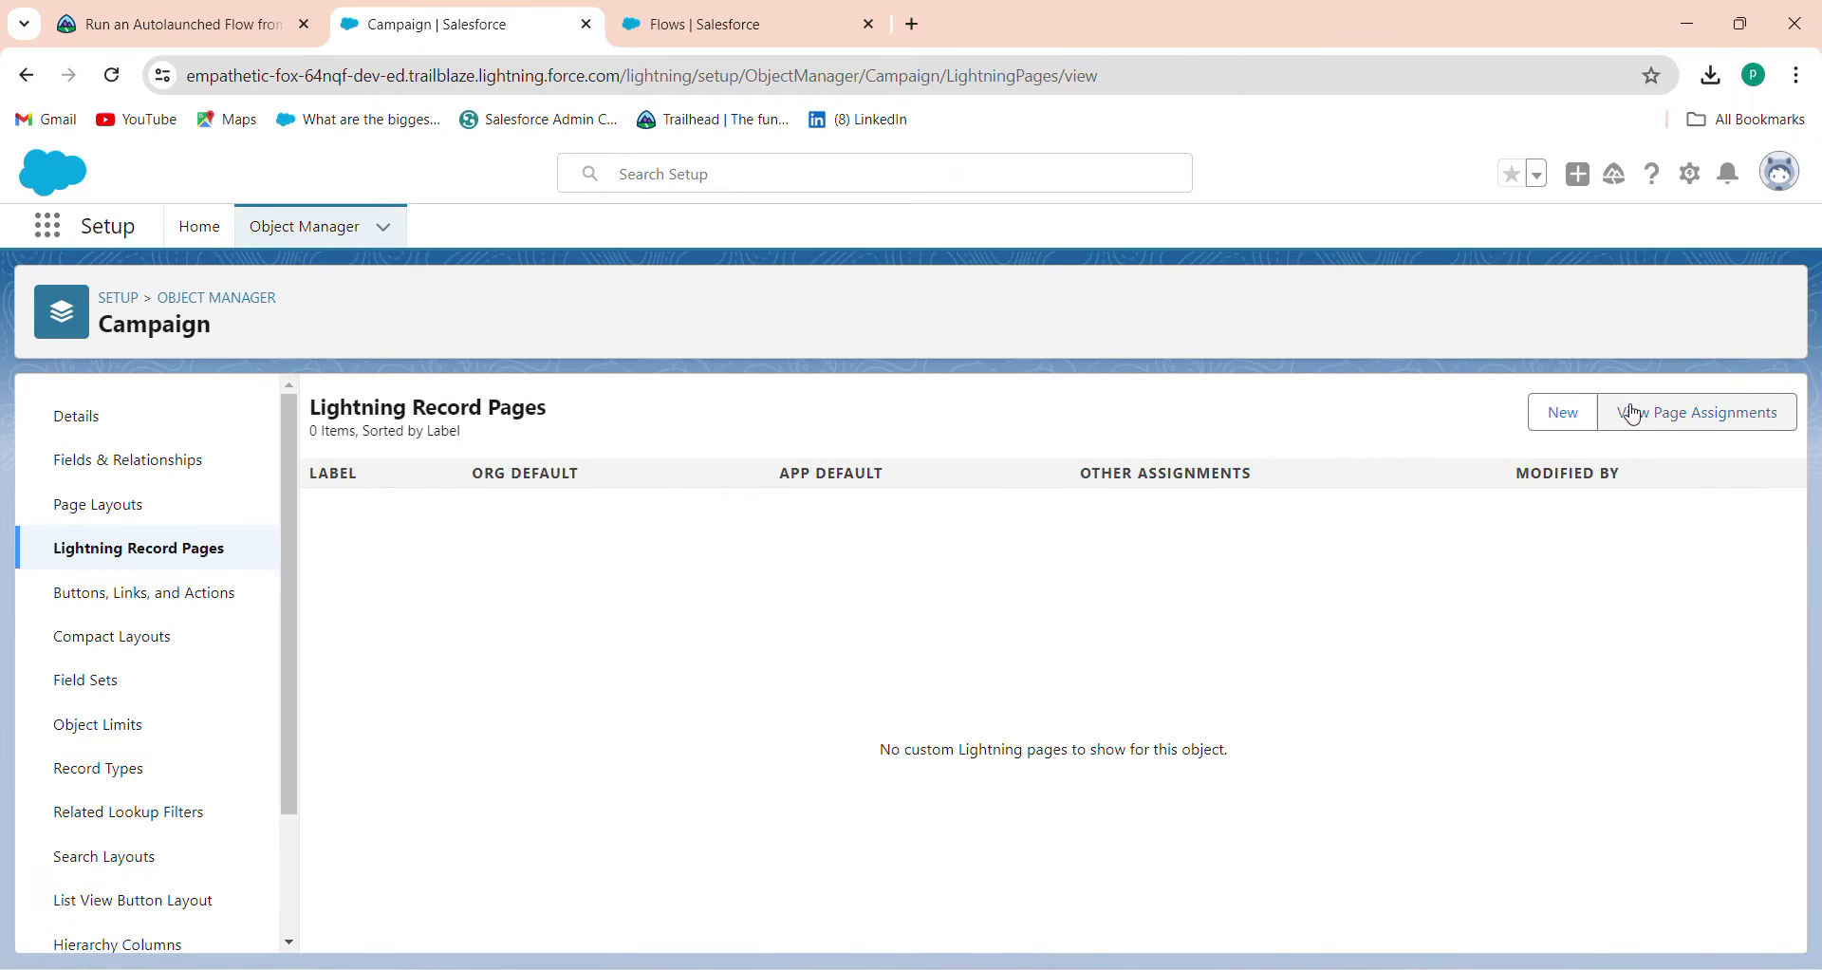
pyautogui.click(1560, 412)
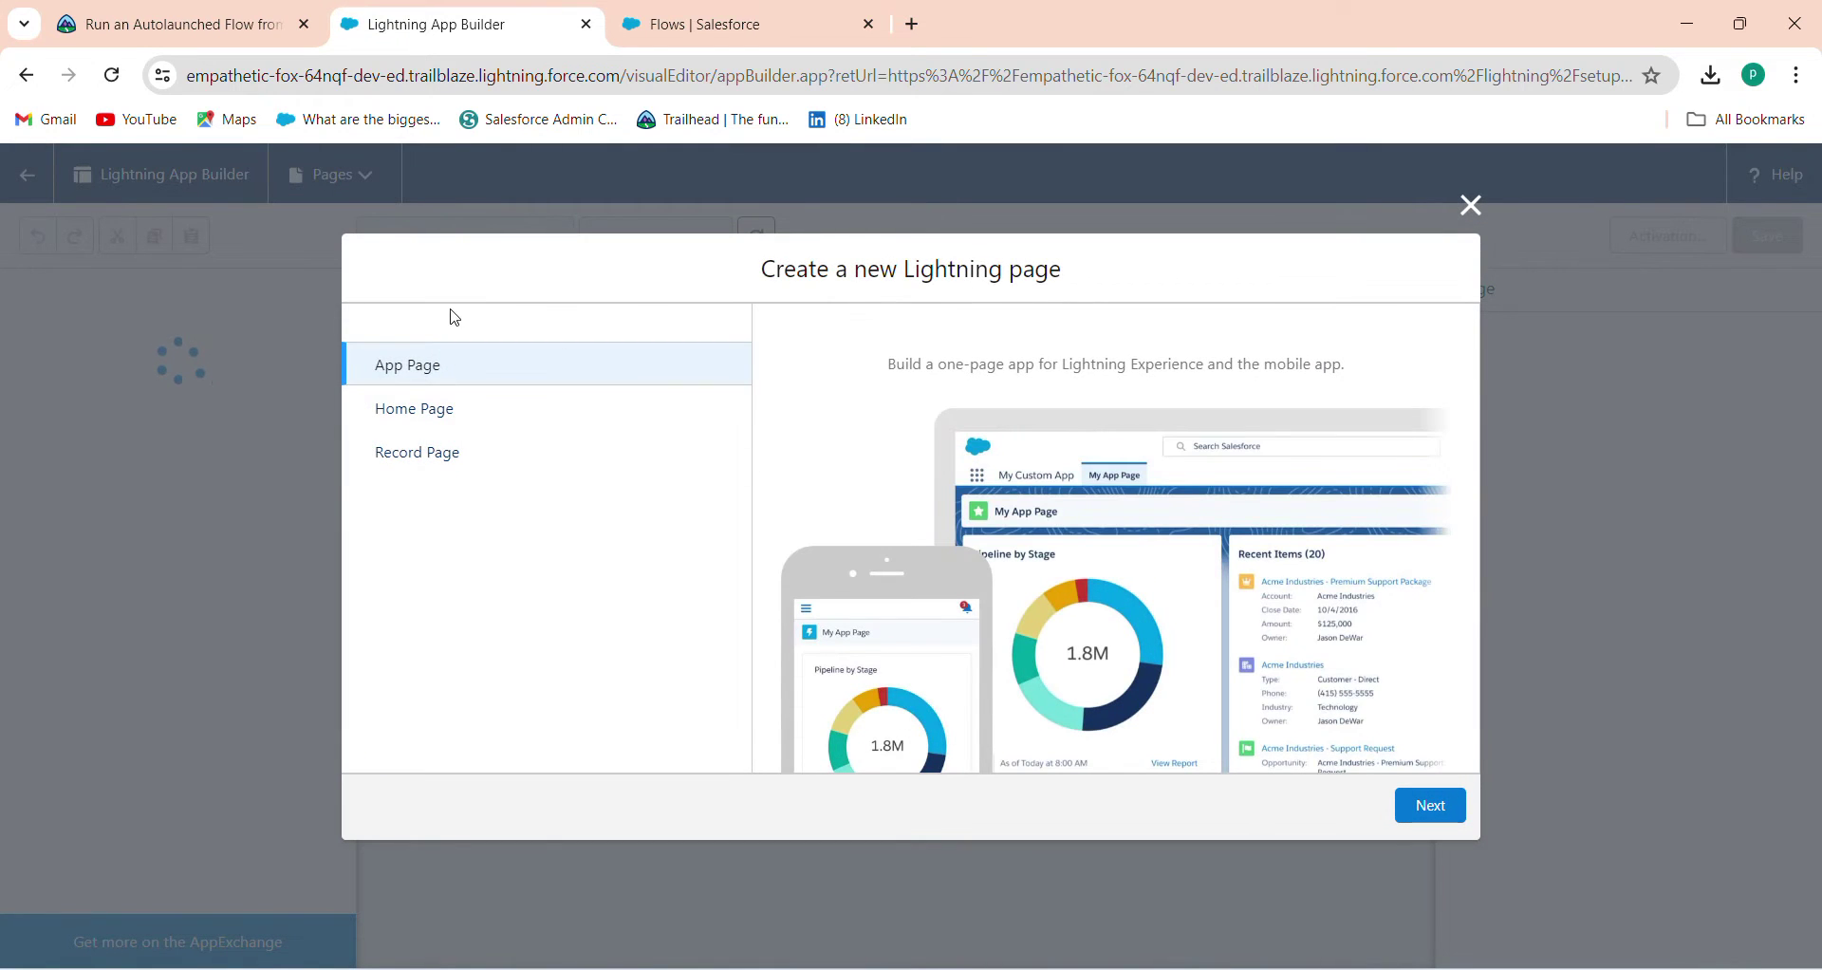
pyautogui.click(441, 459)
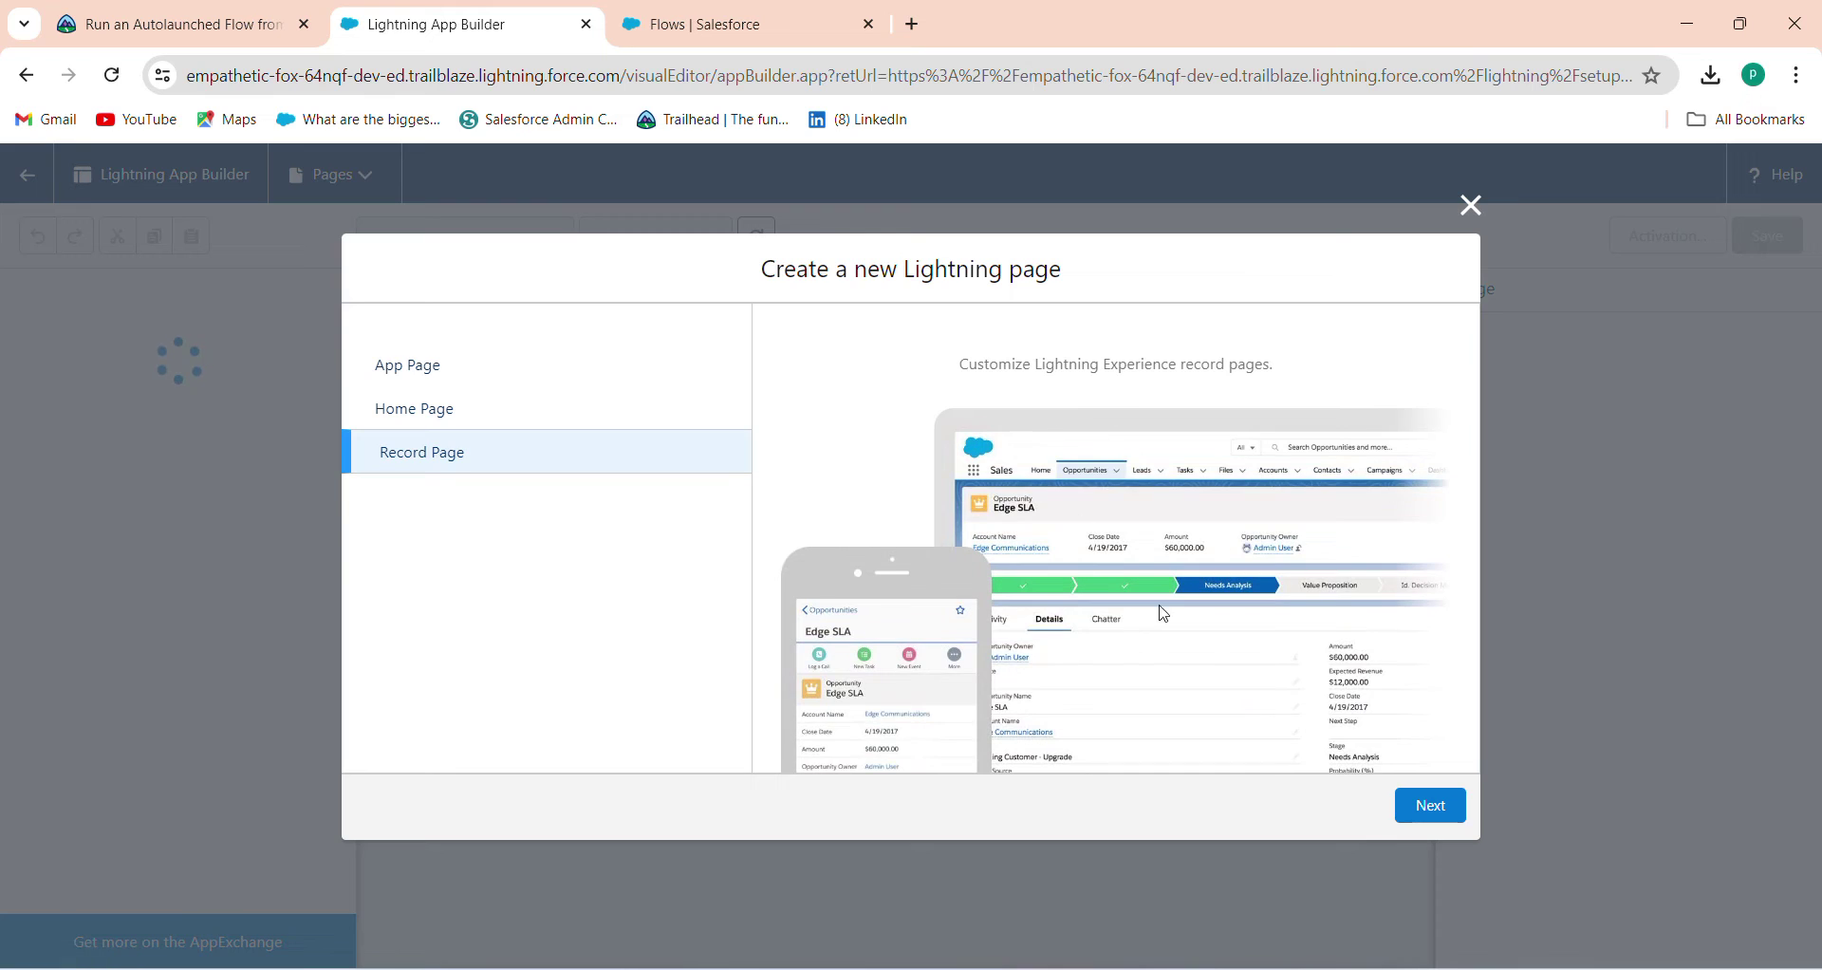
pyautogui.click(1443, 812)
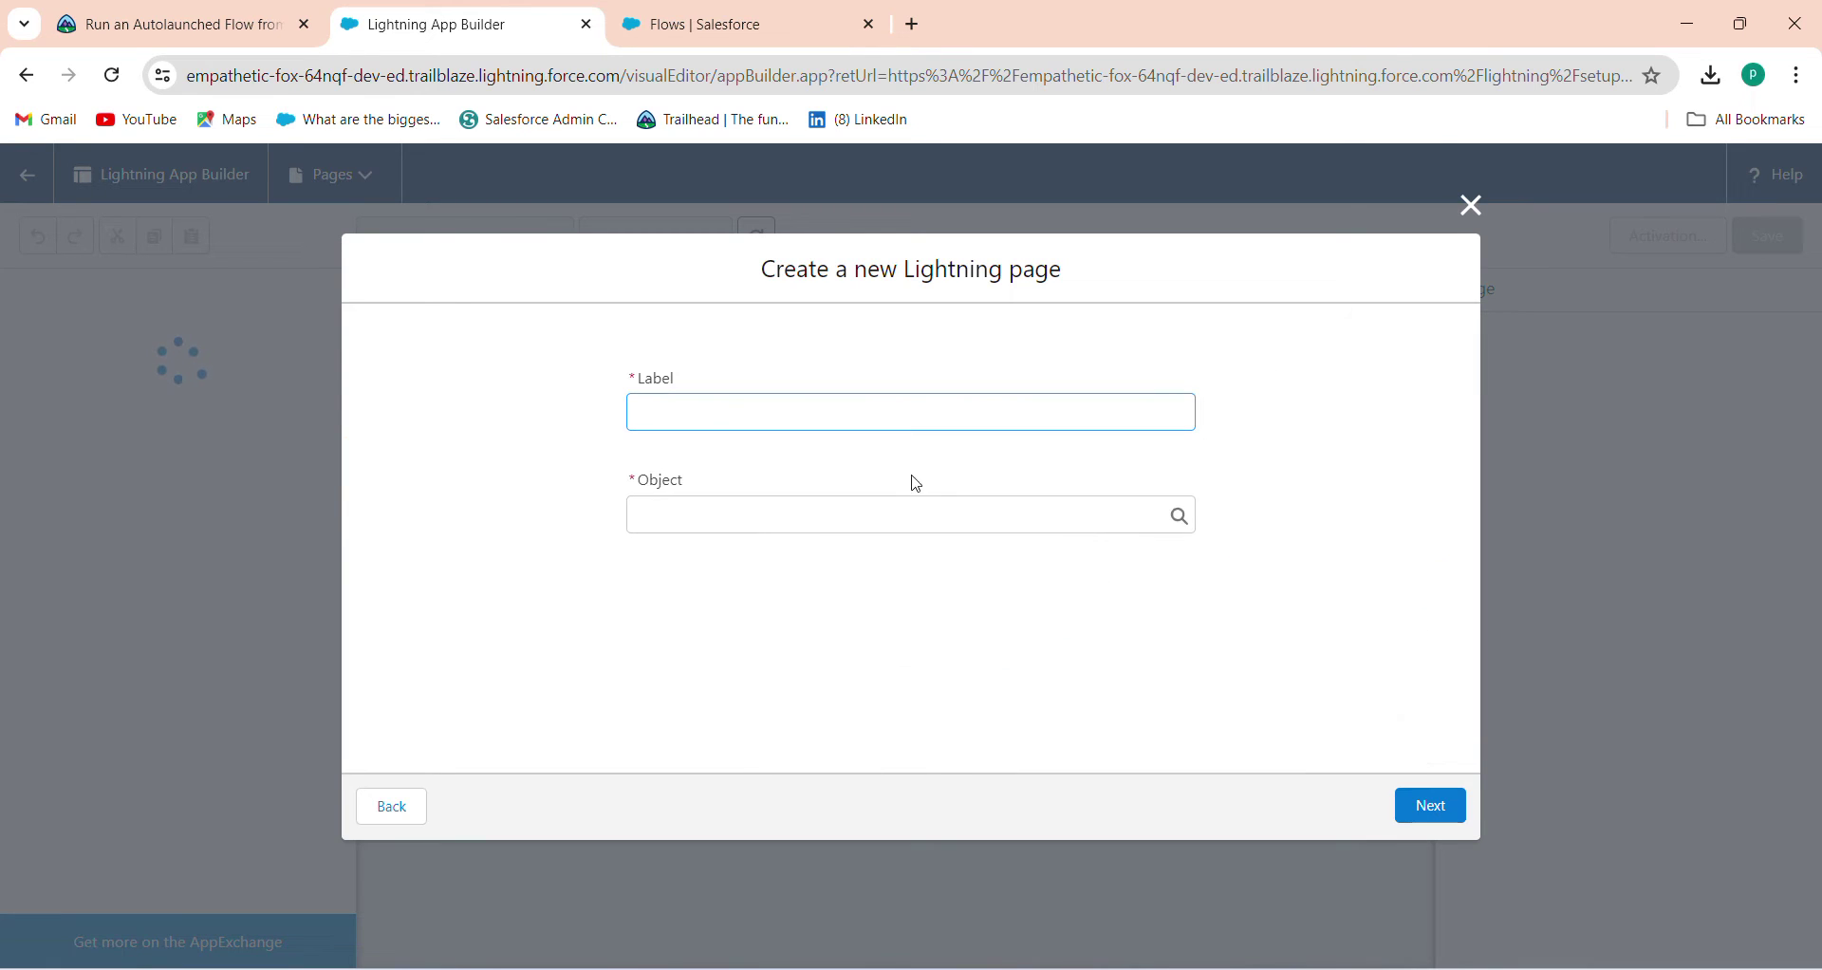
# Label the new page Campaign Lightning Page, assign it to the Campaign object, and check the challenge's page layout requirement.
pyautogui.hotkey('ctrl', 'v')
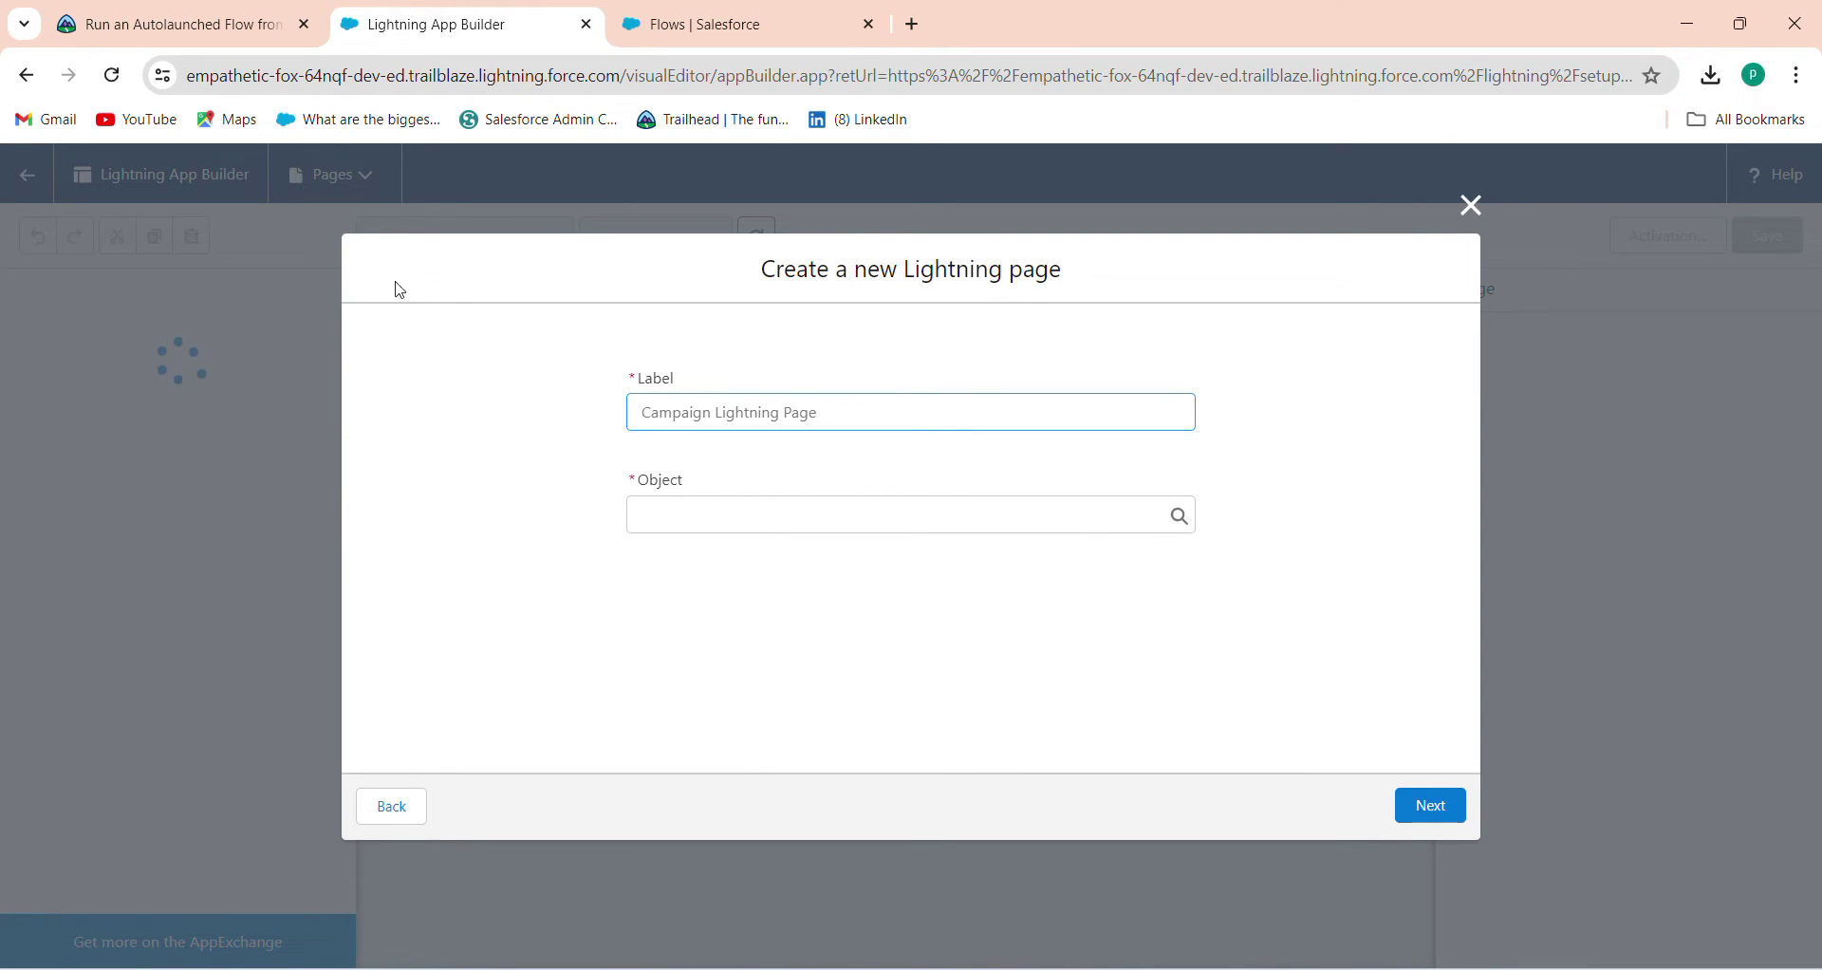
pyautogui.click(725, 522)
pyautogui.write('cam')
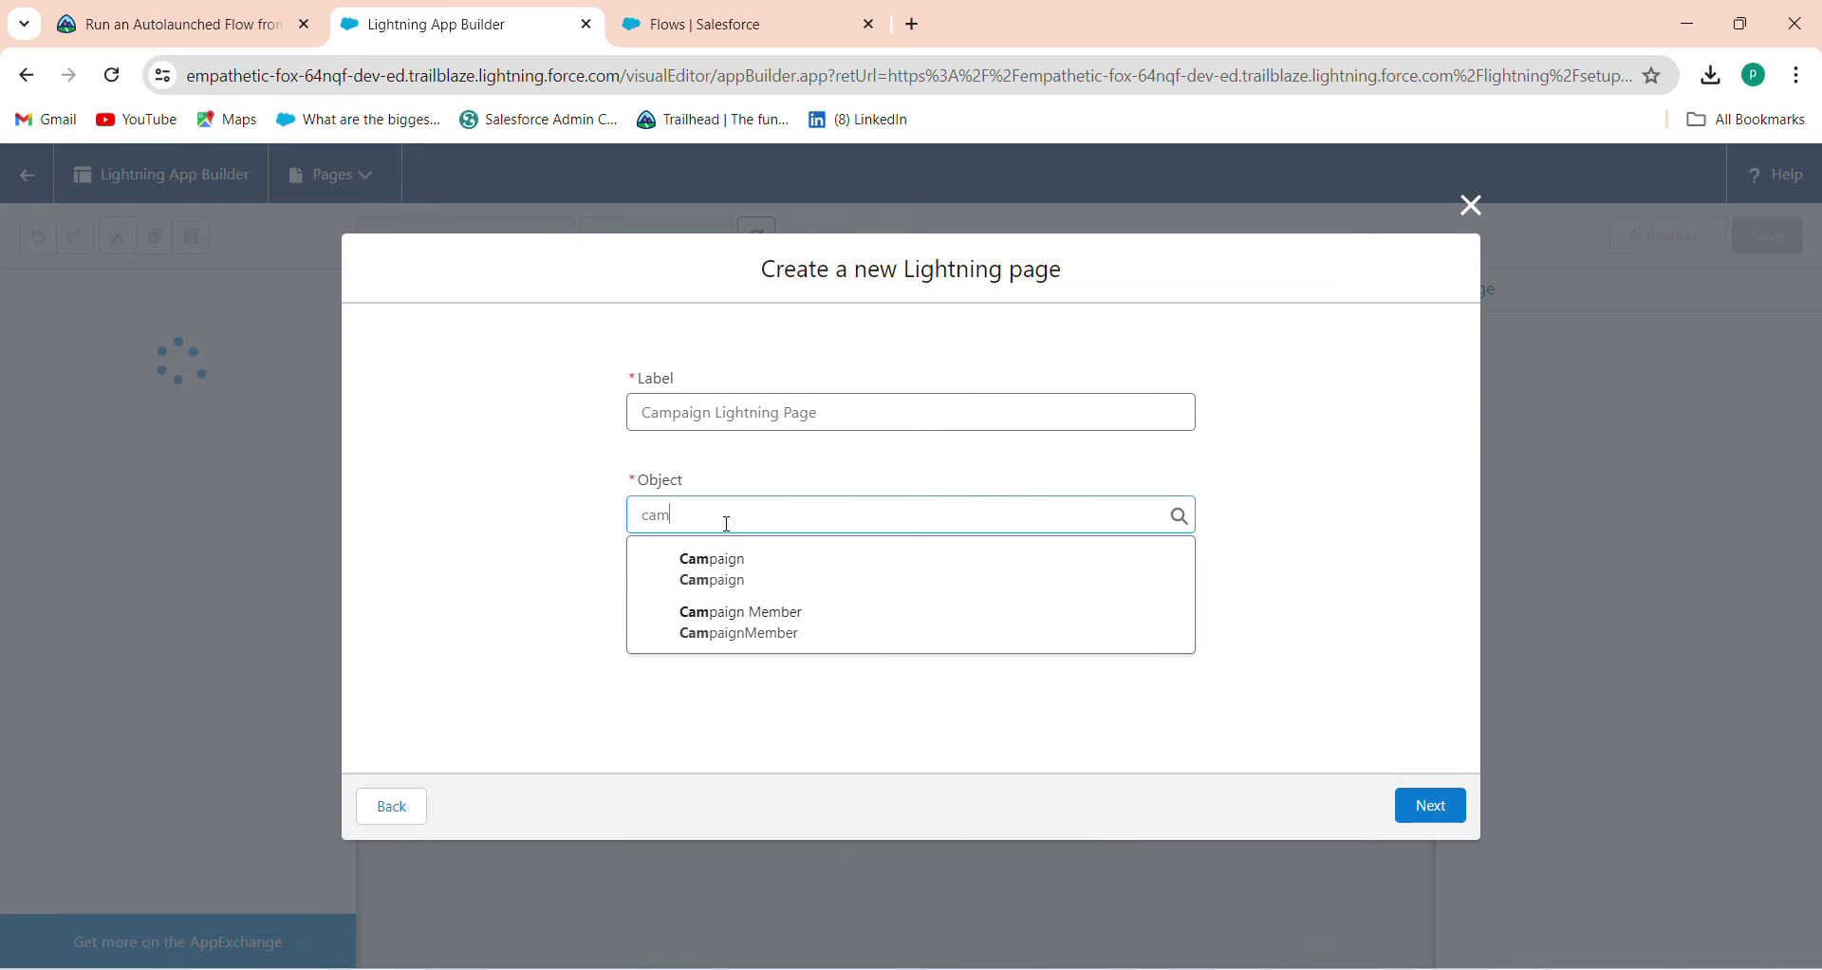
pyautogui.click(742, 581)
pyautogui.click(137, 14)
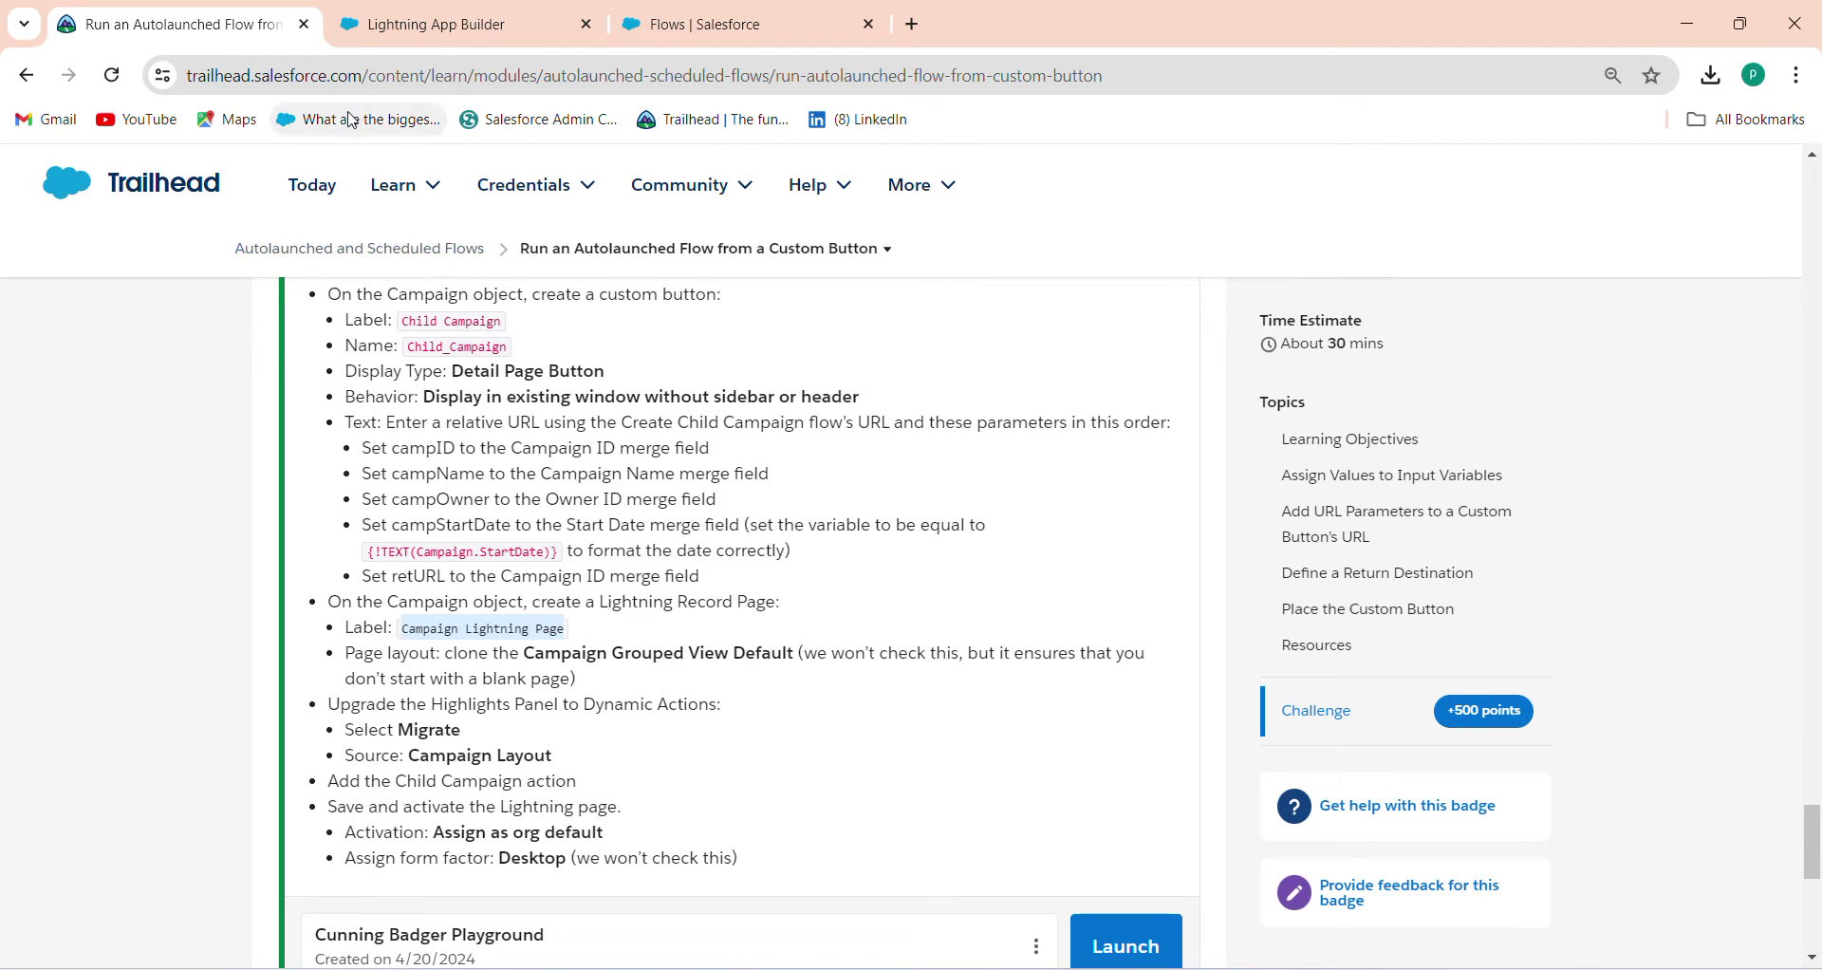
pyautogui.click(387, 13)
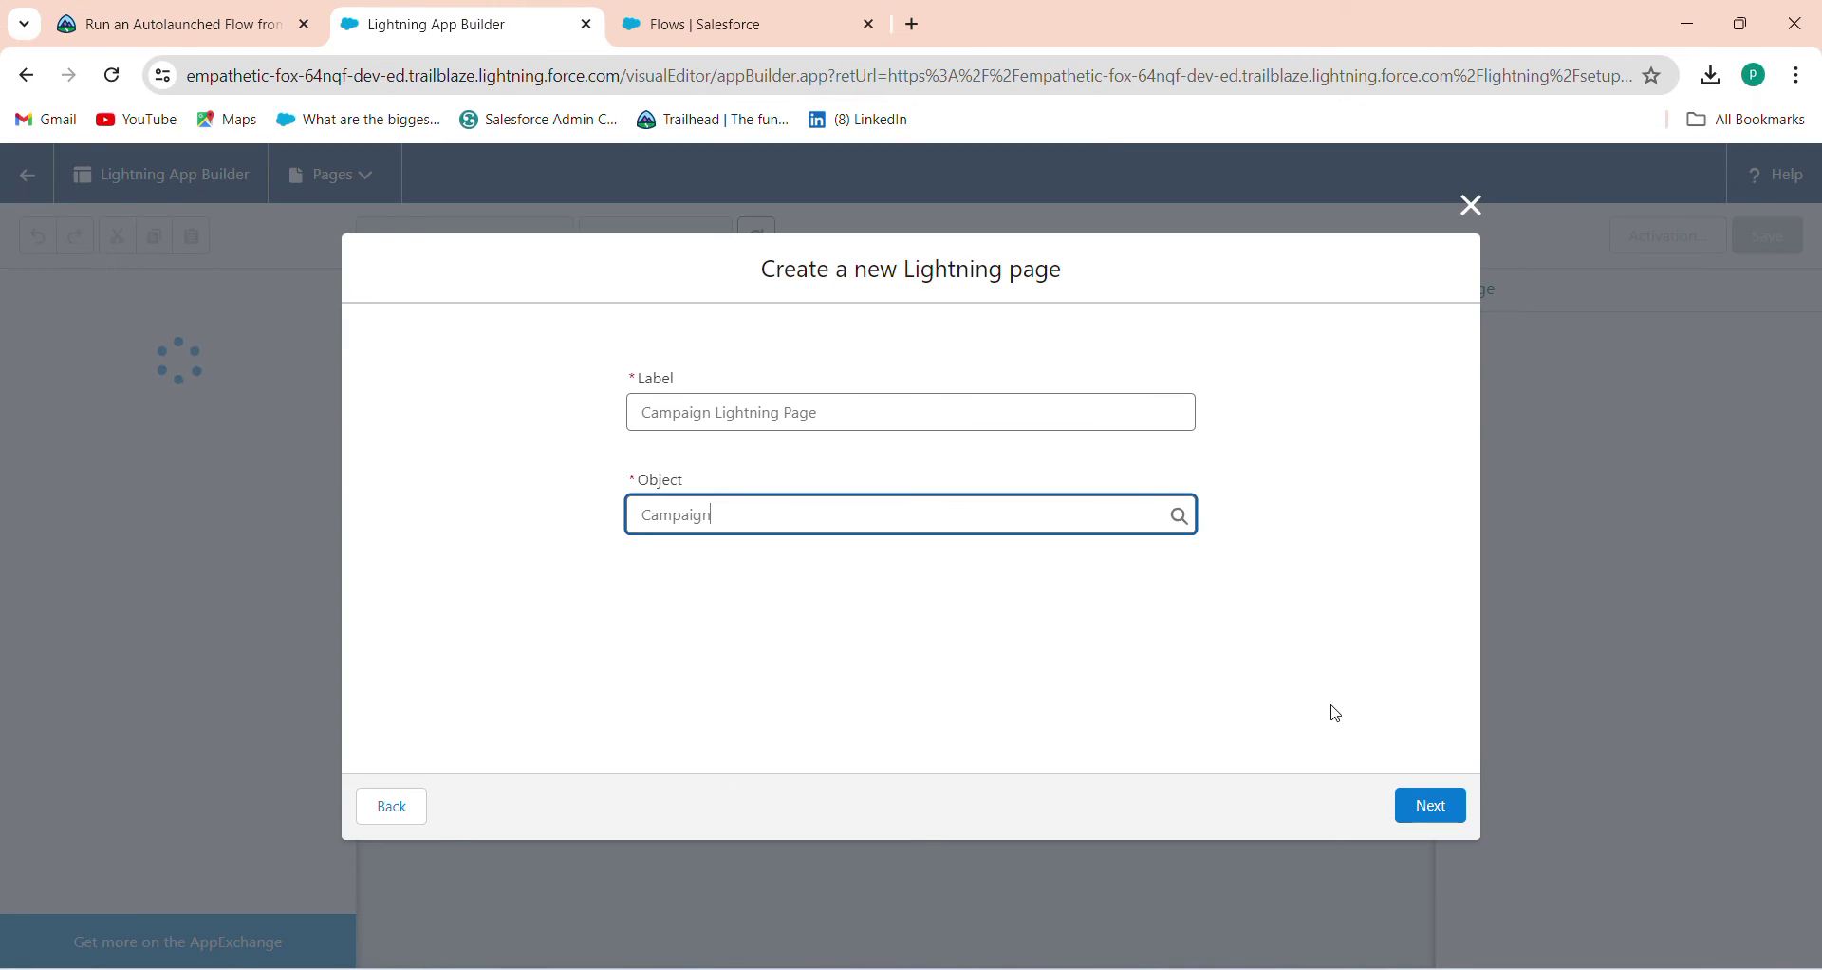
# Create the page with the Grouped Header and One Region template and dismiss the walkthrough tip.
pyautogui.click(1434, 831)
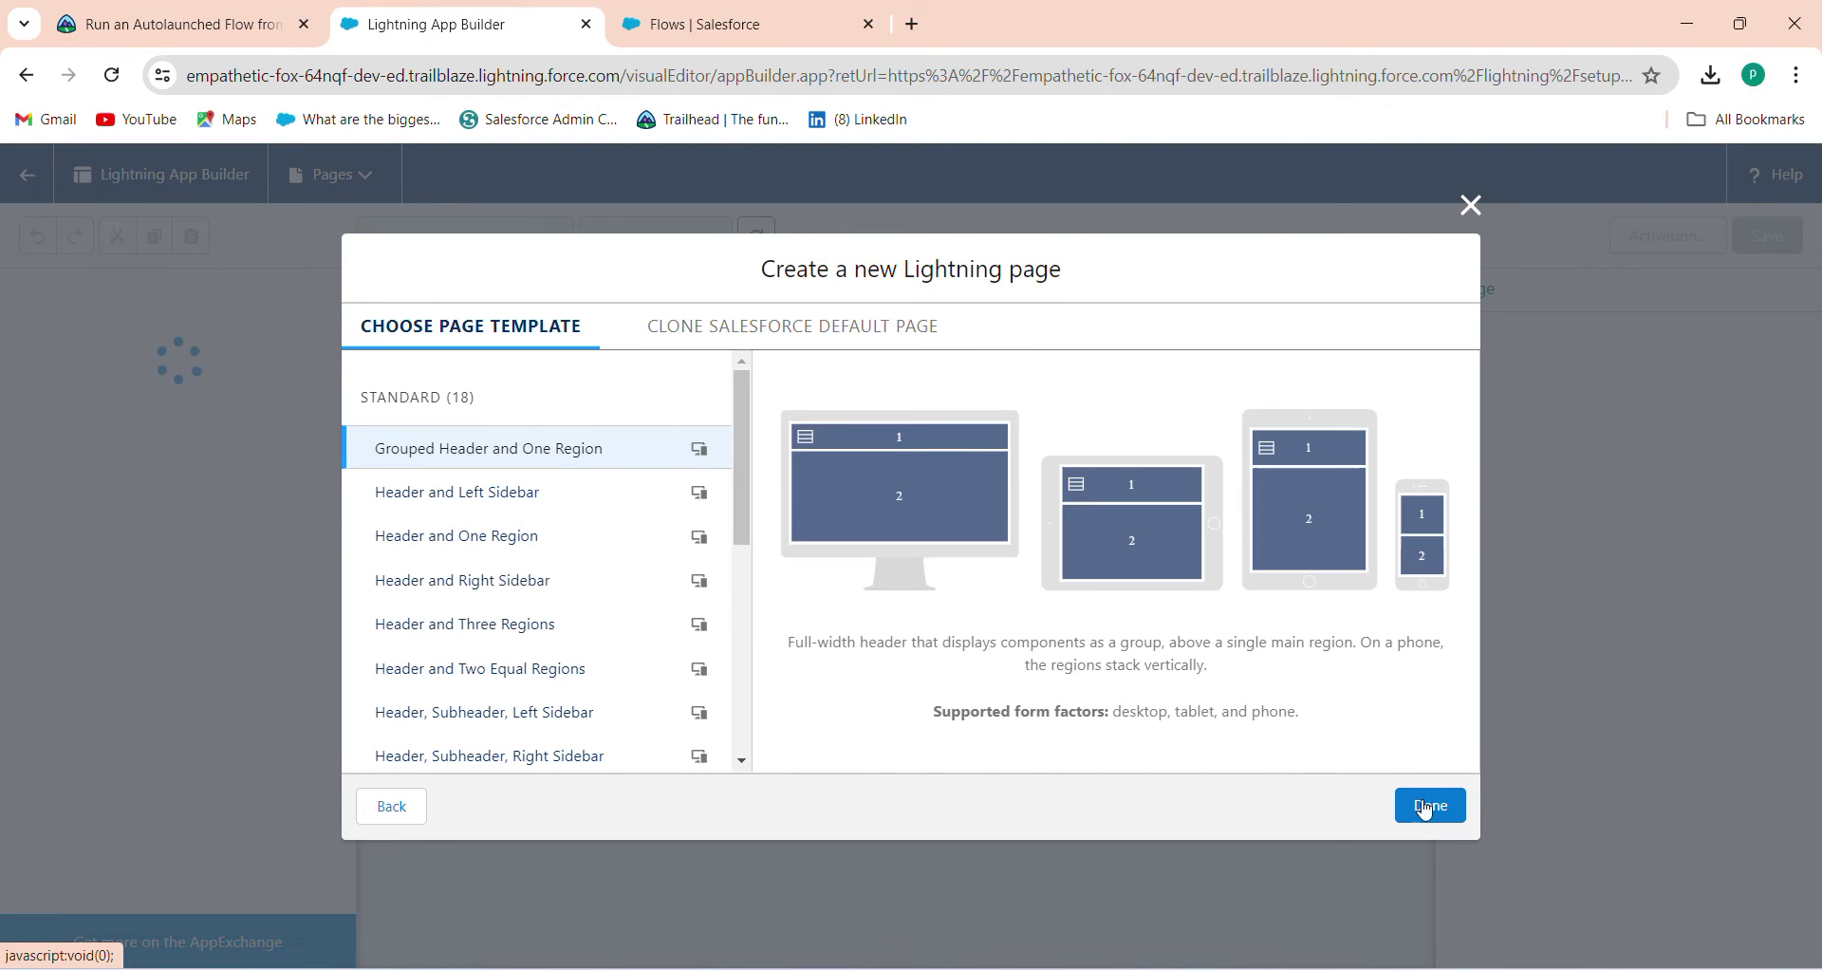
pyautogui.click(193, 13)
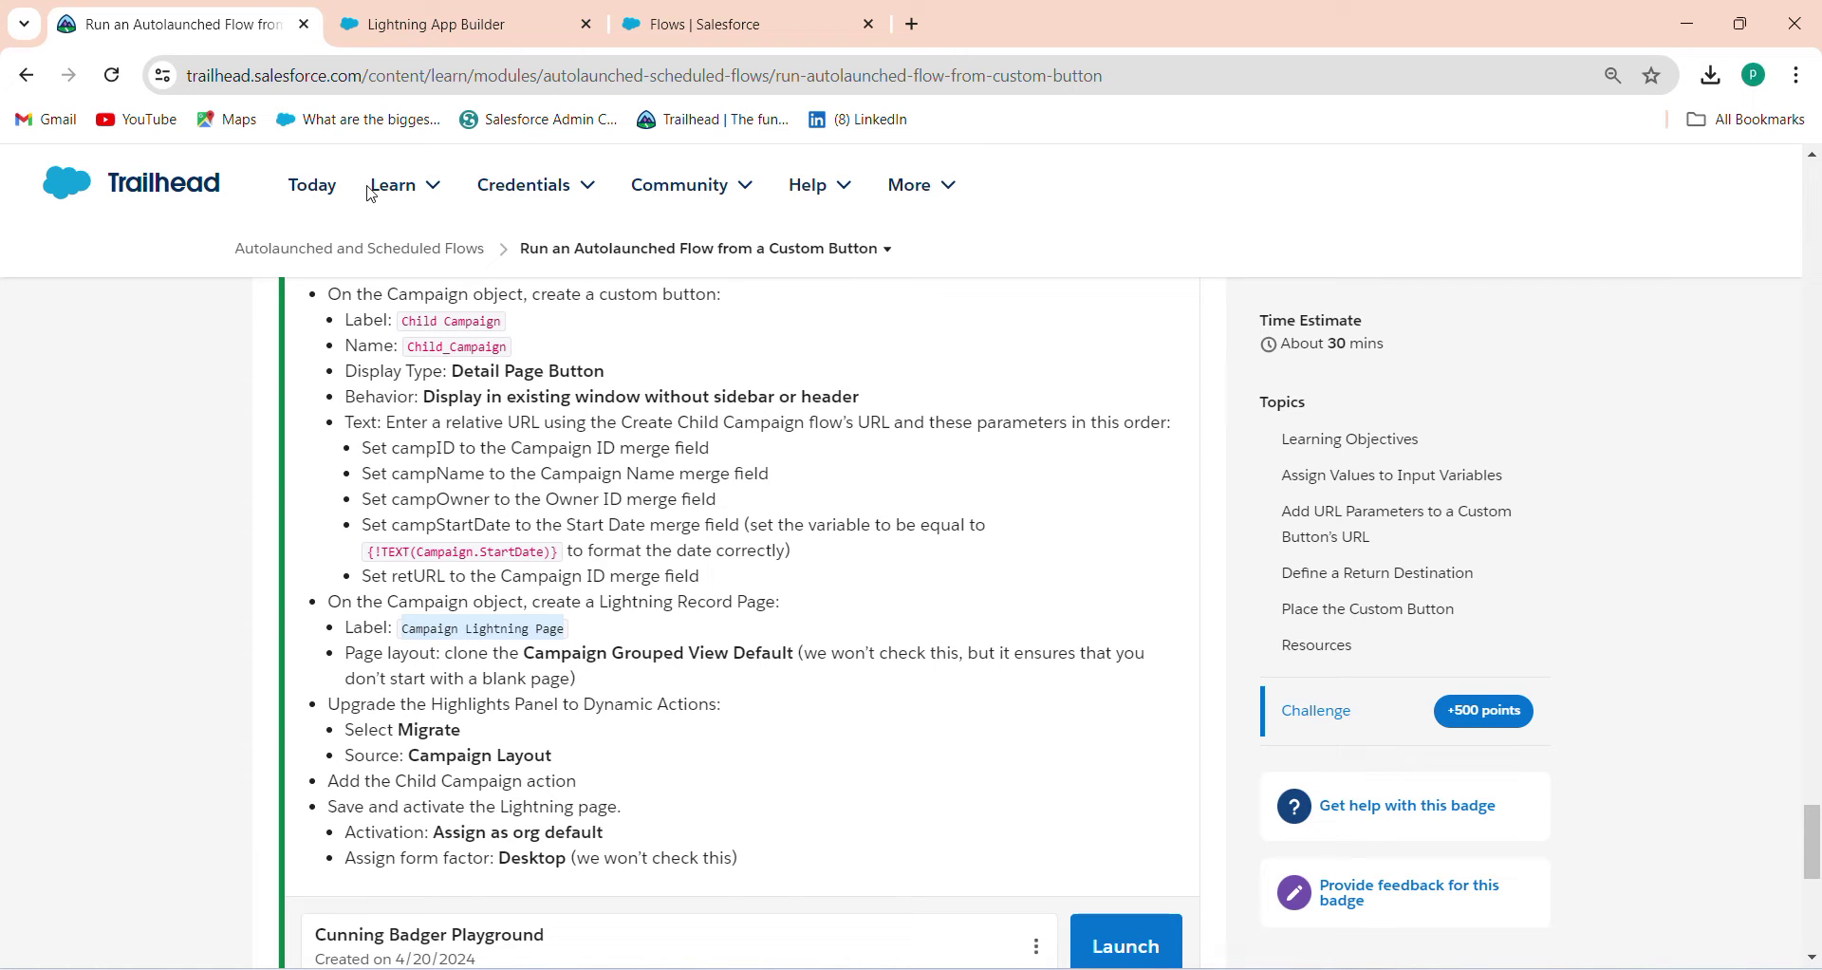
pyautogui.click(503, 21)
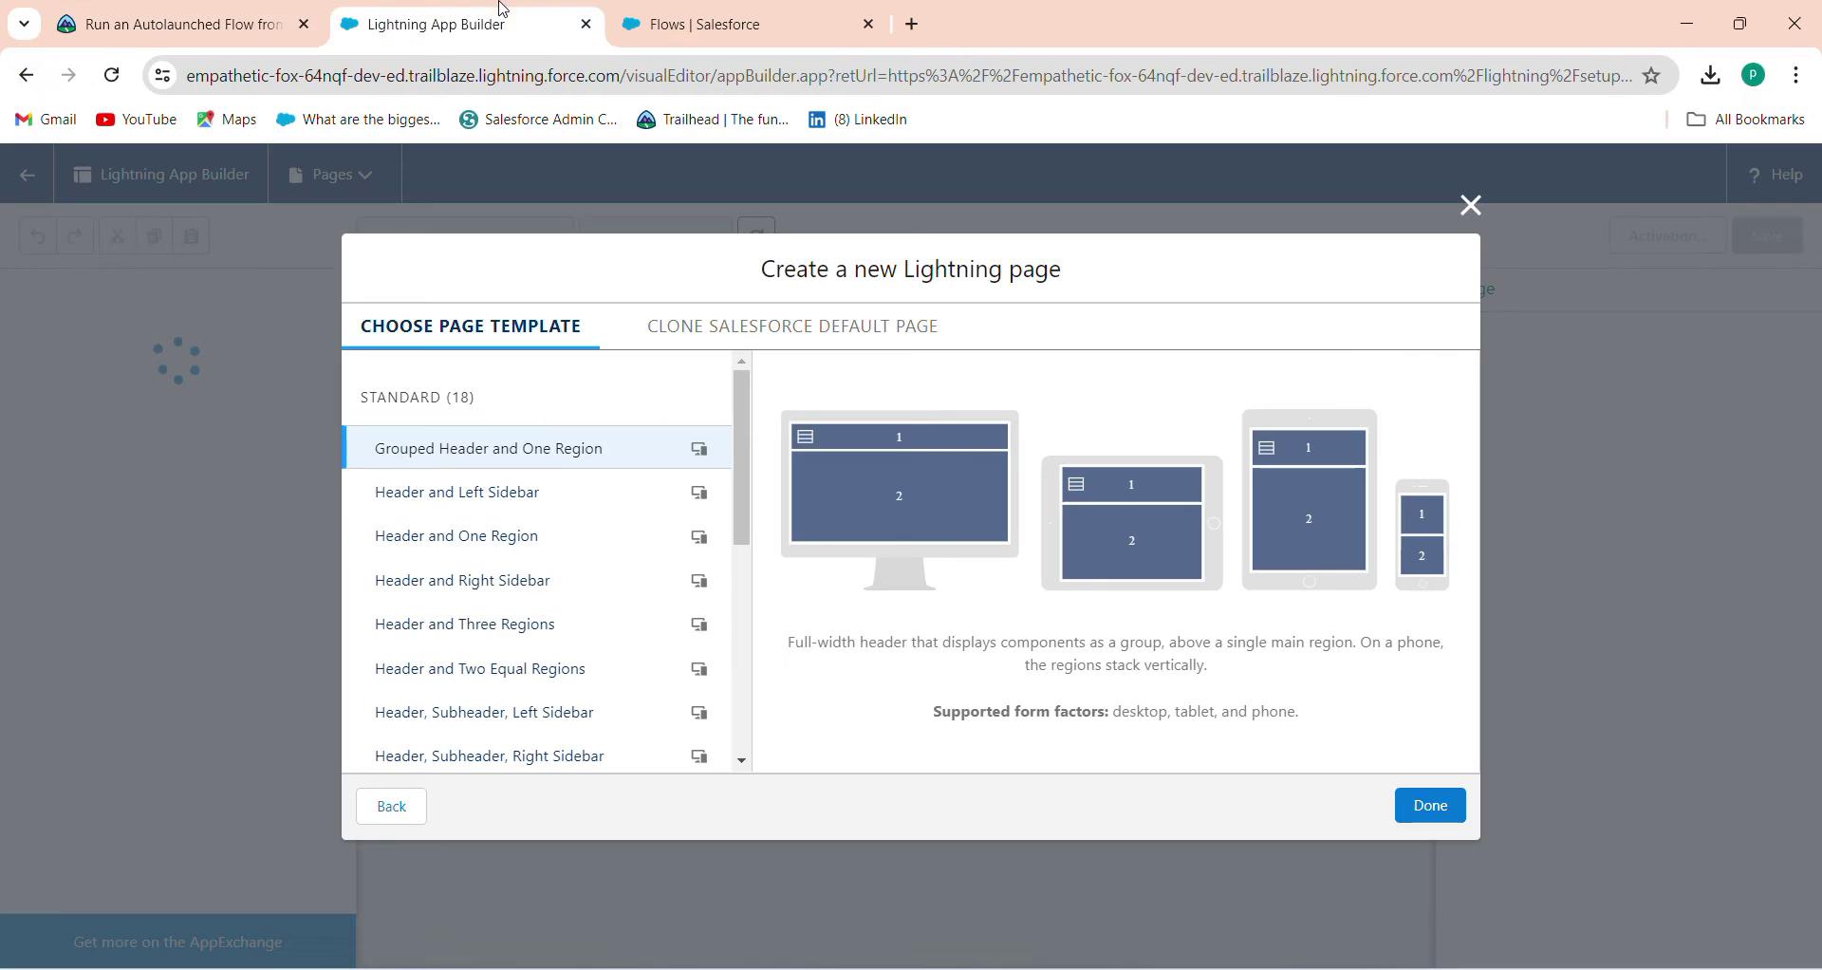
pyautogui.click(1431, 807)
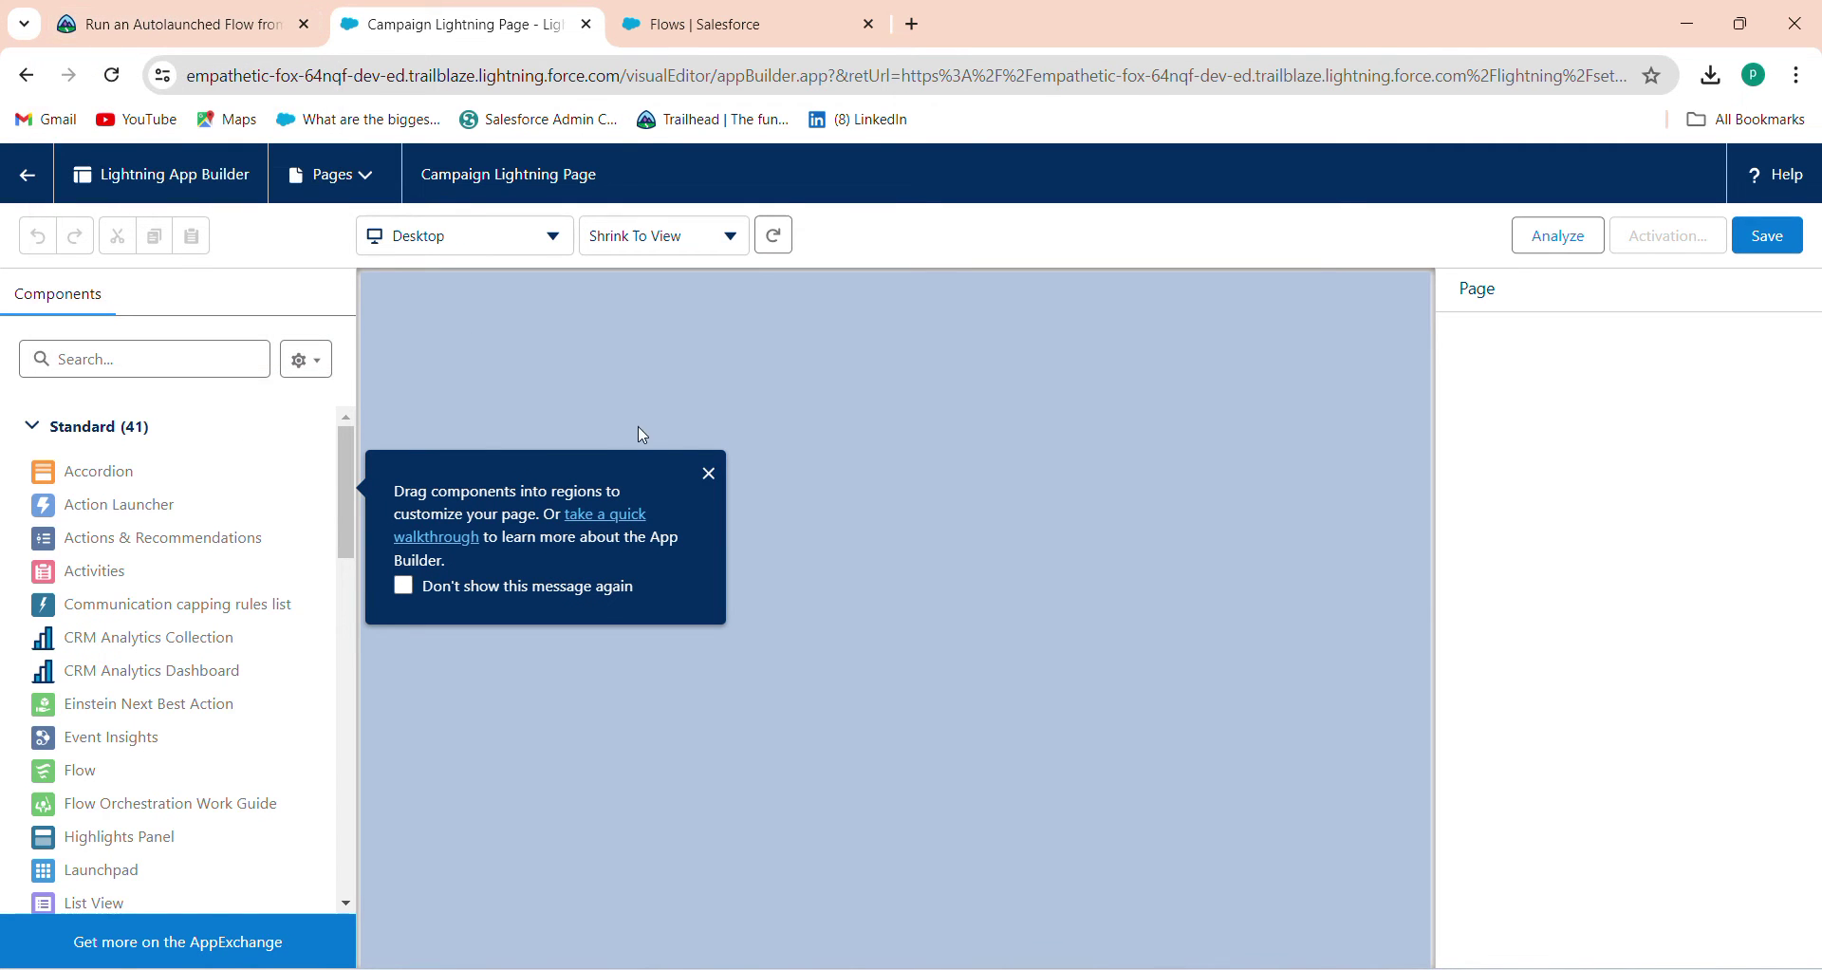
pyautogui.click(710, 473)
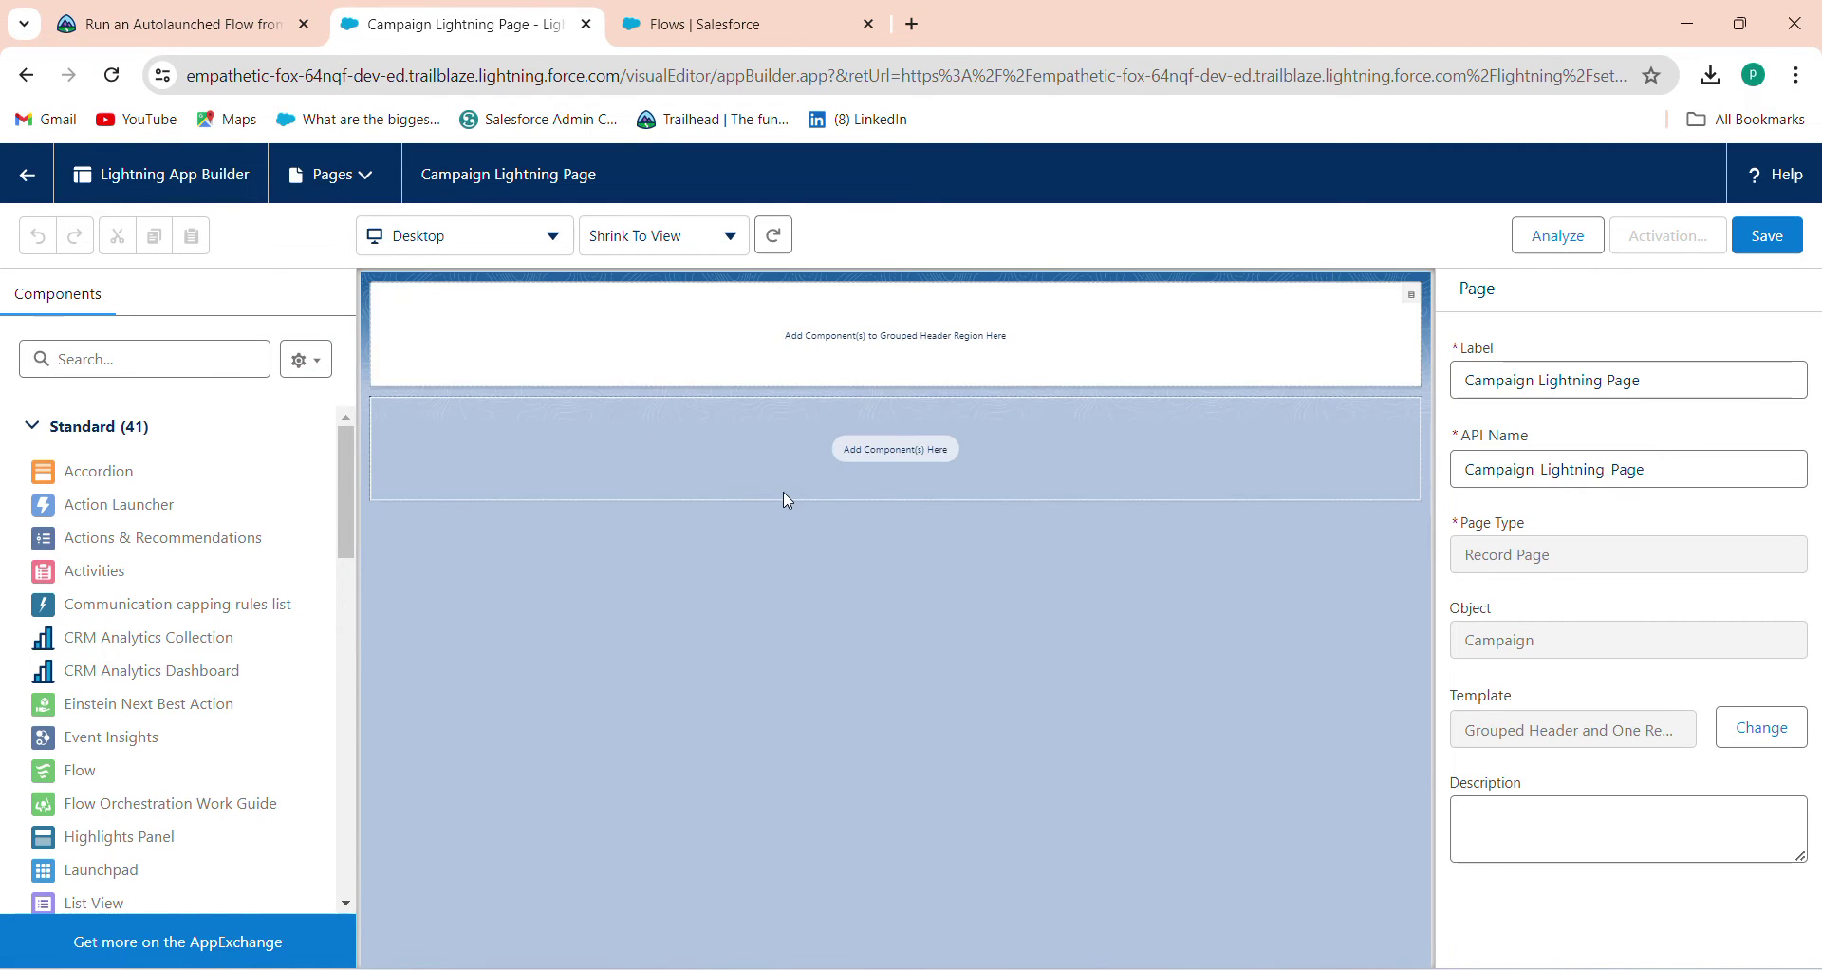
# Check the challenge's Highlights Panel requirement and add a Highlights Panel component to the page's grouped header region.
pyautogui.click(190, 21)
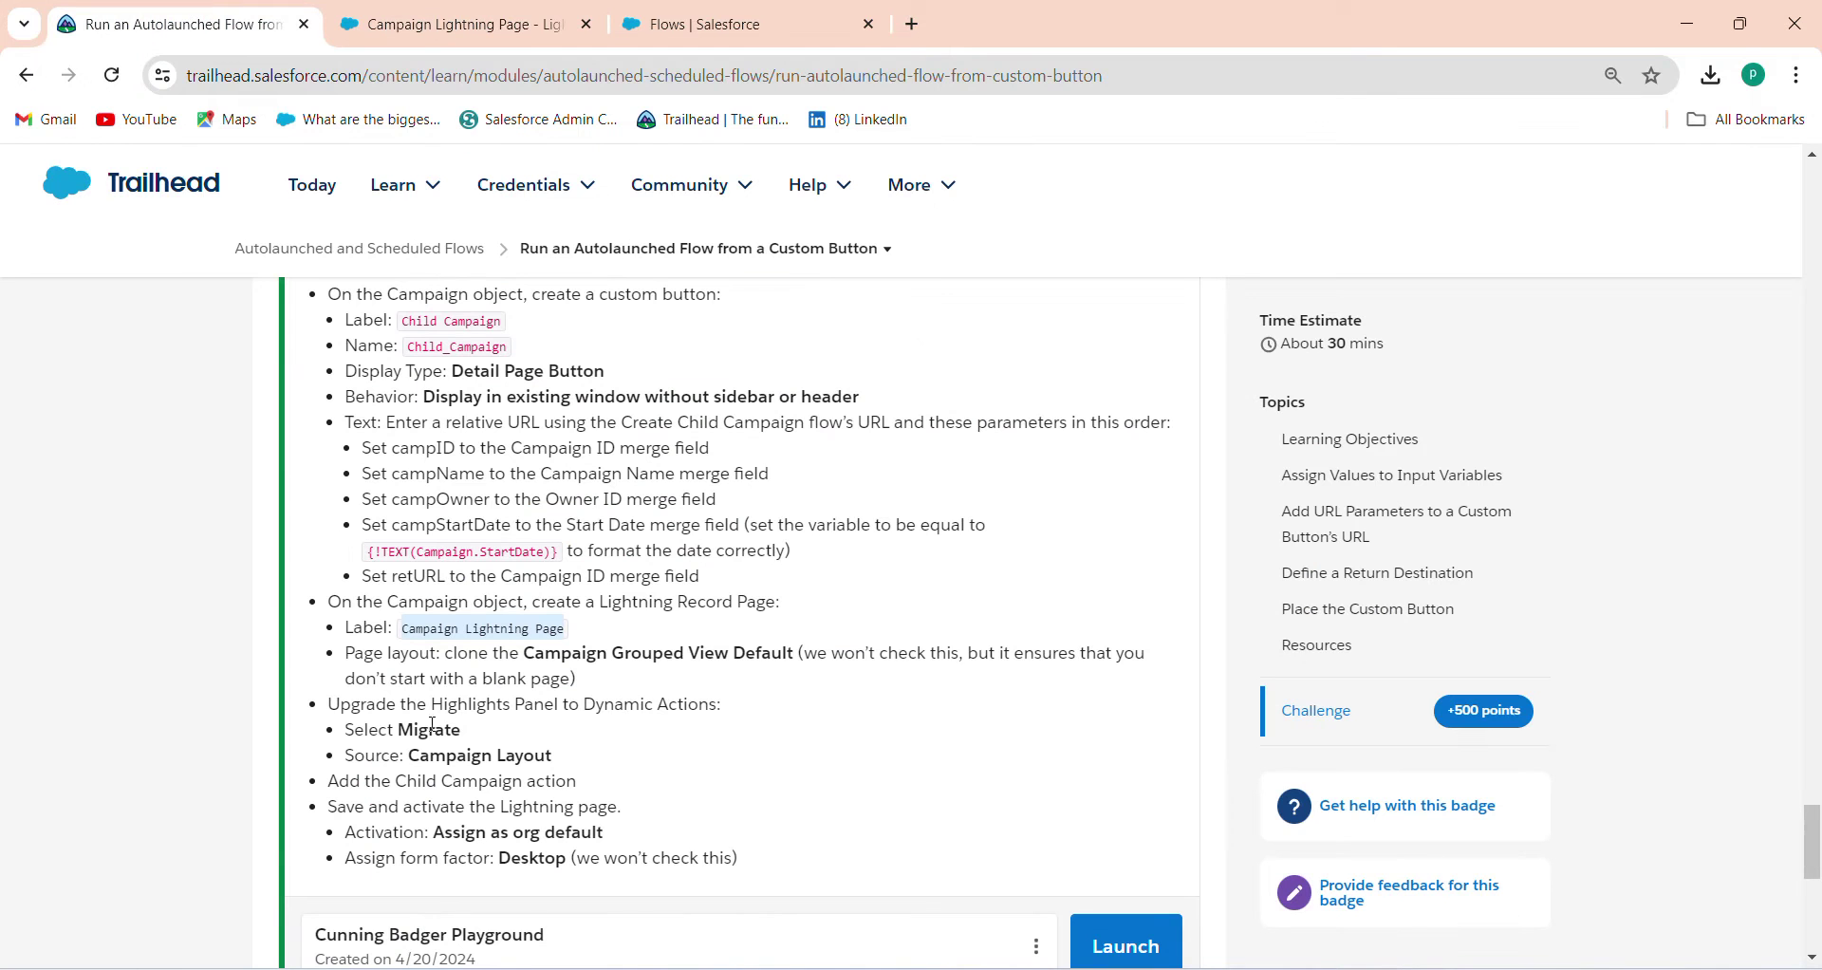
pyautogui.click(456, 24)
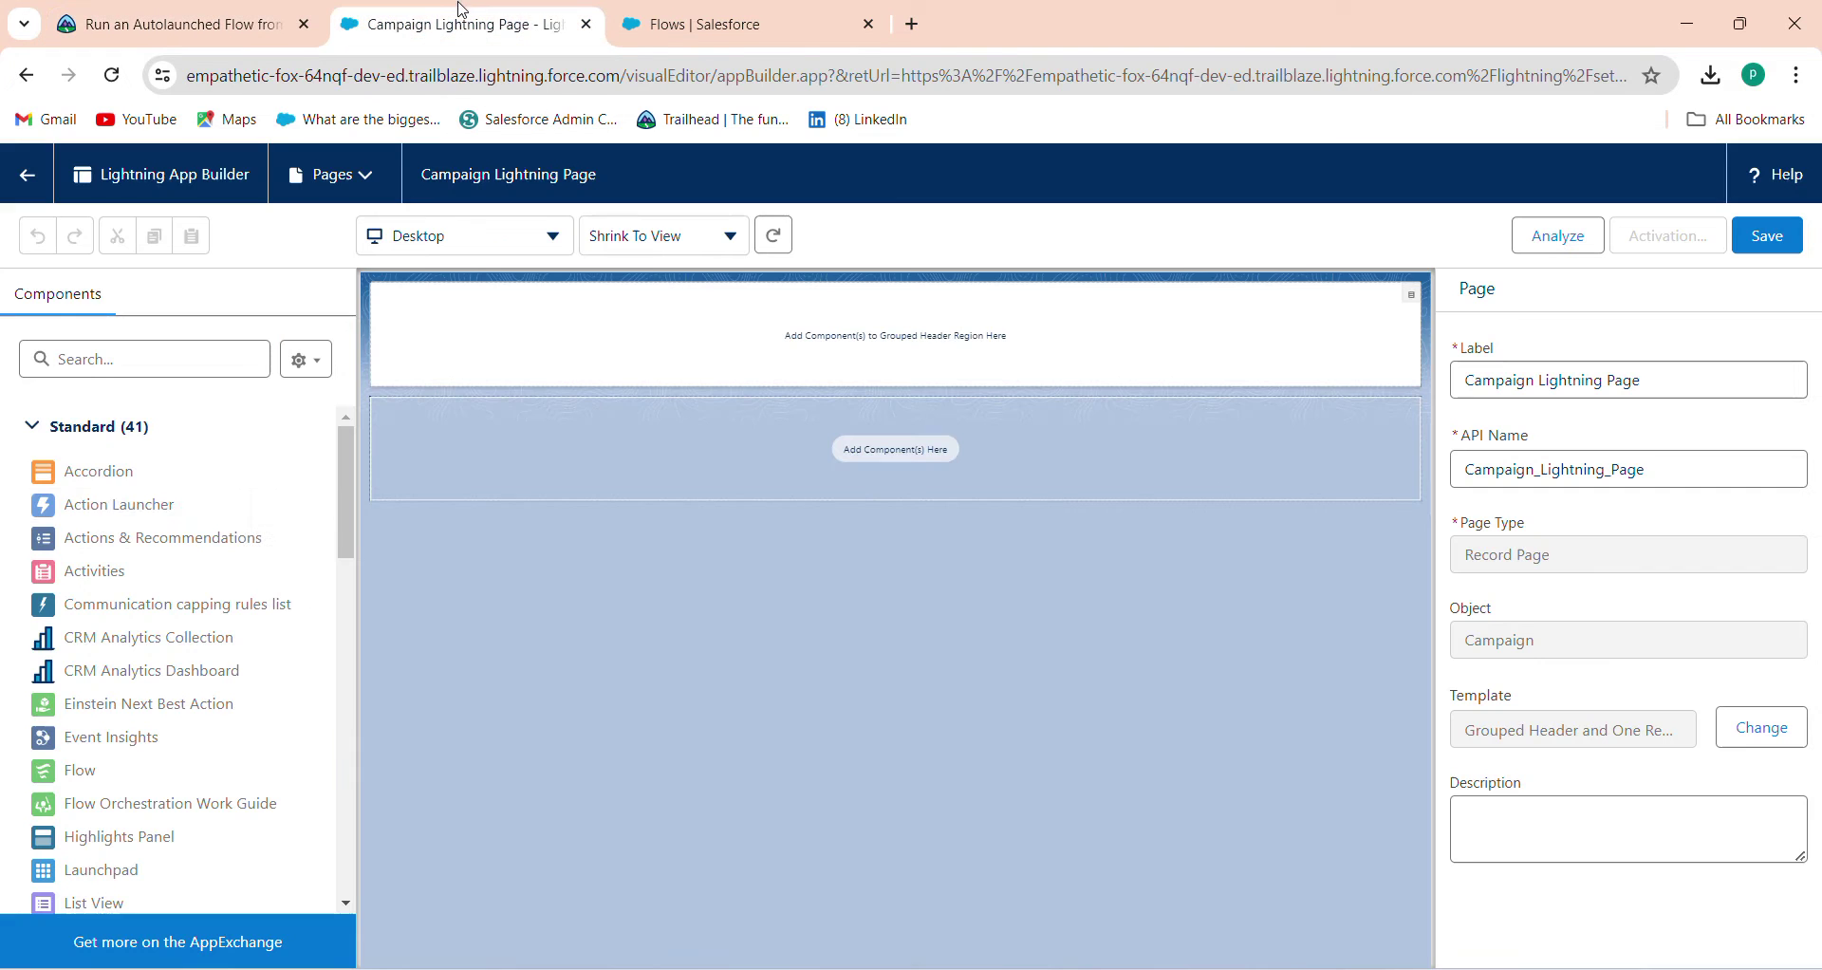
pyautogui.click(209, 368)
pyautogui.write('hi')
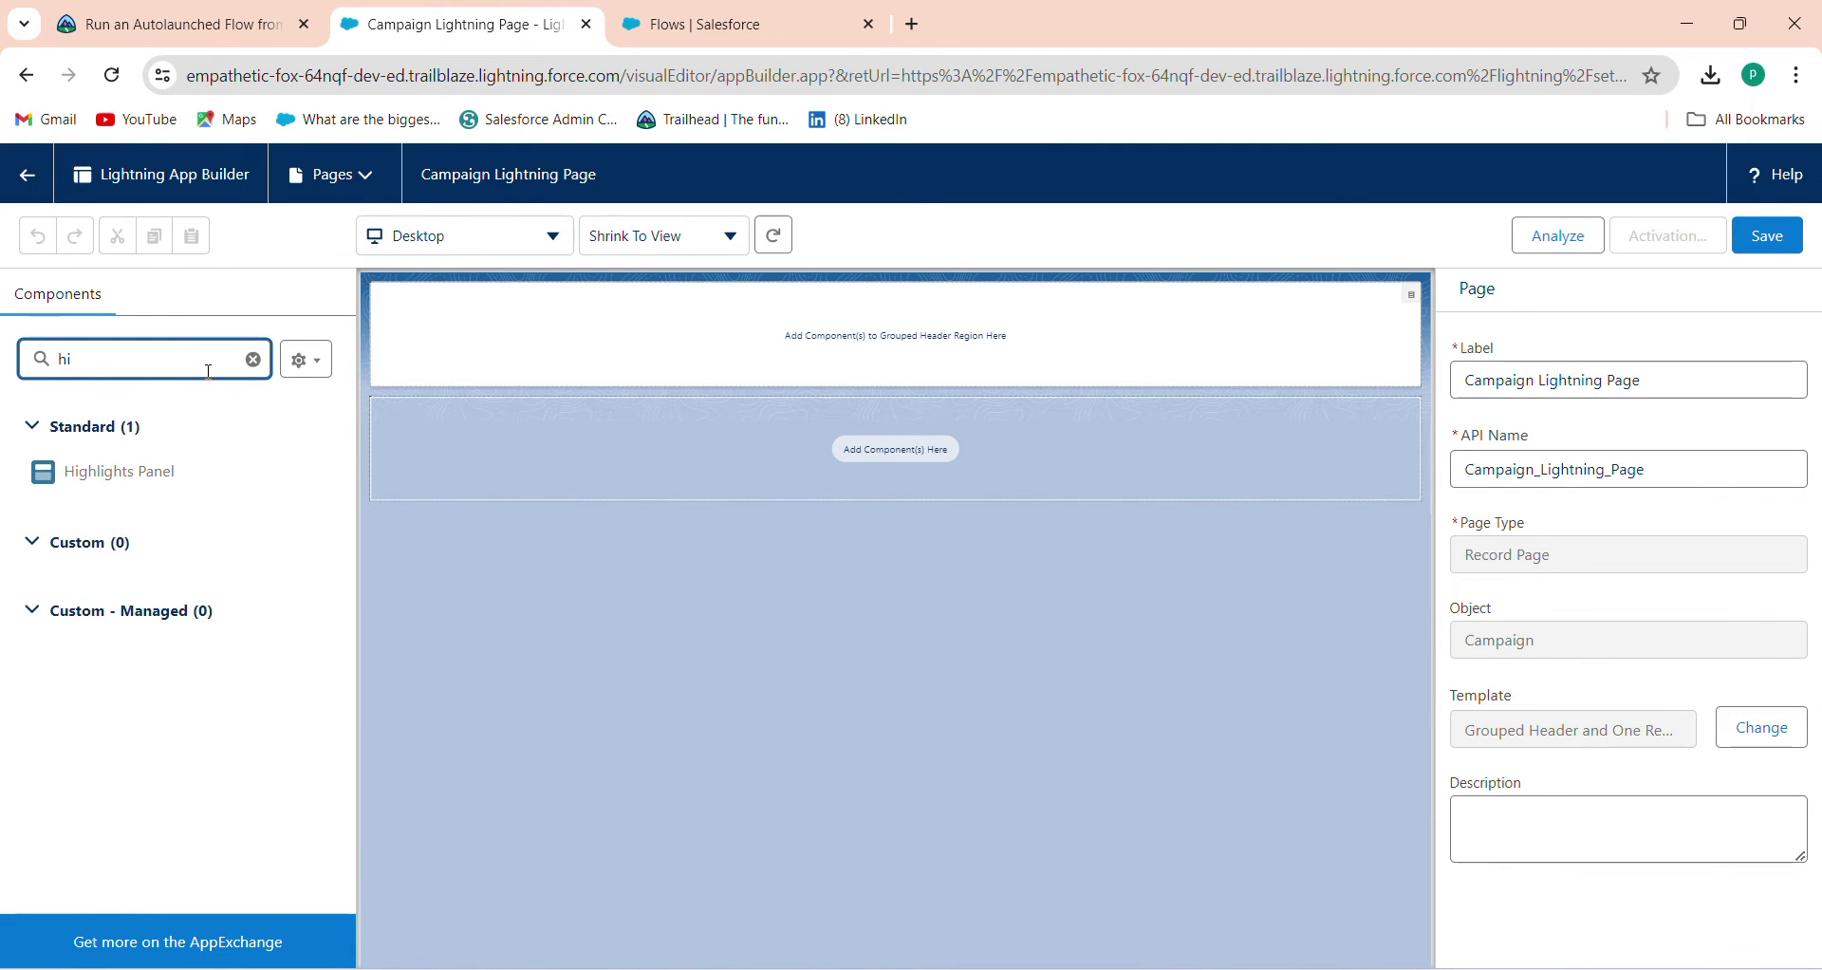
pyautogui.moveTo(43, 477); pyautogui.dragTo(569, 376)
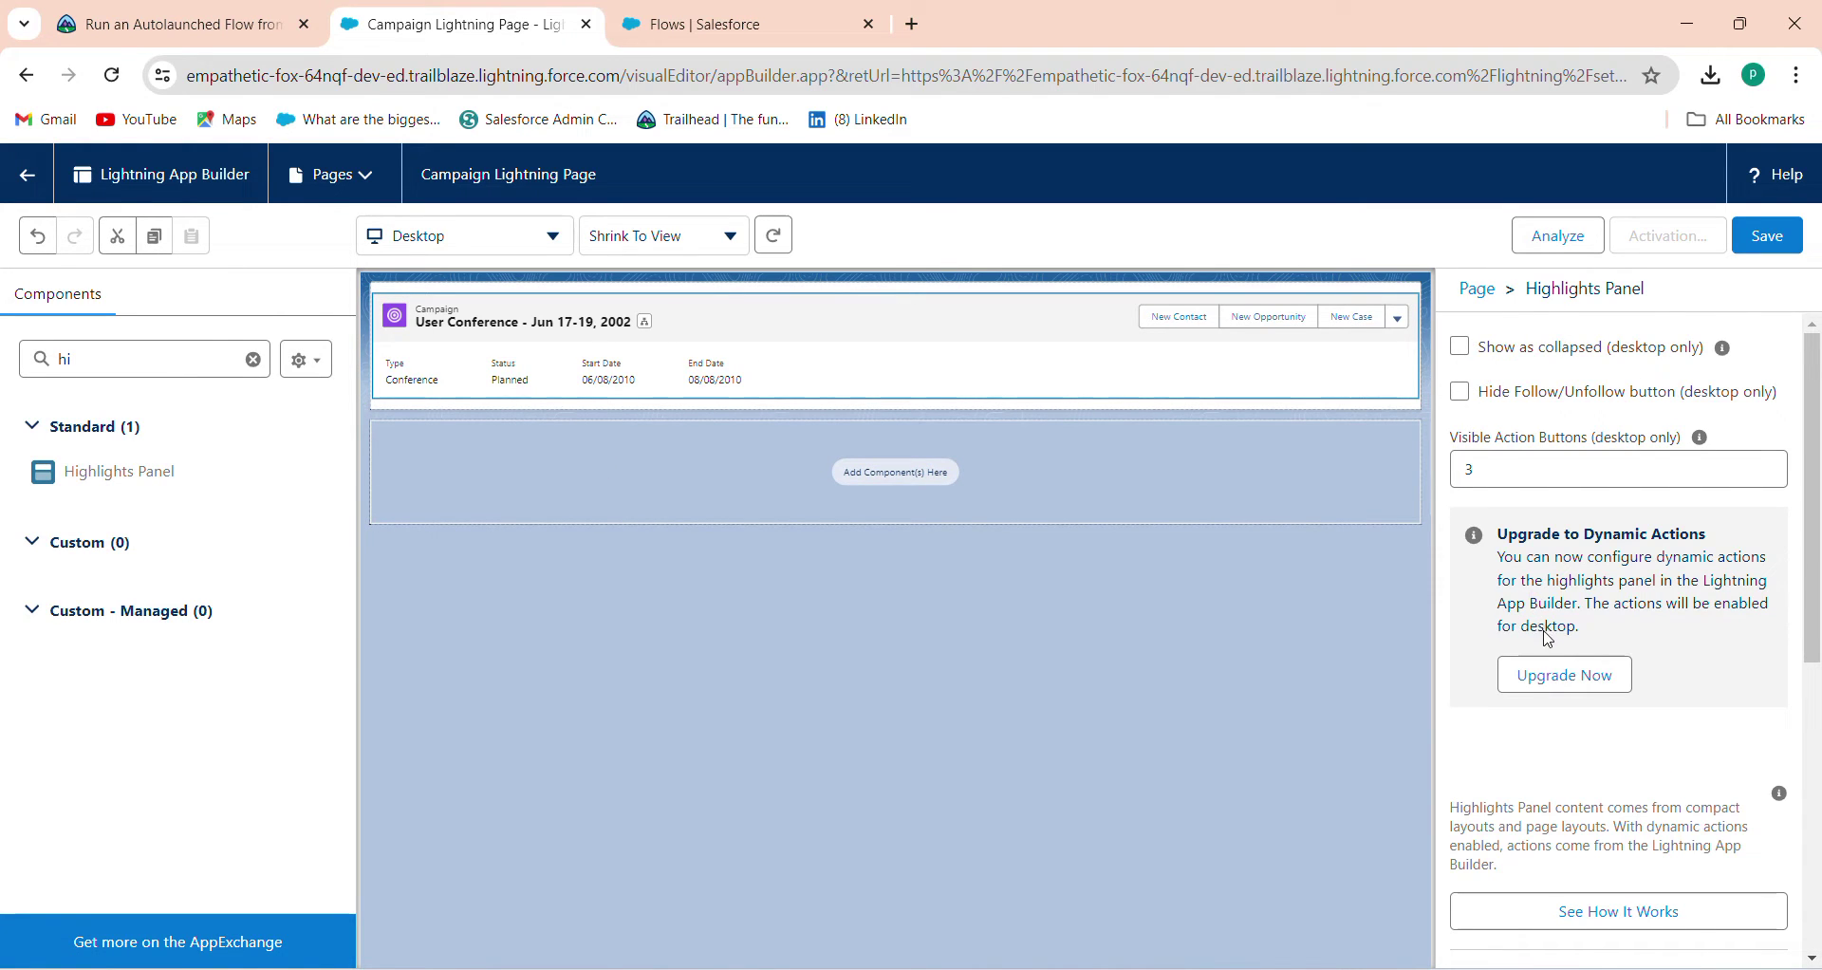
# Upgrade the Highlights Panel to Dynamic Actions by migrating the actions from Campaign Layout.
pyautogui.click(1566, 673)
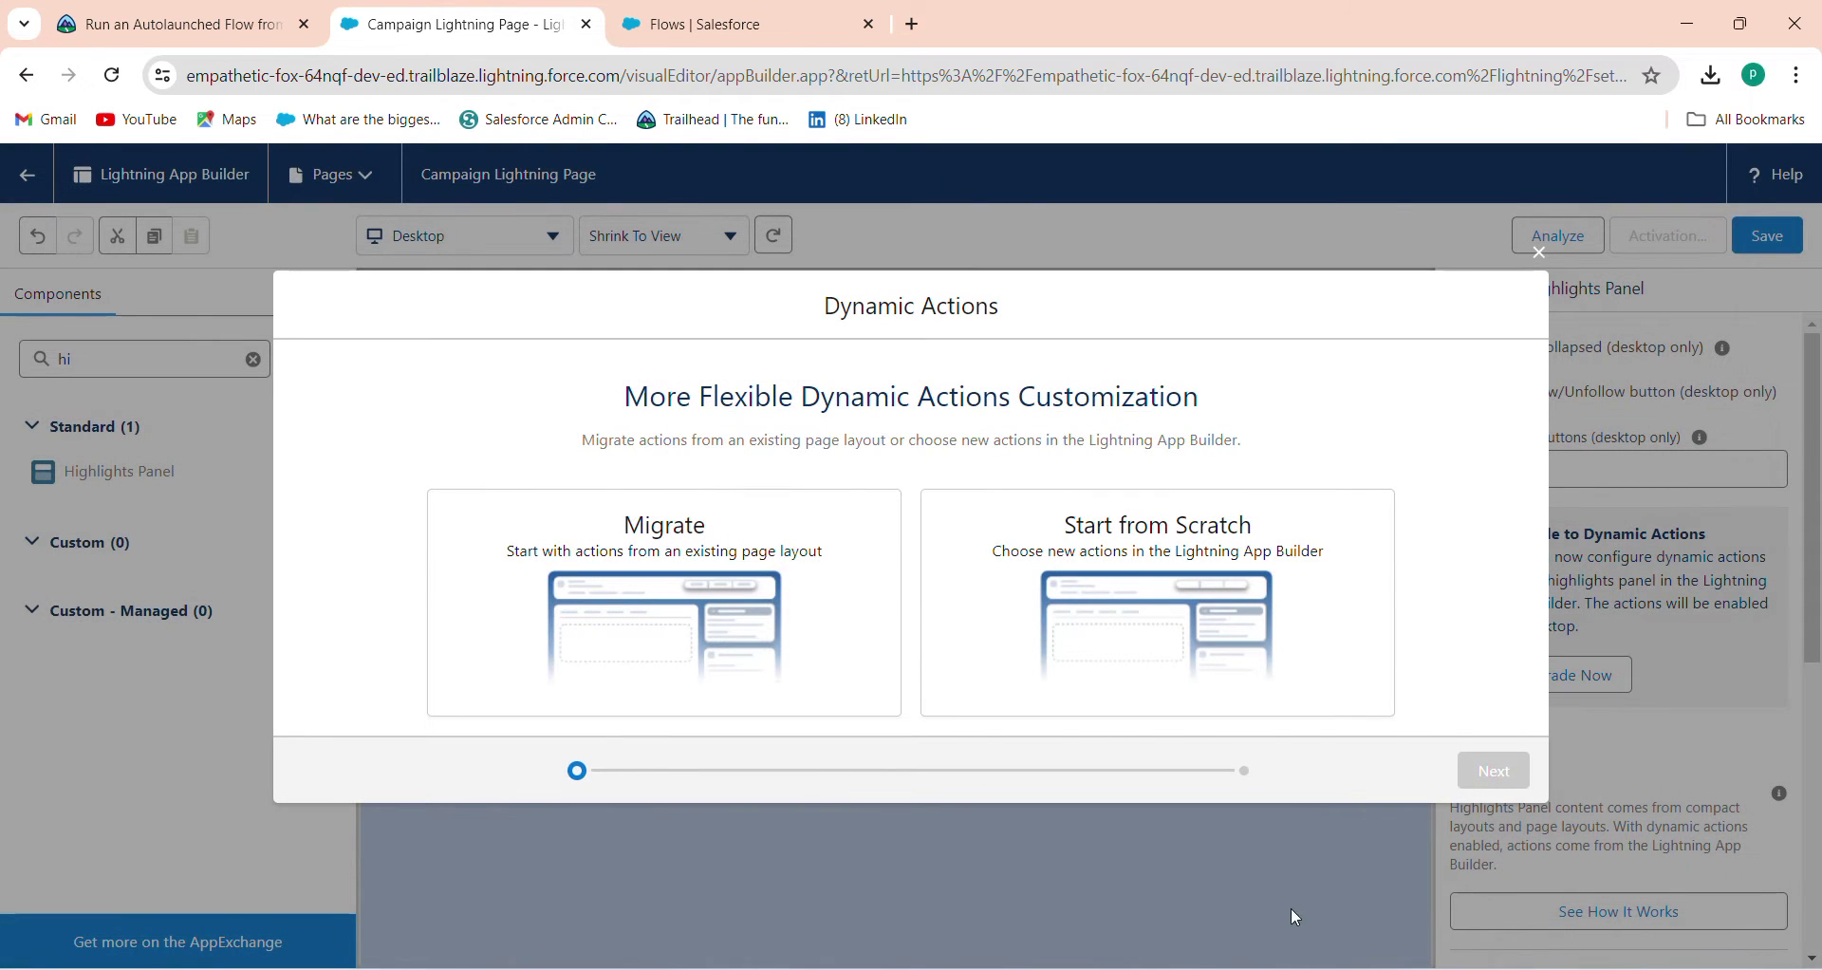
pyautogui.click(753, 656)
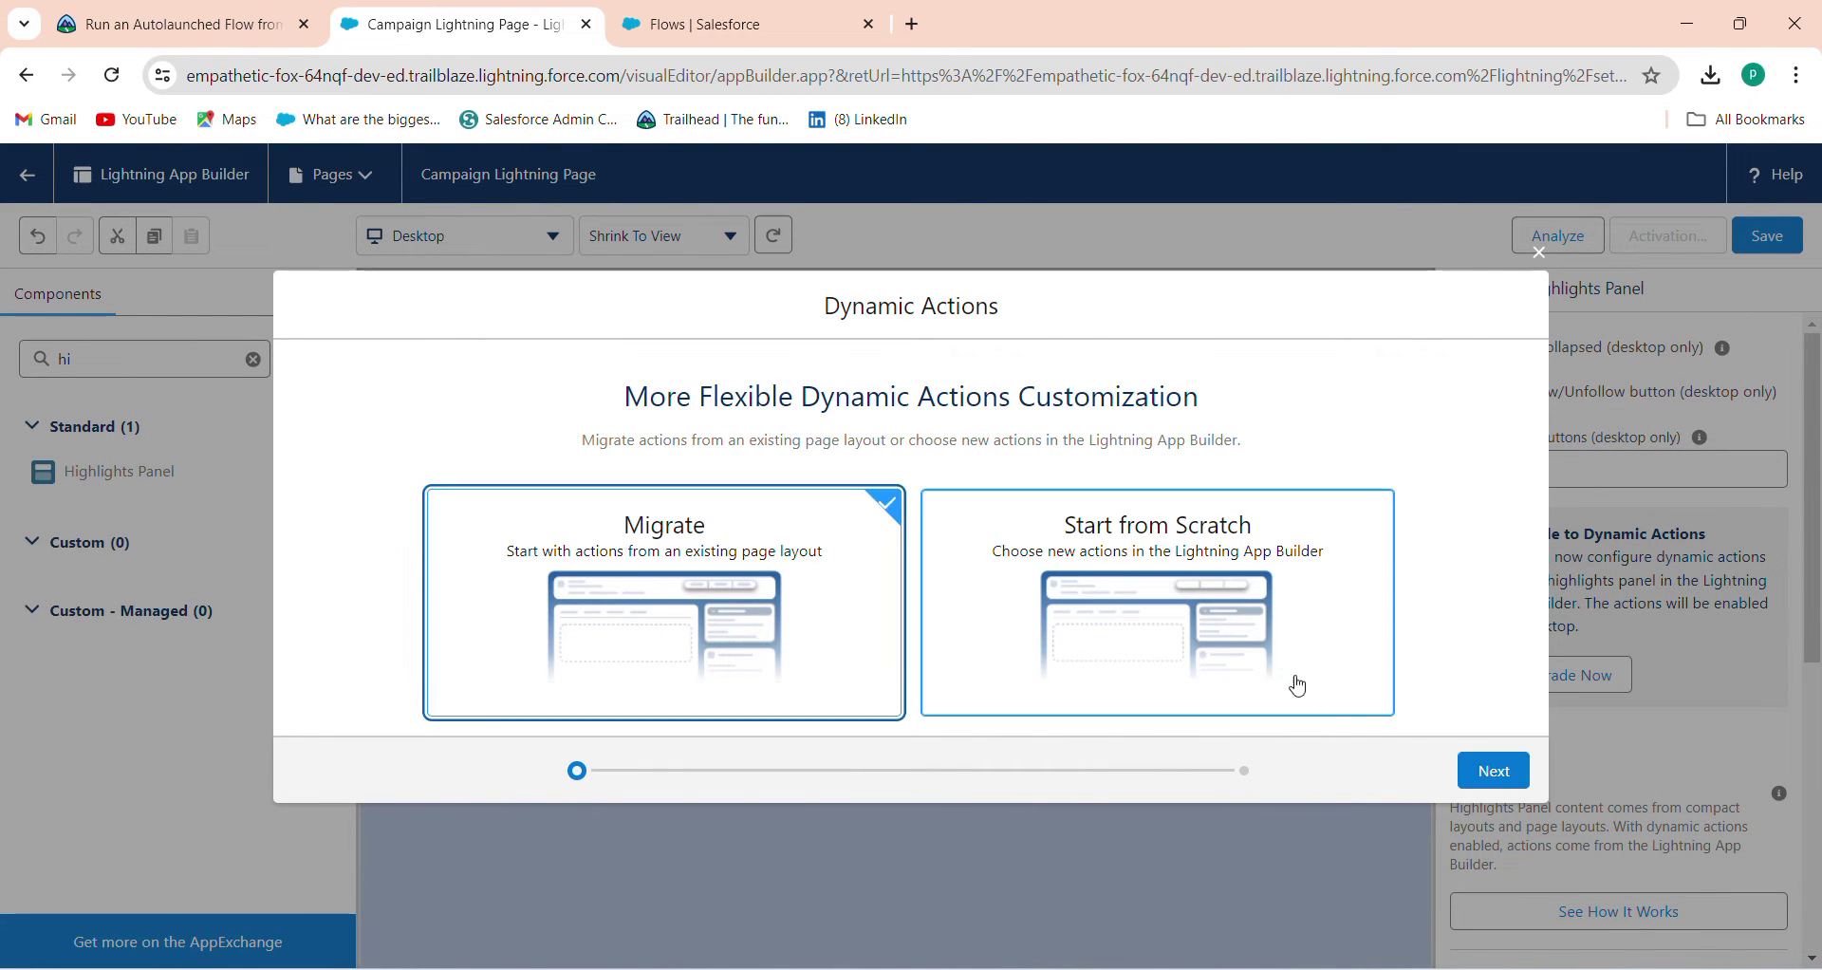
pyautogui.click(1476, 769)
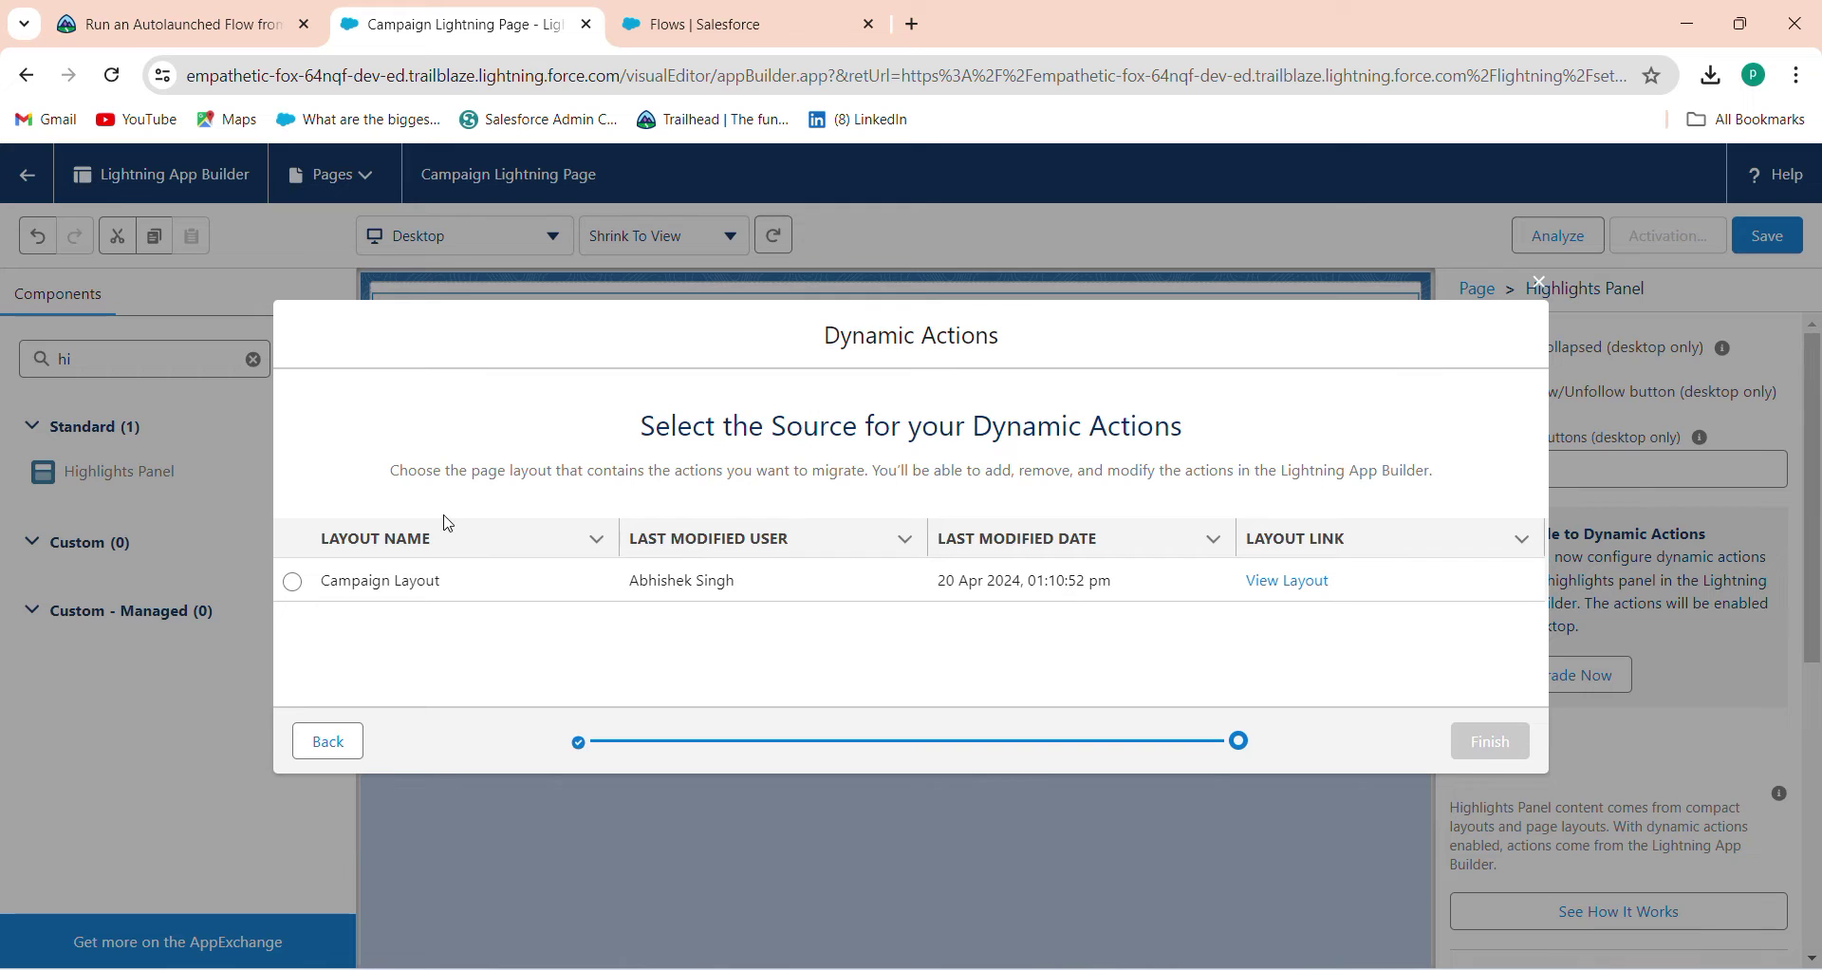
pyautogui.click(293, 581)
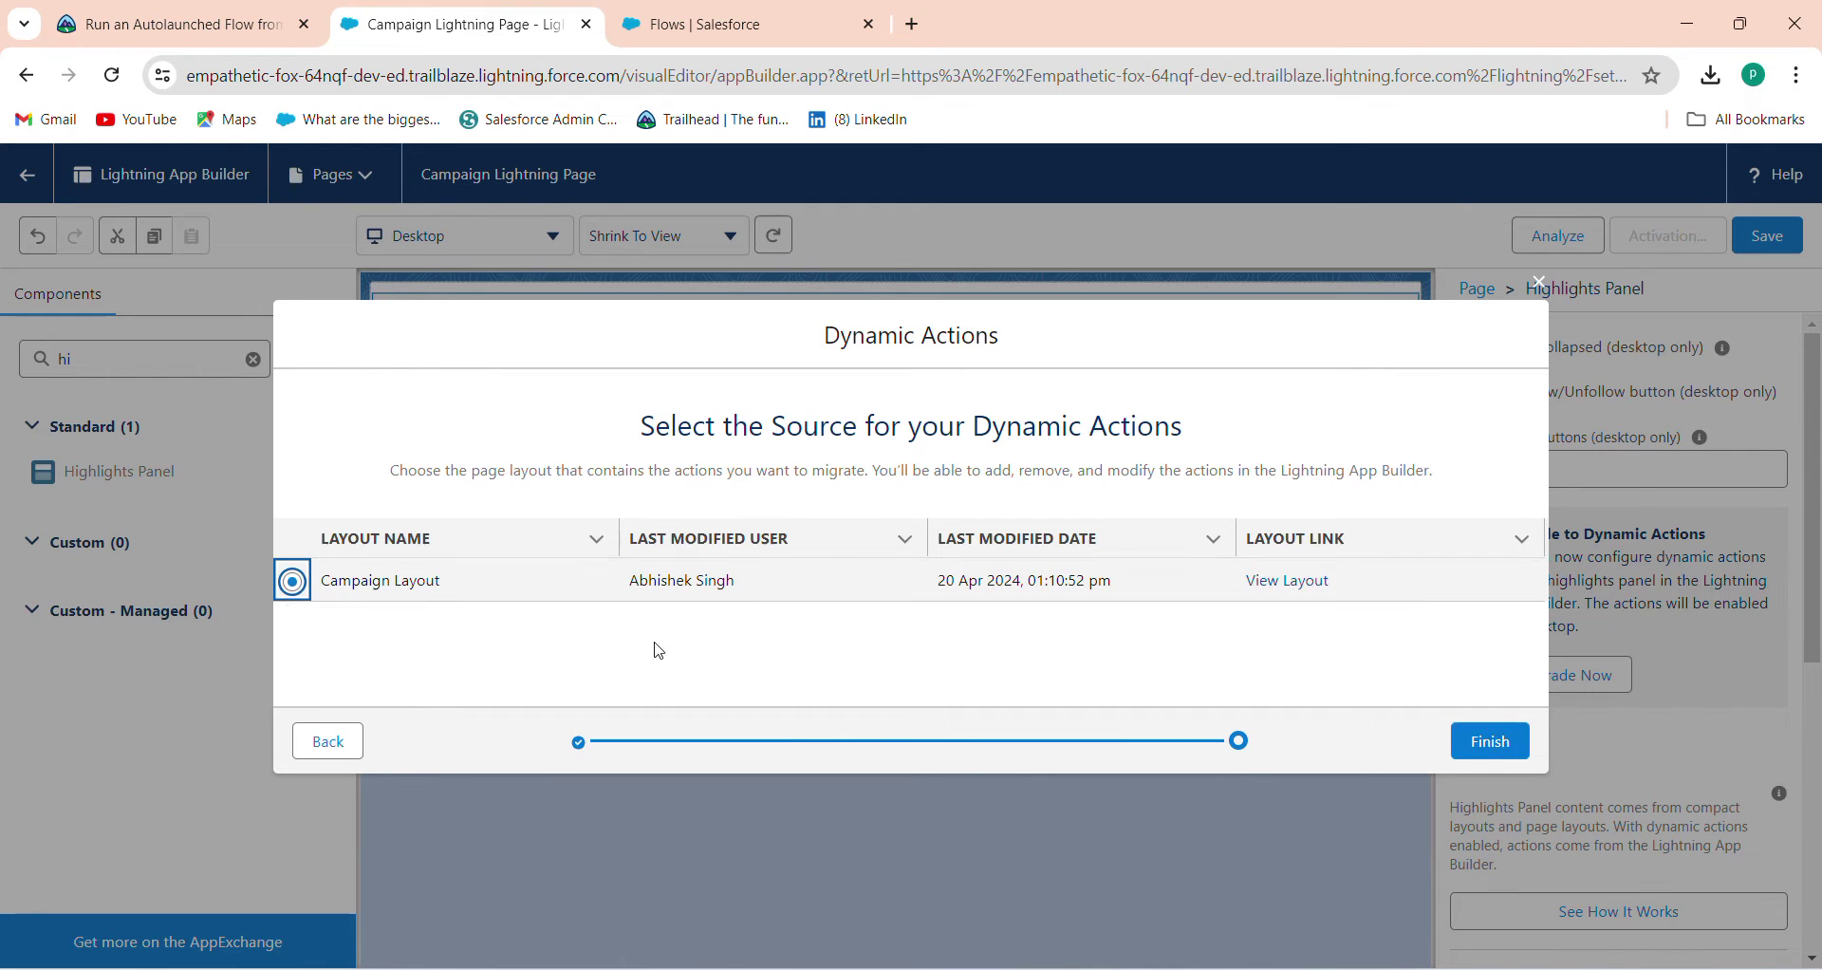
pyautogui.click(1483, 750)
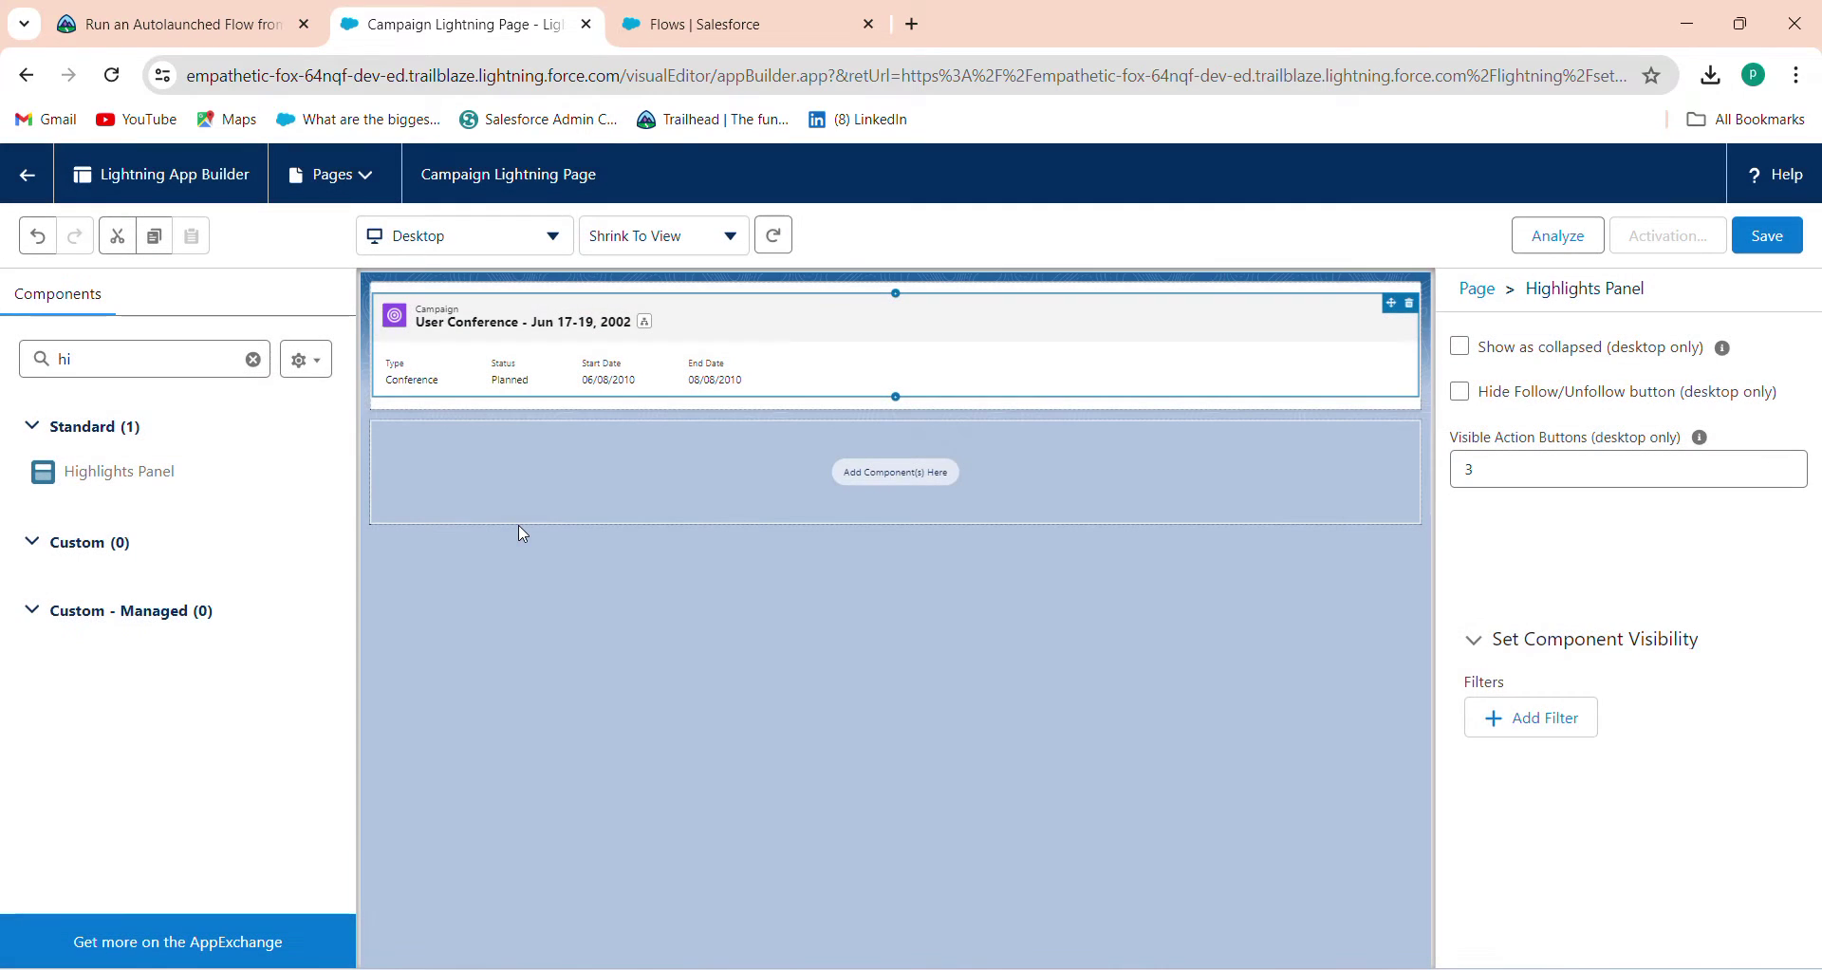
# Check the remaining challenge requirements and add the Child Campaign custom button as an action on the Highlights Panel.
pyautogui.click(113, 29)
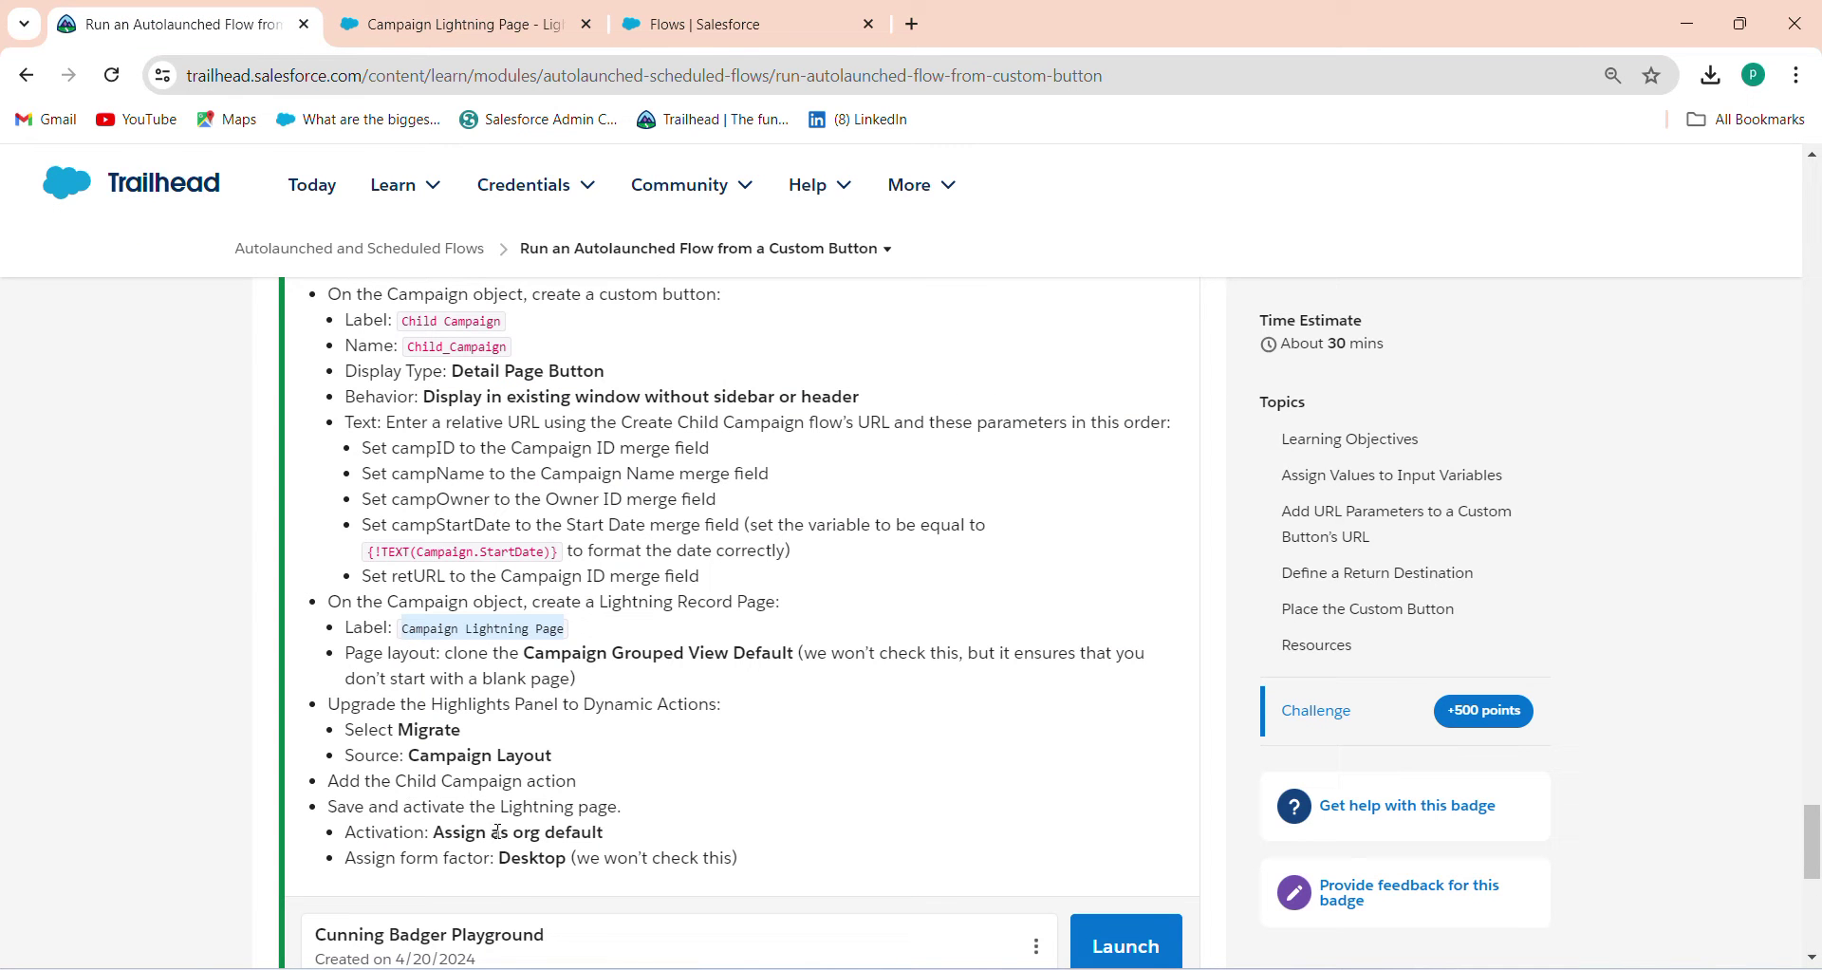
pyautogui.click(420, 24)
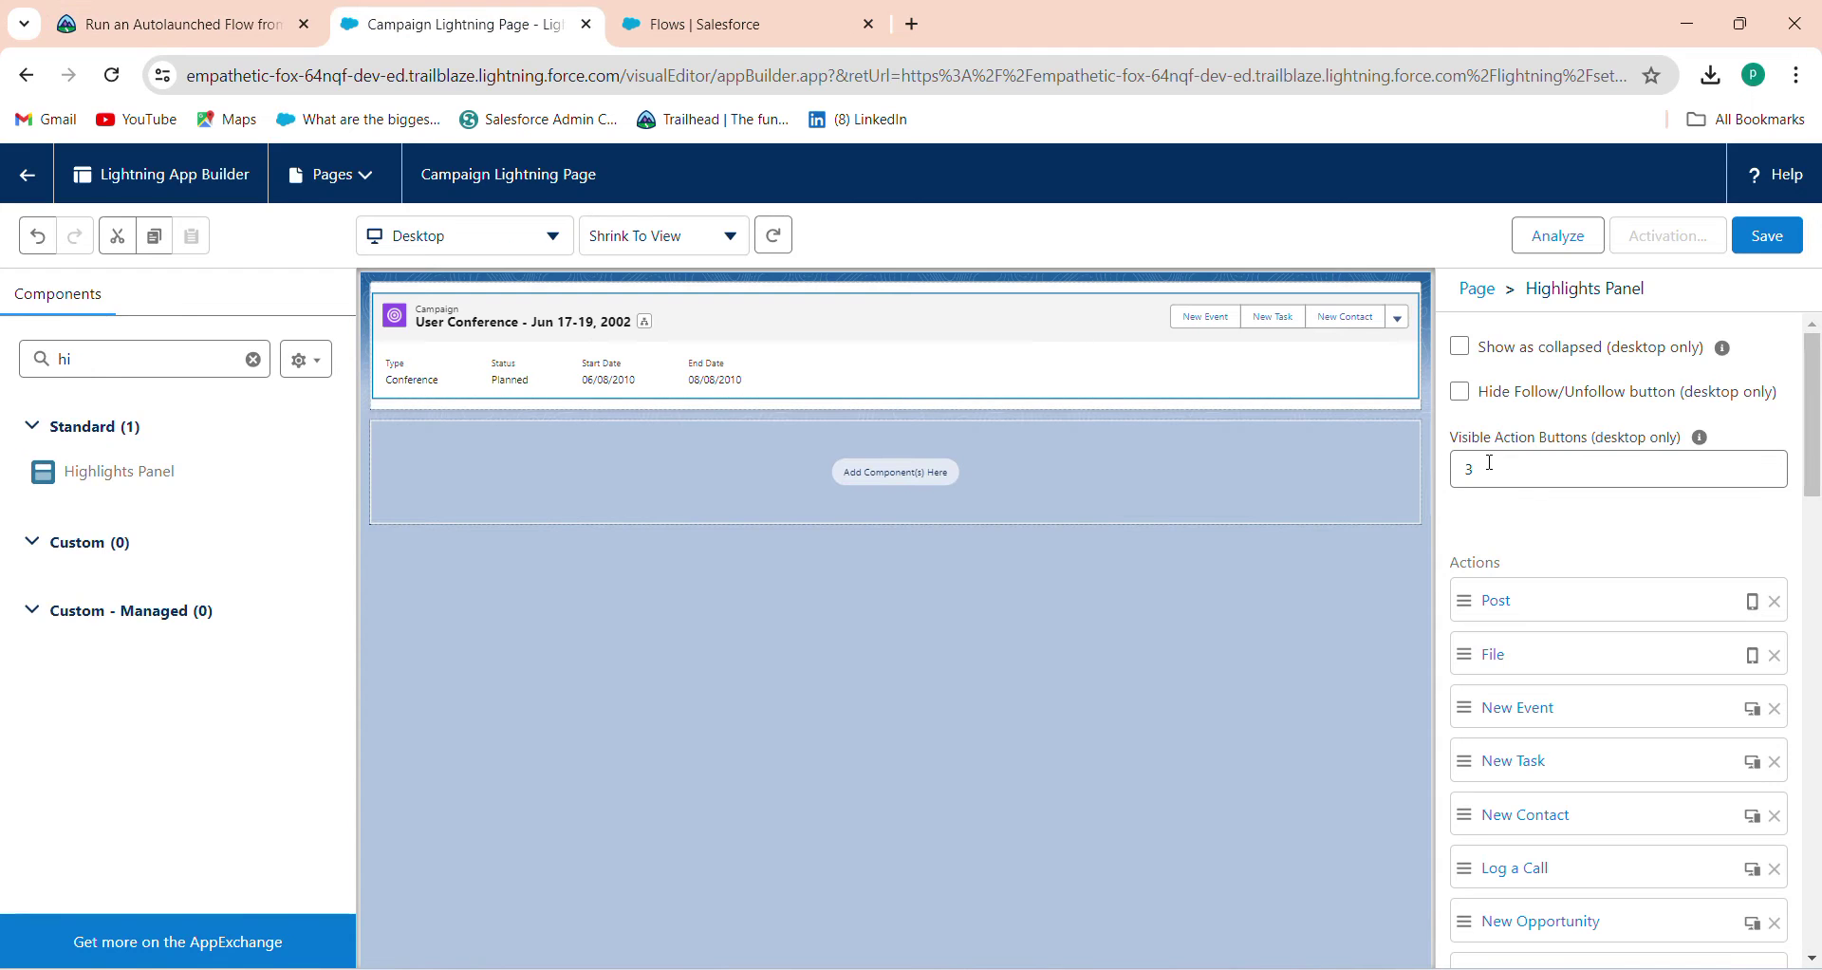
pyautogui.moveTo(1813, 414)
pyautogui.mouseDown()
pyautogui.moveTo(1817, 775)
pyautogui.moveTo(1817, 750)
pyautogui.mouseUp()
pyautogui.click(1486, 640)
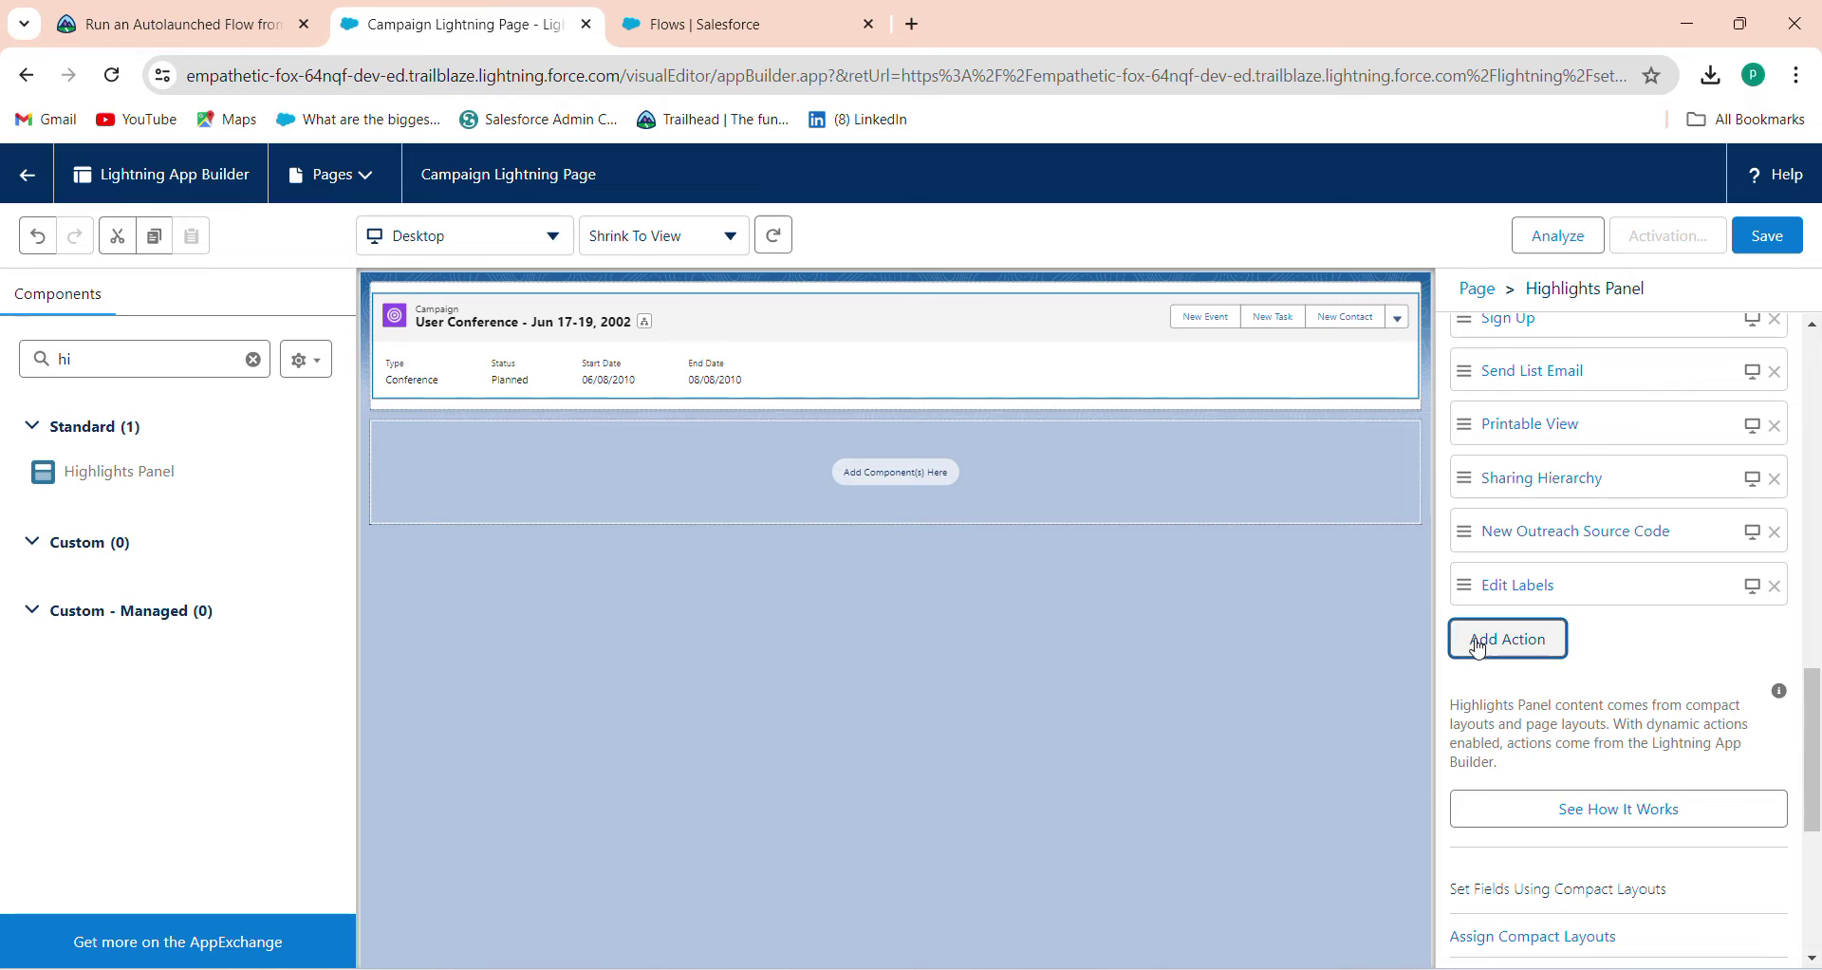
pyautogui.click(1252, 568)
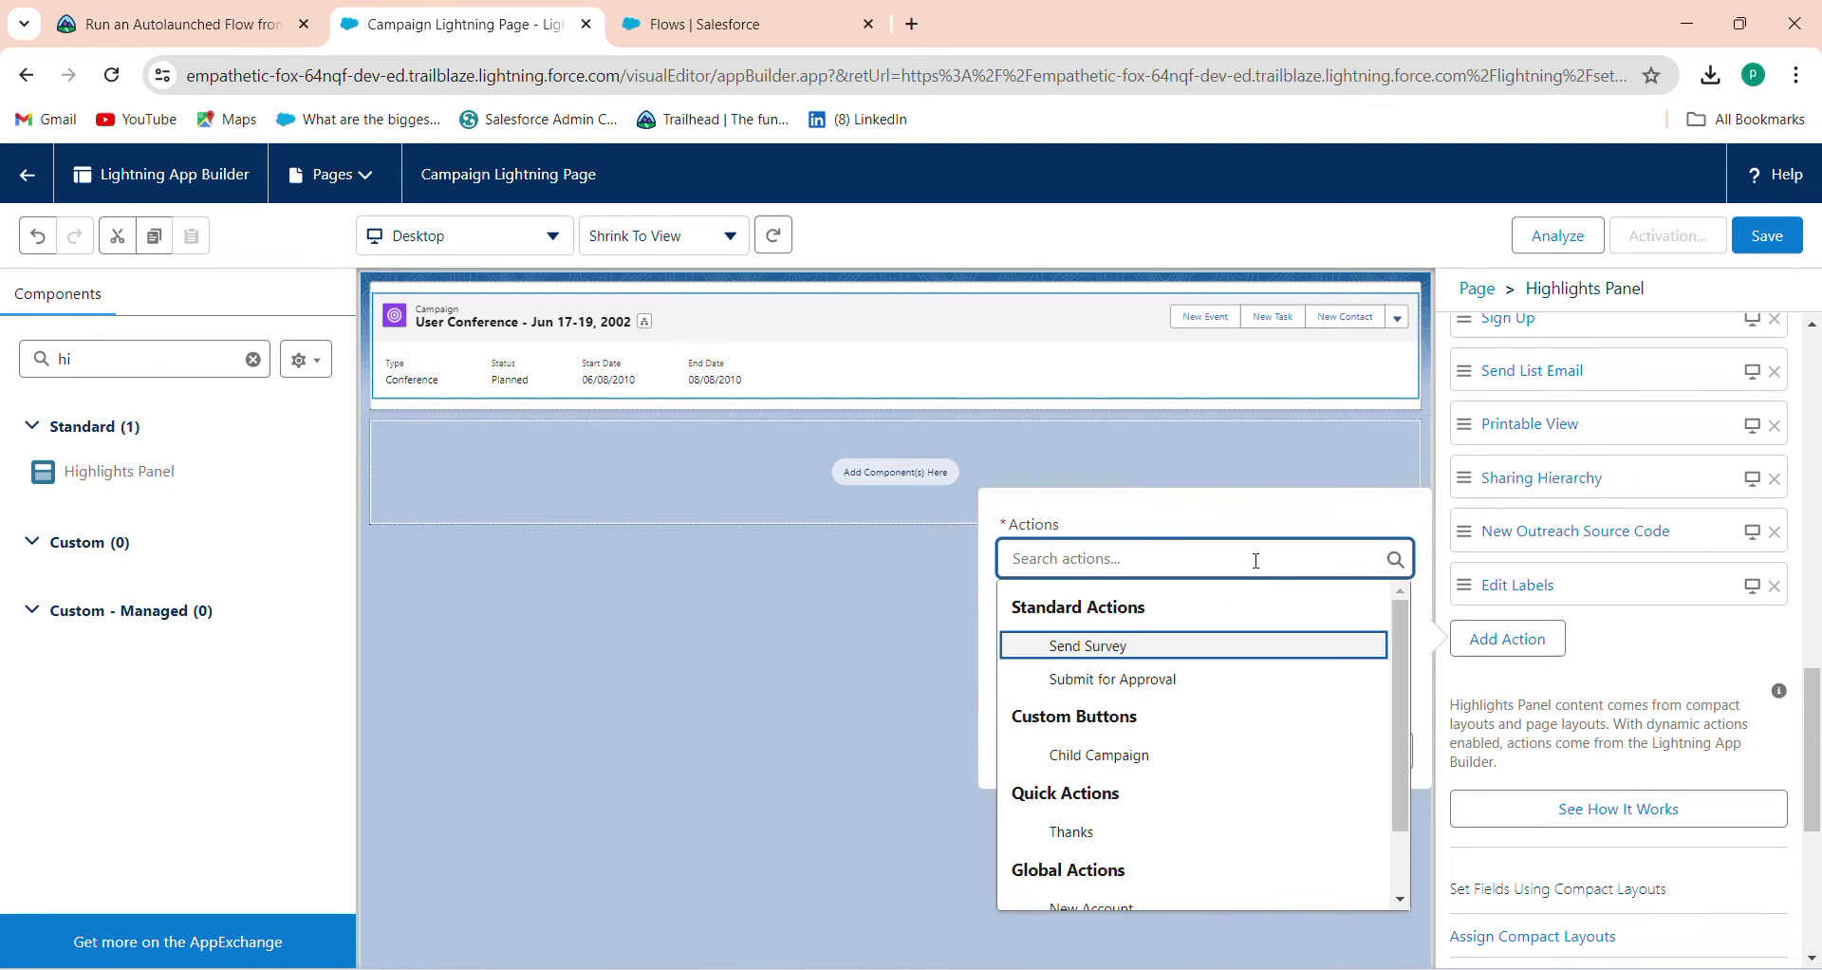
pyautogui.scroll(-1, 1405, 762)
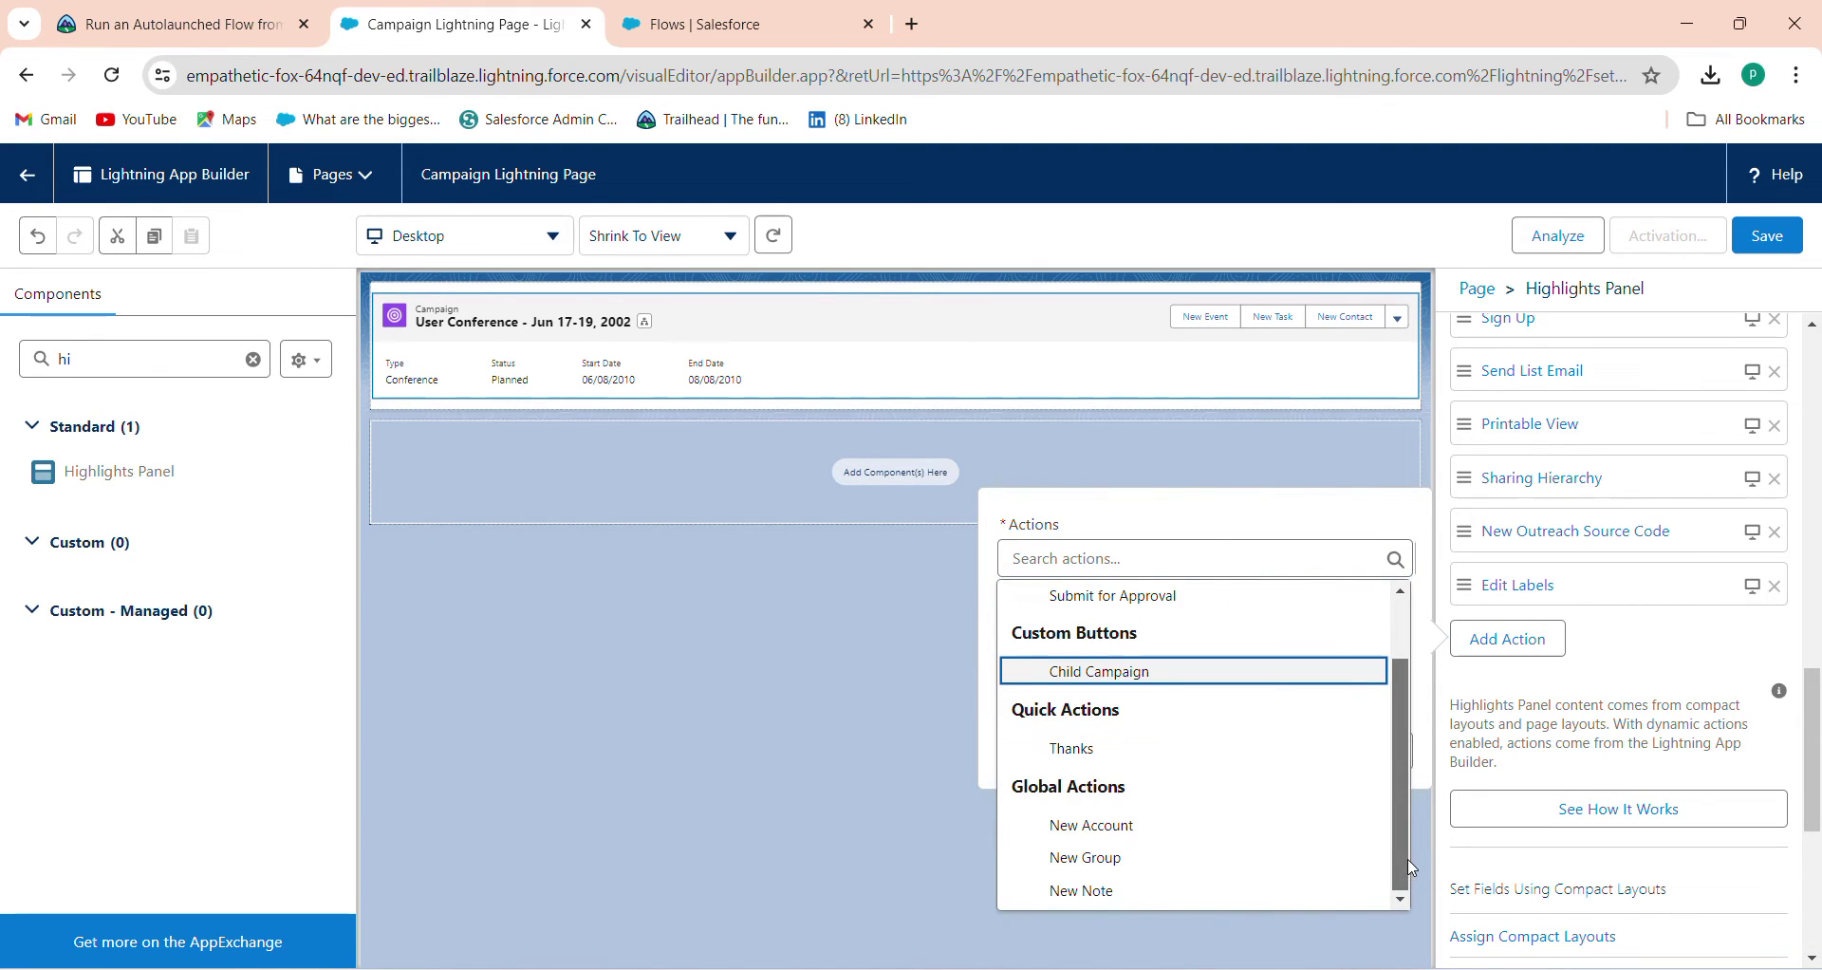
pyautogui.scroll(1, 1393, 720)
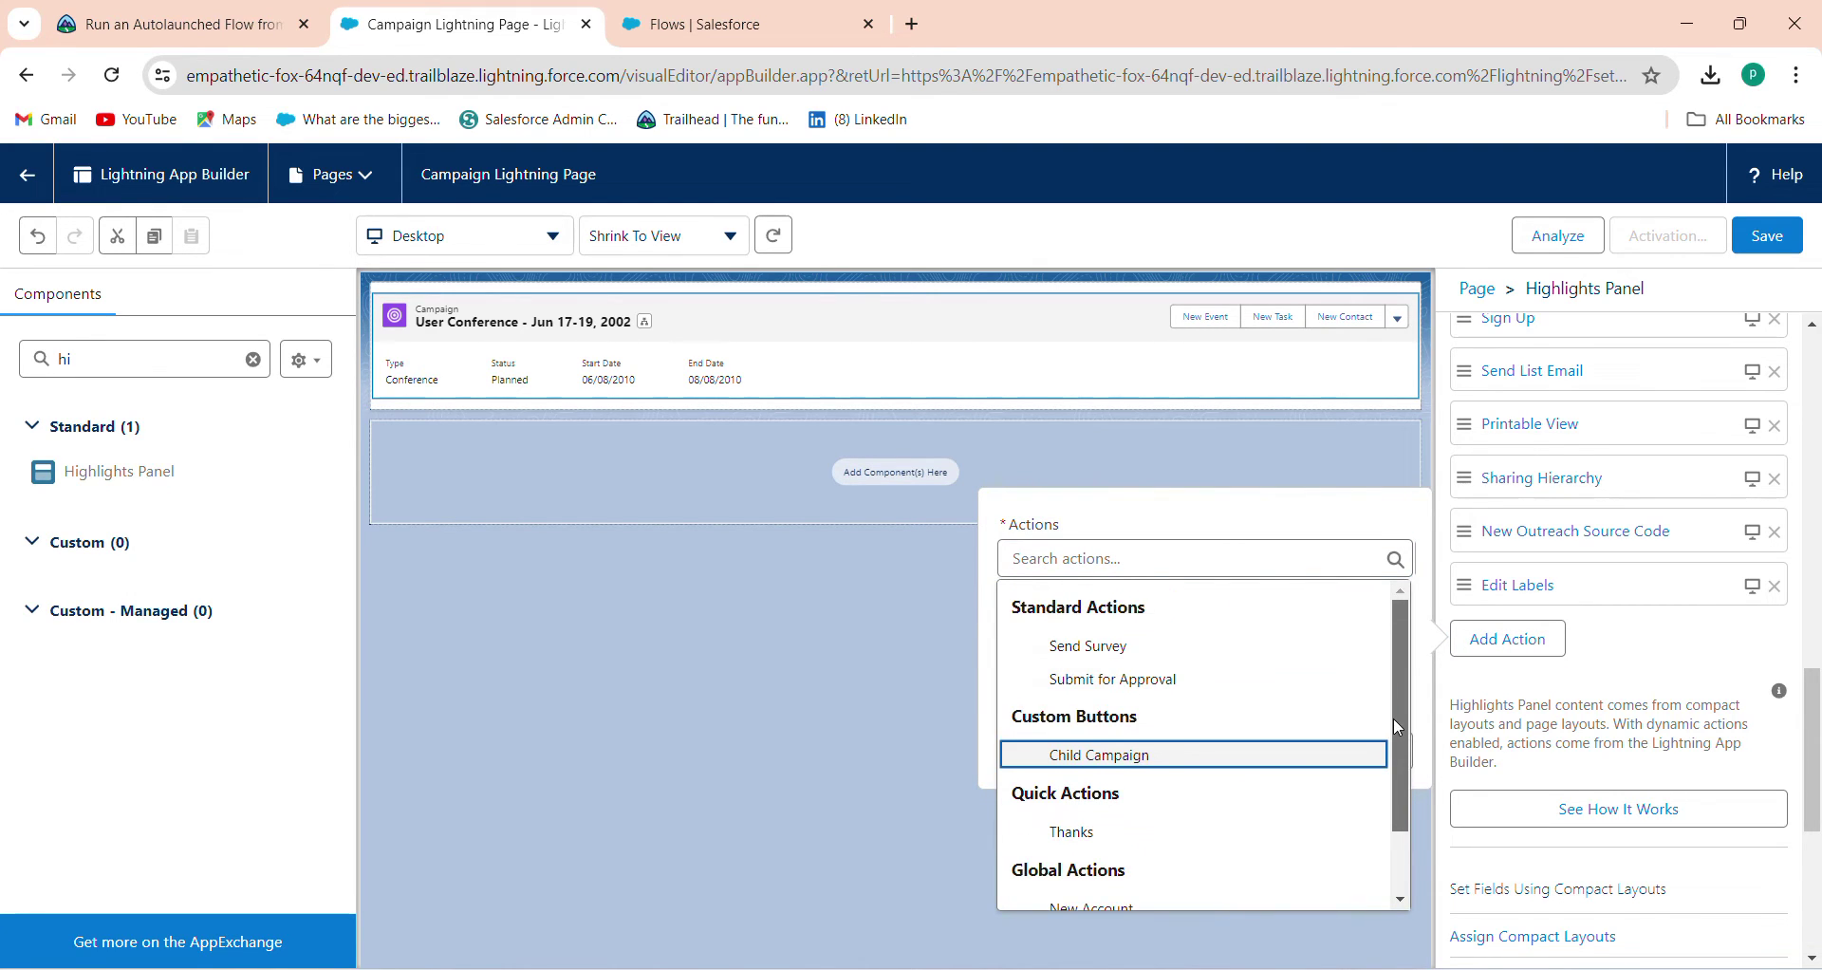
pyautogui.click(1131, 757)
pyautogui.click(122, 15)
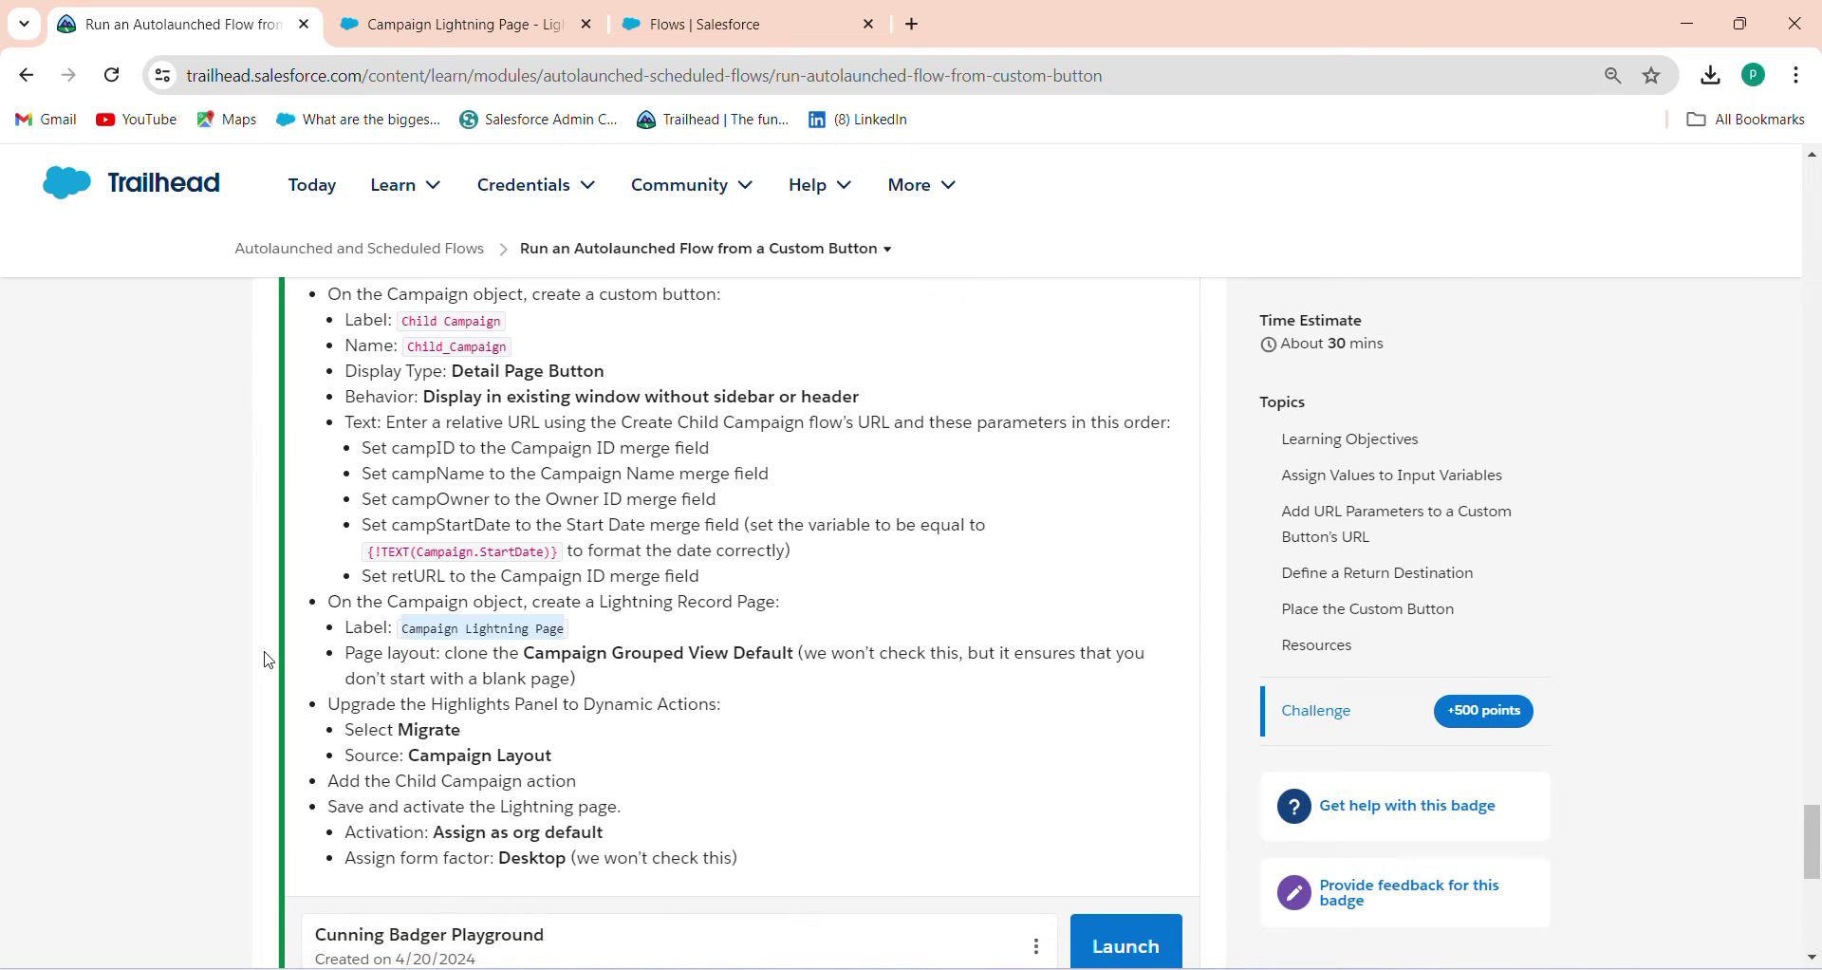
pyautogui.click(472, 10)
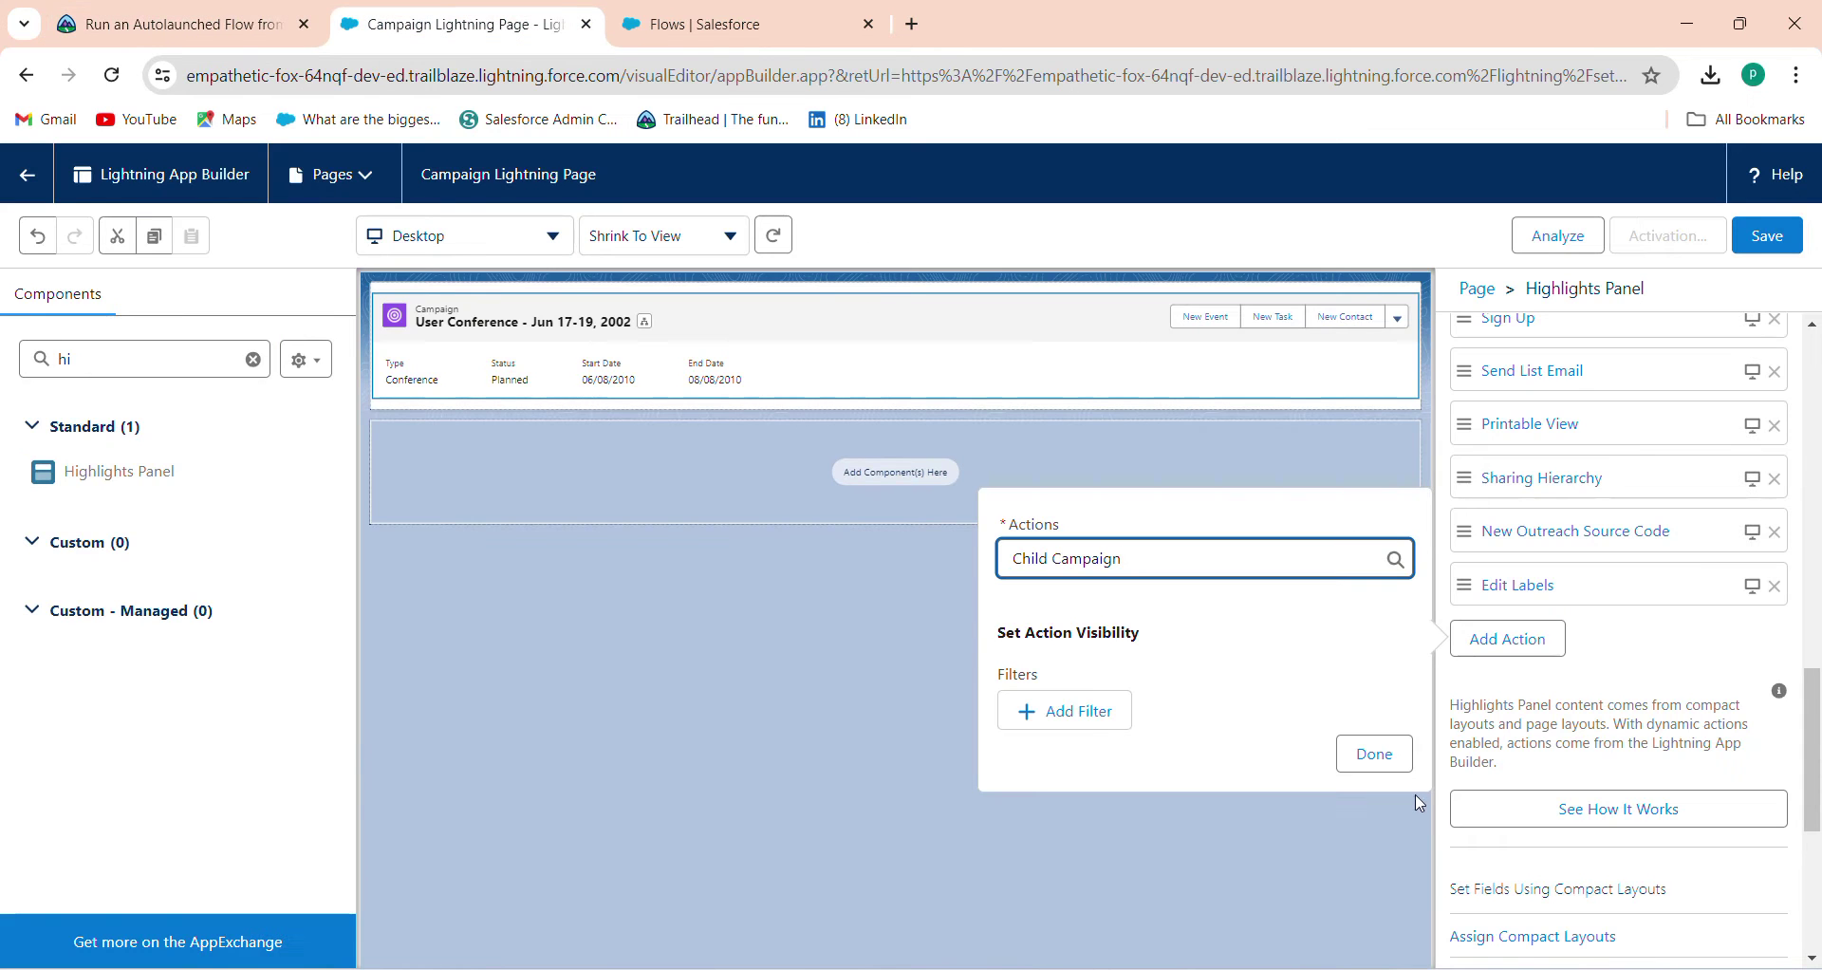
pyautogui.click(1398, 760)
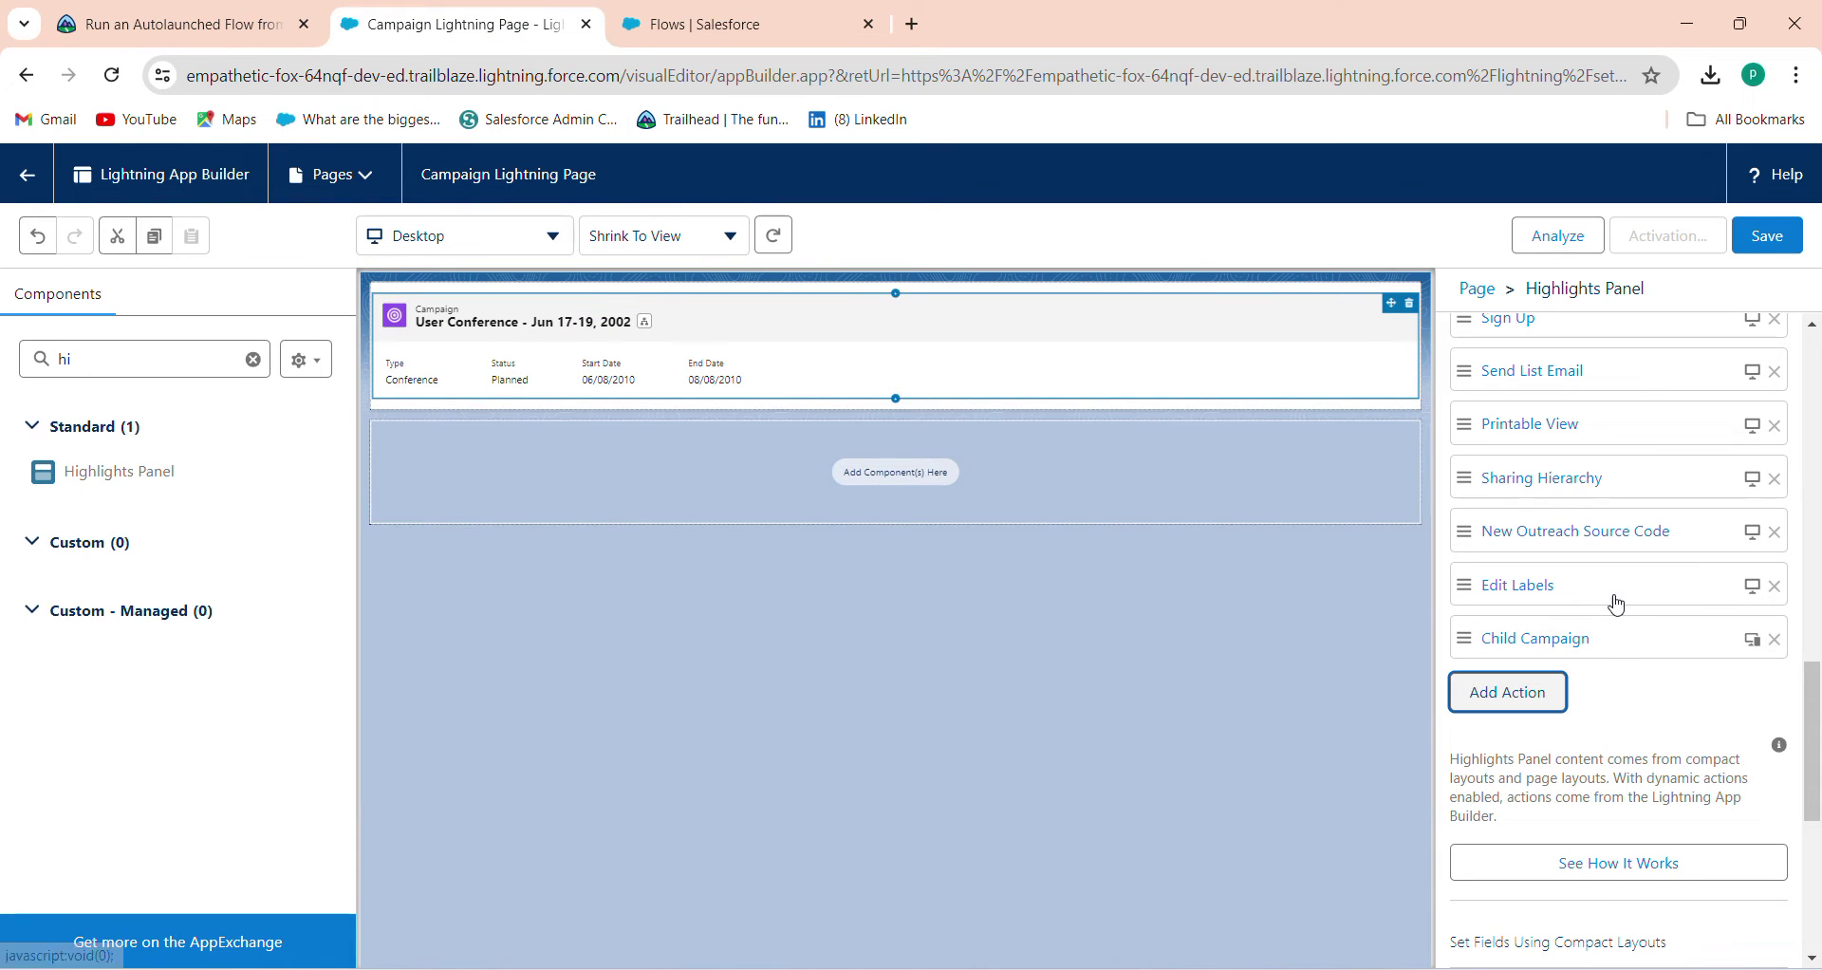
# Move the Child Campaign action to the first position in the Highlights Panel's action order, above Post.
pyautogui.moveTo(1649, 645); pyautogui.dragTo(1635, 423)
pyautogui.scroll(2, 1818, 637)
pyautogui.scroll(2, 1818, 638)
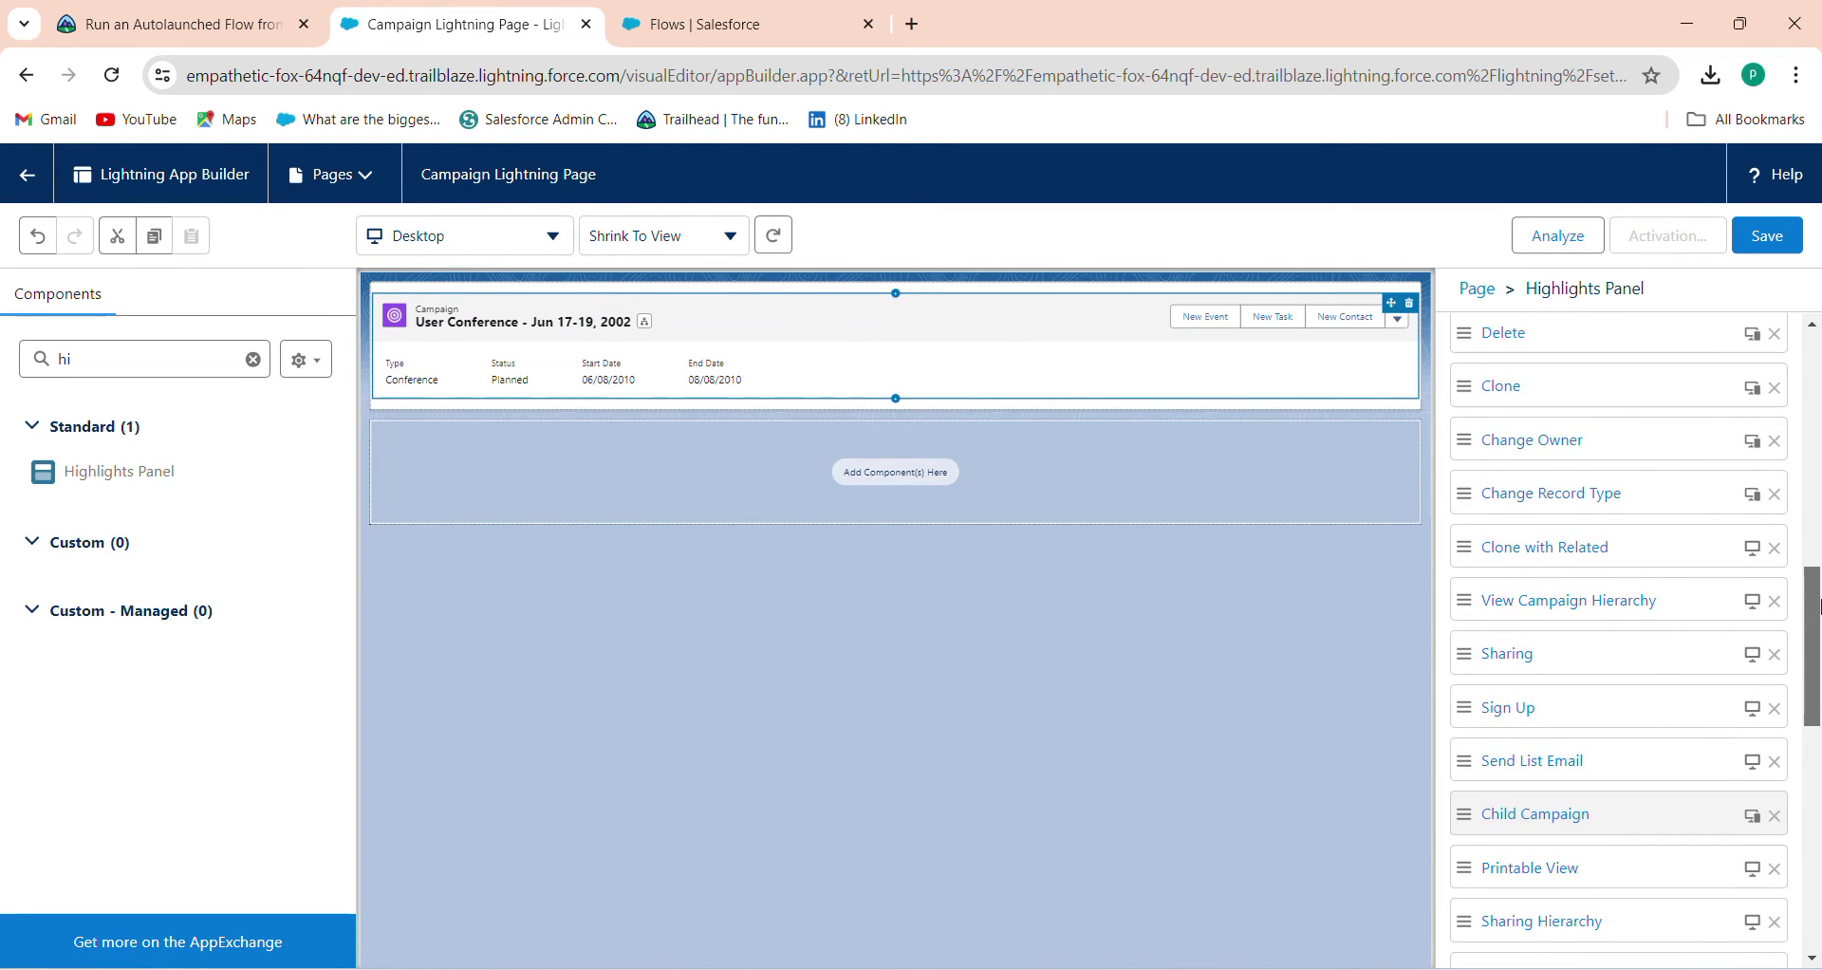
pyautogui.moveTo(1592, 563)
pyautogui.mouseDown()
pyautogui.moveTo(1586, 484)
pyautogui.moveTo(1627, 361)
pyautogui.moveTo(1628, 384)
pyautogui.mouseUp()
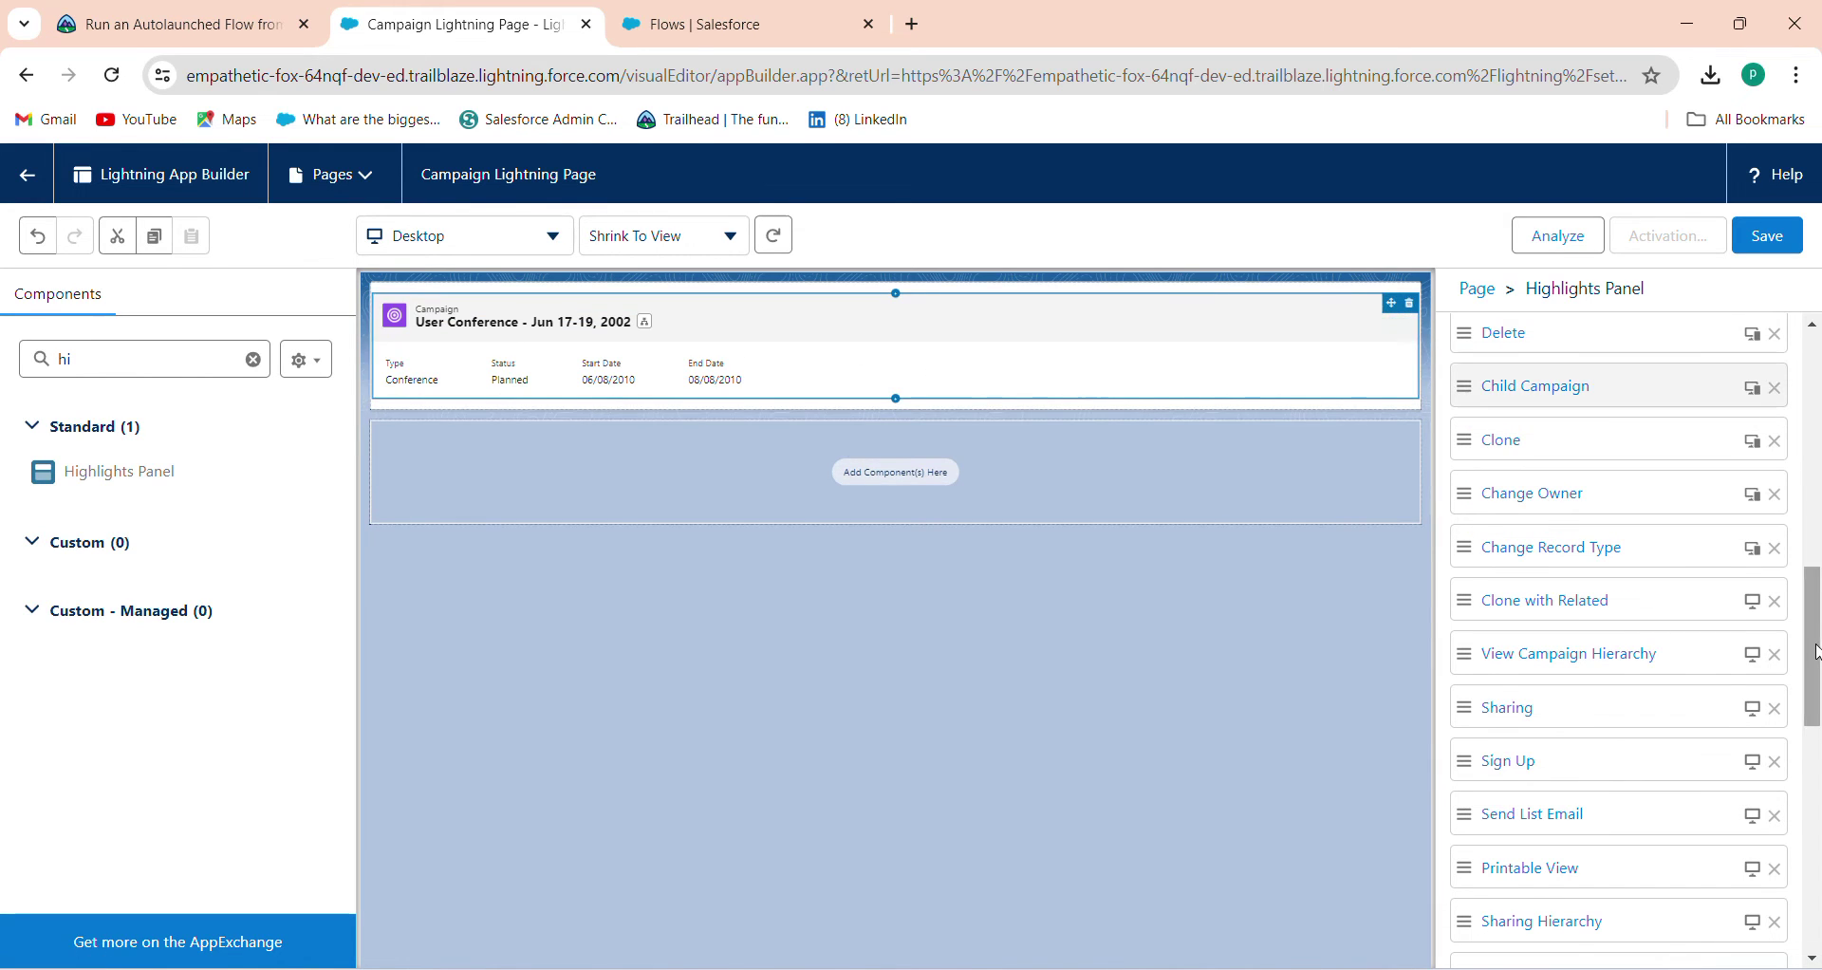
pyautogui.moveTo(1818, 632); pyautogui.dragTo(1818, 556)
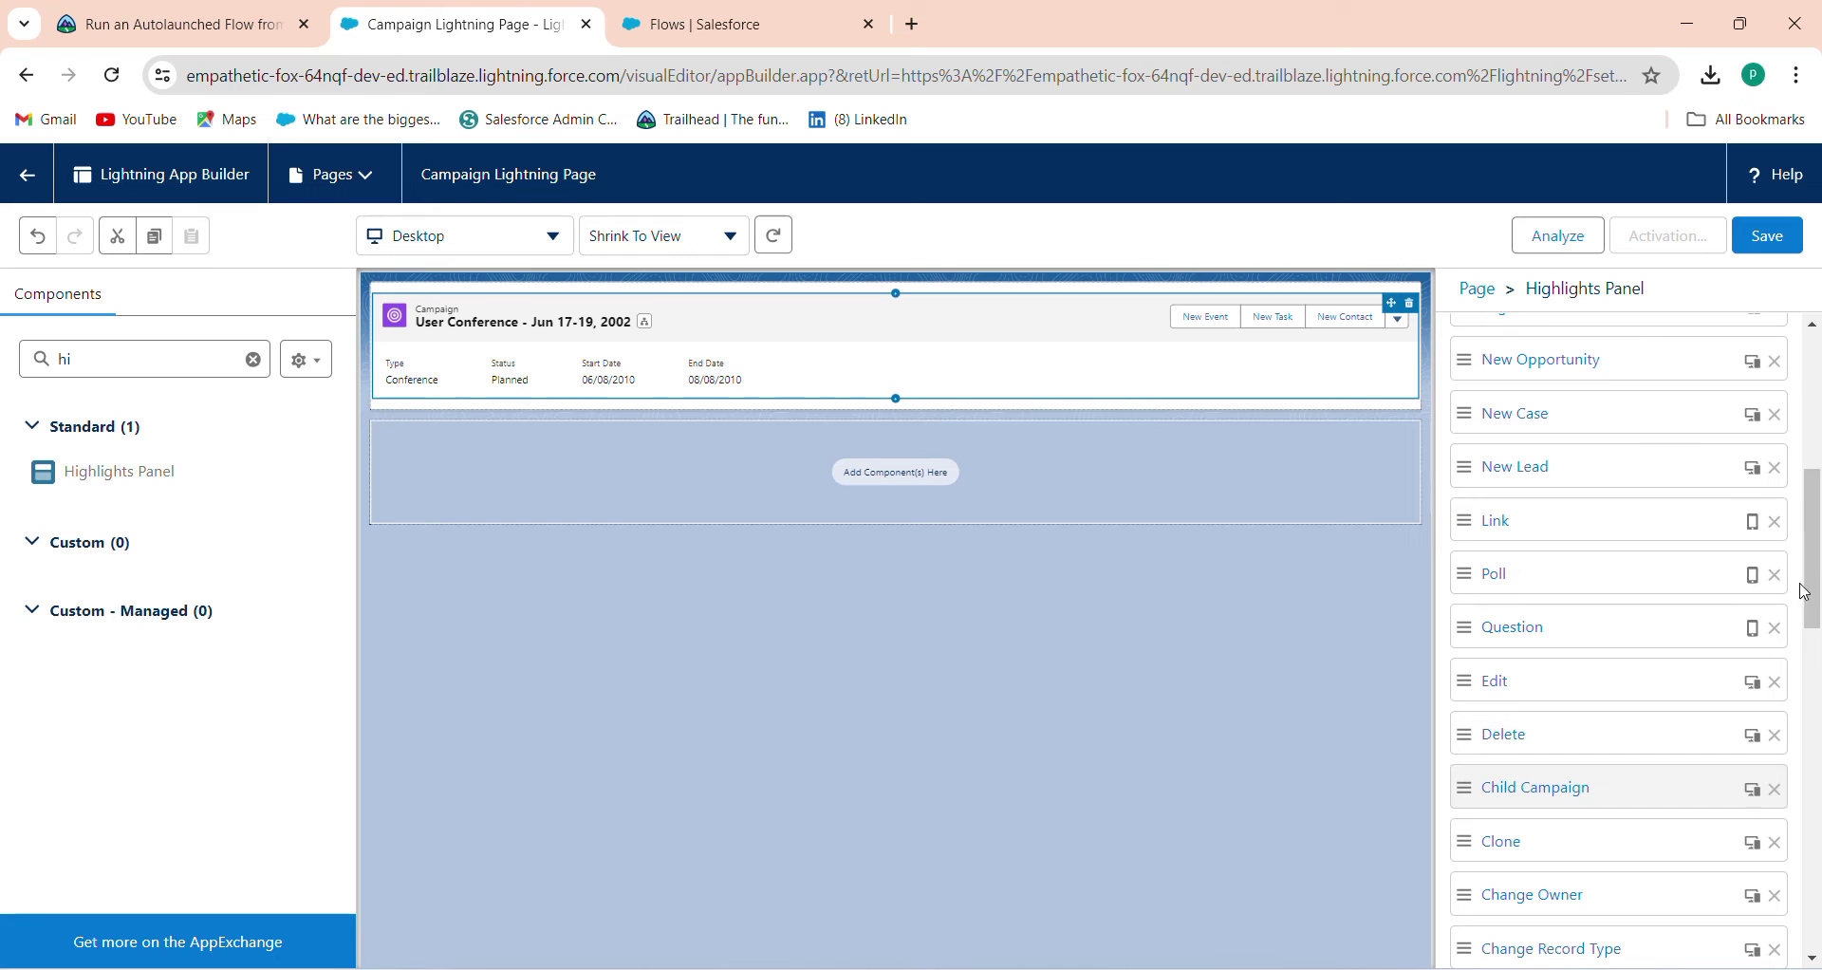
pyautogui.moveTo(1643, 787); pyautogui.dragTo(1634, 354)
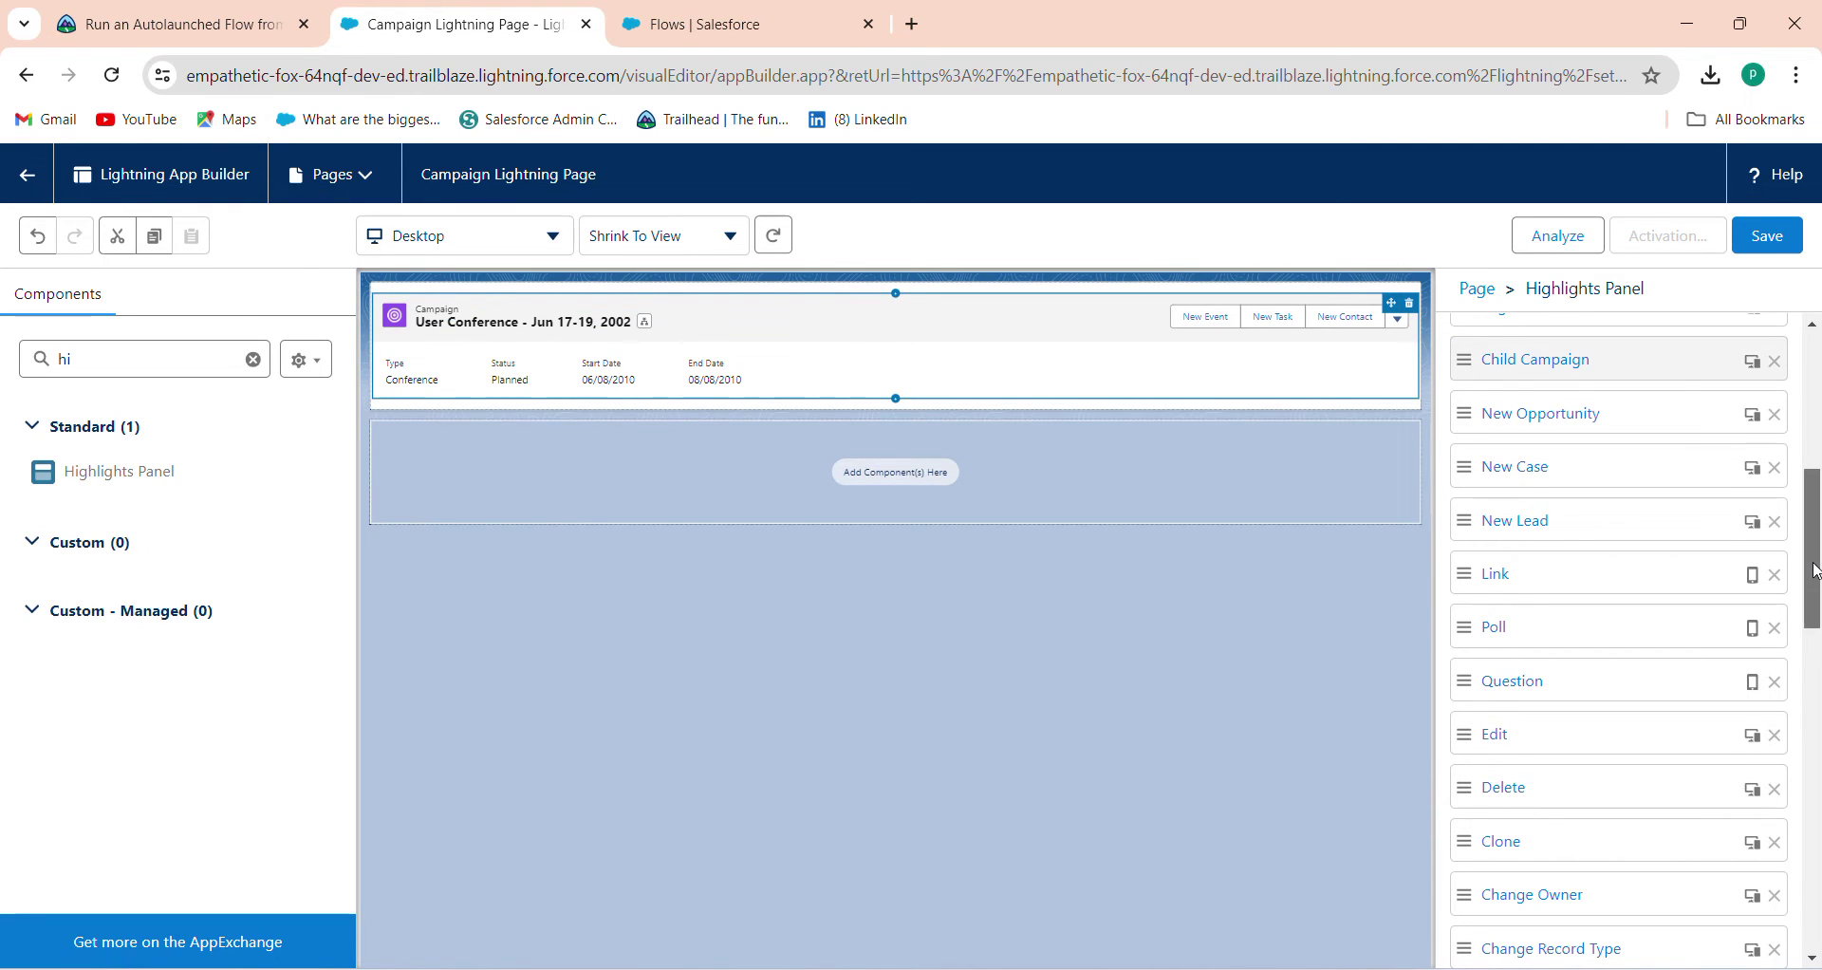
pyautogui.moveTo(1818, 569); pyautogui.dragTo(1818, 461)
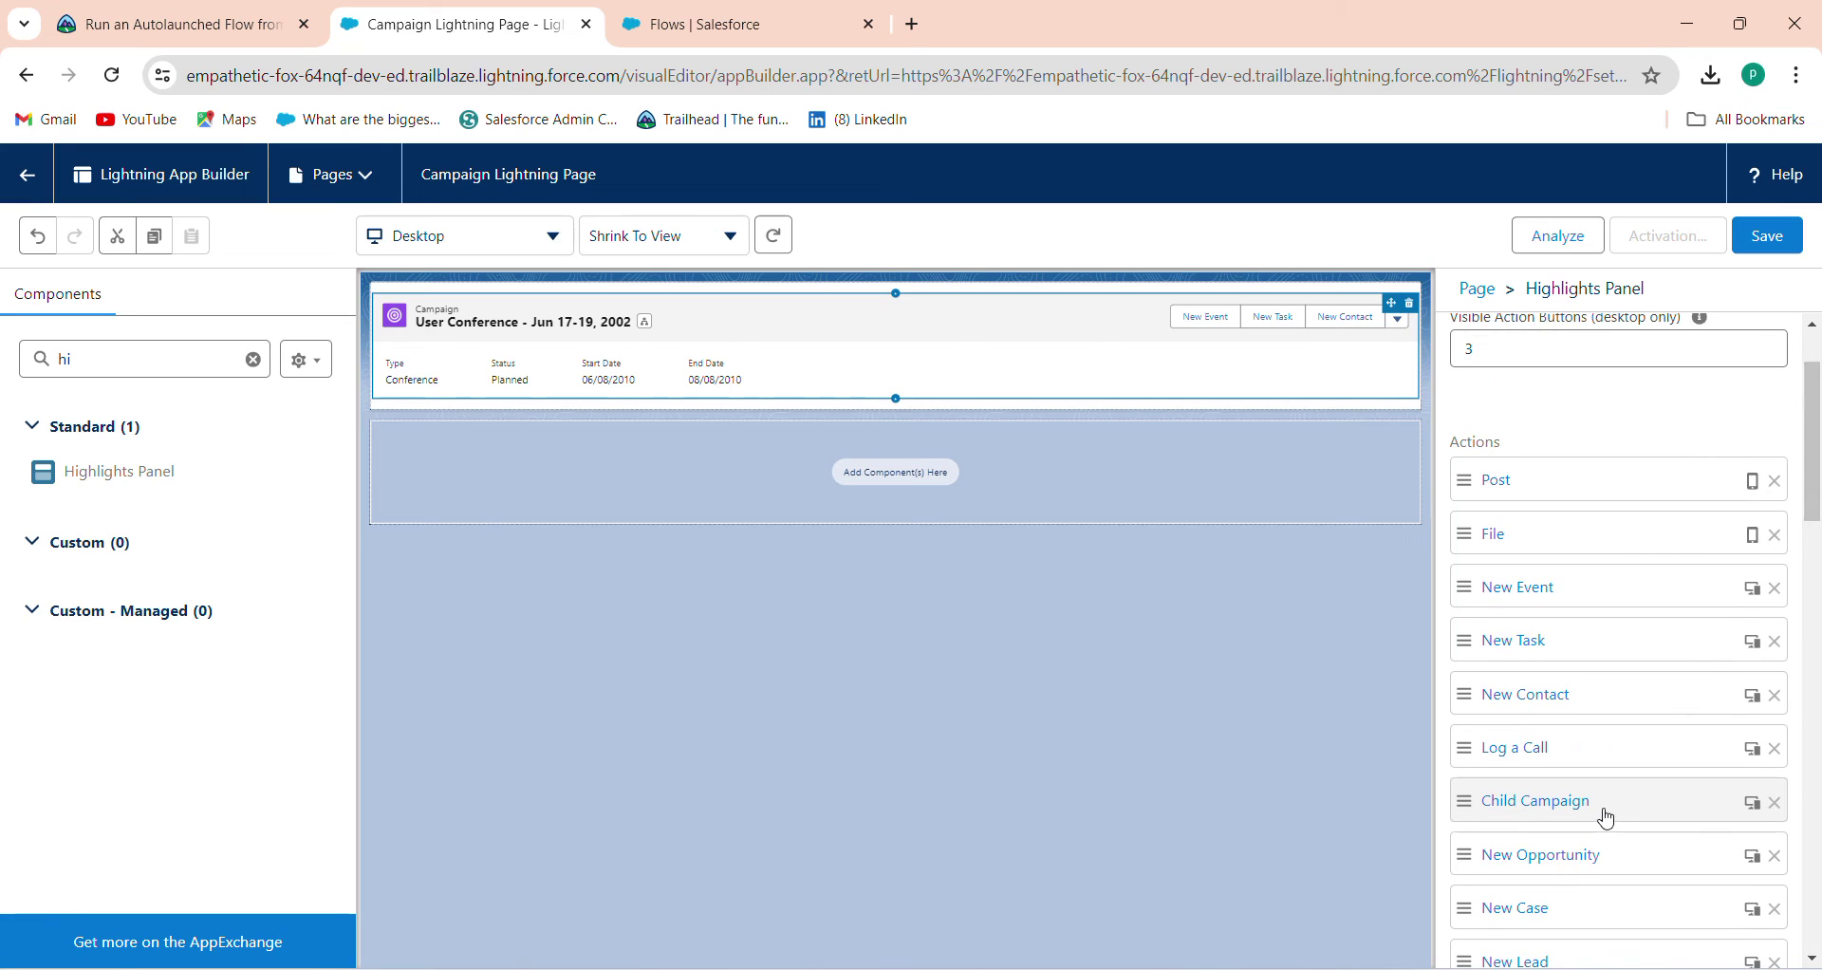
pyautogui.moveTo(1603, 813); pyautogui.dragTo(1598, 478)
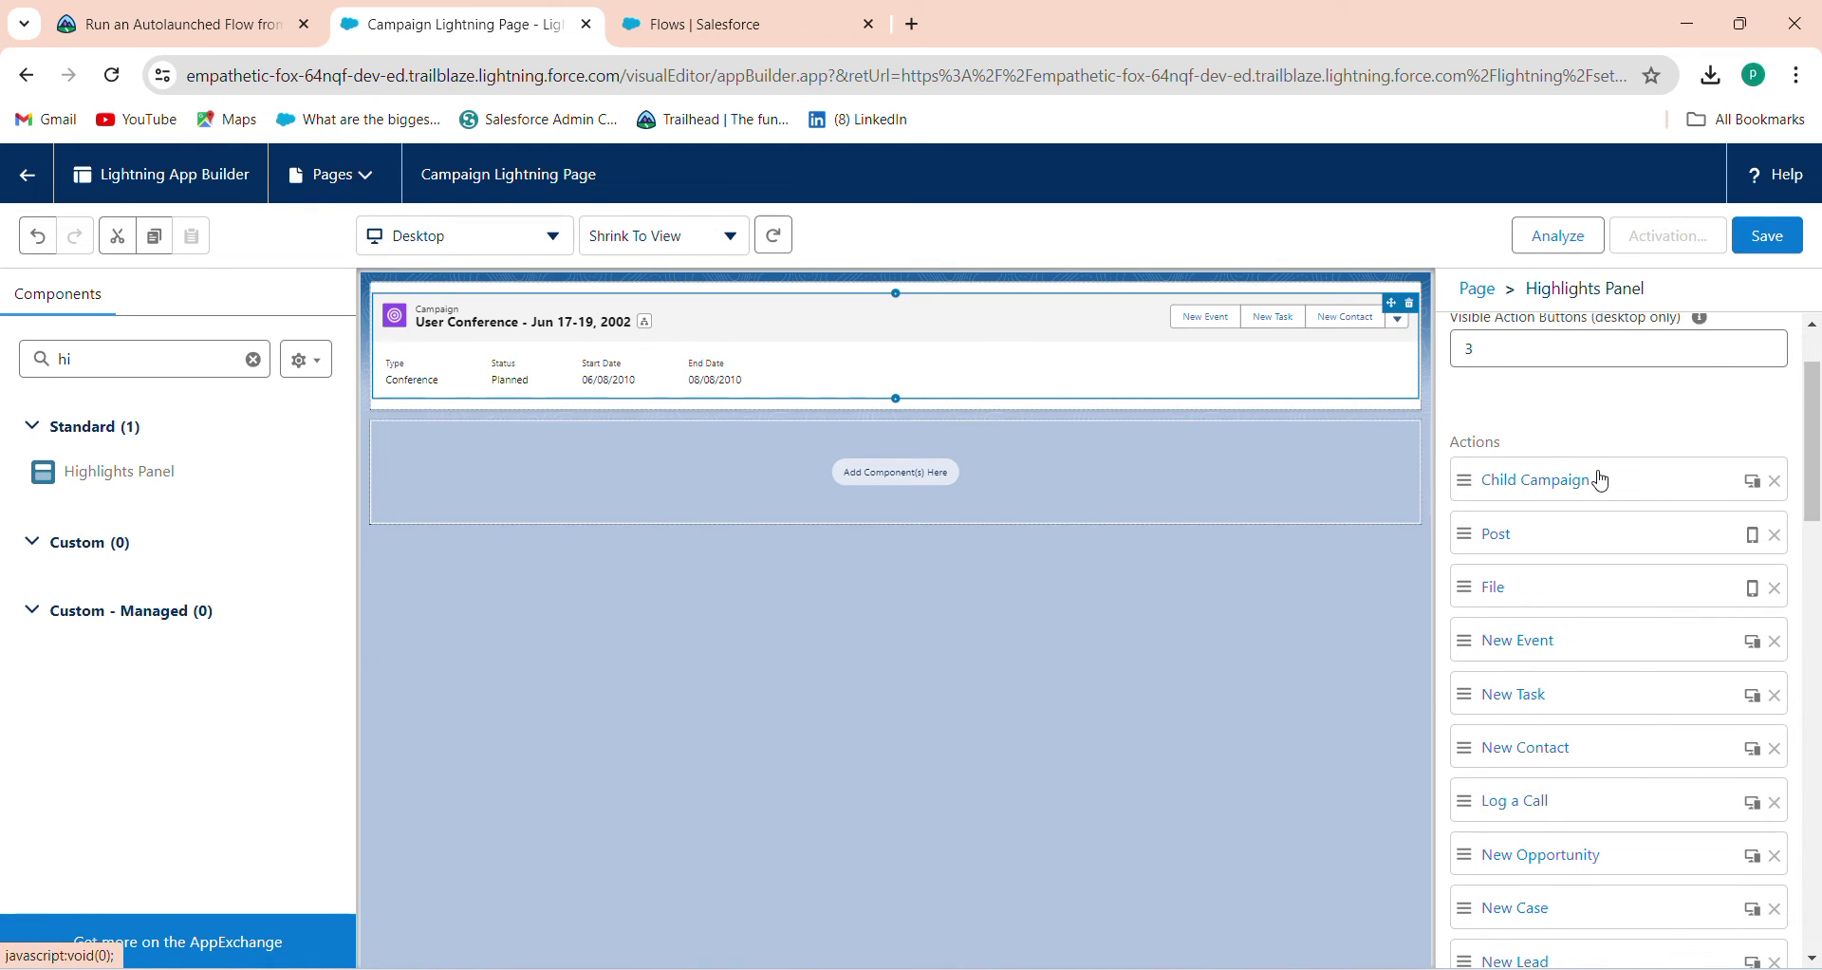
# Save Campaign Lightning Page, activate it as the org default for the Desktop form factor per the challenge, and save it again.
pyautogui.click(1767, 236)
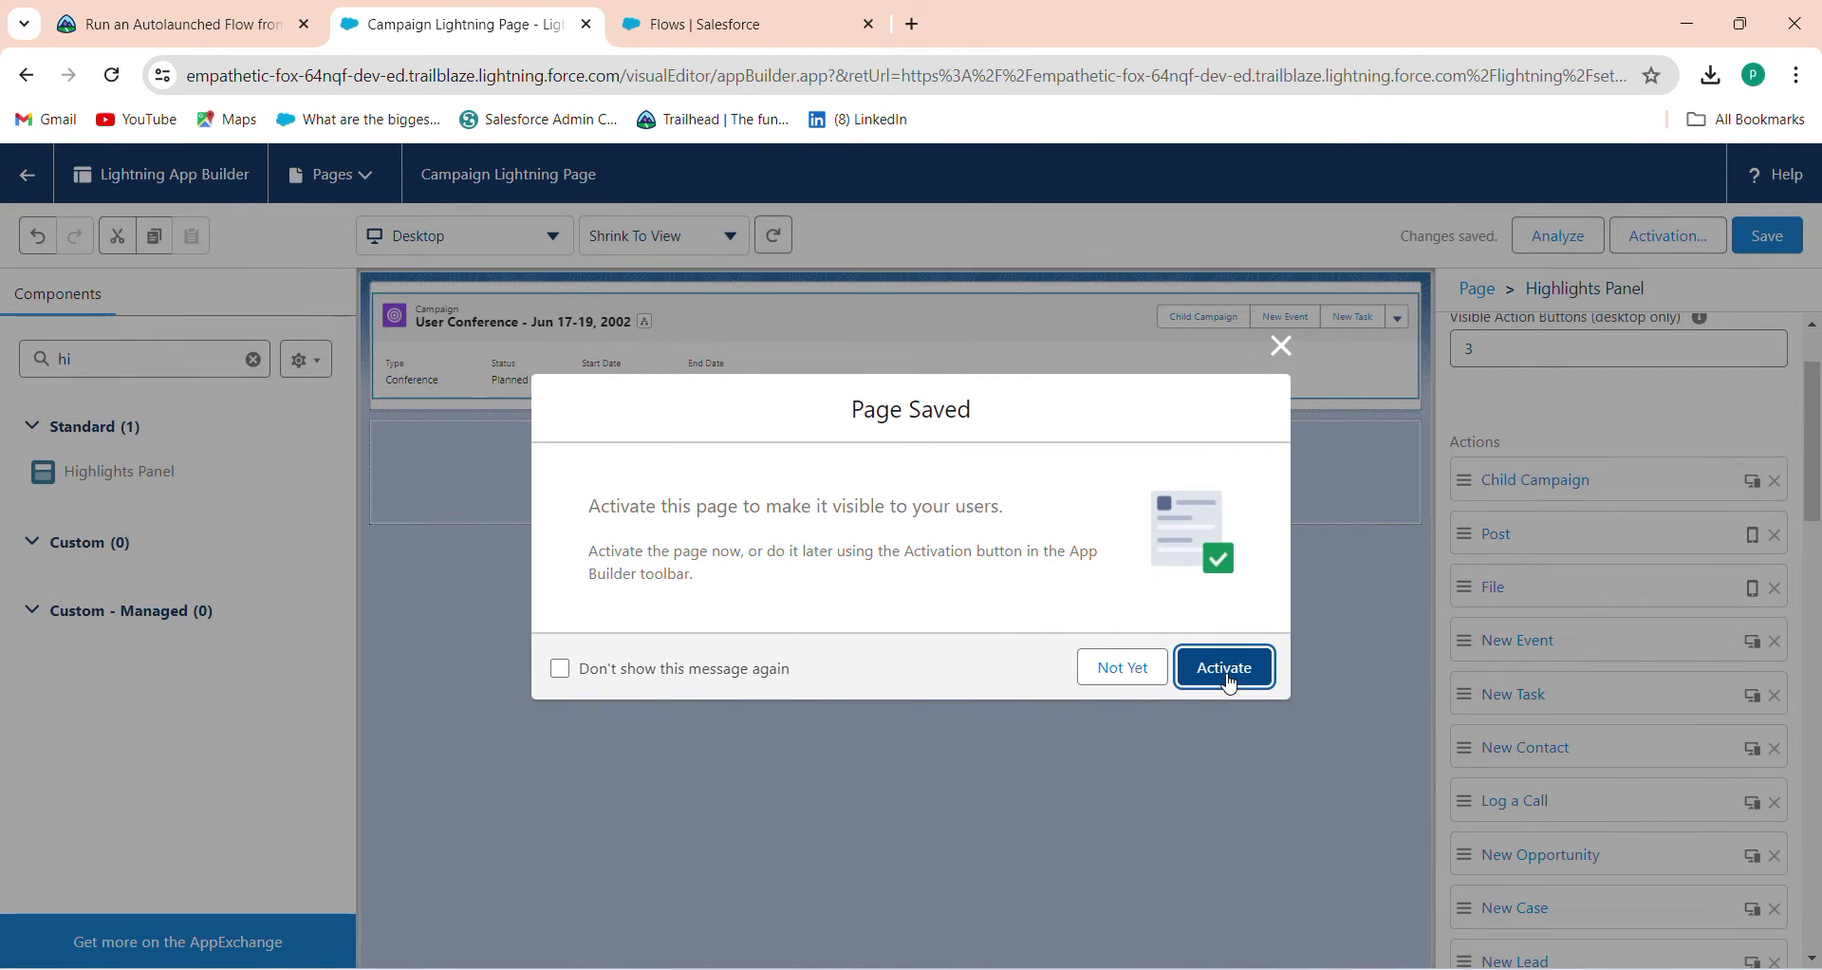
pyautogui.click(1226, 668)
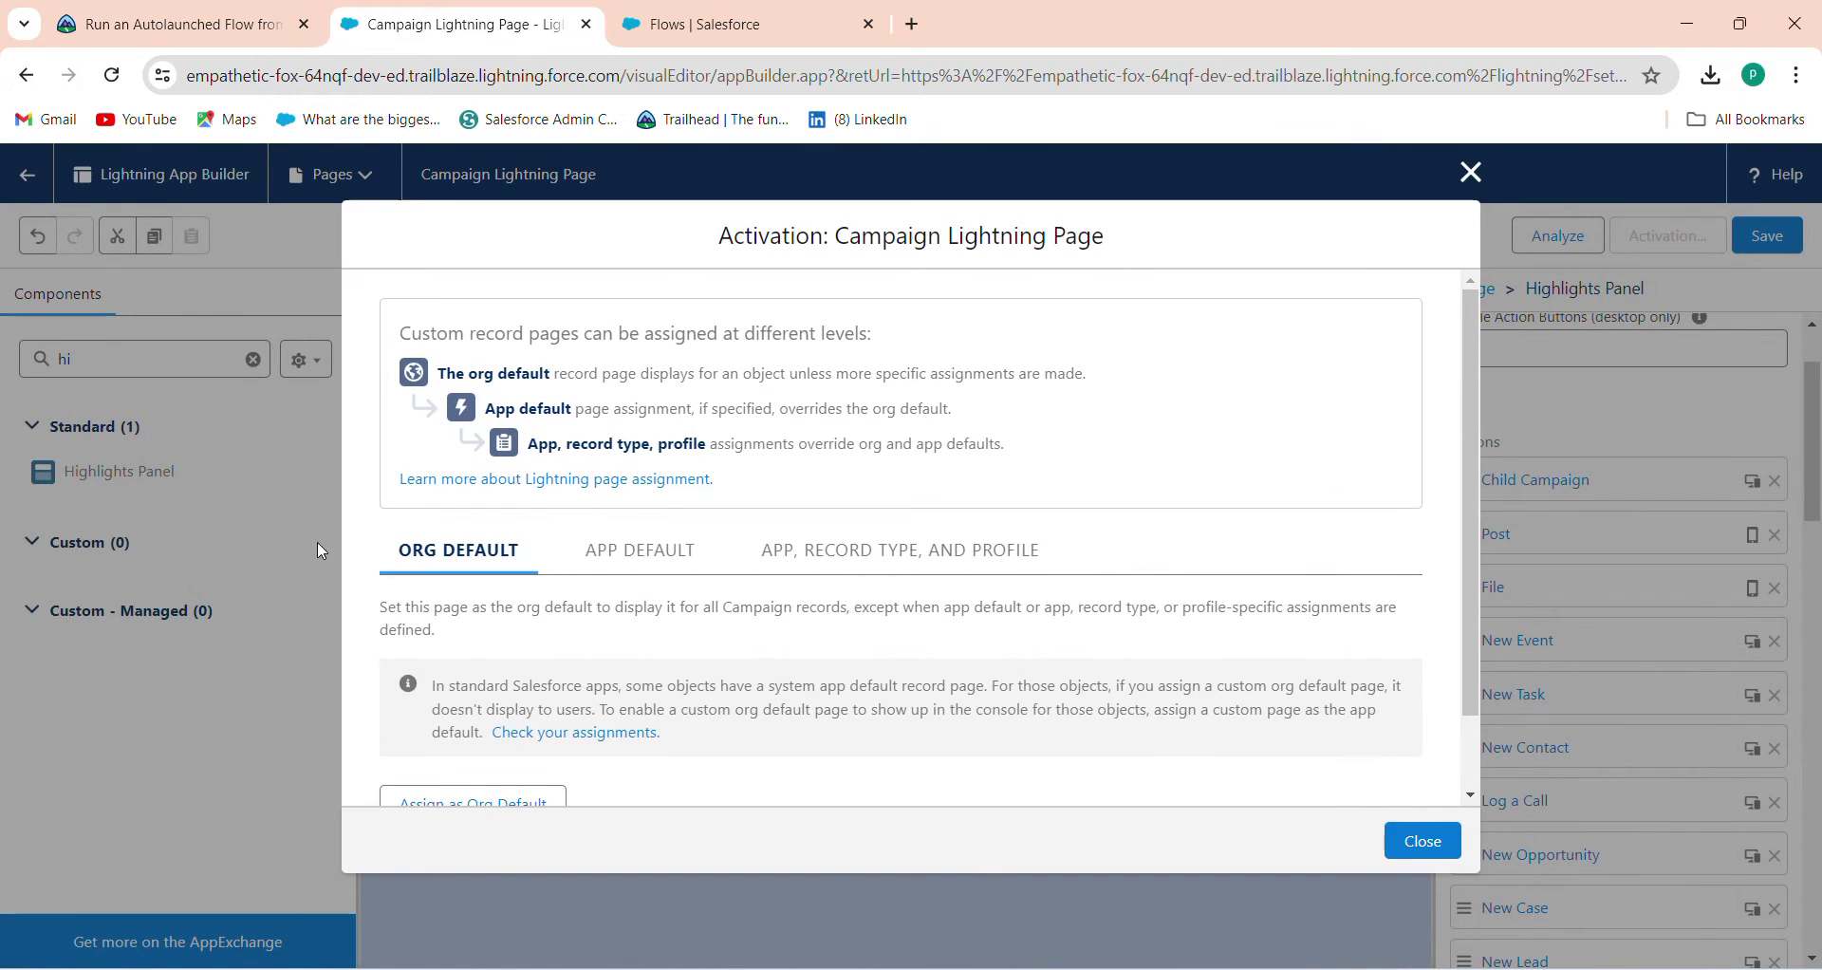
pyautogui.click(113, 13)
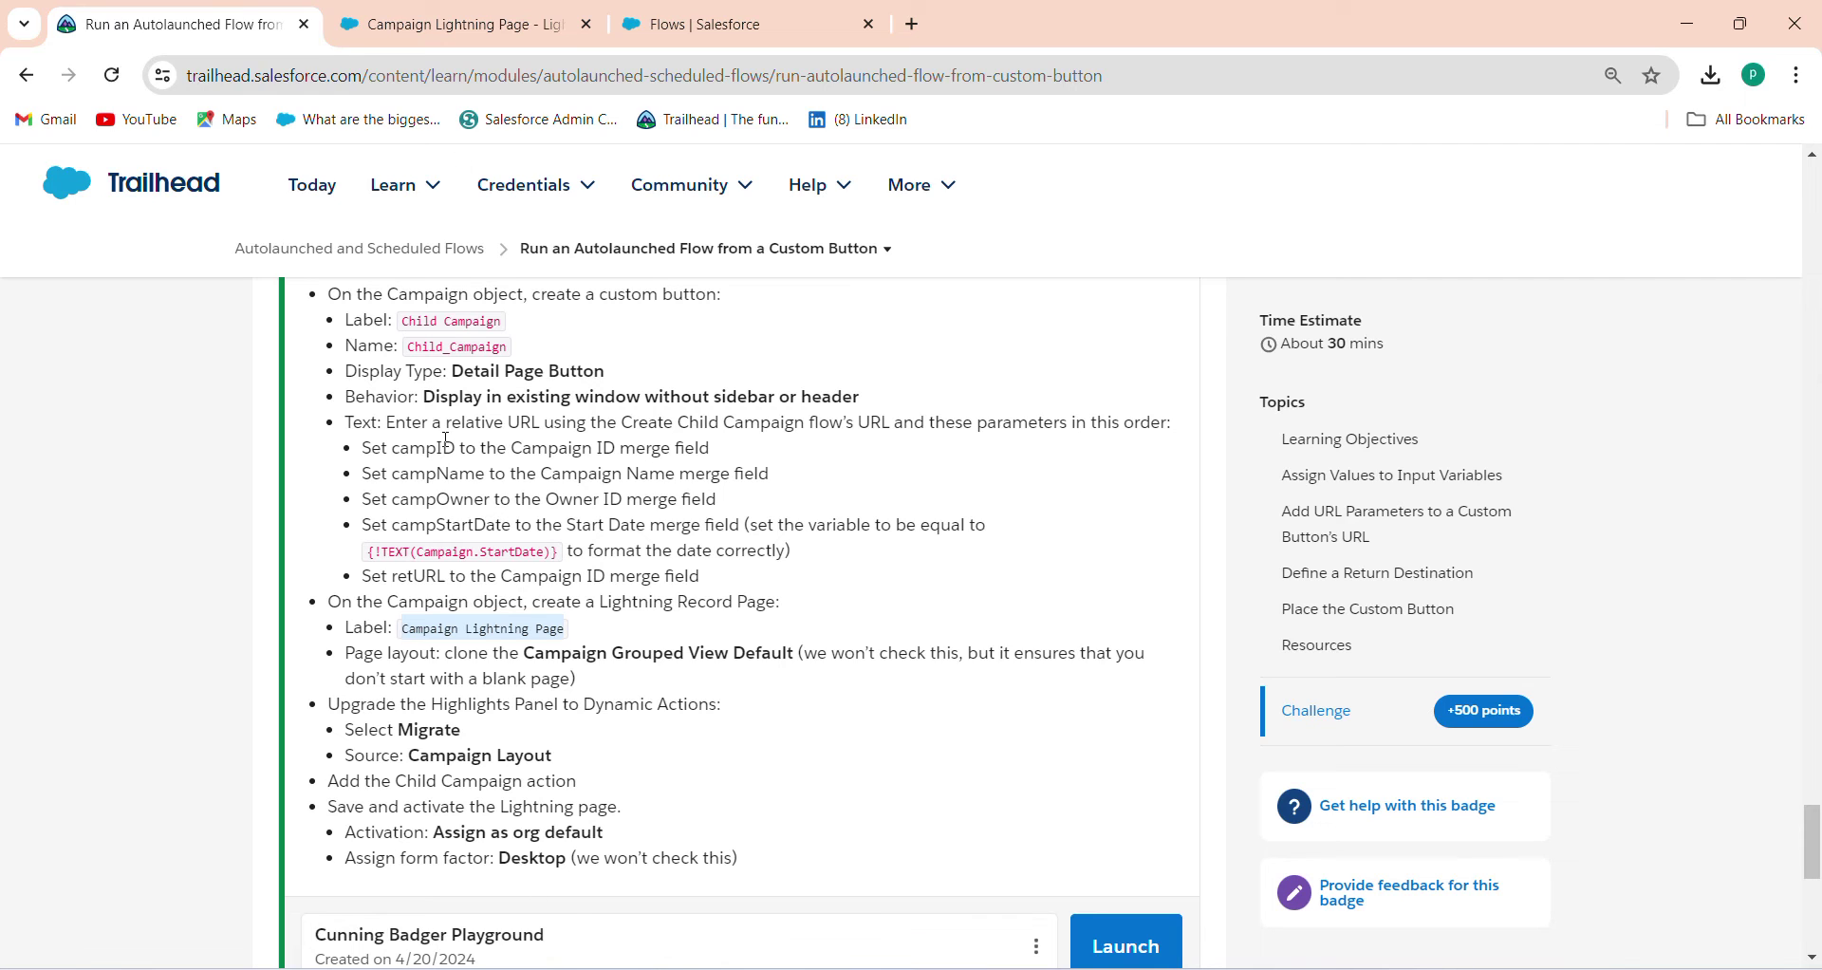
pyautogui.click(419, 13)
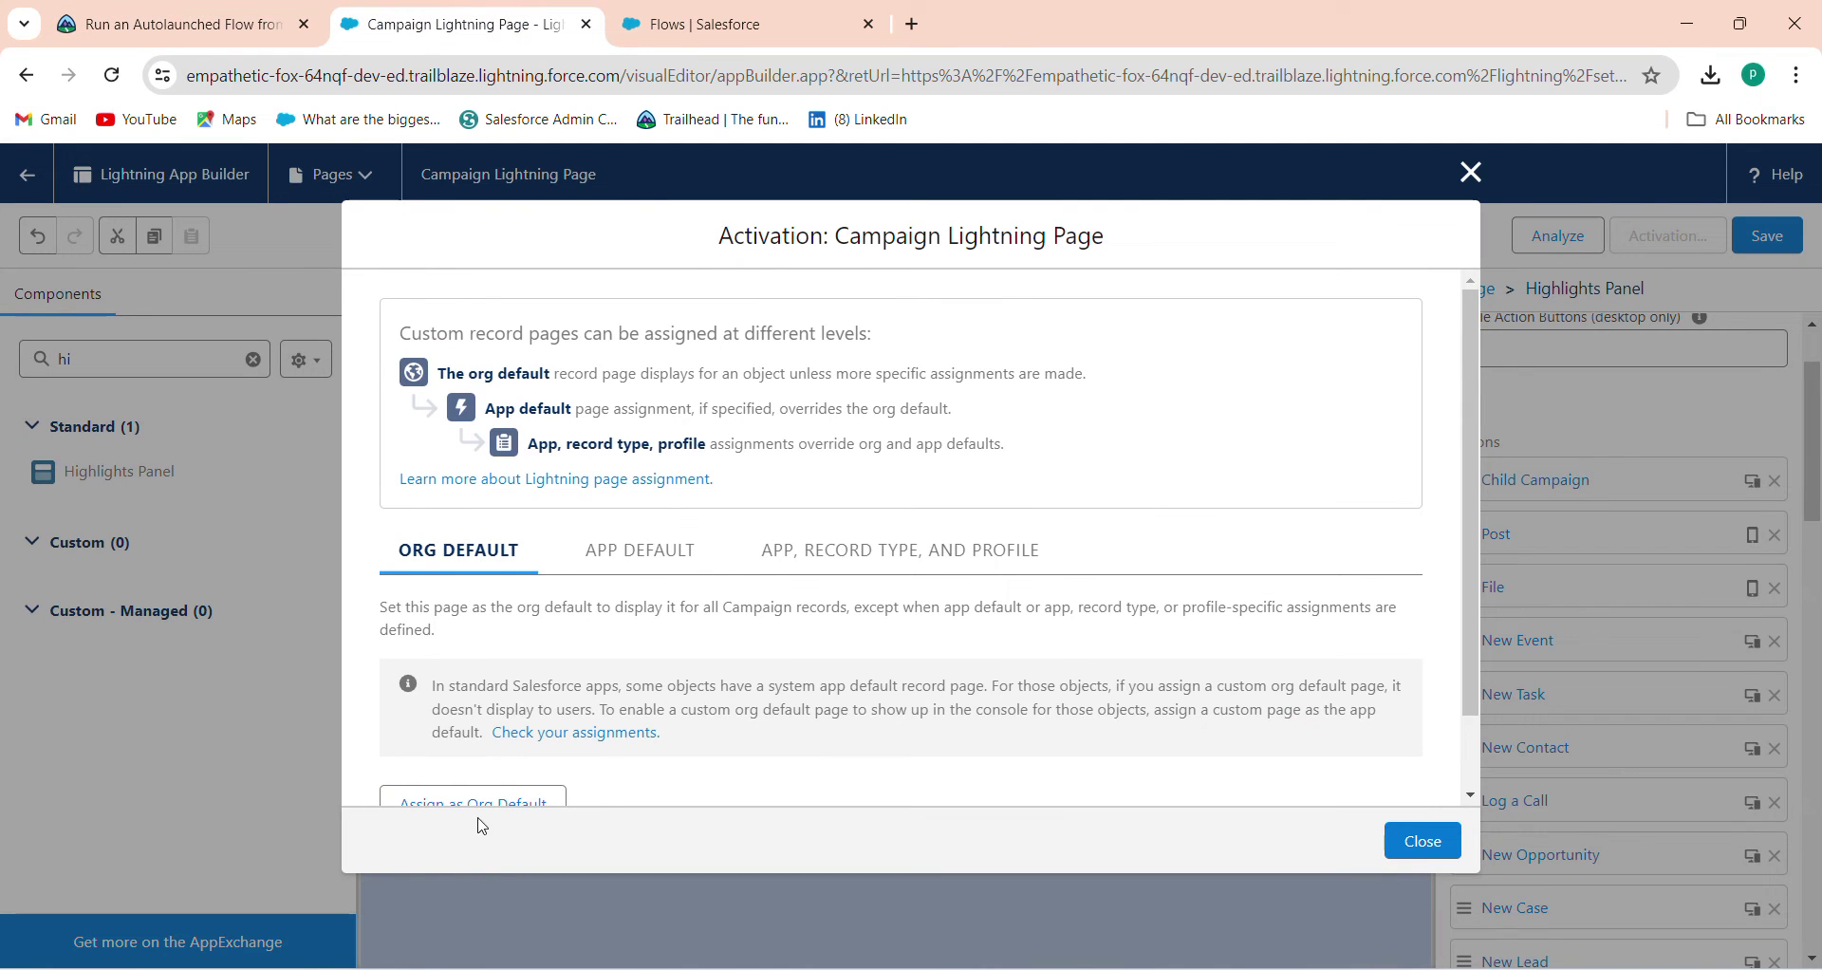
pyautogui.scroll(-1, 1467, 772)
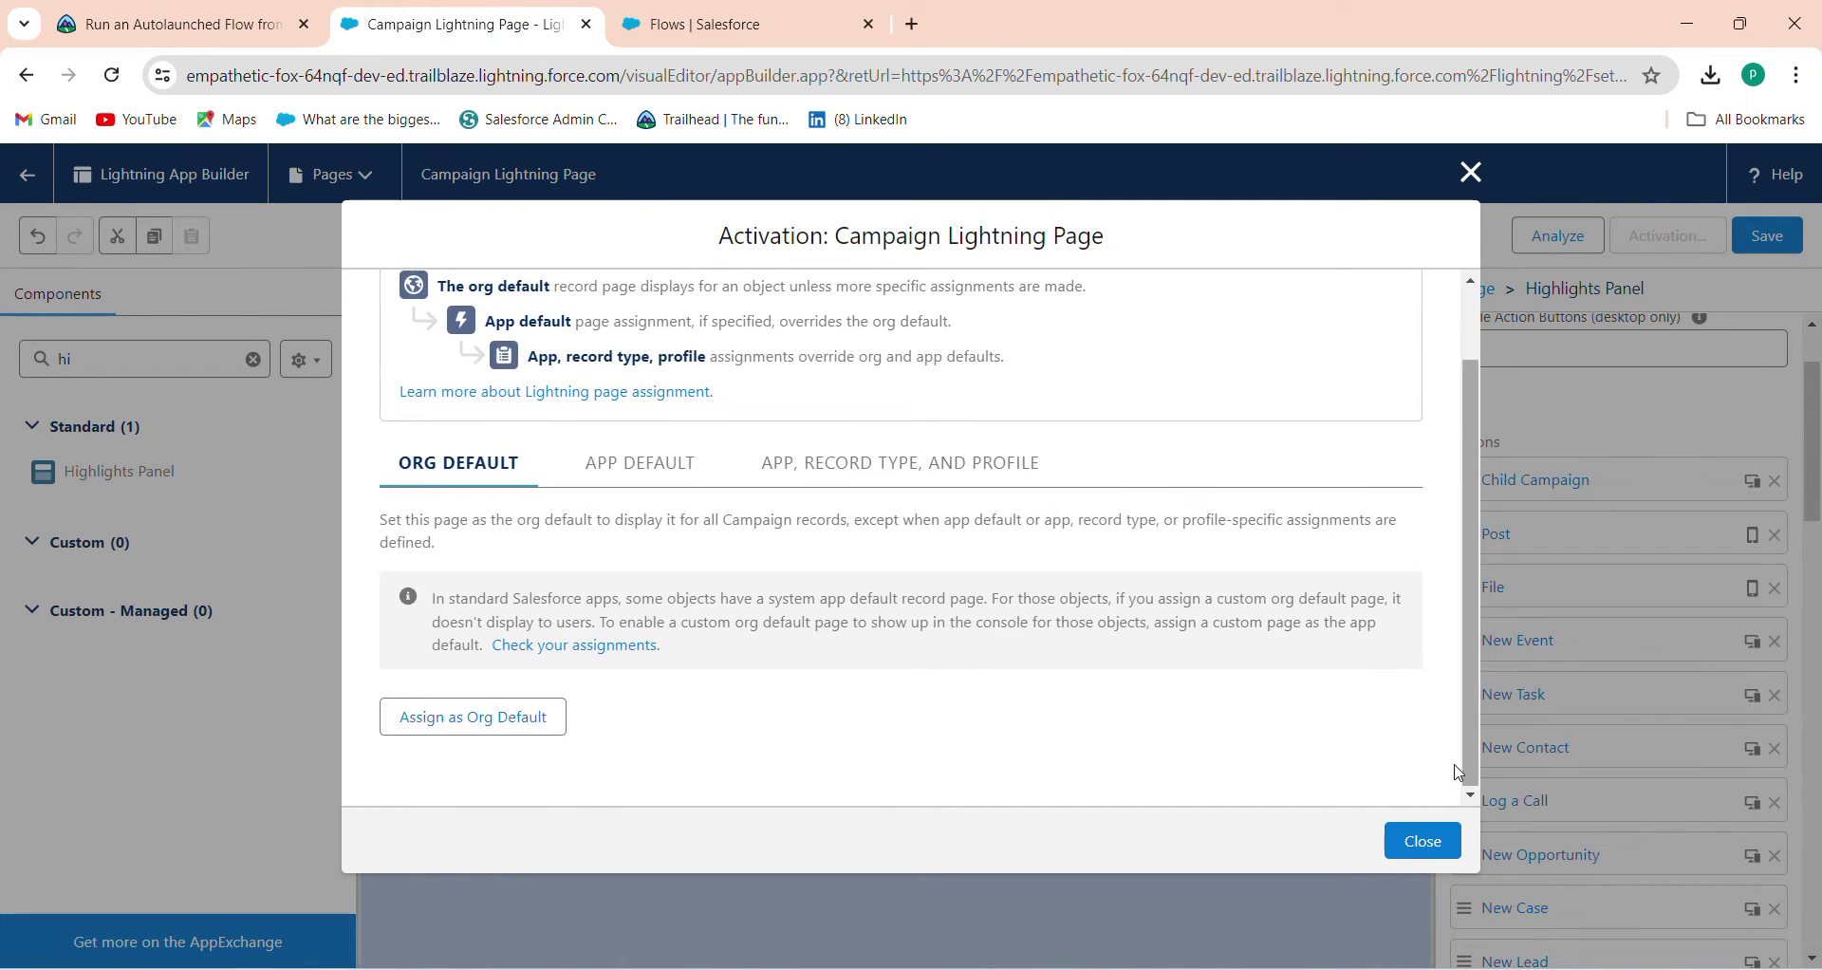
pyautogui.click(550, 718)
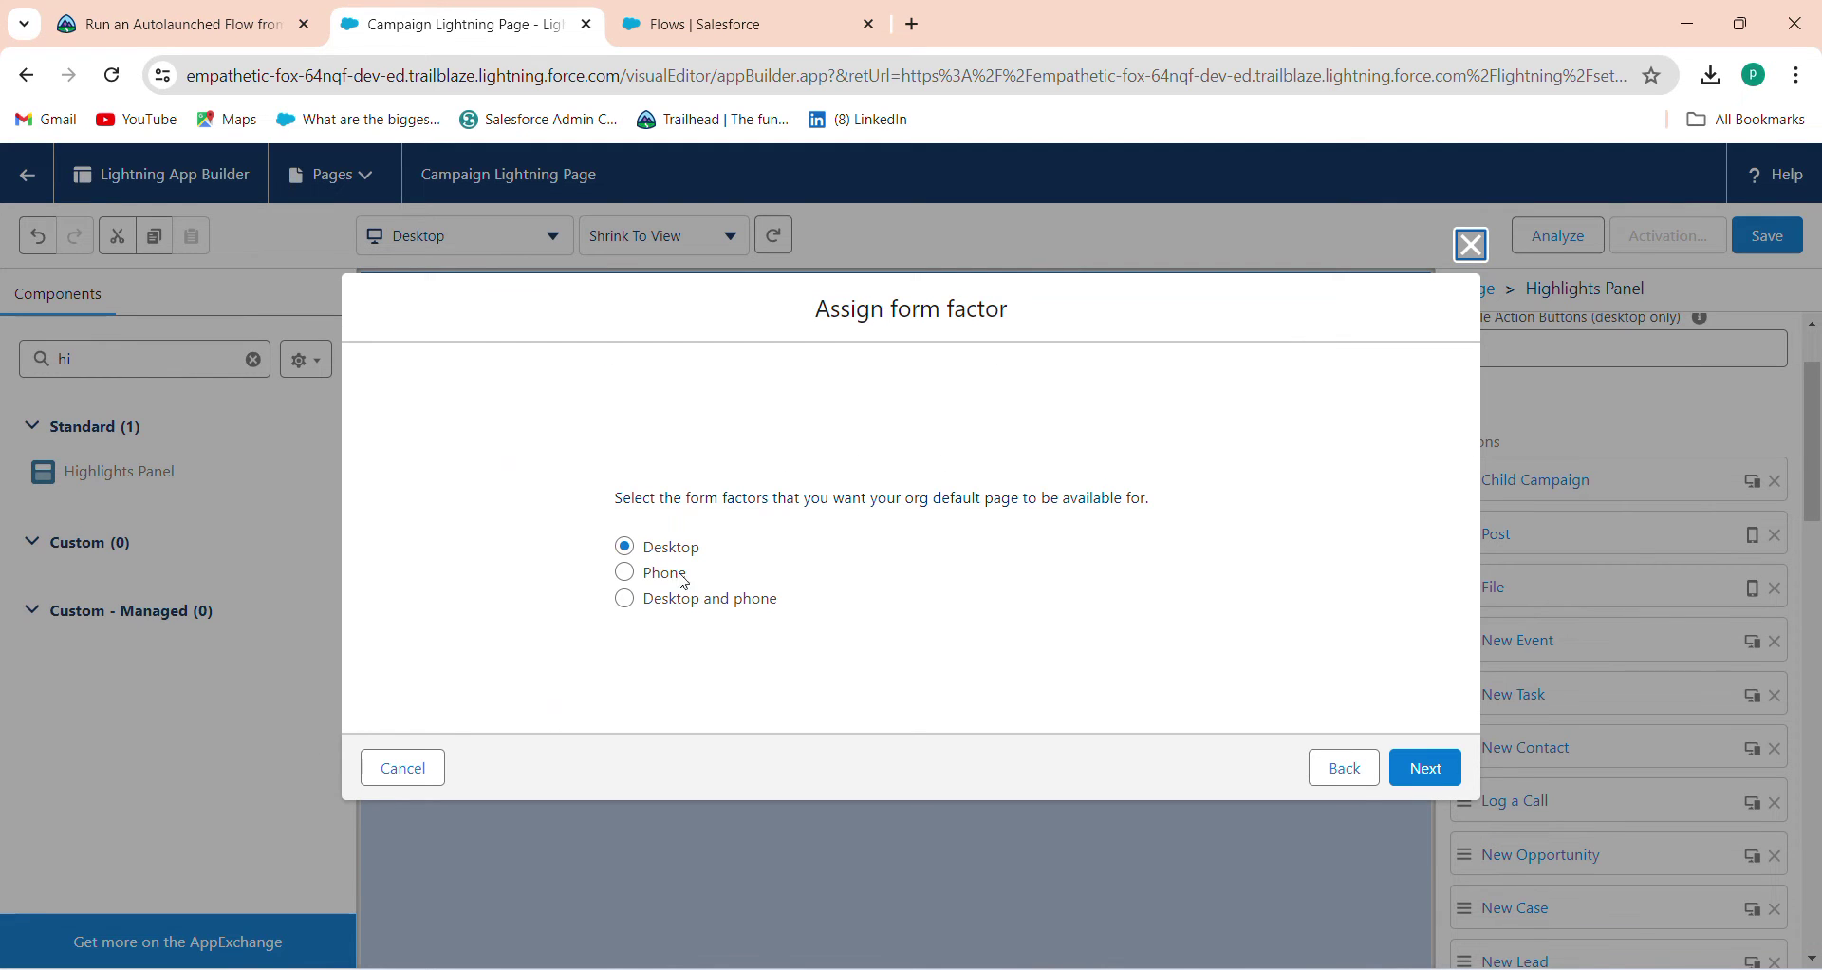
pyautogui.click(1449, 770)
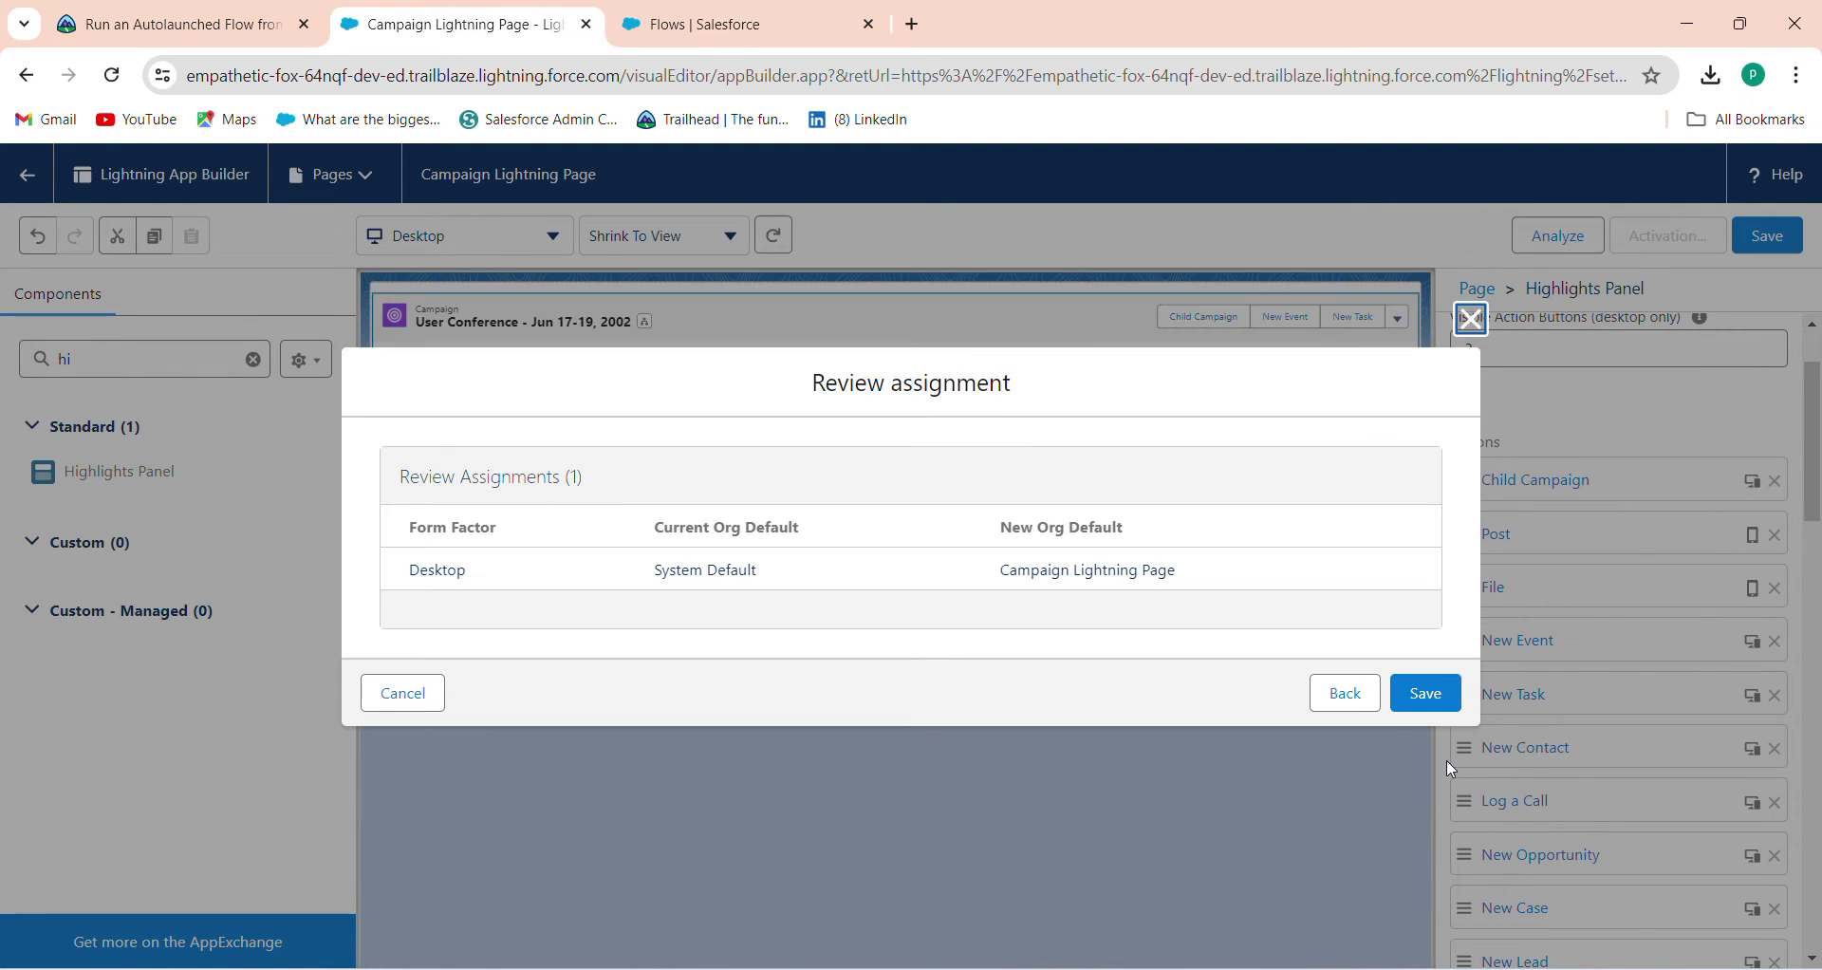
pyautogui.click(1427, 691)
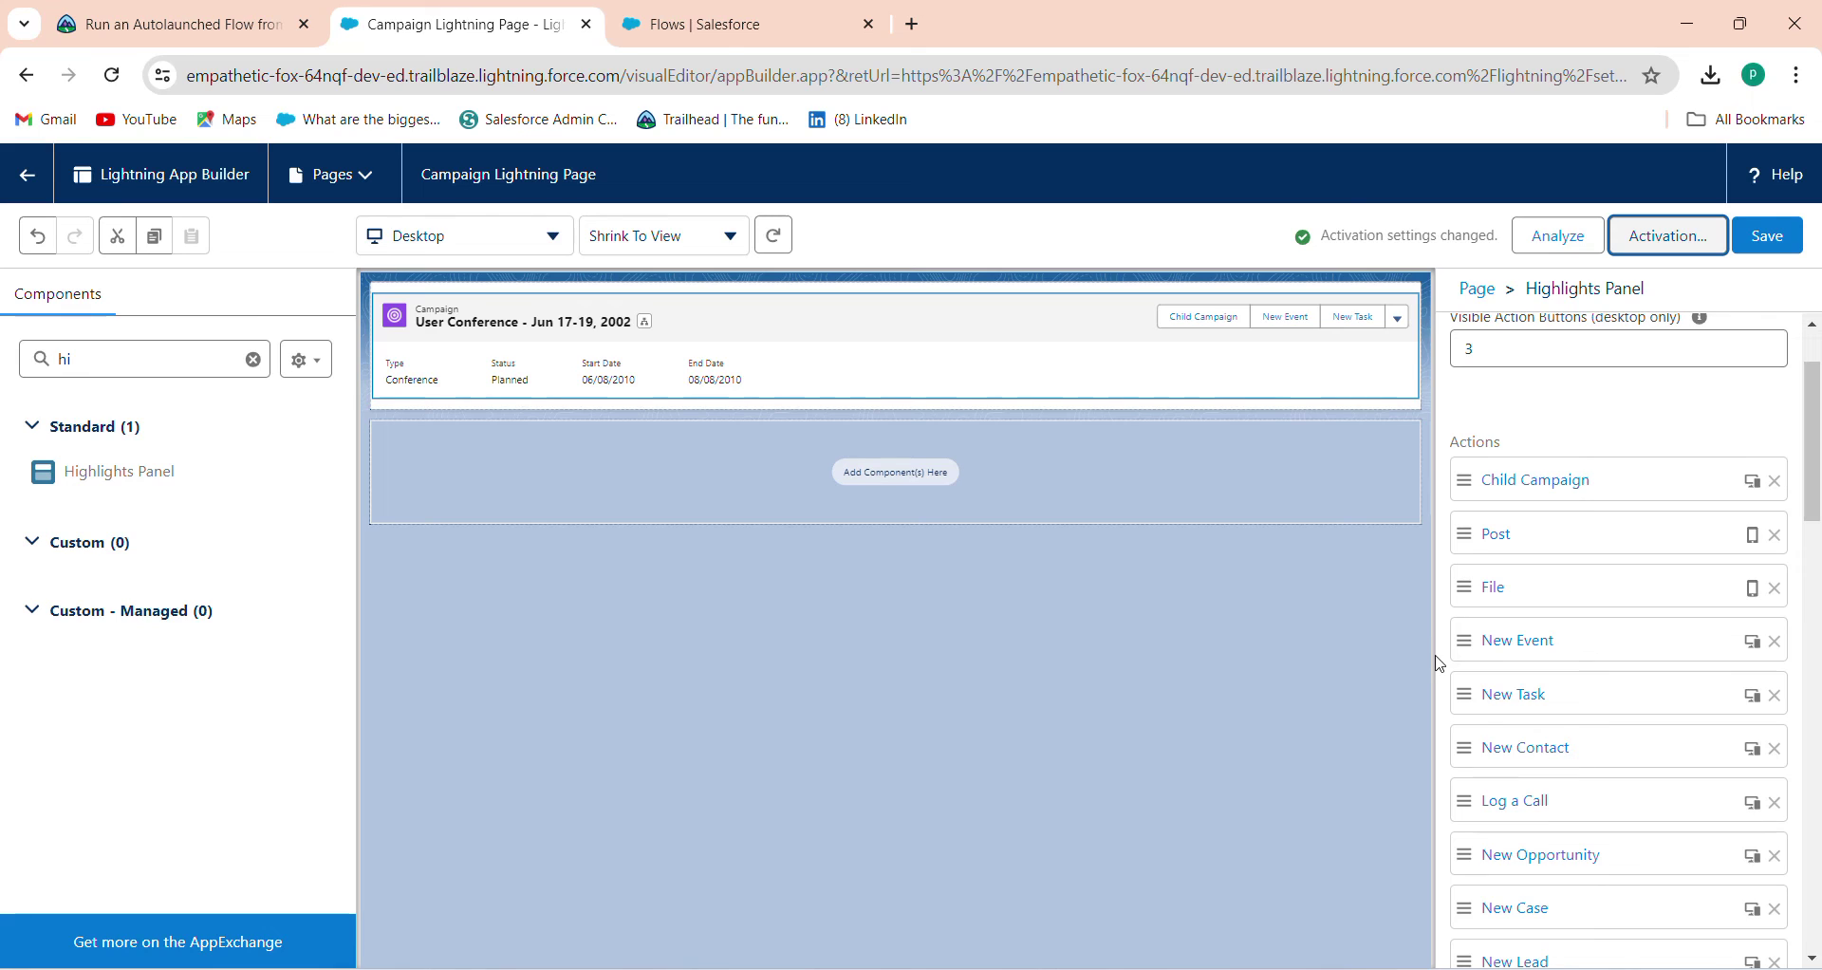
pyautogui.click(1767, 235)
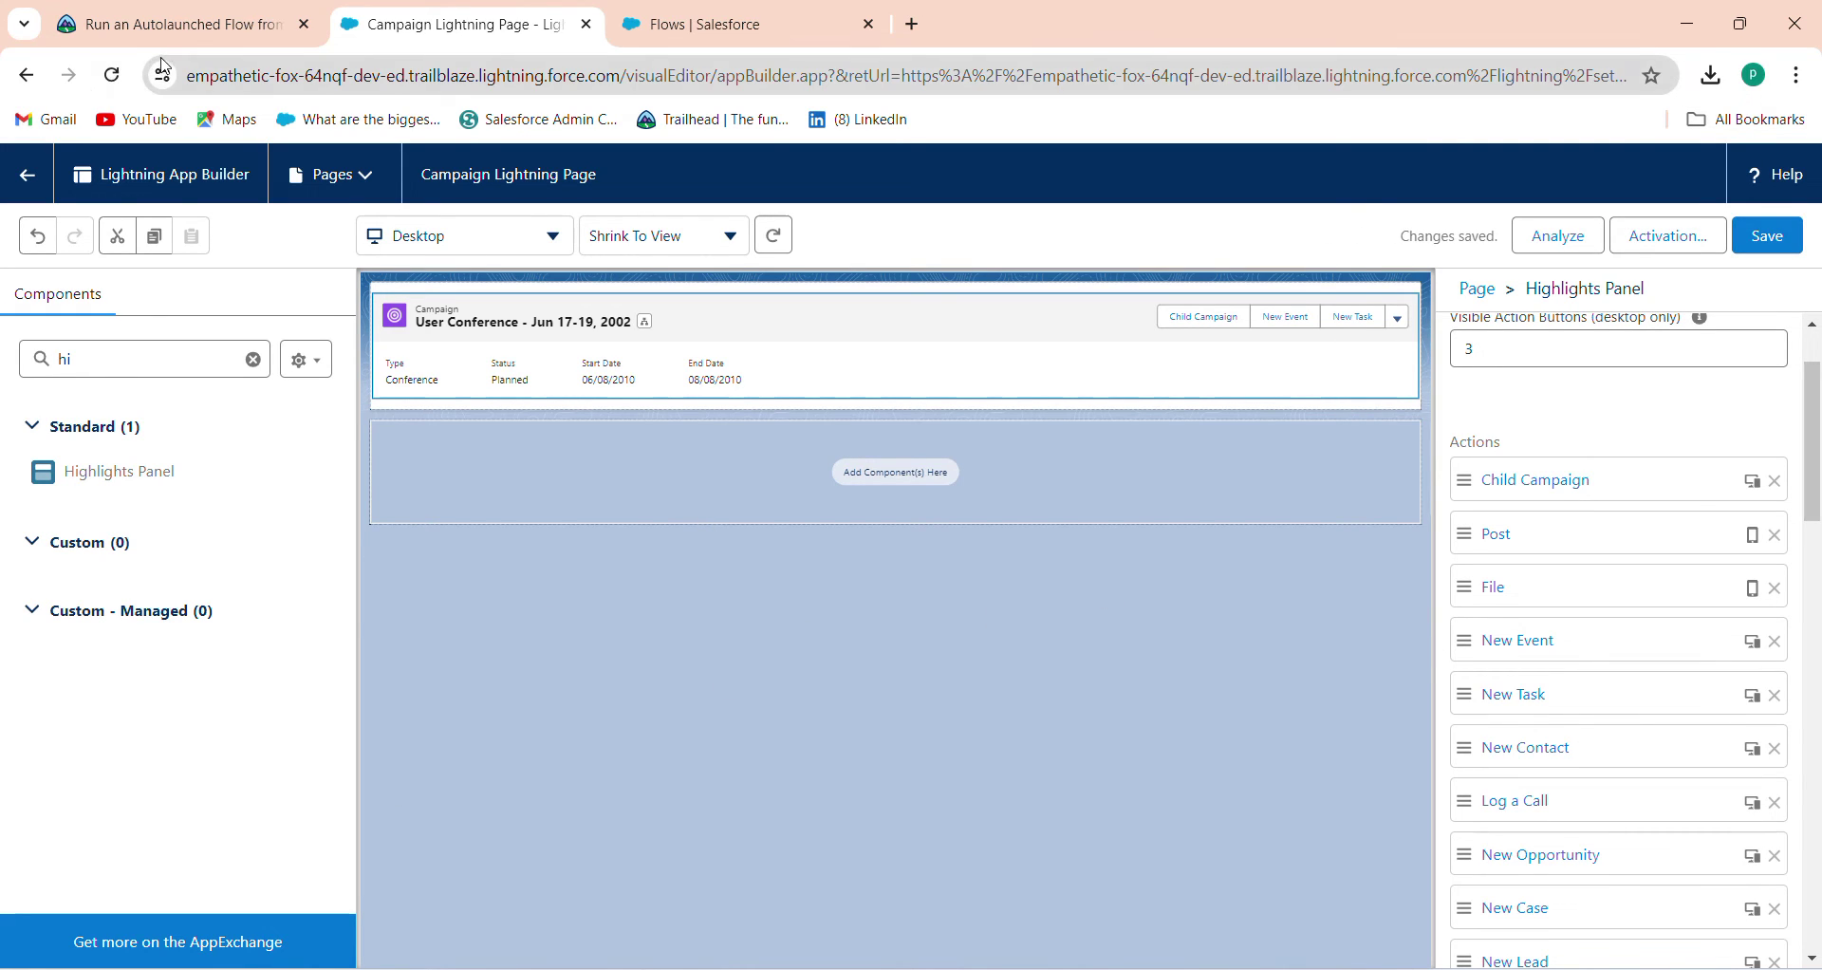
# Submit the Trailhead challenge for checking in Cunning Badger Playground and read the feedback.
pyautogui.click(201, 25)
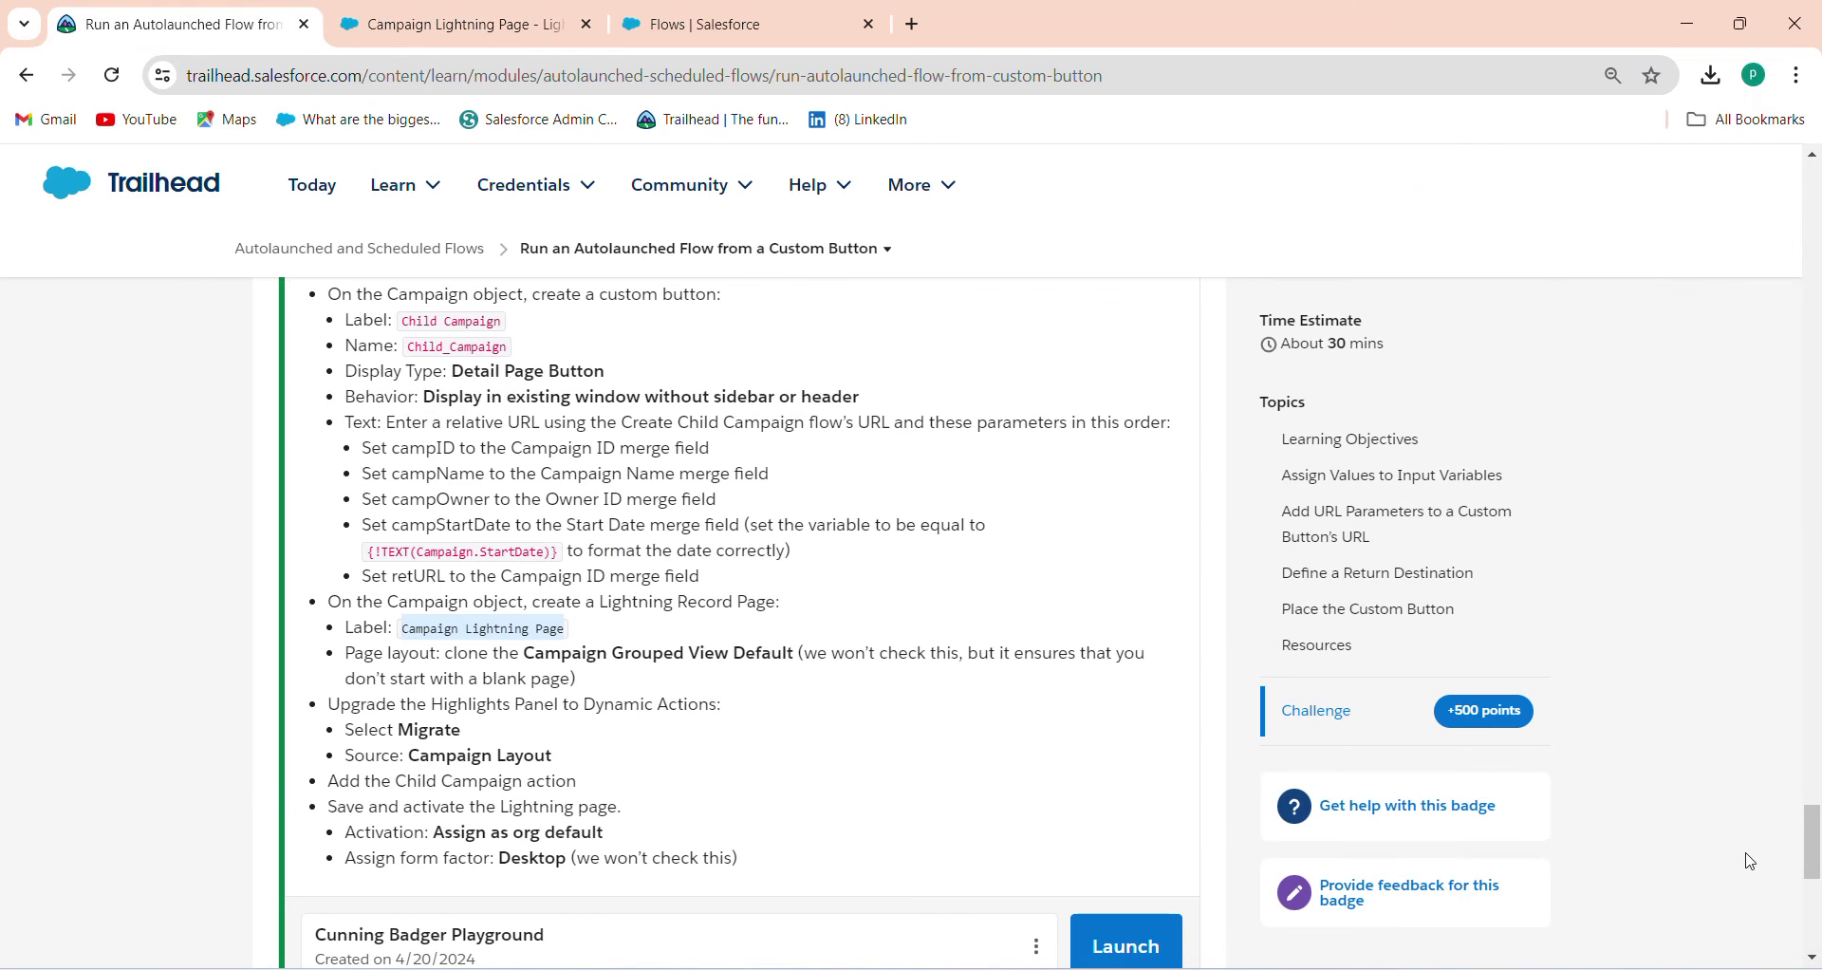
pyautogui.moveTo(1817, 867); pyautogui.dragTo(1817, 902)
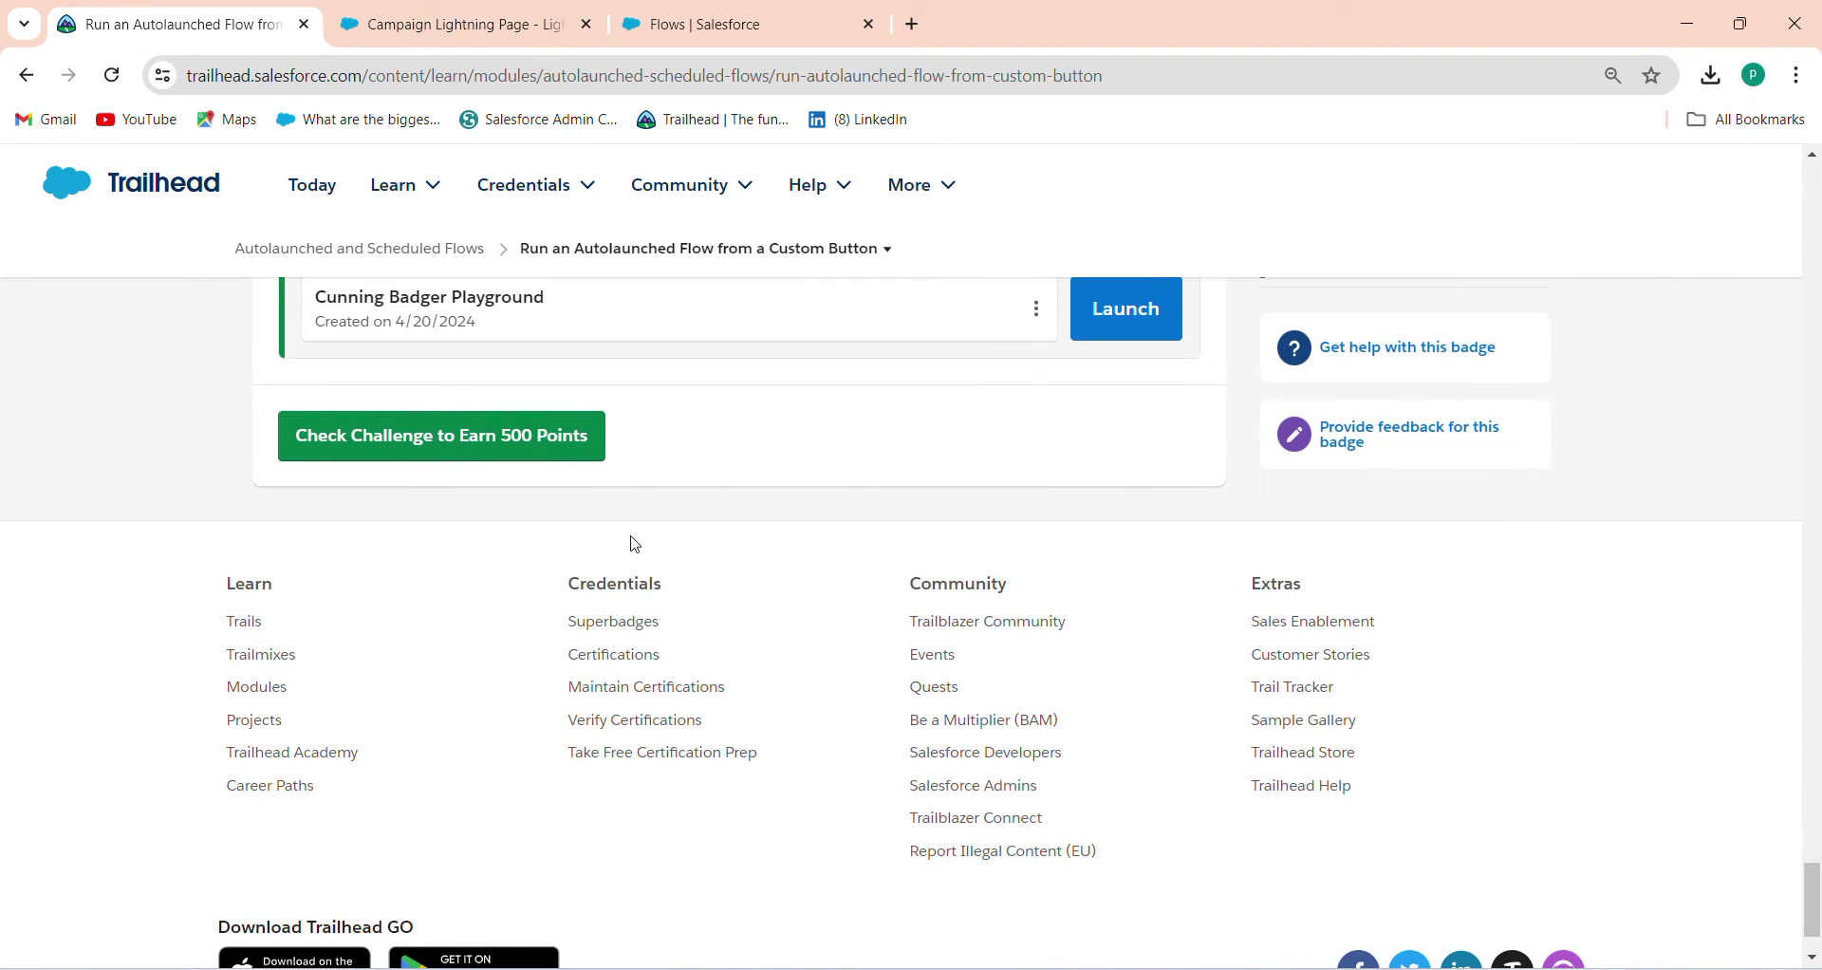
pyautogui.click(506, 440)
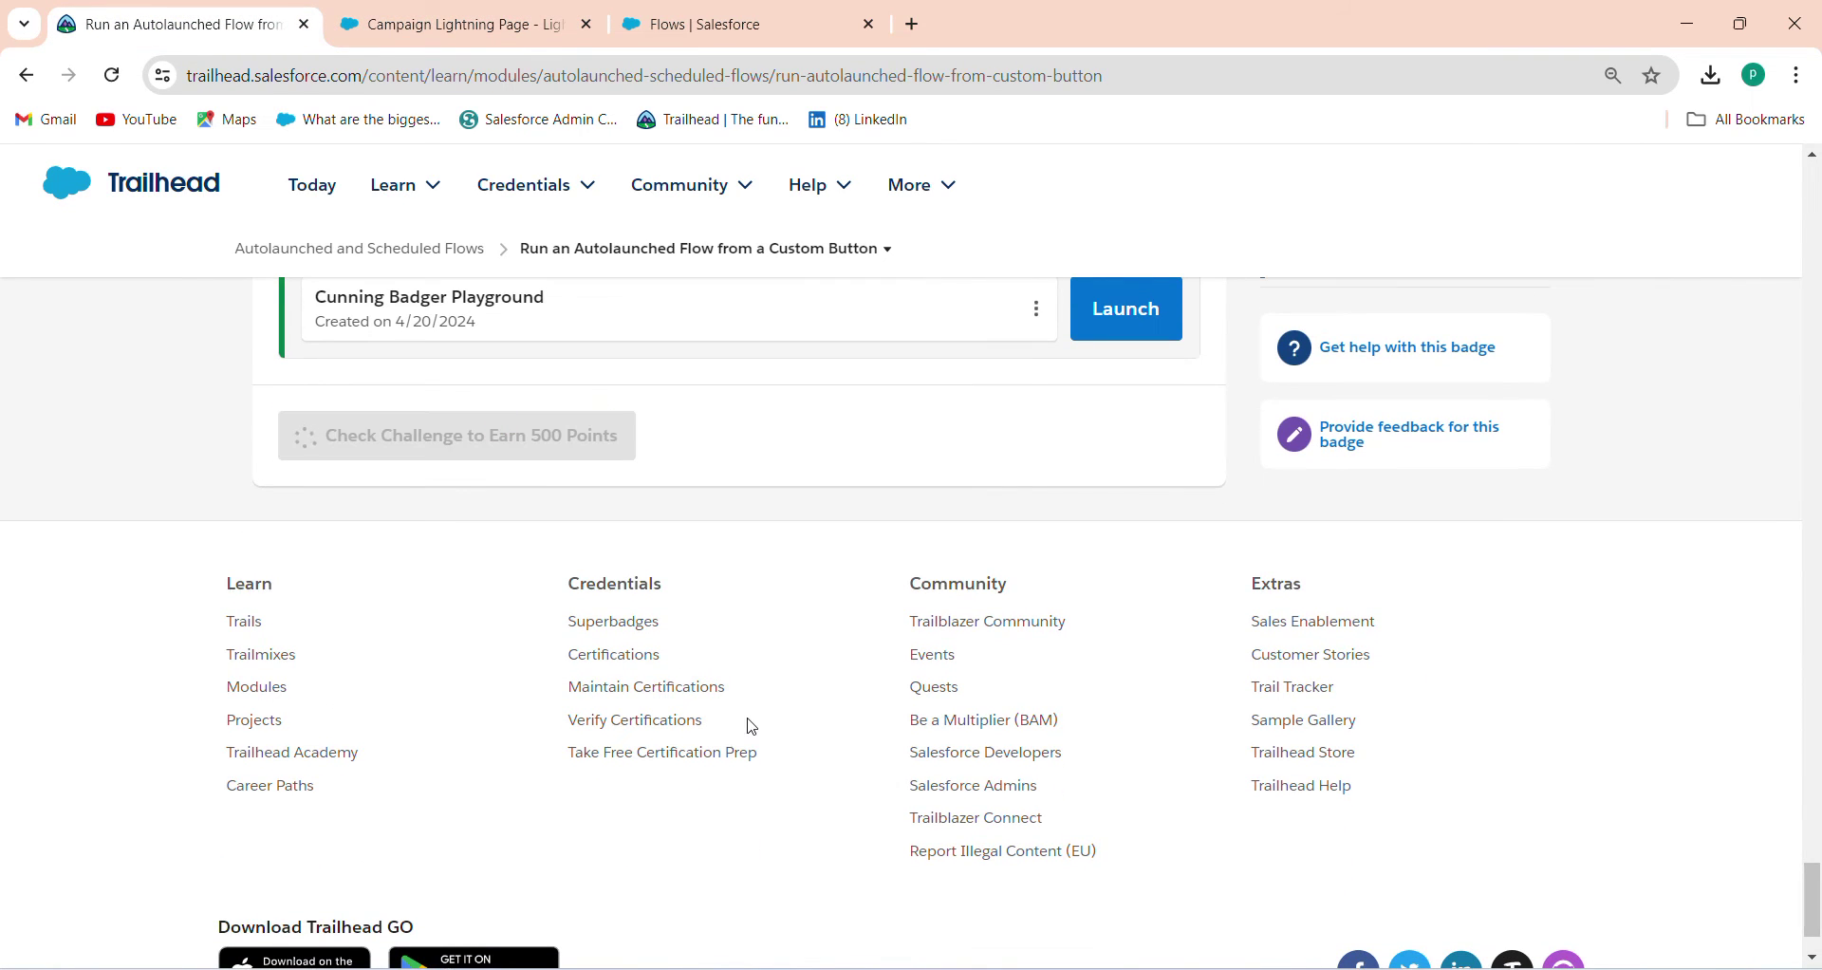
pyautogui.moveTo(1808, 913); pyautogui.dragTo(1815, 885)
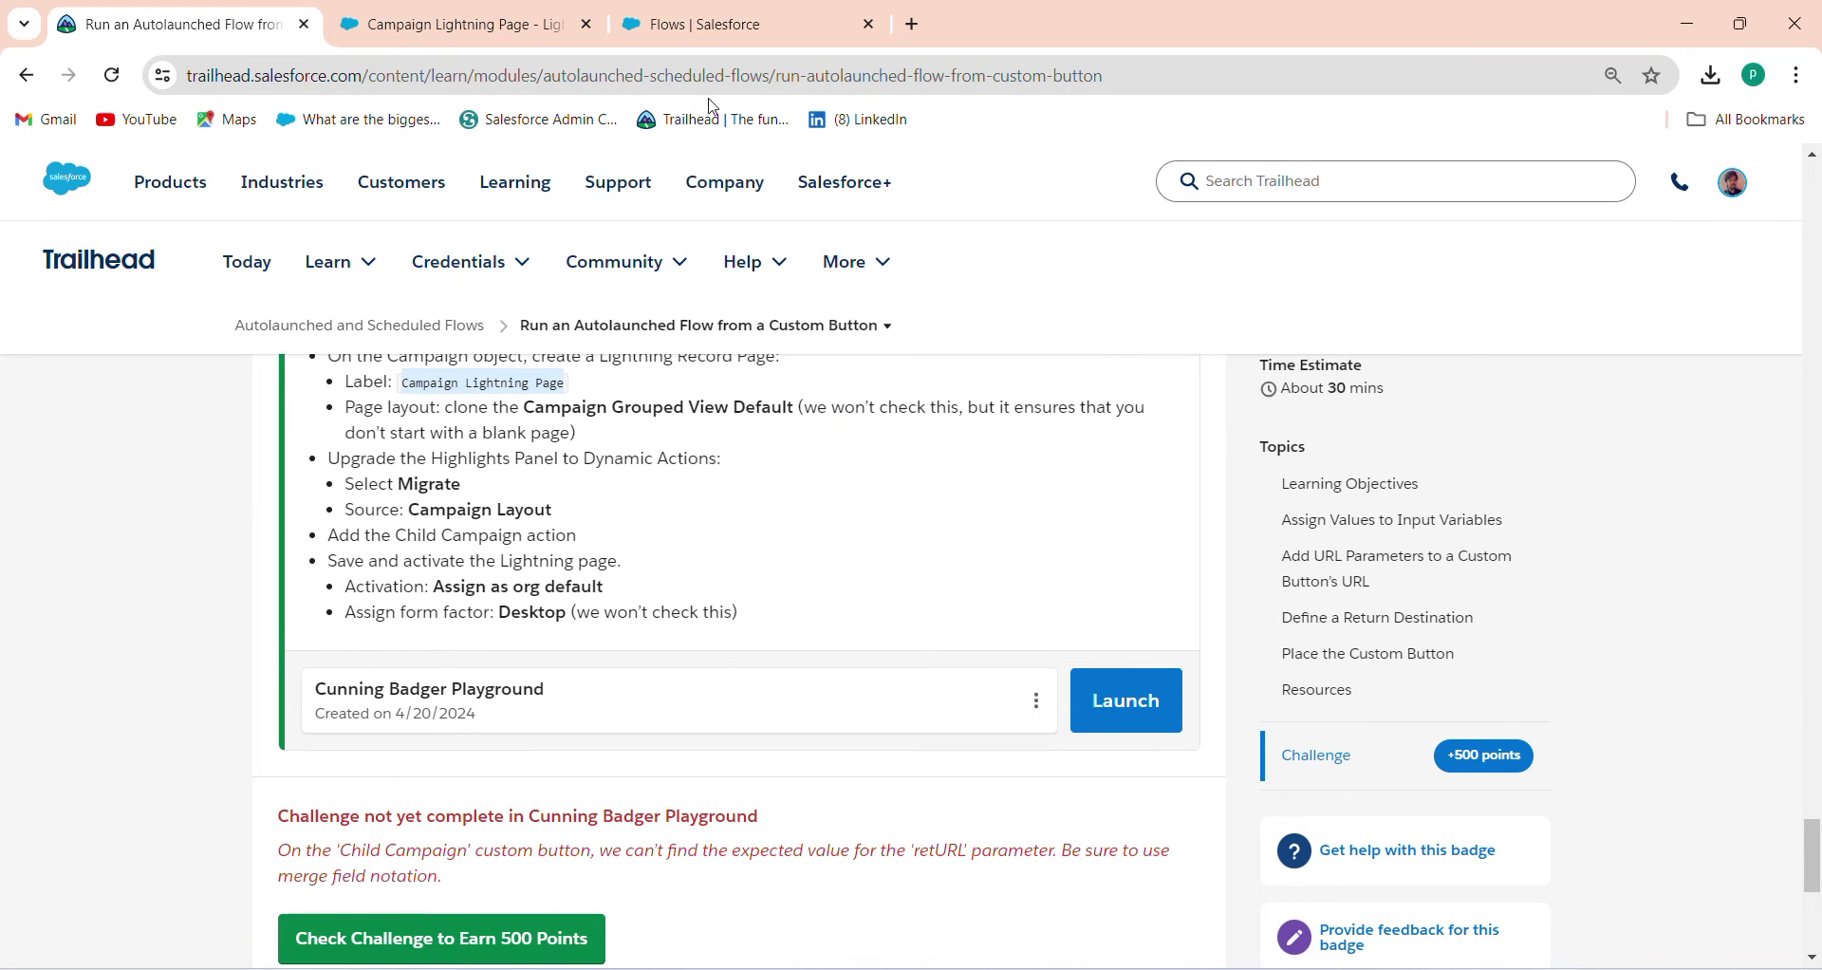
# Leave the Lightning App Builder and open the Campaign object's Child Campaign custom button for editing.
pyautogui.click(479, 9)
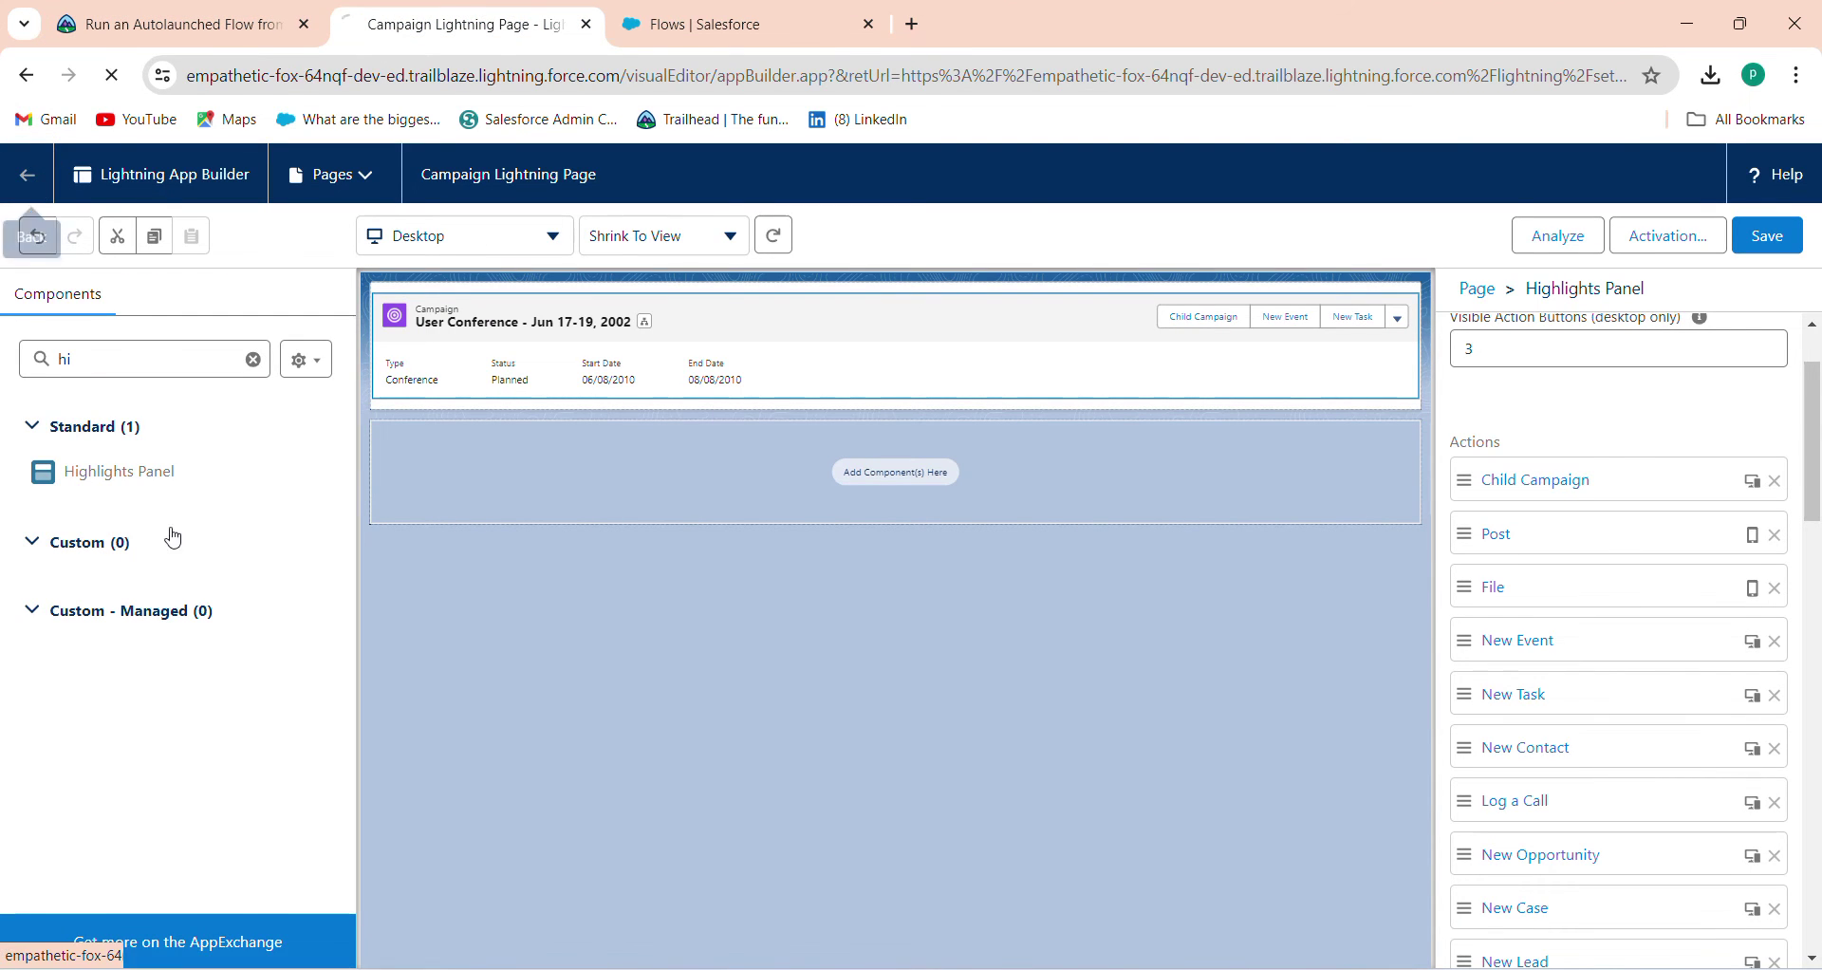
pyautogui.click(26, 174)
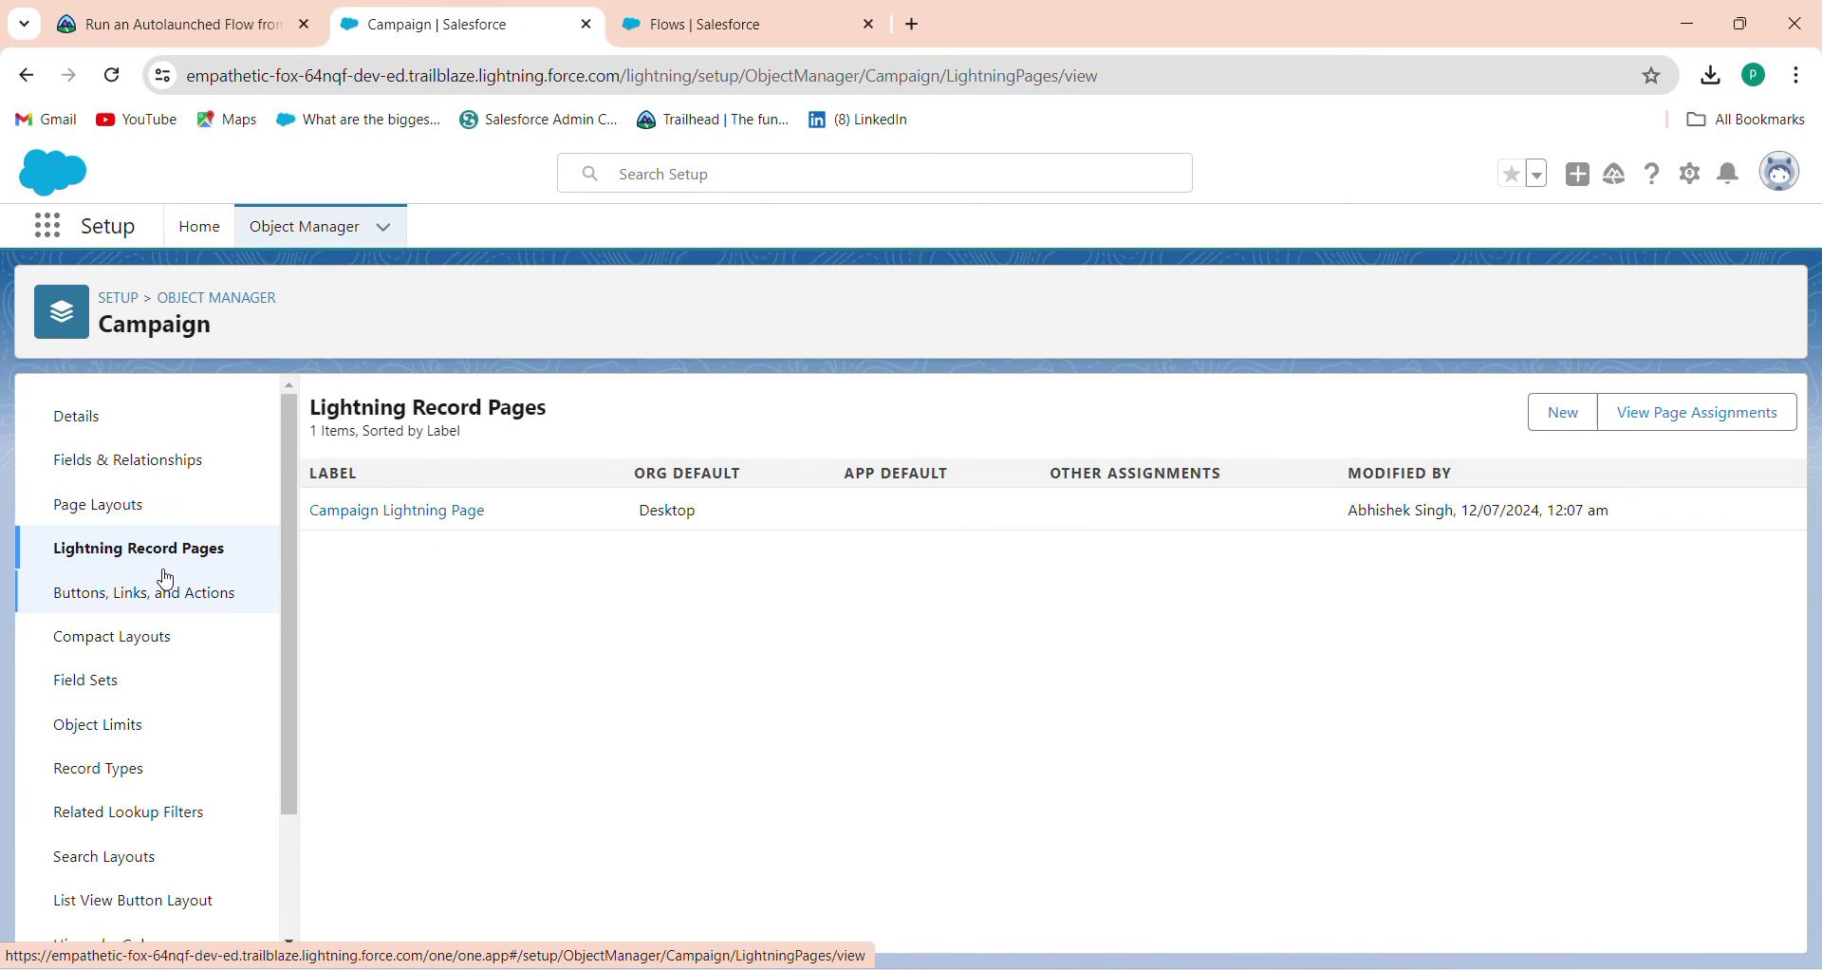
pyautogui.click(166, 585)
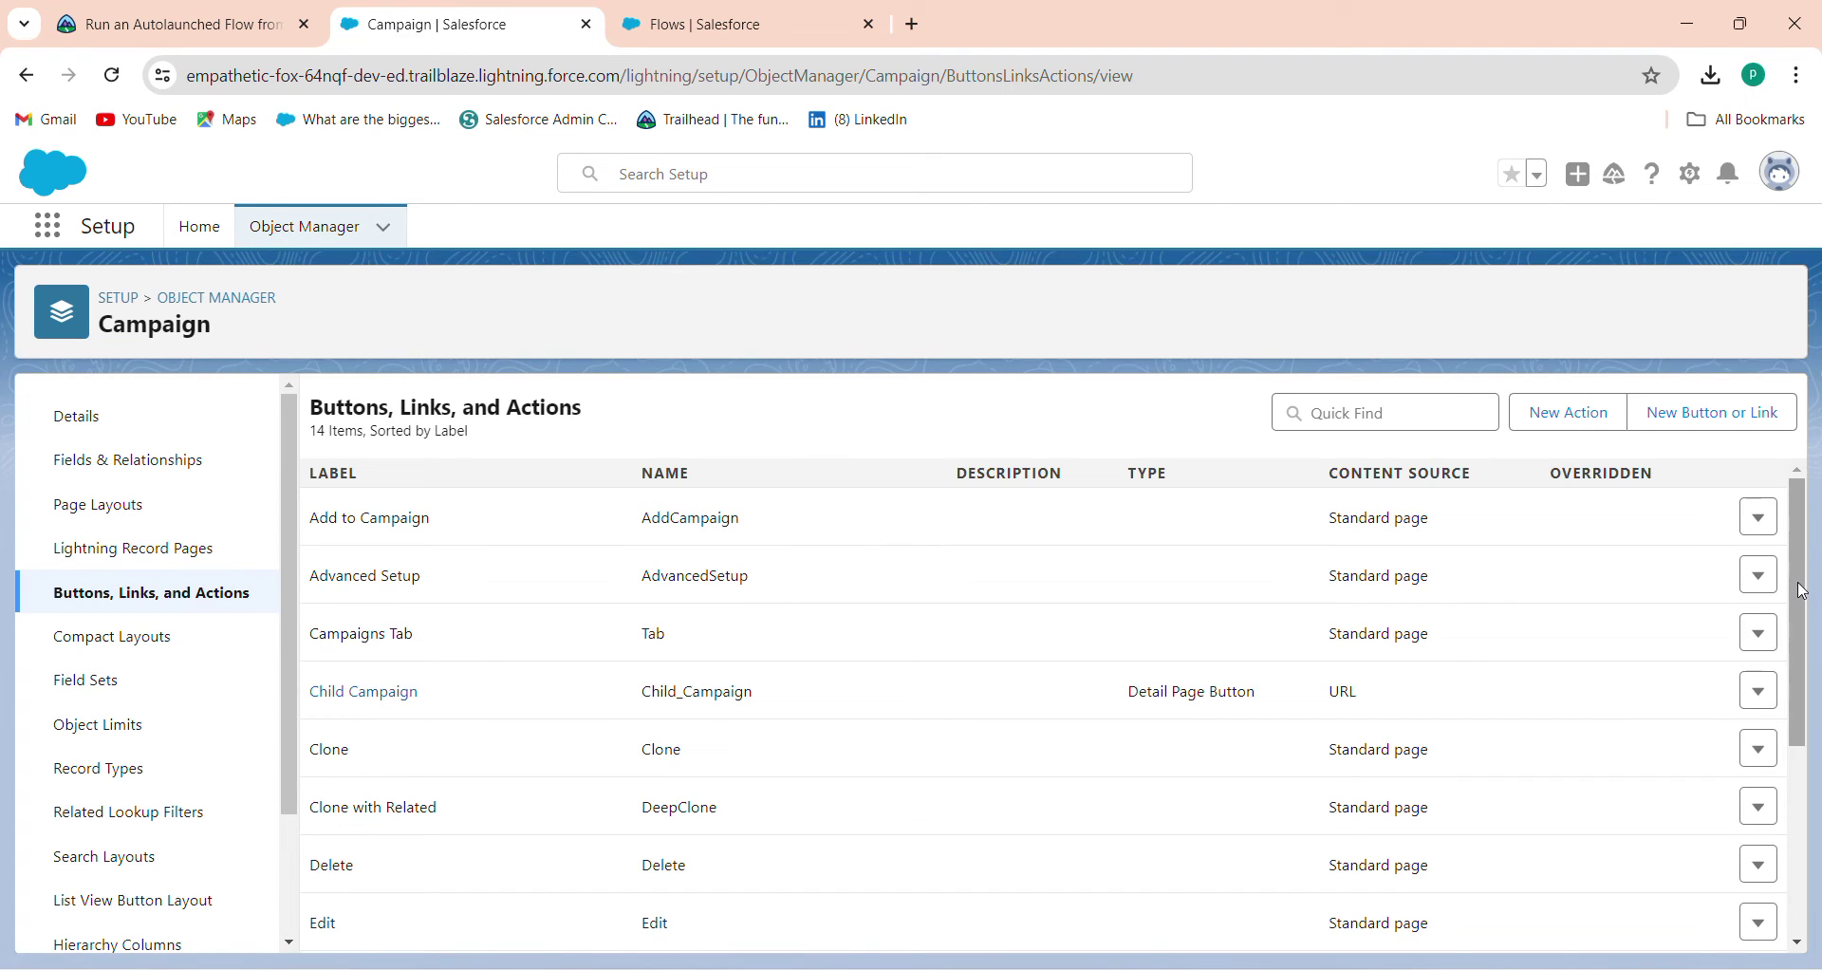
pyautogui.click(1759, 691)
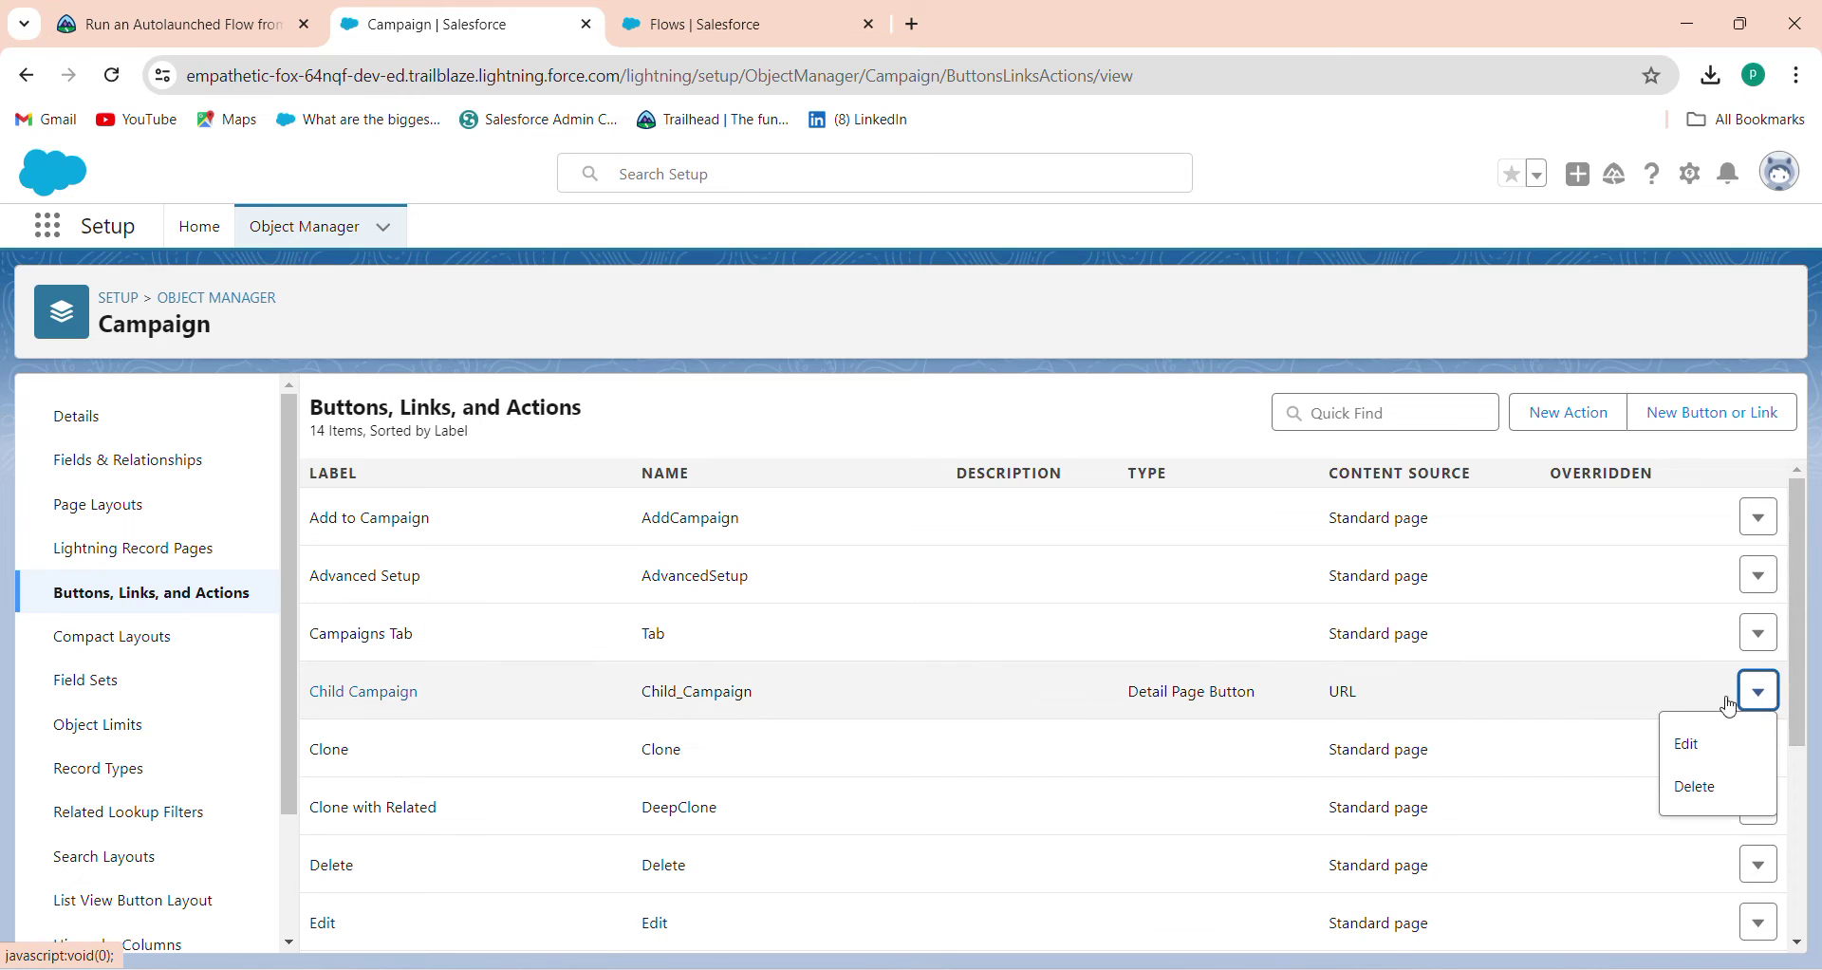
pyautogui.click(1680, 746)
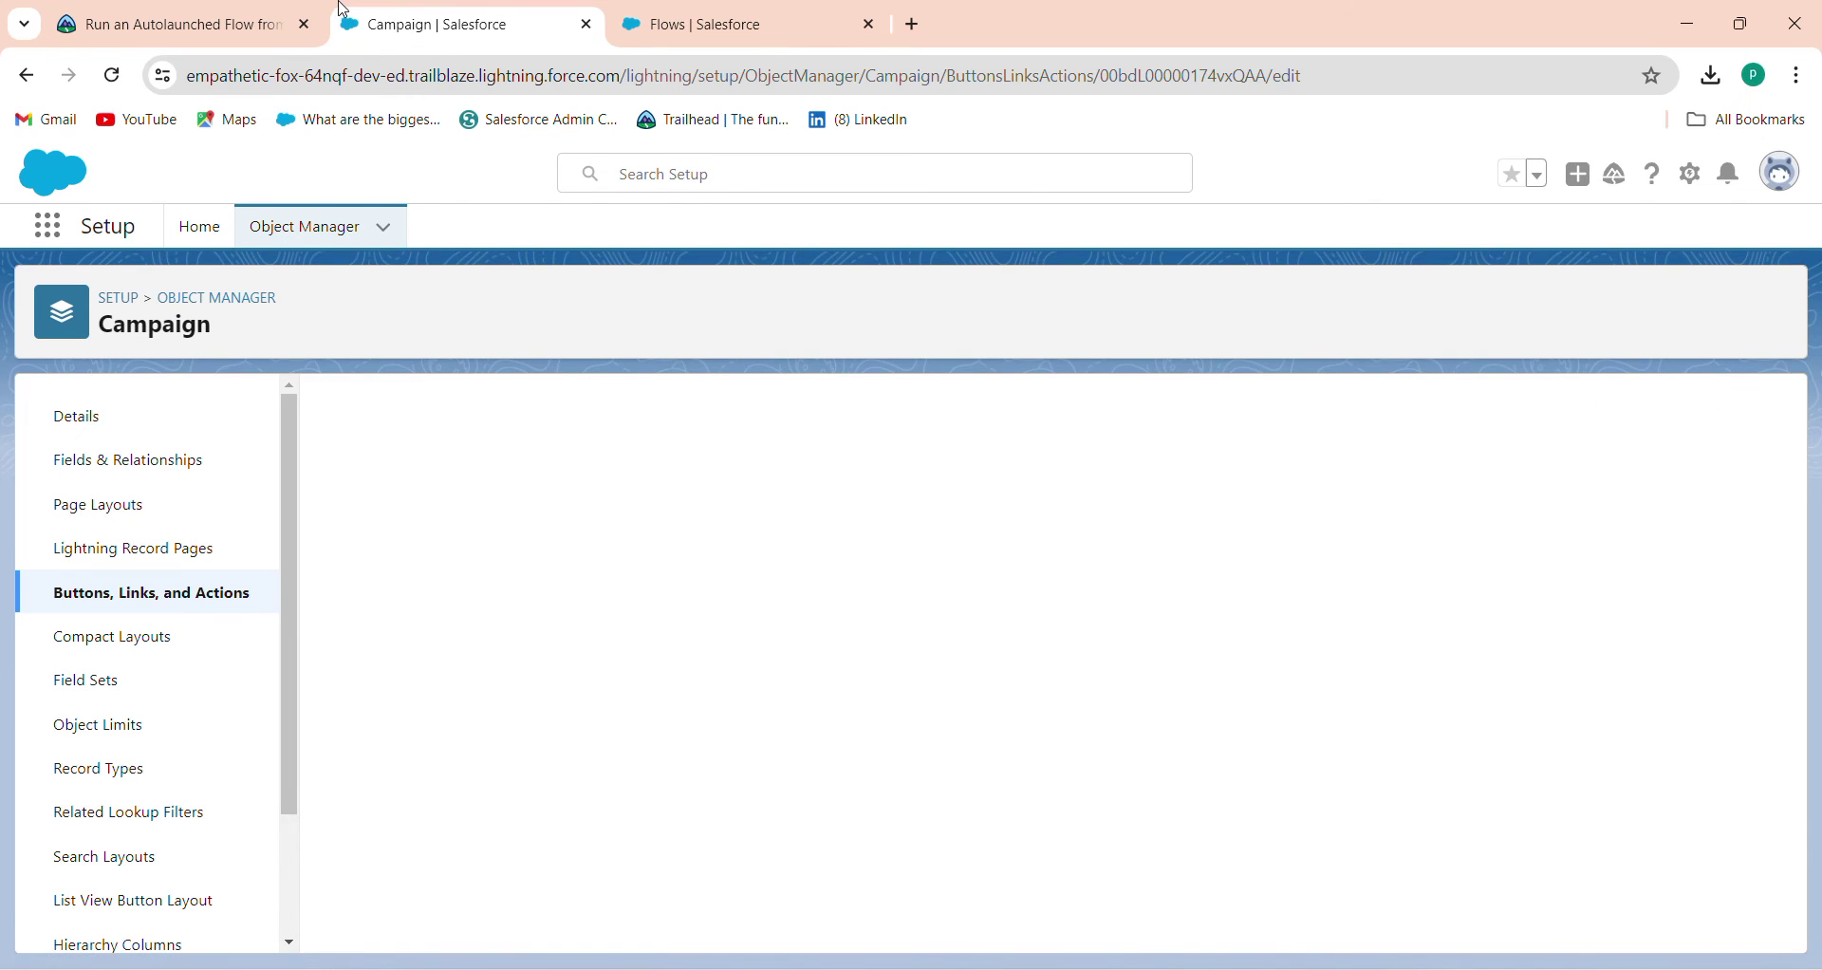
# Review the challenge's custom button URL requirements on the Trailhead page, including the retURL parameter, and return to the Child Campaign button editor.
pyautogui.click(171, 24)
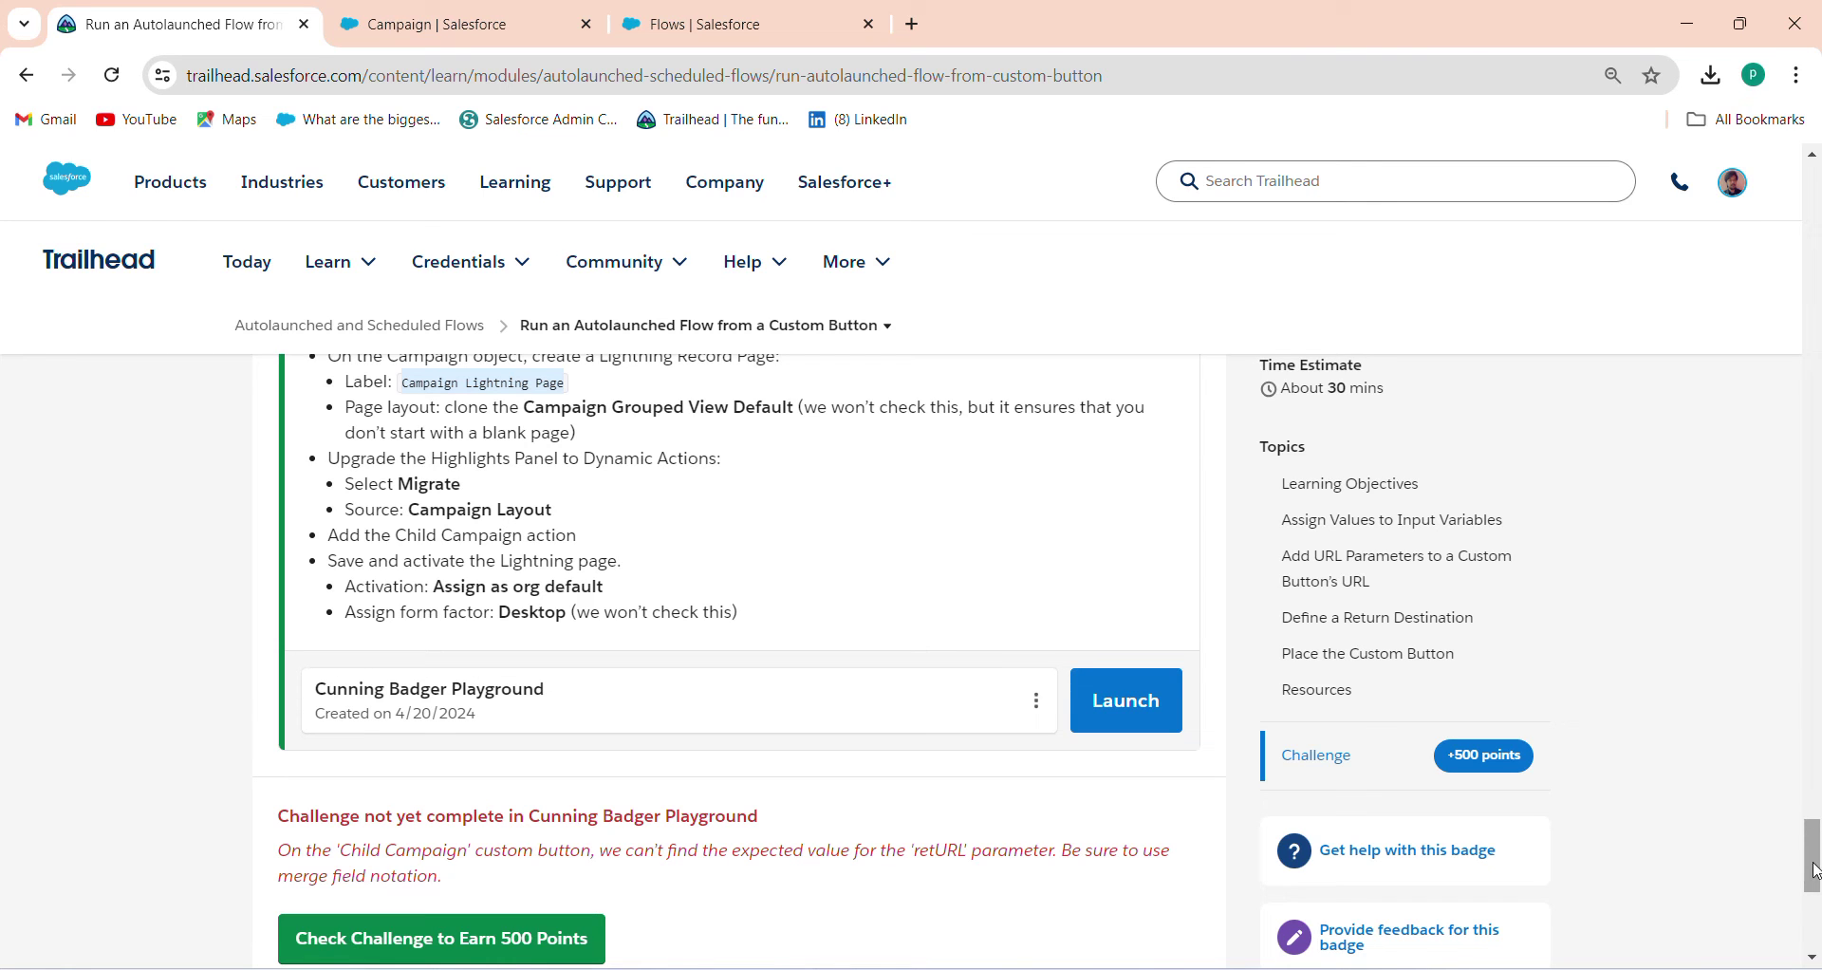
pyautogui.moveTo(1815, 870); pyautogui.dragTo(1815, 831)
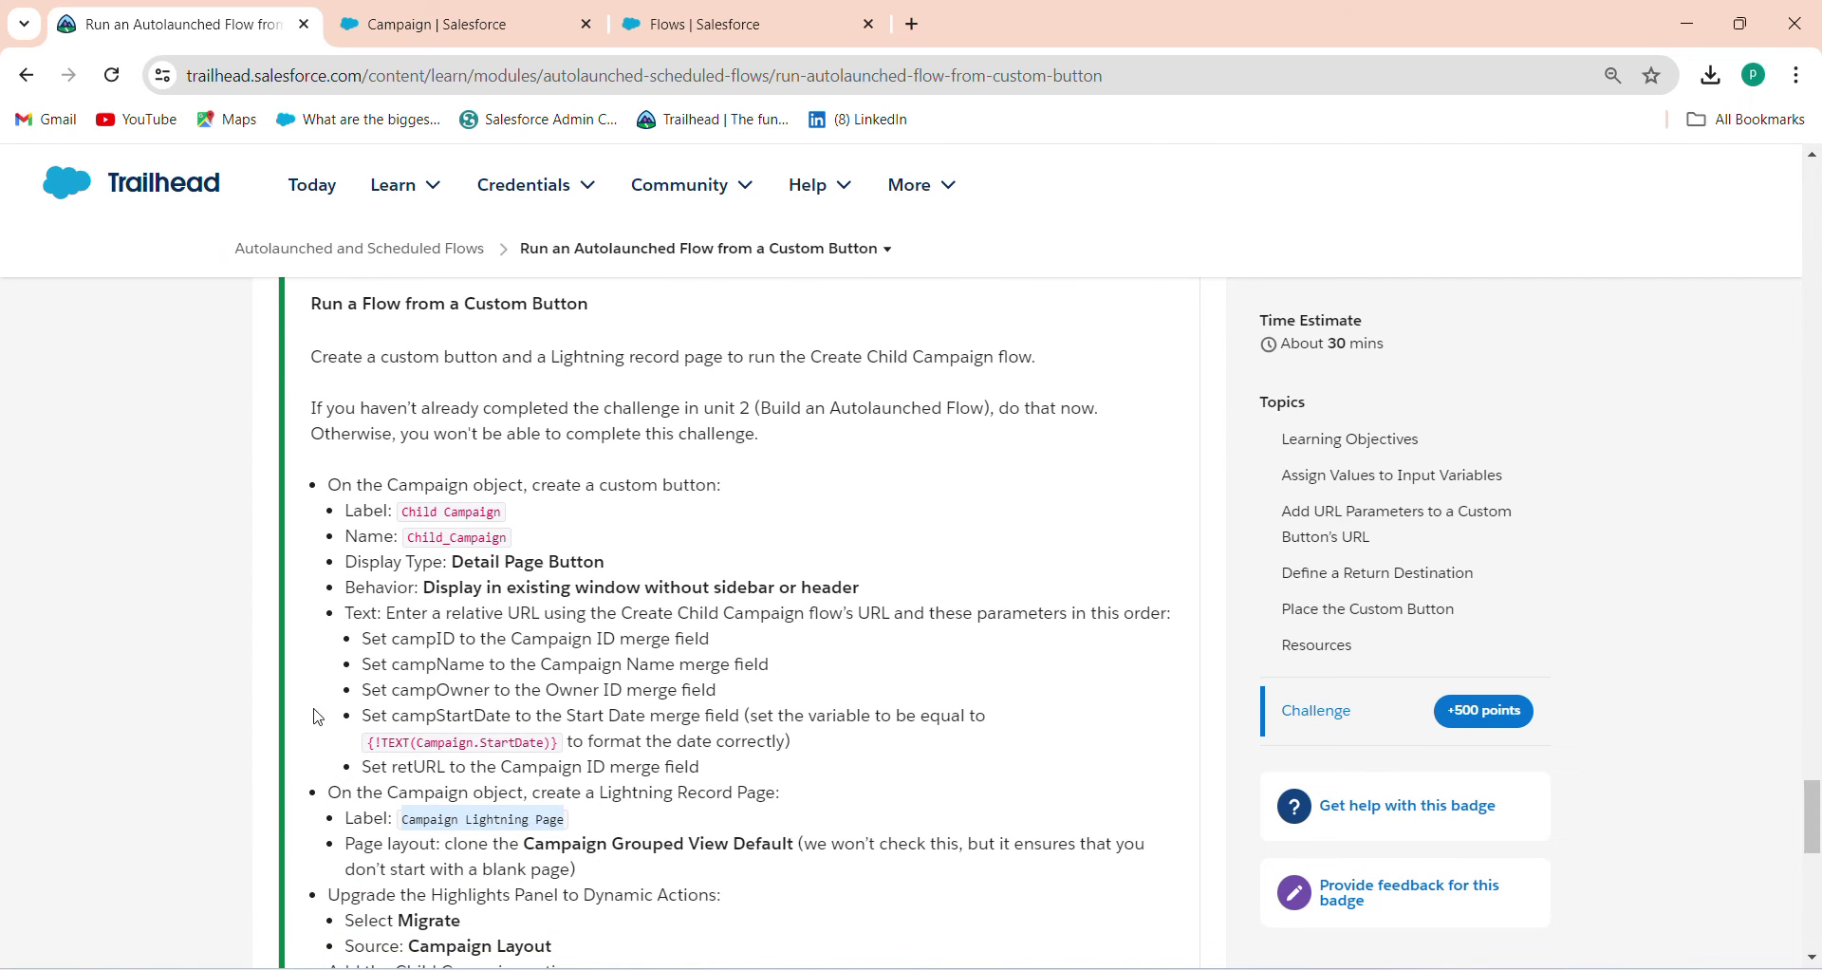
pyautogui.click(575, 11)
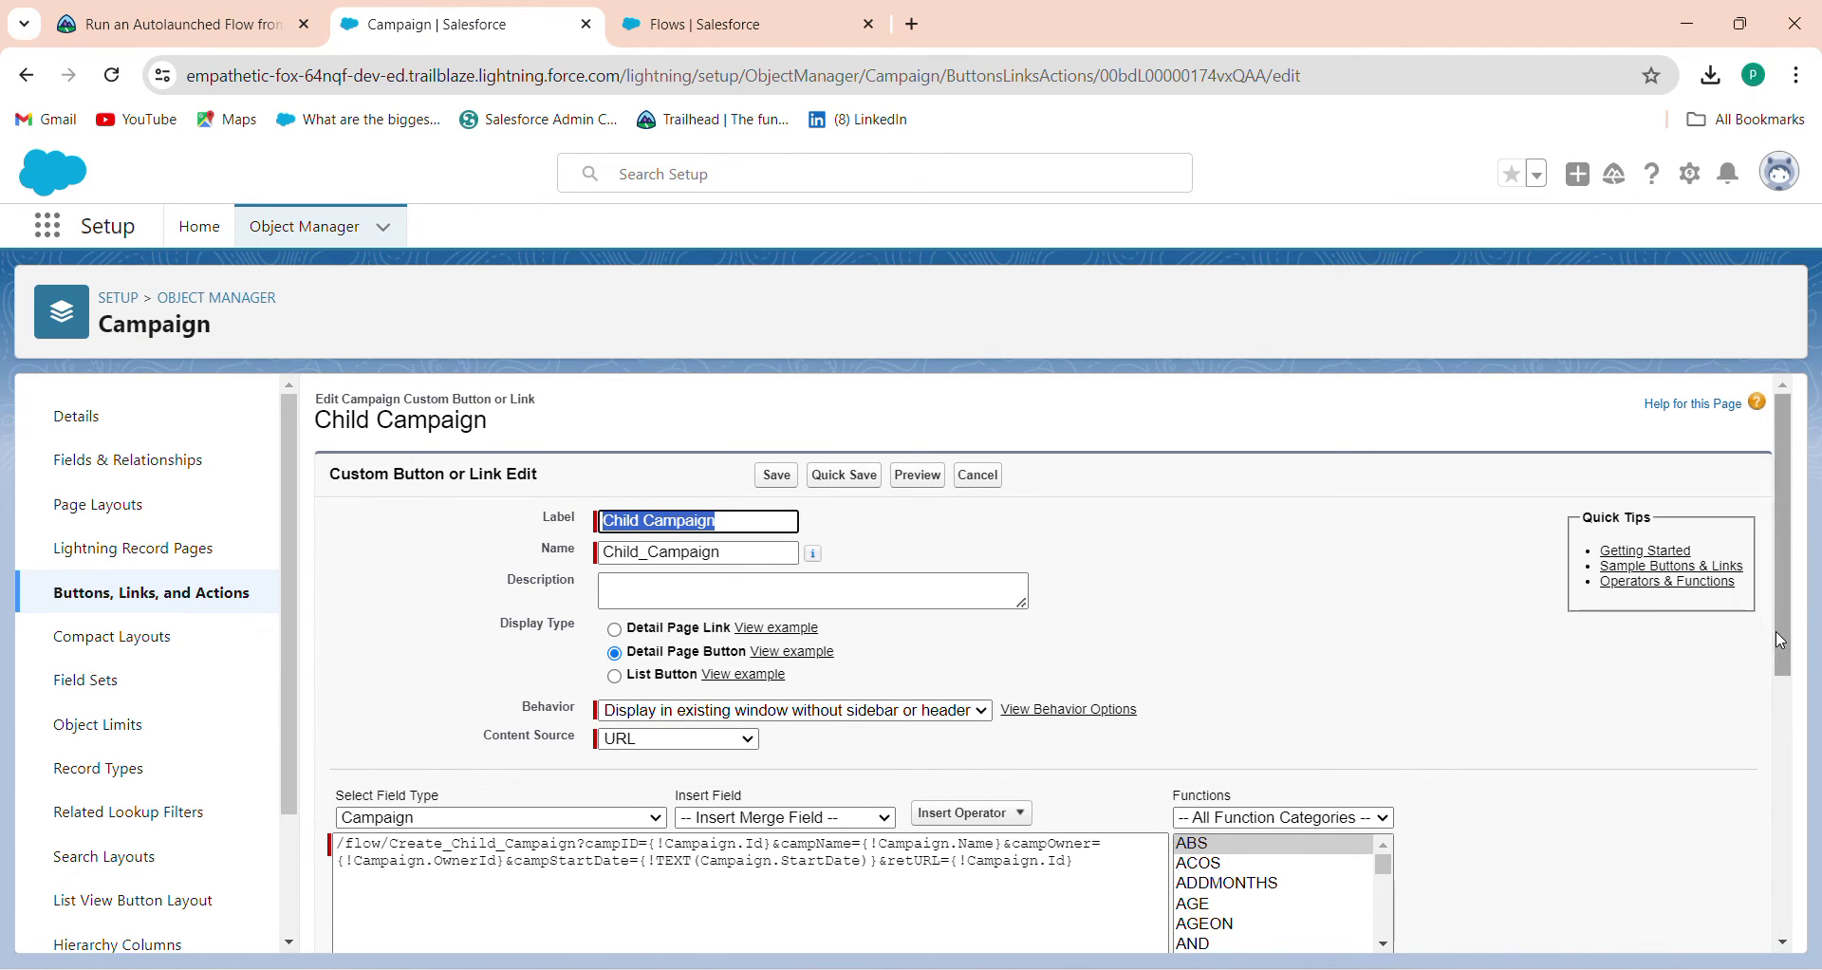
# Replace the retURL value in the Child Campaign button's URL with the Campaign ID merge field {!Campaign.Id} and save the button.
pyautogui.moveTo(1781, 642); pyautogui.dragTo(1760, 759)
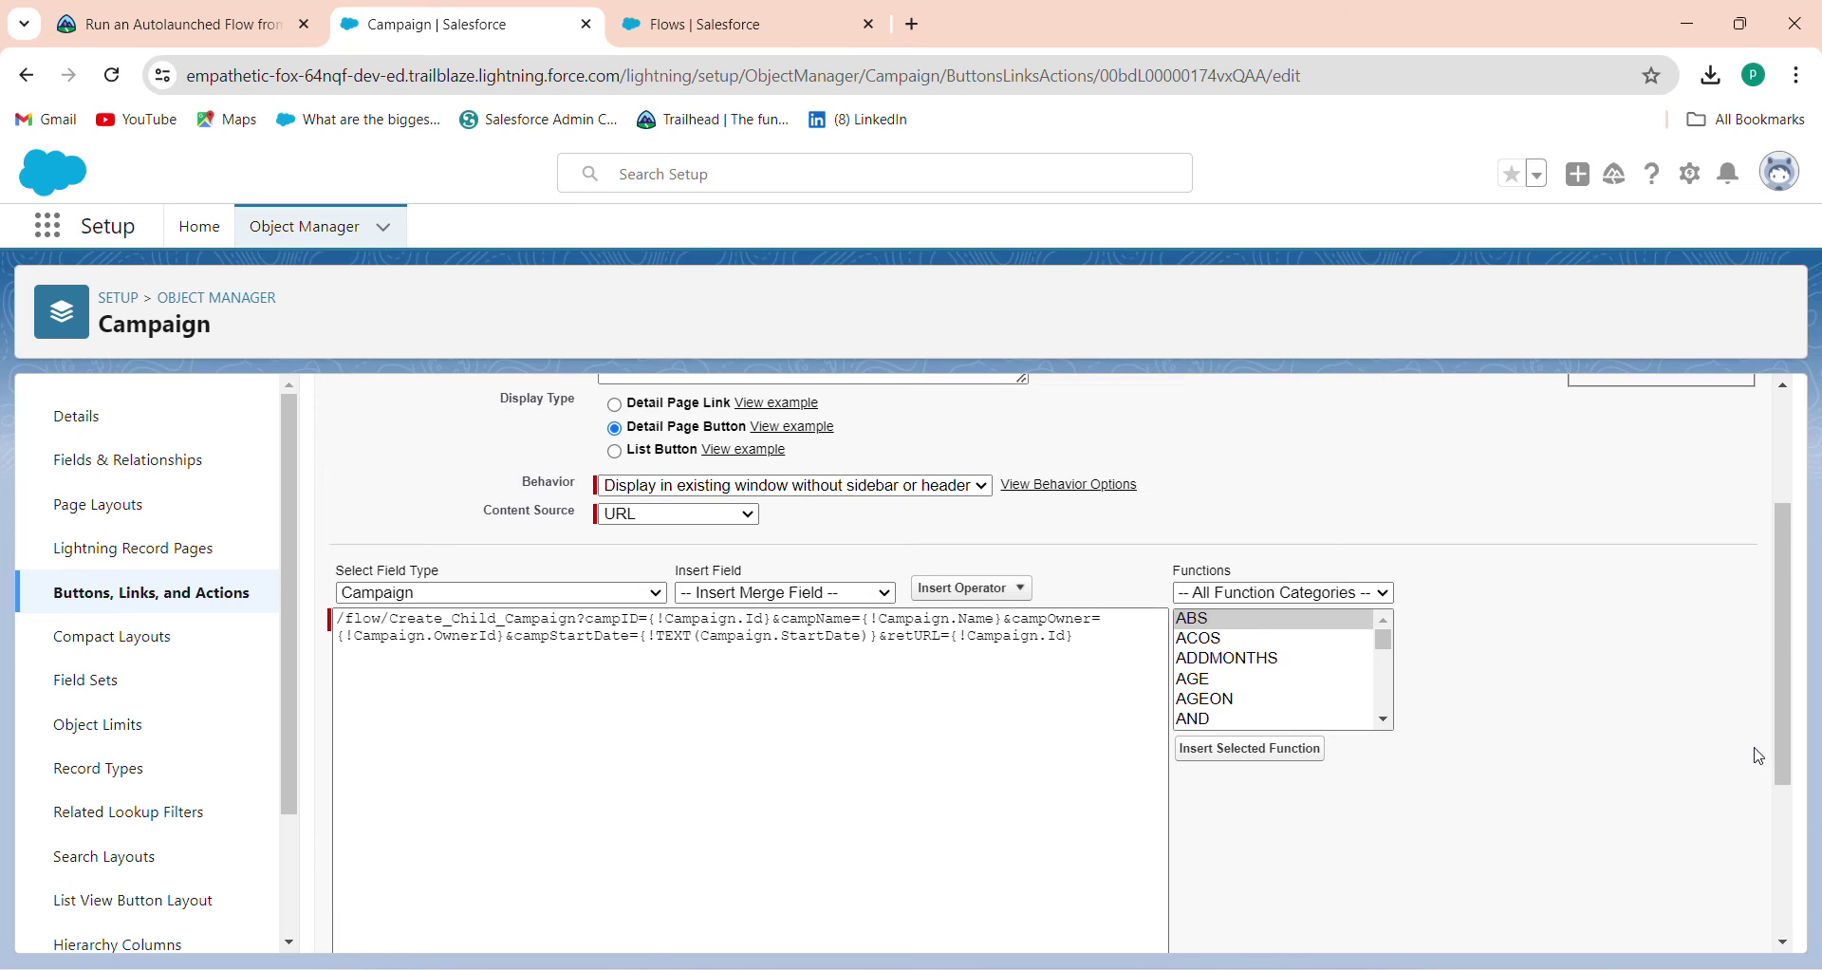
pyautogui.click(1085, 635)
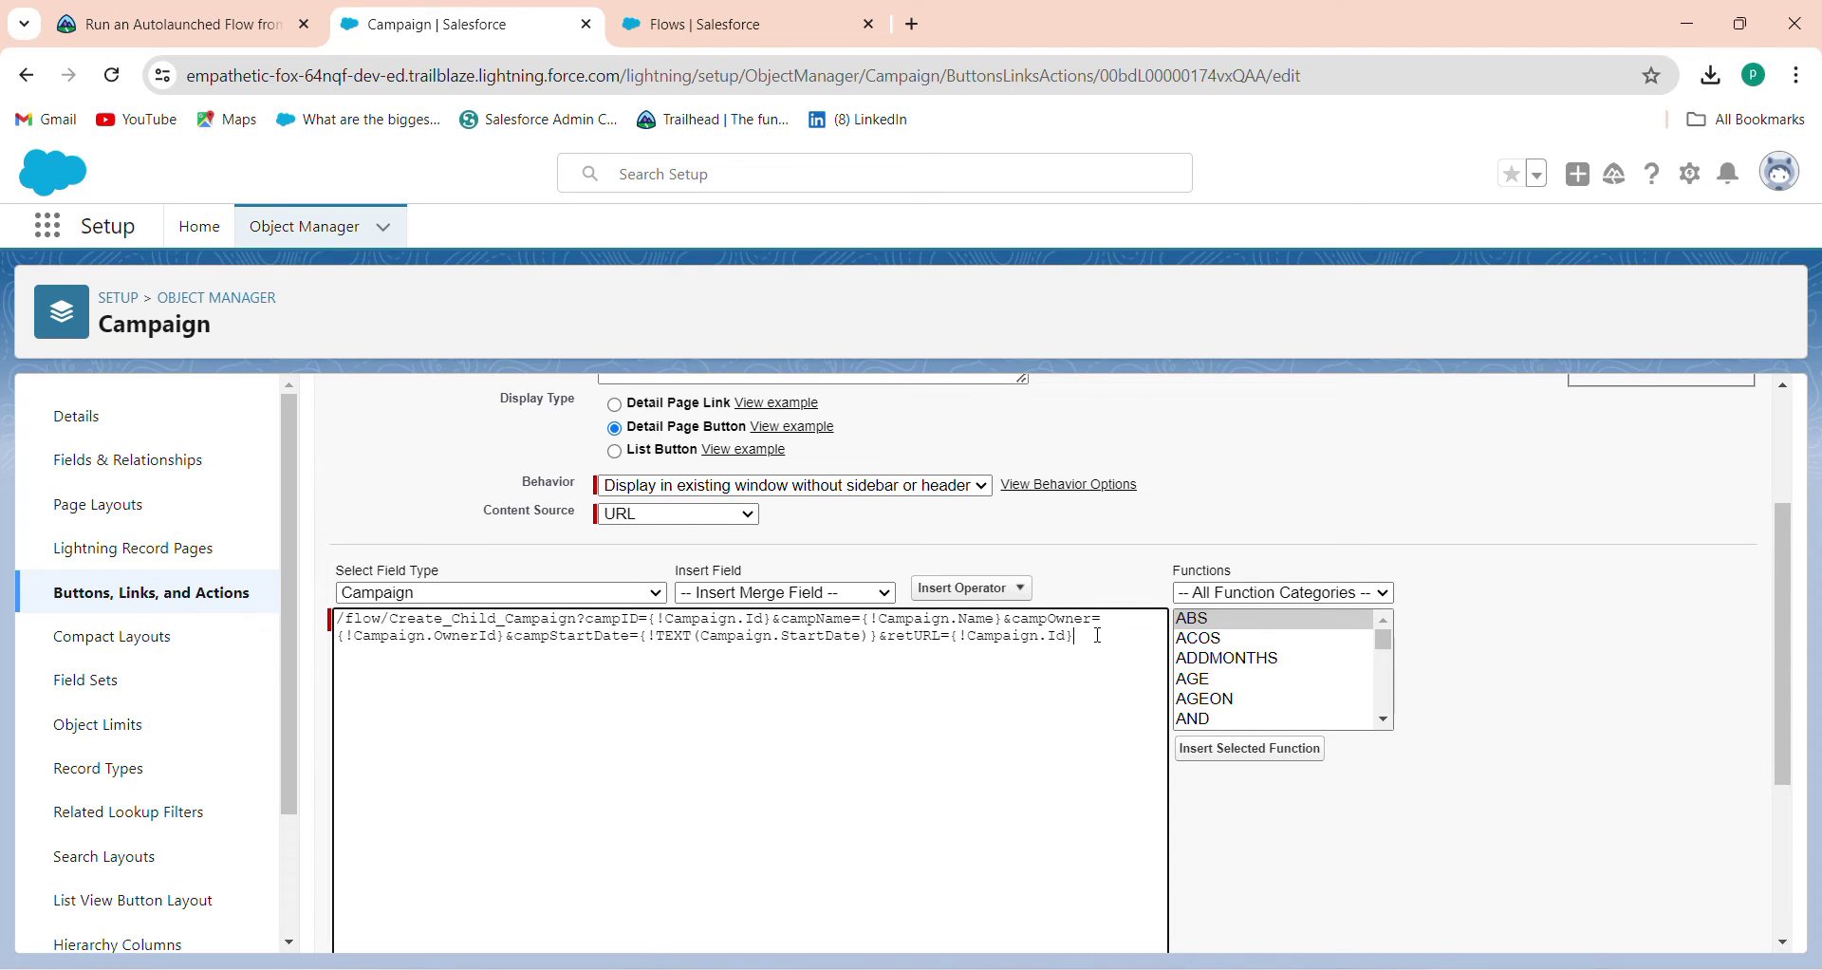
pyautogui.press('BackSpace')
pyautogui.press('BackSpace')
pyautogui.press('BackSpace')
pyautogui.press('BackSpace')
pyautogui.press('BackSpace')
pyautogui.press('BackSpace')
pyautogui.press('BackSpace')
pyautogui.press('BackSpace')
pyautogui.press('BackSpace')
pyautogui.press('BackSpace')
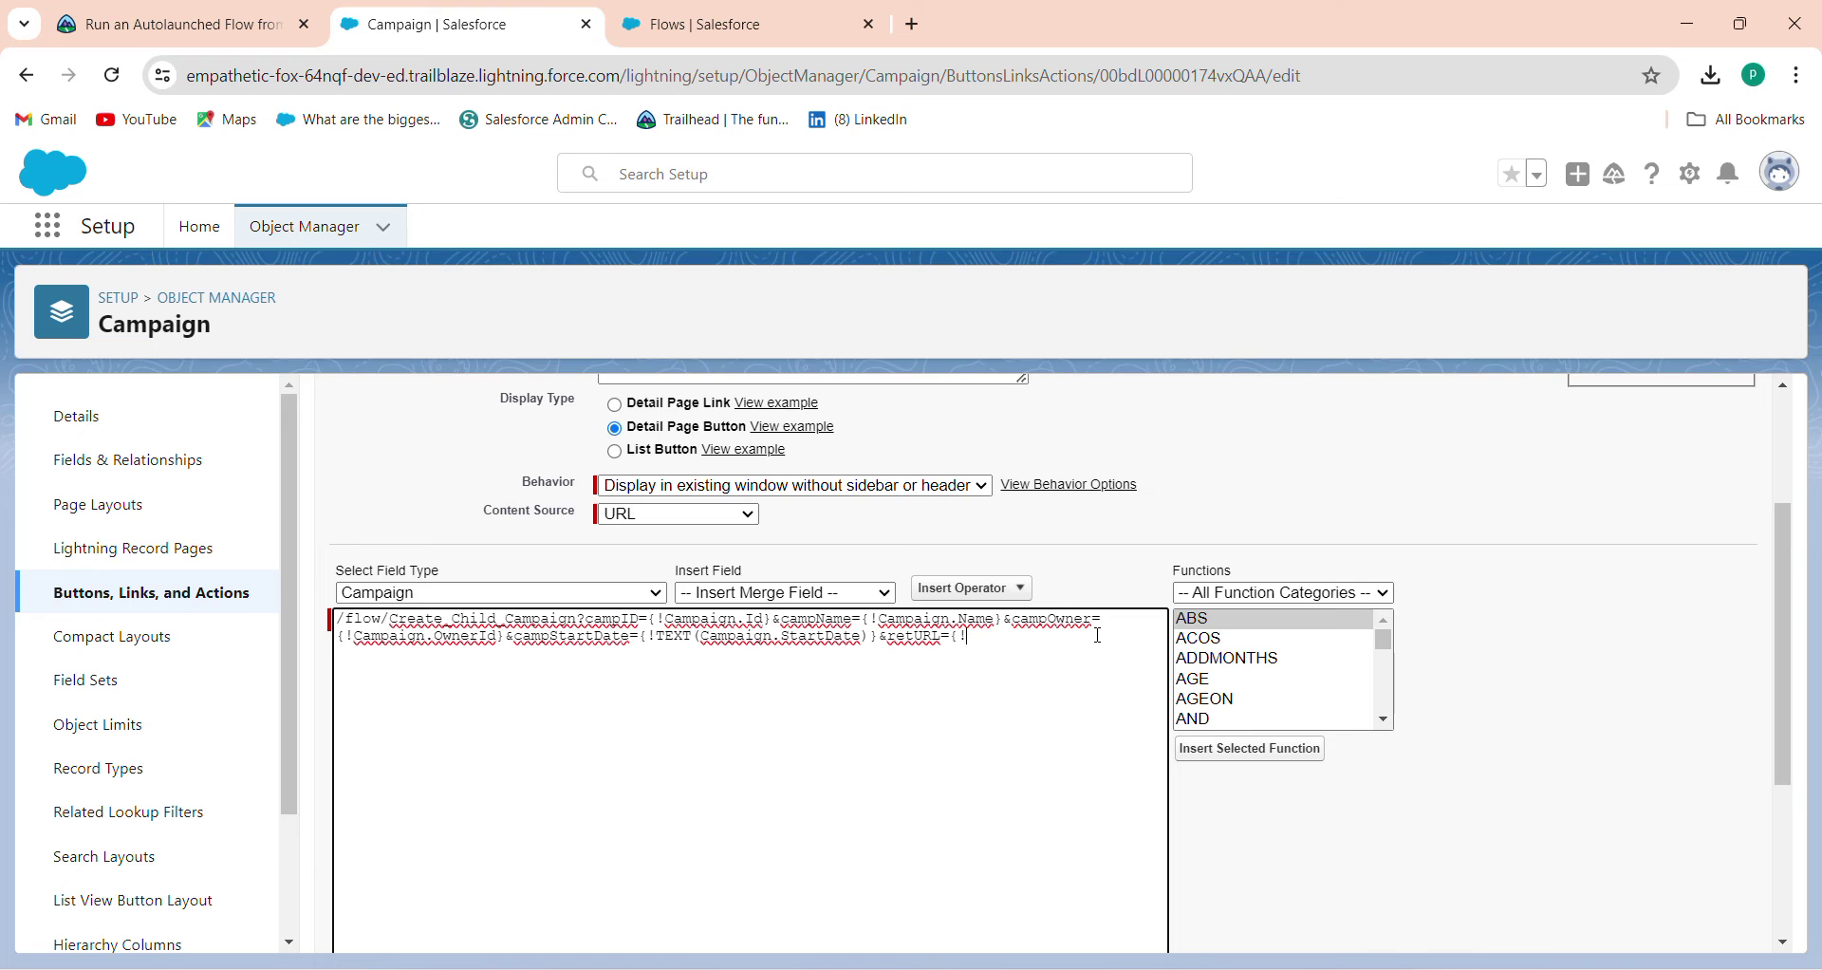
pyautogui.press('BackSpace')
pyautogui.press('BackSpace')
pyautogui.click(820, 595)
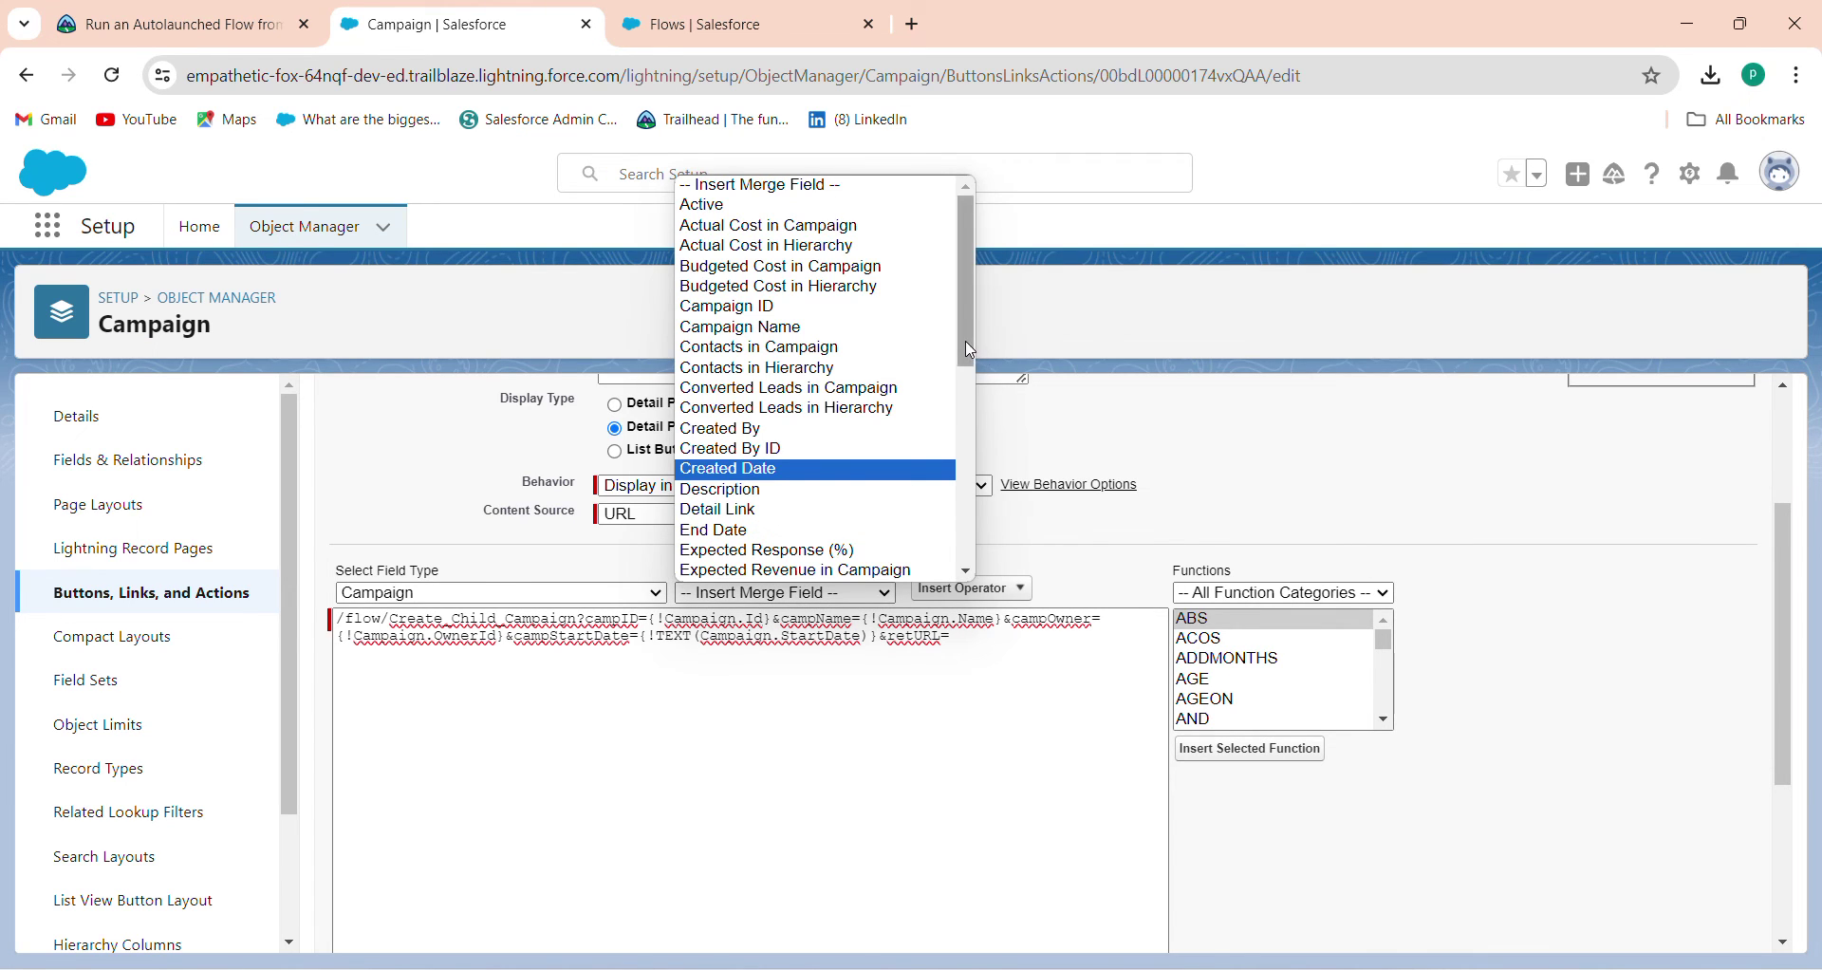
pyautogui.moveTo(970, 351)
pyautogui.mouseDown()
pyautogui.moveTo(958, 574)
pyautogui.moveTo(973, 337)
pyautogui.mouseUp()
pyautogui.click(887, 306)
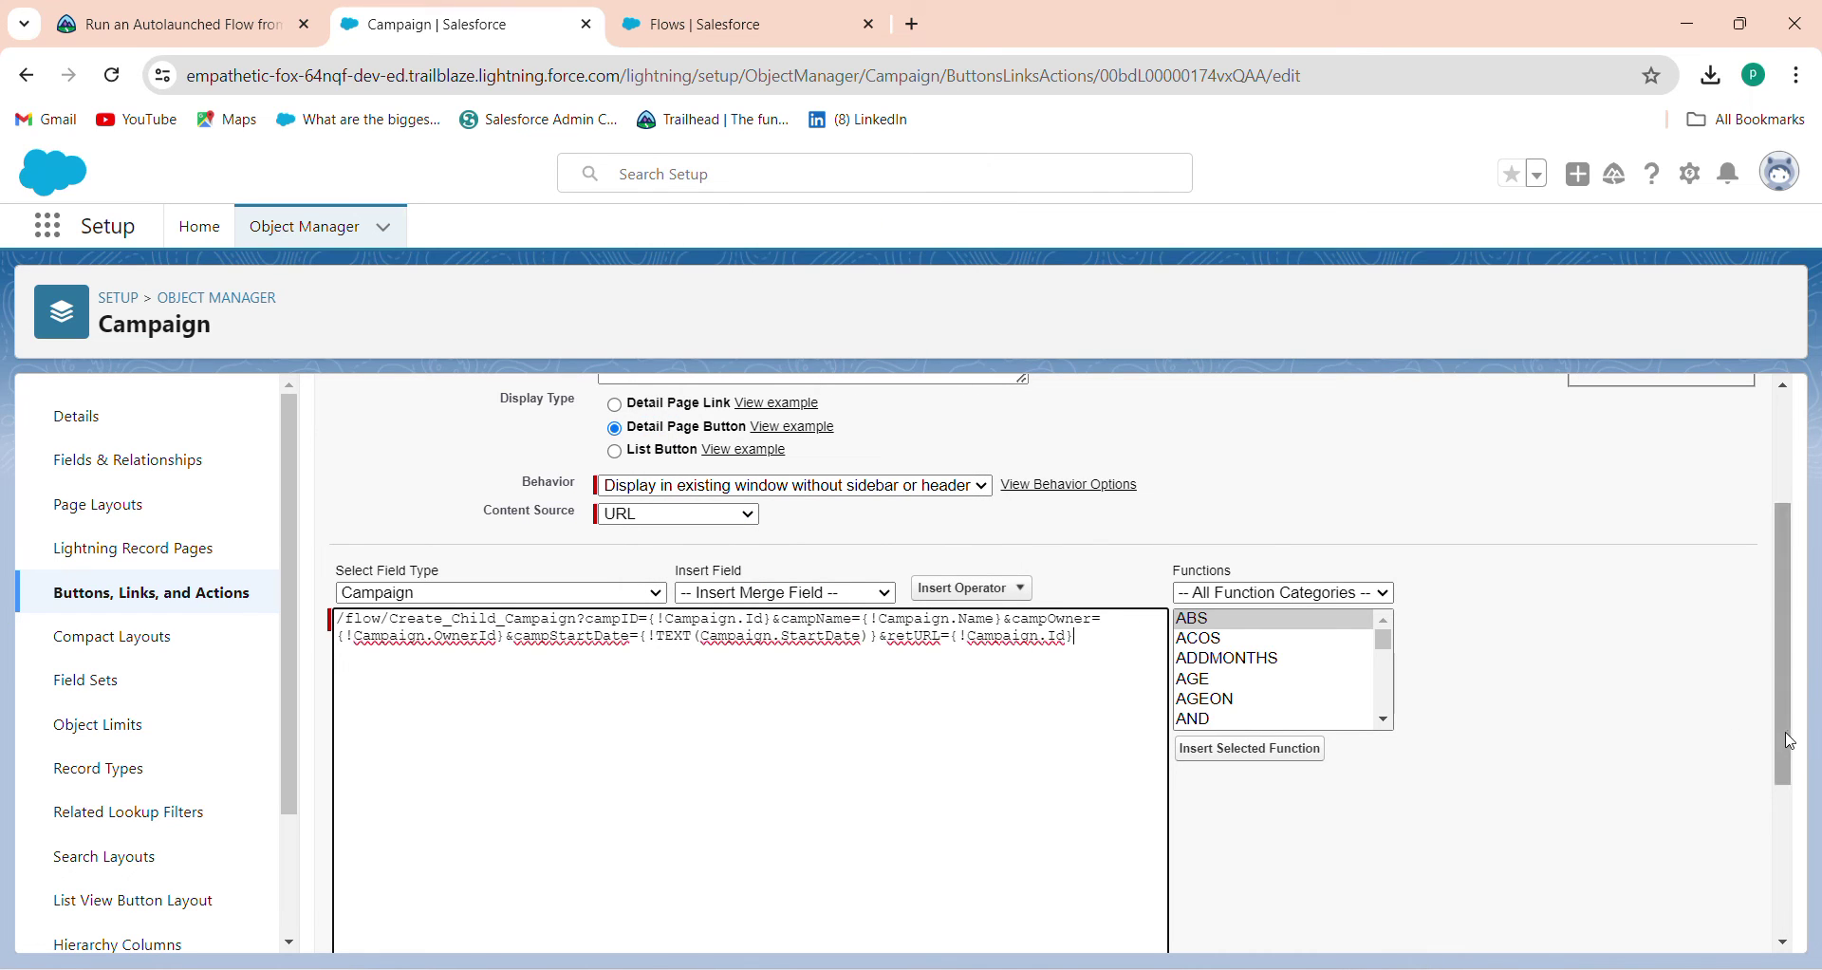
pyautogui.moveTo(1795, 743); pyautogui.dragTo(1778, 957)
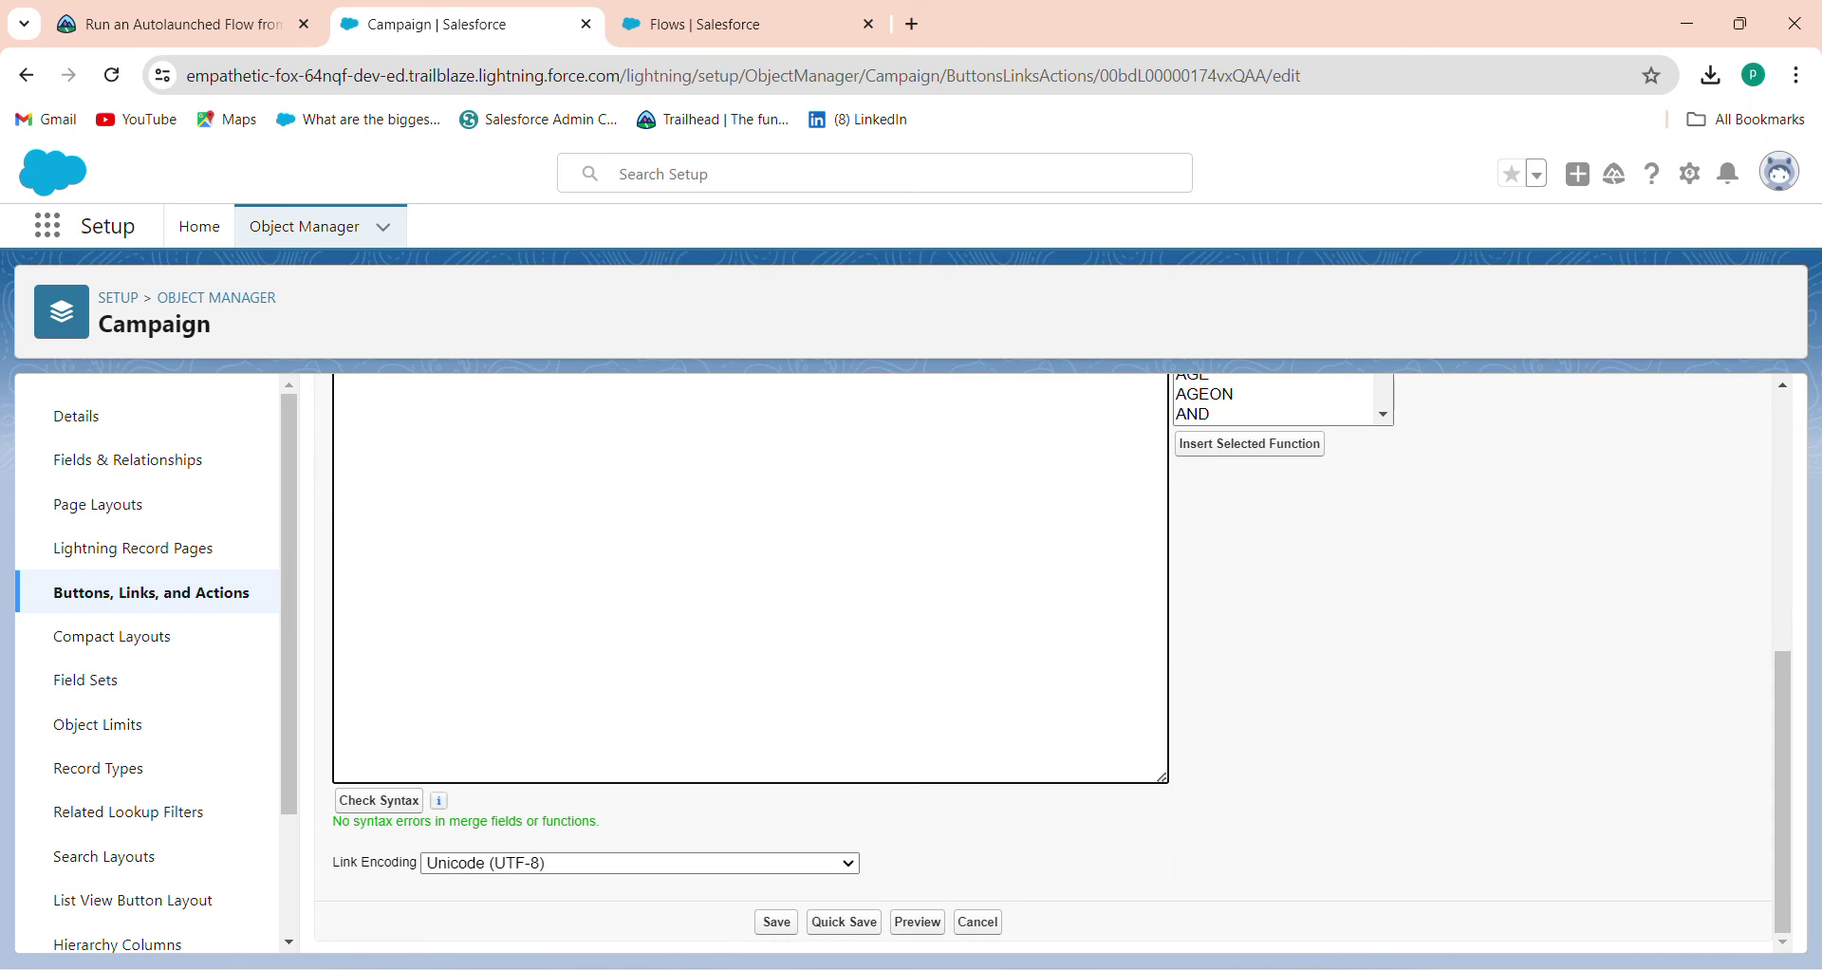
pyautogui.click(775, 924)
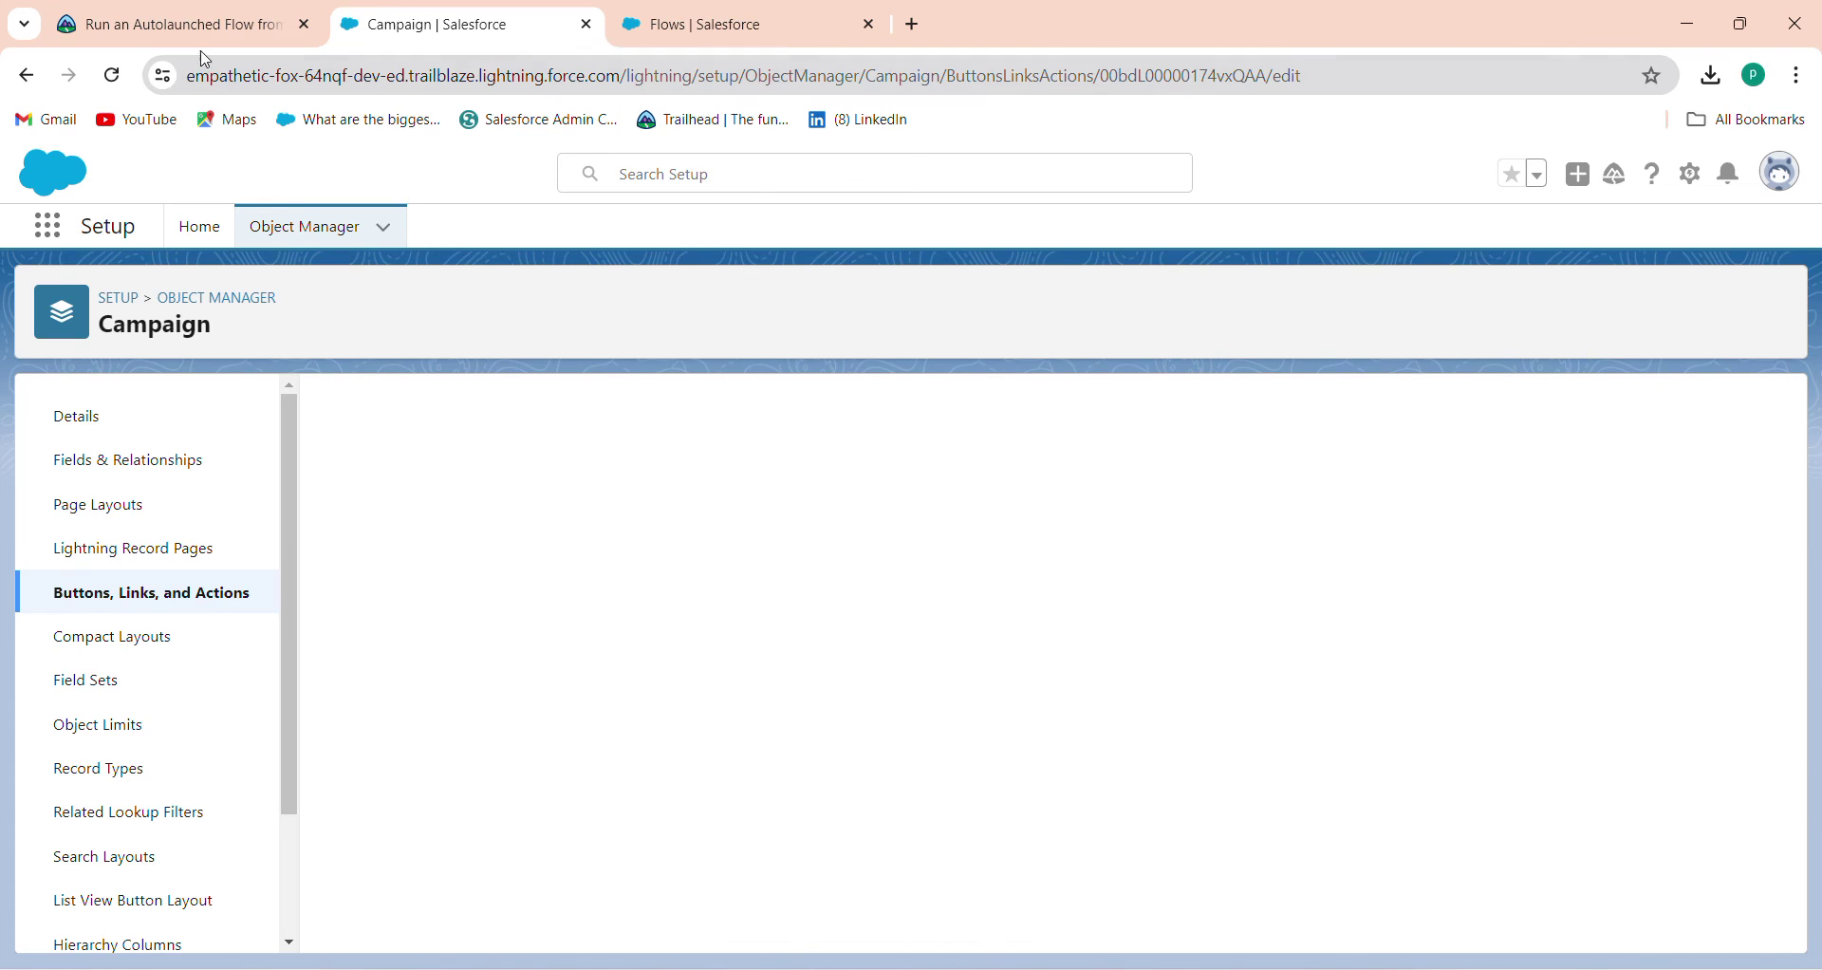
# Switch to the Trailhead page, resubmit the challenge for checking and read the feedback.
pyautogui.click(237, 41)
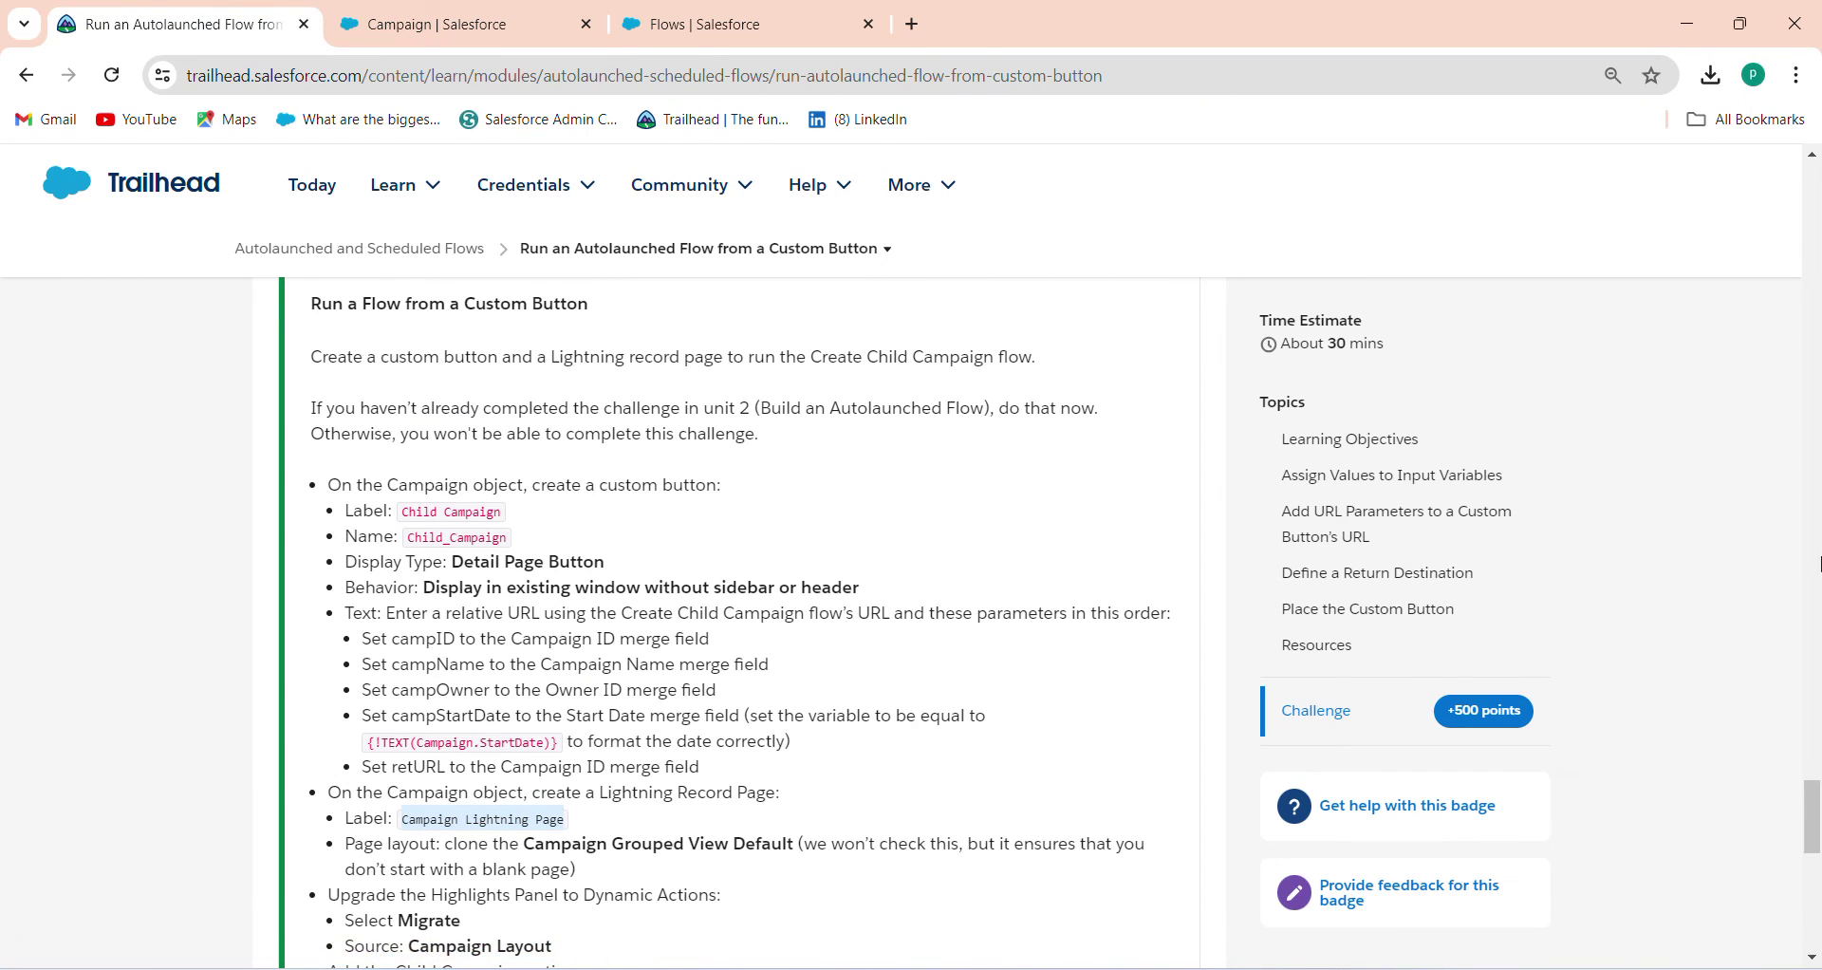
pyautogui.moveTo(1817, 808); pyautogui.dragTo(1816, 867)
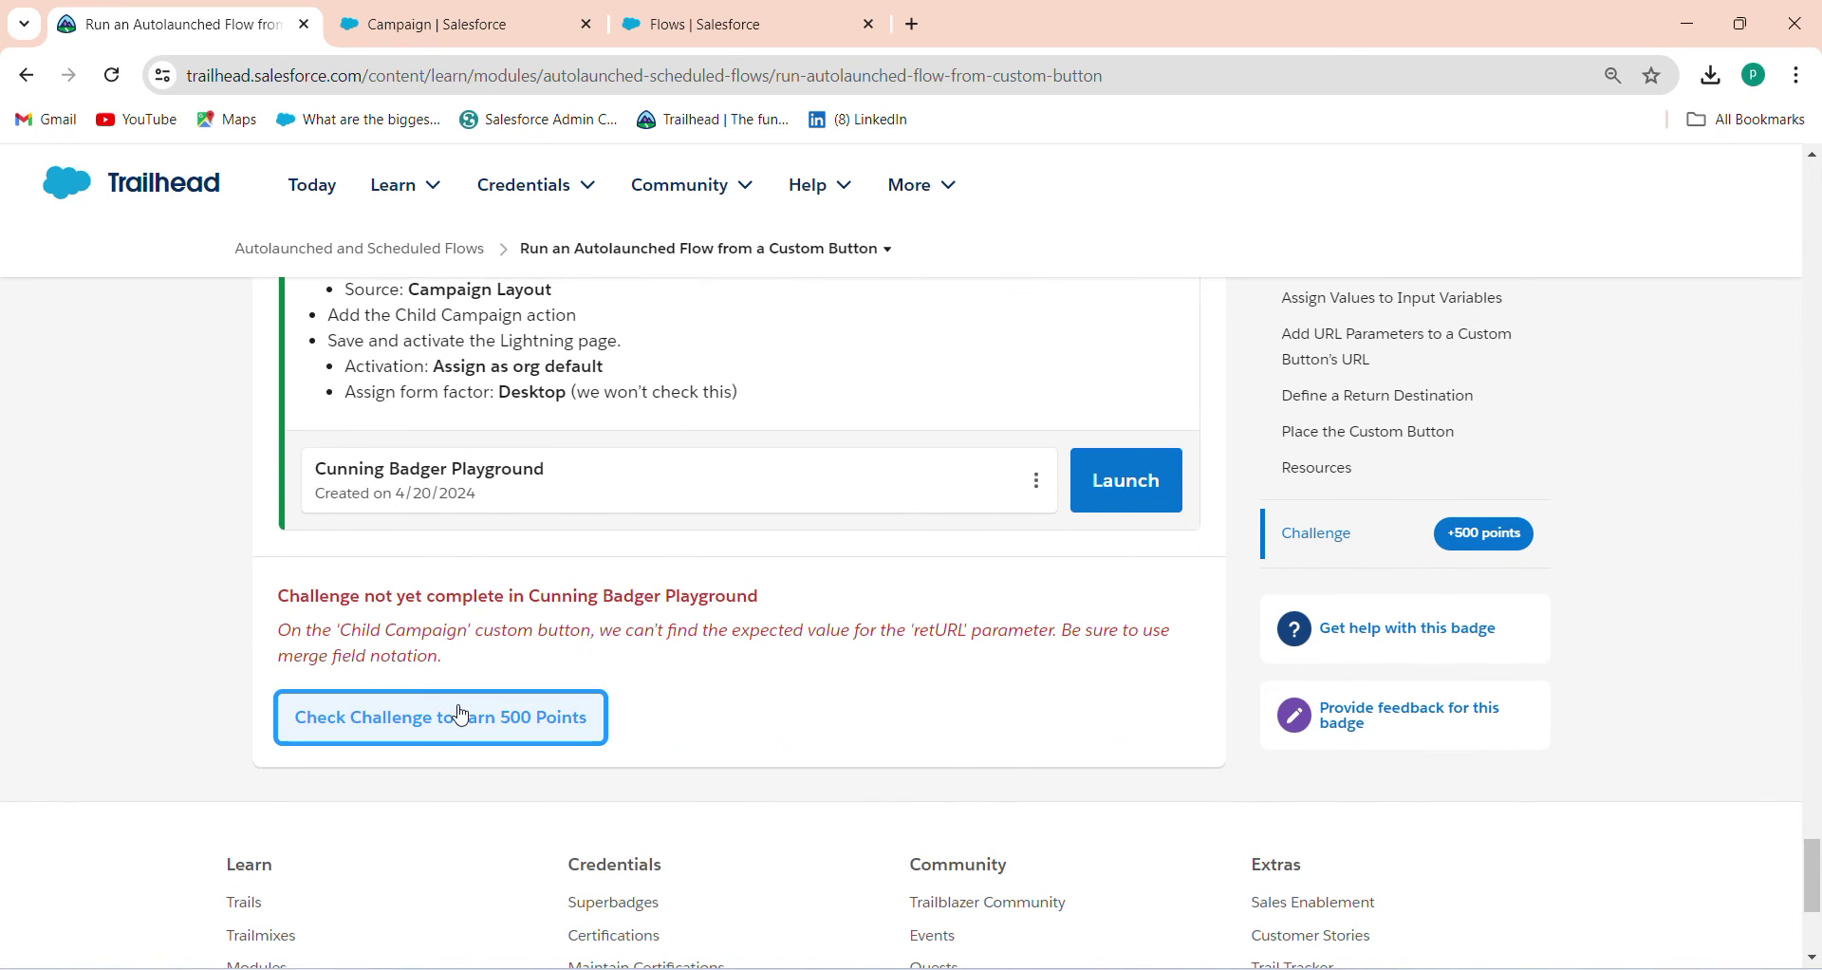
pyautogui.click(457, 716)
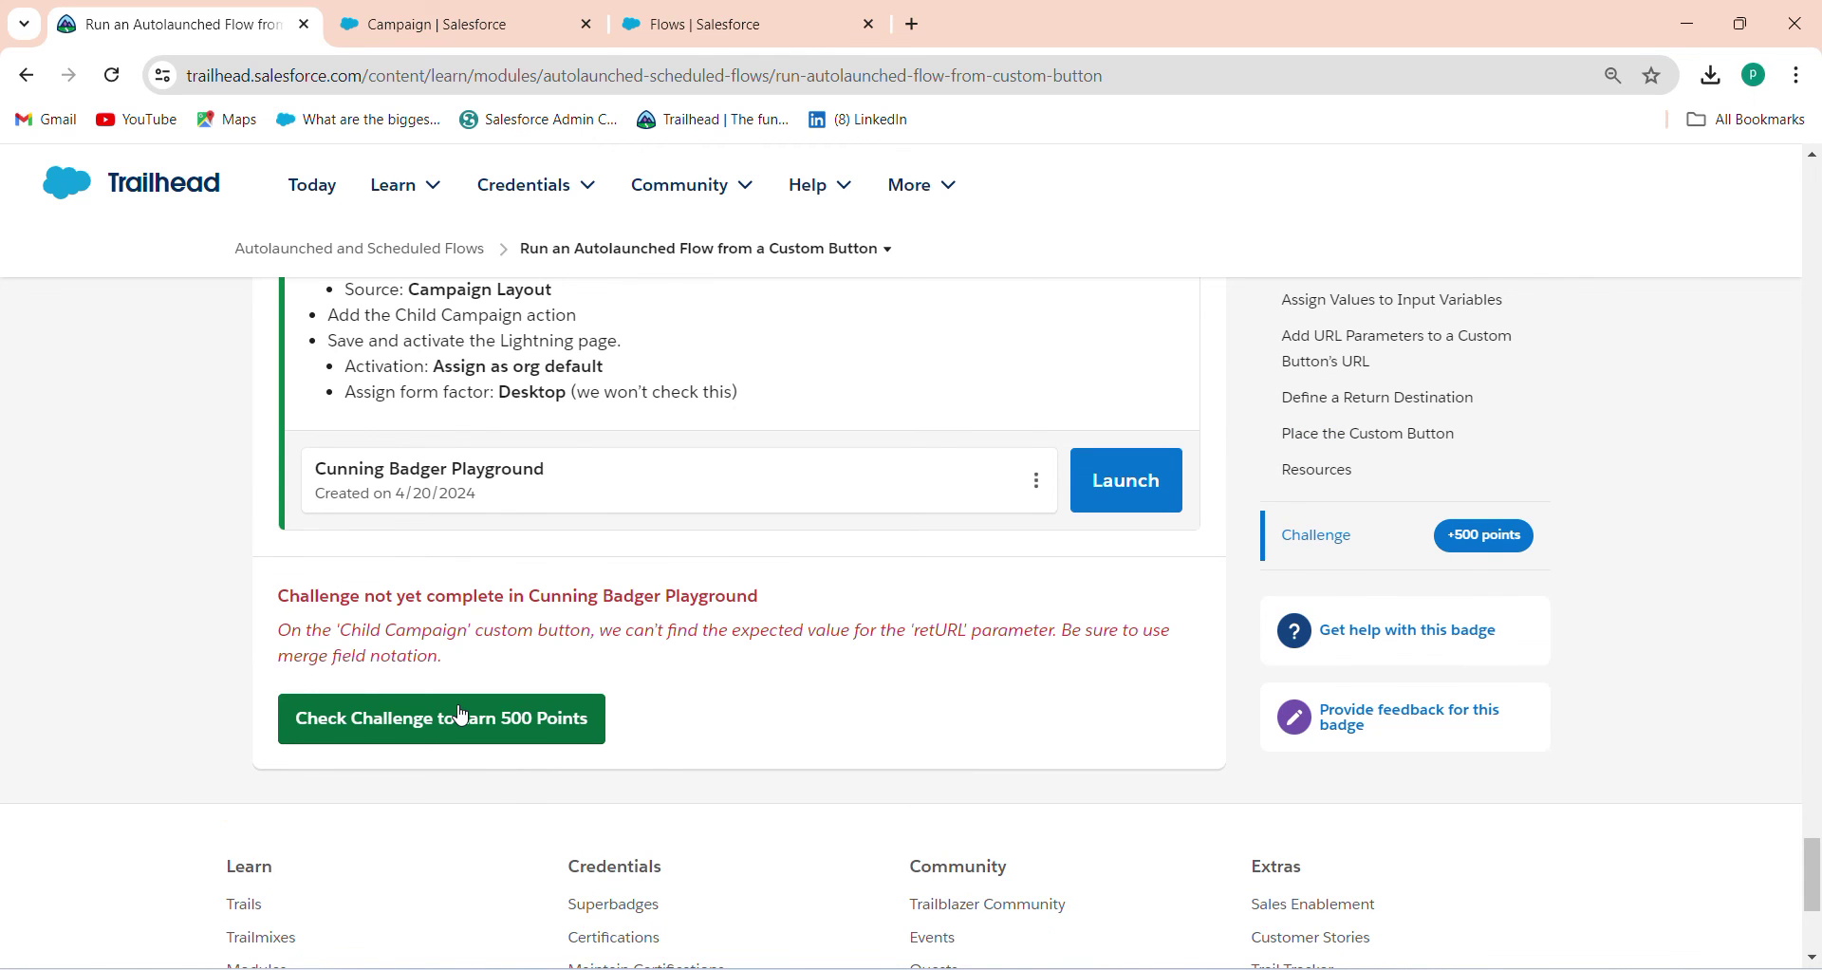
# Replace the Child Campaign button's whole URL with /flow/Create_Child_Campaign?campID={!Campaign.Id}&campName={!Campaign.Name}&campOwner={!Campaign.OwnerId}&campStartDate={!TEXT(Campaign.StartDate)}&retURL=%2F{!Campaign.Id}, without a blank first line.
pyautogui.hotkey('ctrl', 'Tab')
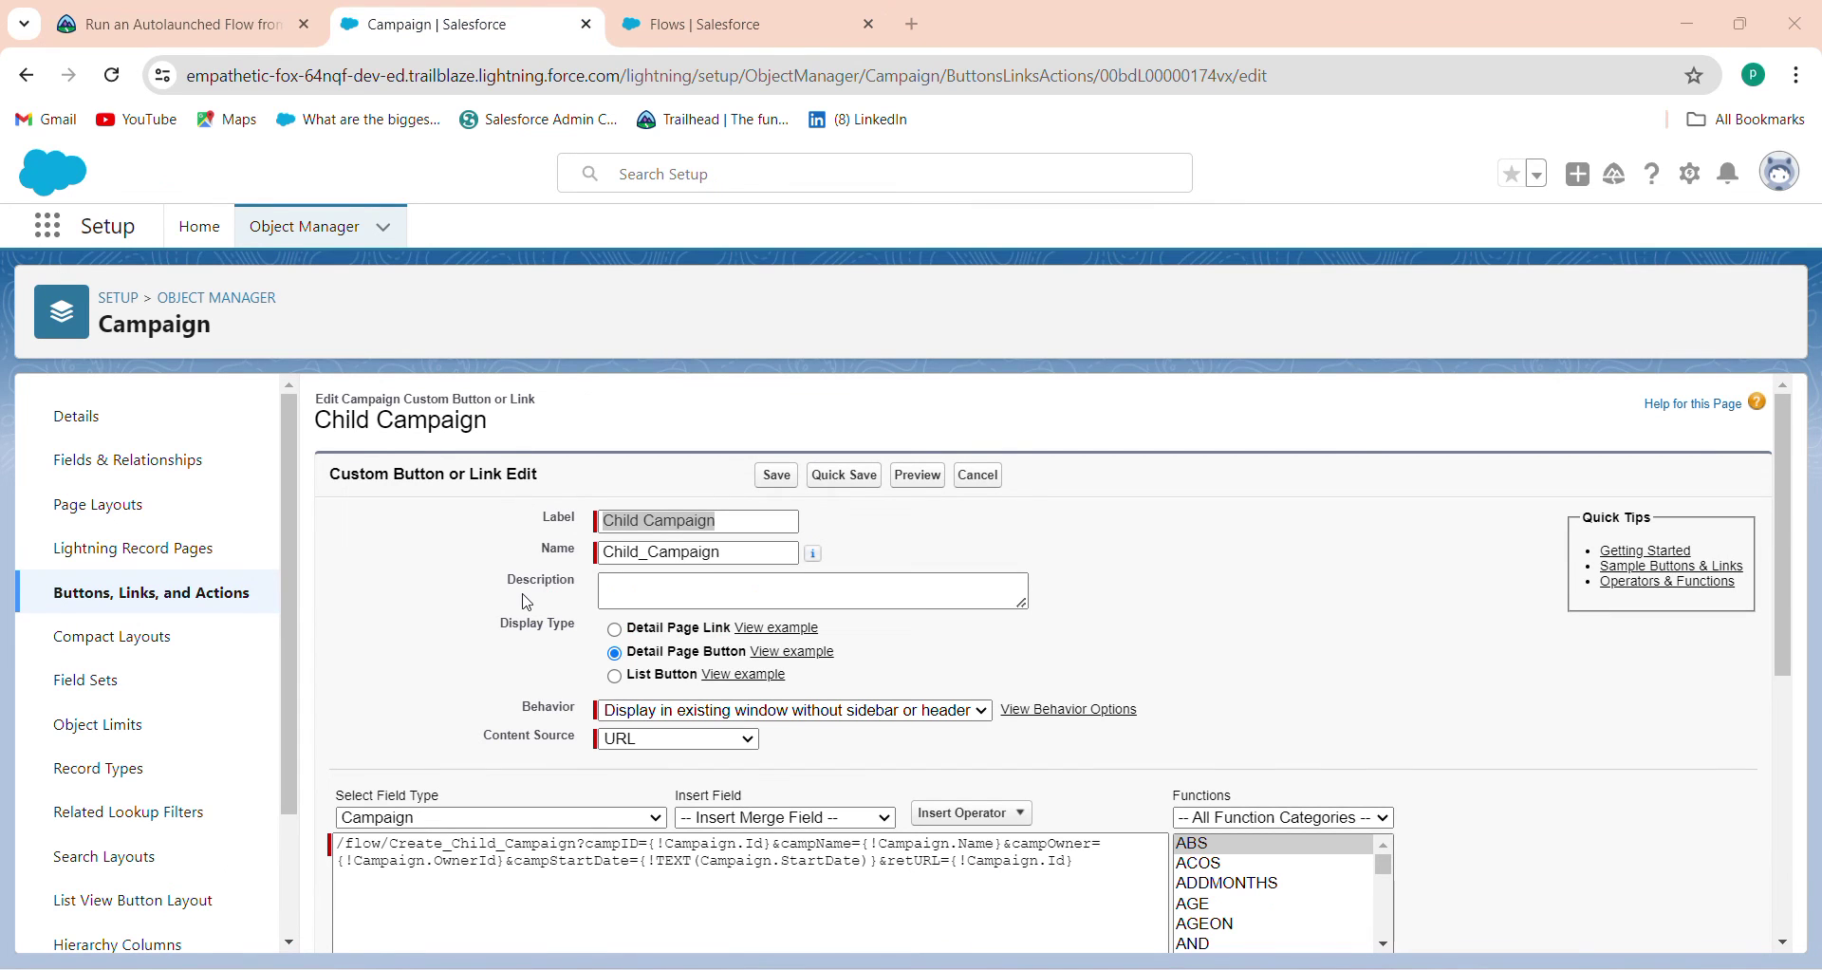
pyautogui.click(598, 868)
pyautogui.hotkey('ctrl', 'a')
pyautogui.press('BackSpace')
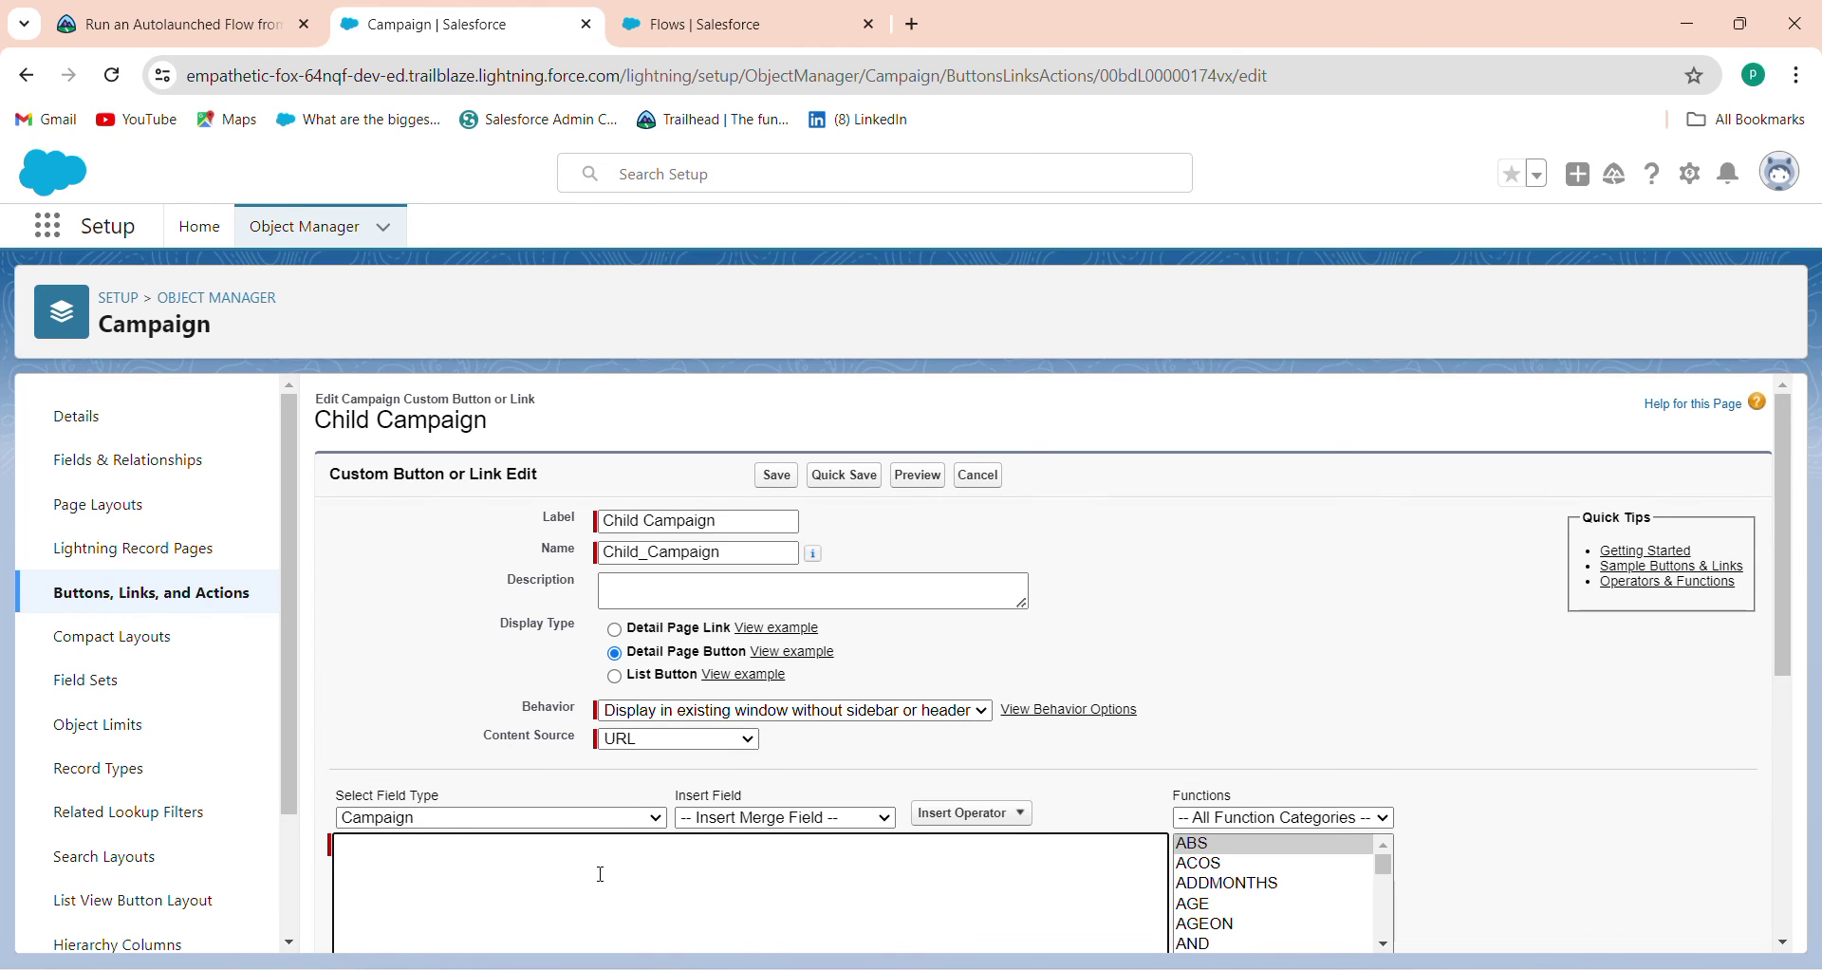
pyautogui.write('/flow/Create_Child_Campaign?campID={!Campaign.Id}&campName={!Campaign.Name}&campOwner={!Campaign.OwnerId}&campStartDate={!TEXT(Campaign.StartDate)}&retURL=%2F{!Campaign.Id}')
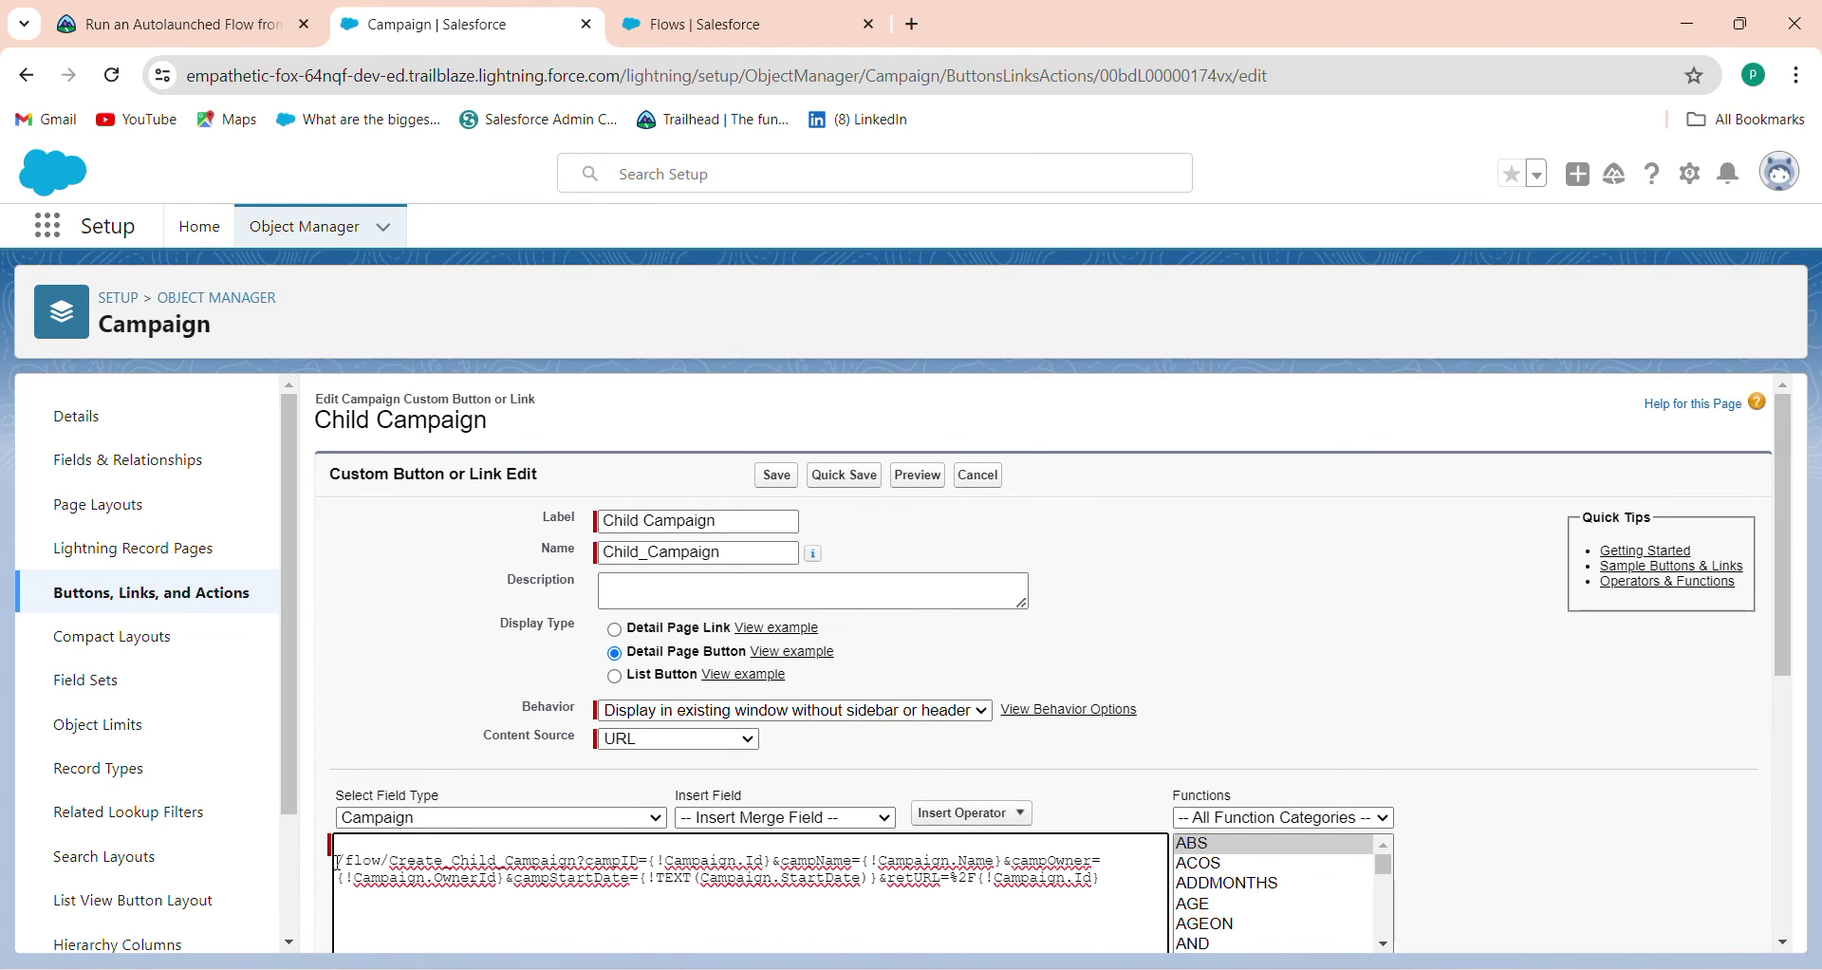
pyautogui.click(339, 862)
pyautogui.press('BackSpace')
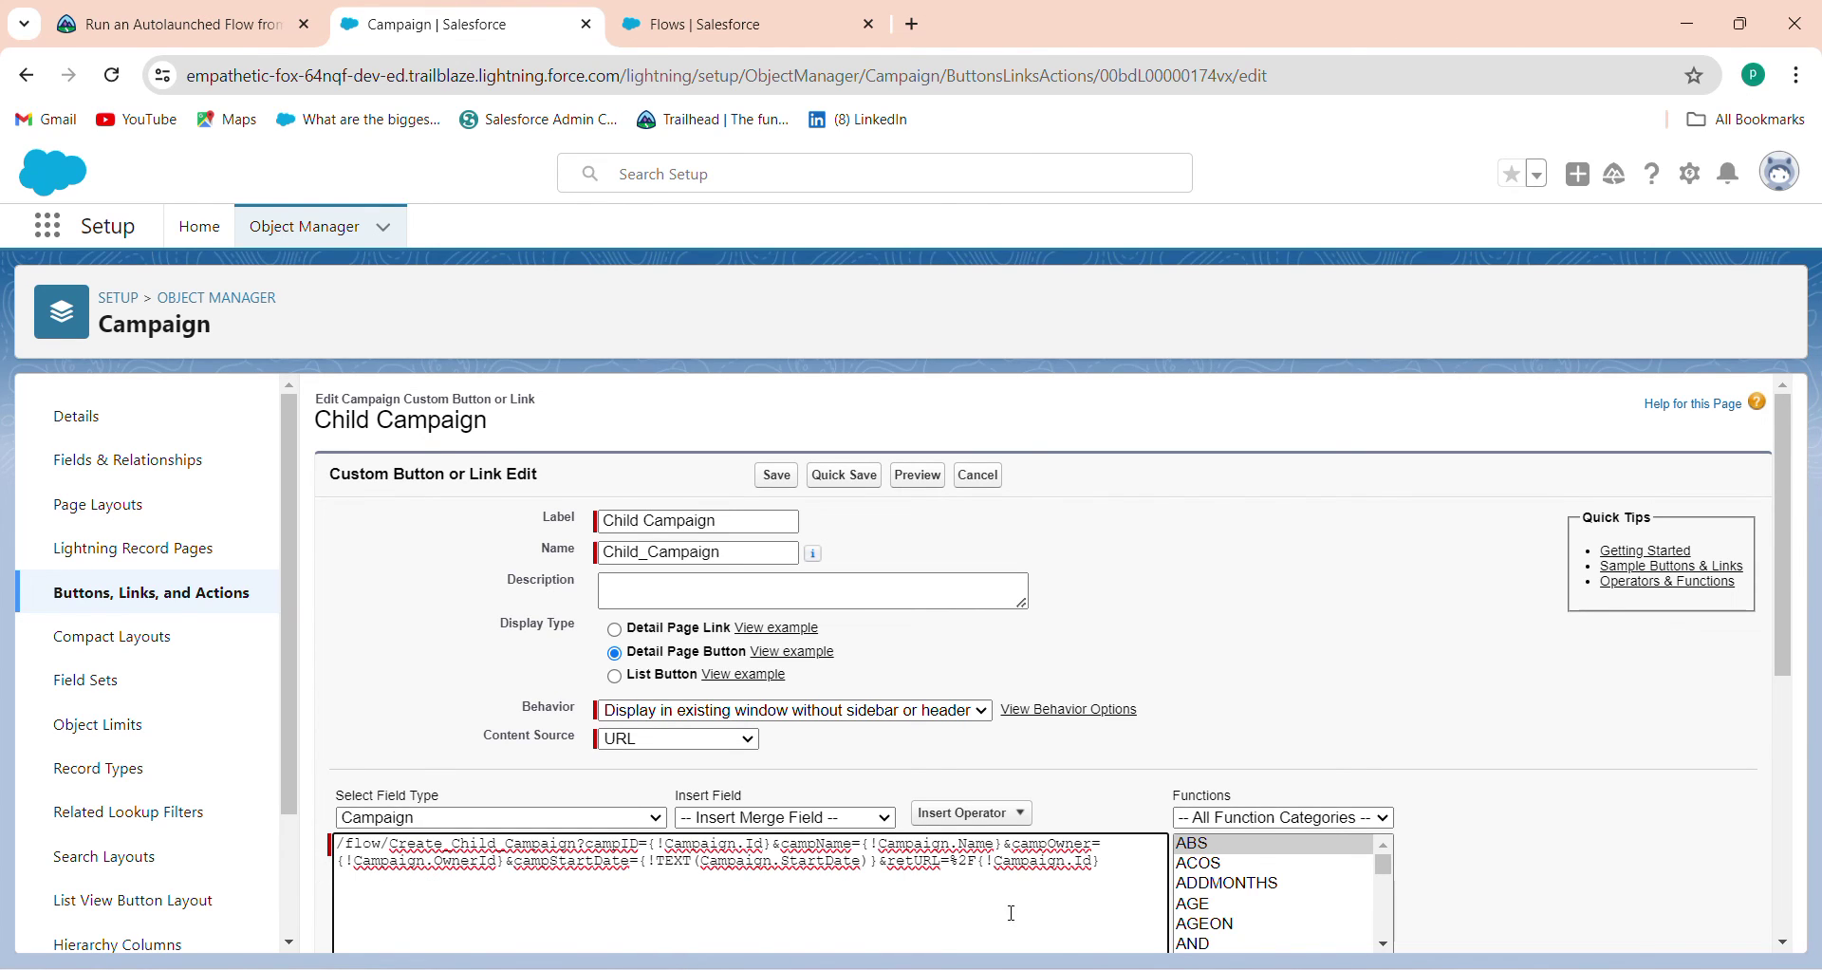
# Review the Child Campaign button's new URL and its link settings, and save the button.
pyautogui.moveTo(1793, 674); pyautogui.dragTo(1782, 931)
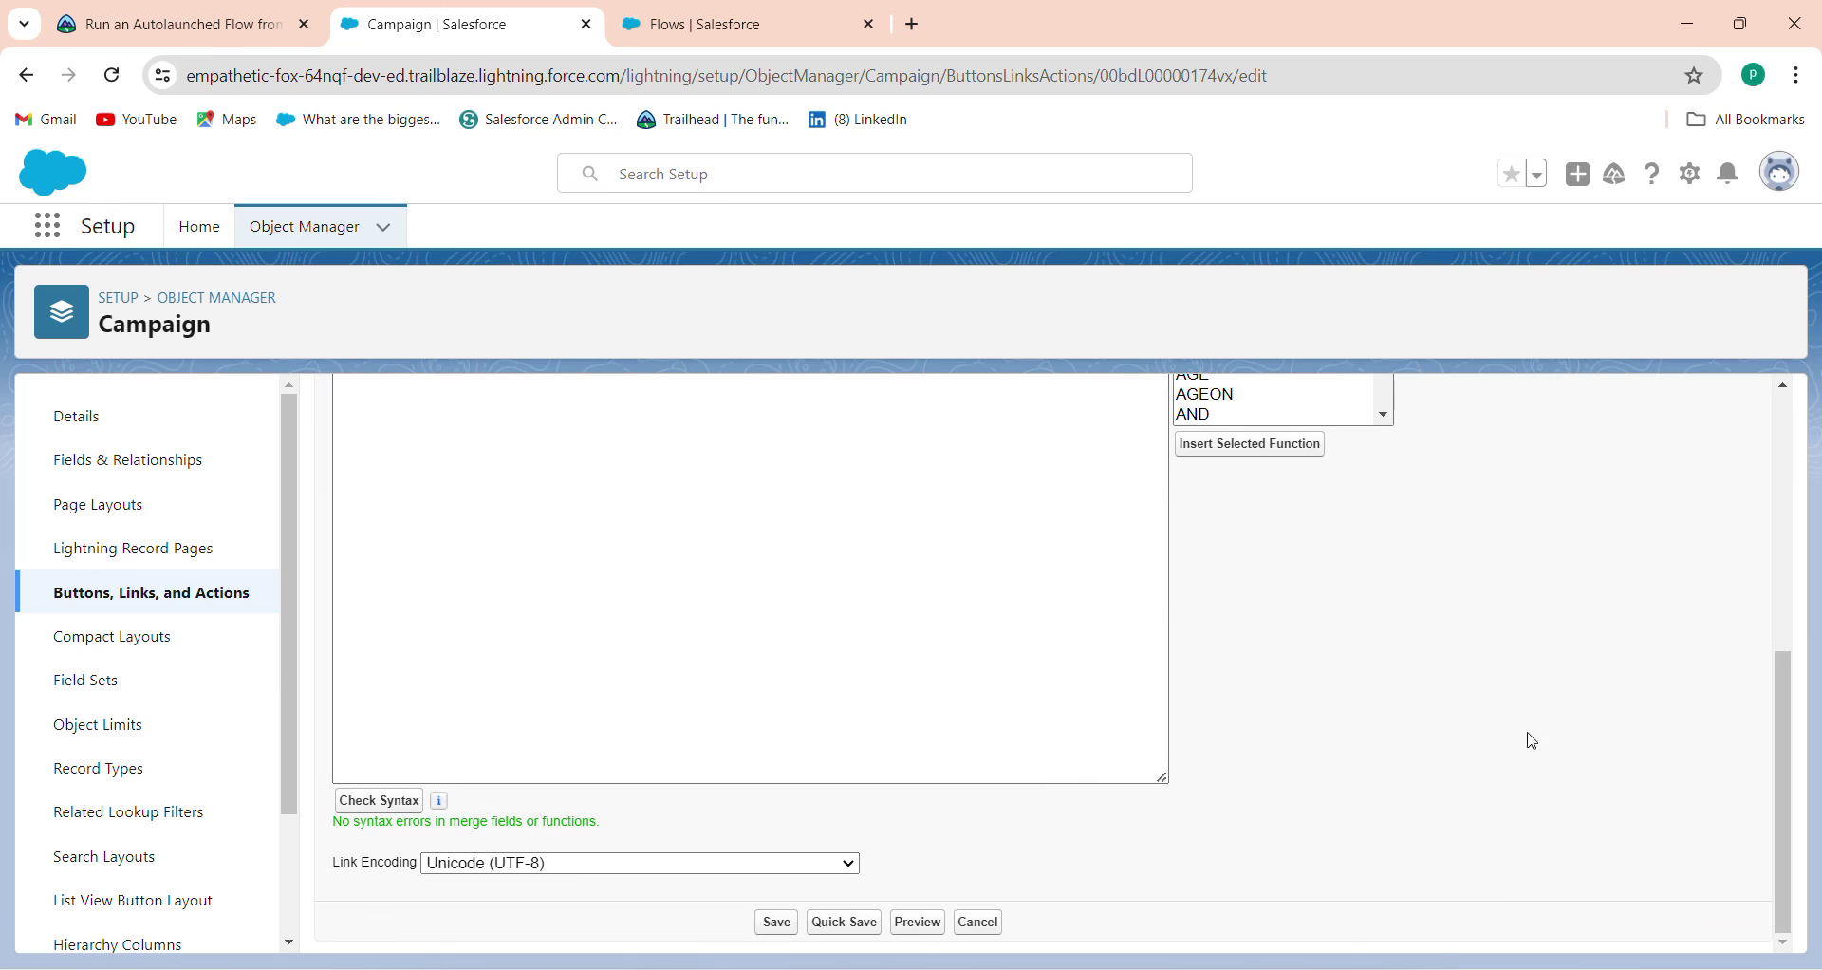
pyautogui.moveTo(1780, 830); pyautogui.dragTo(1762, 675)
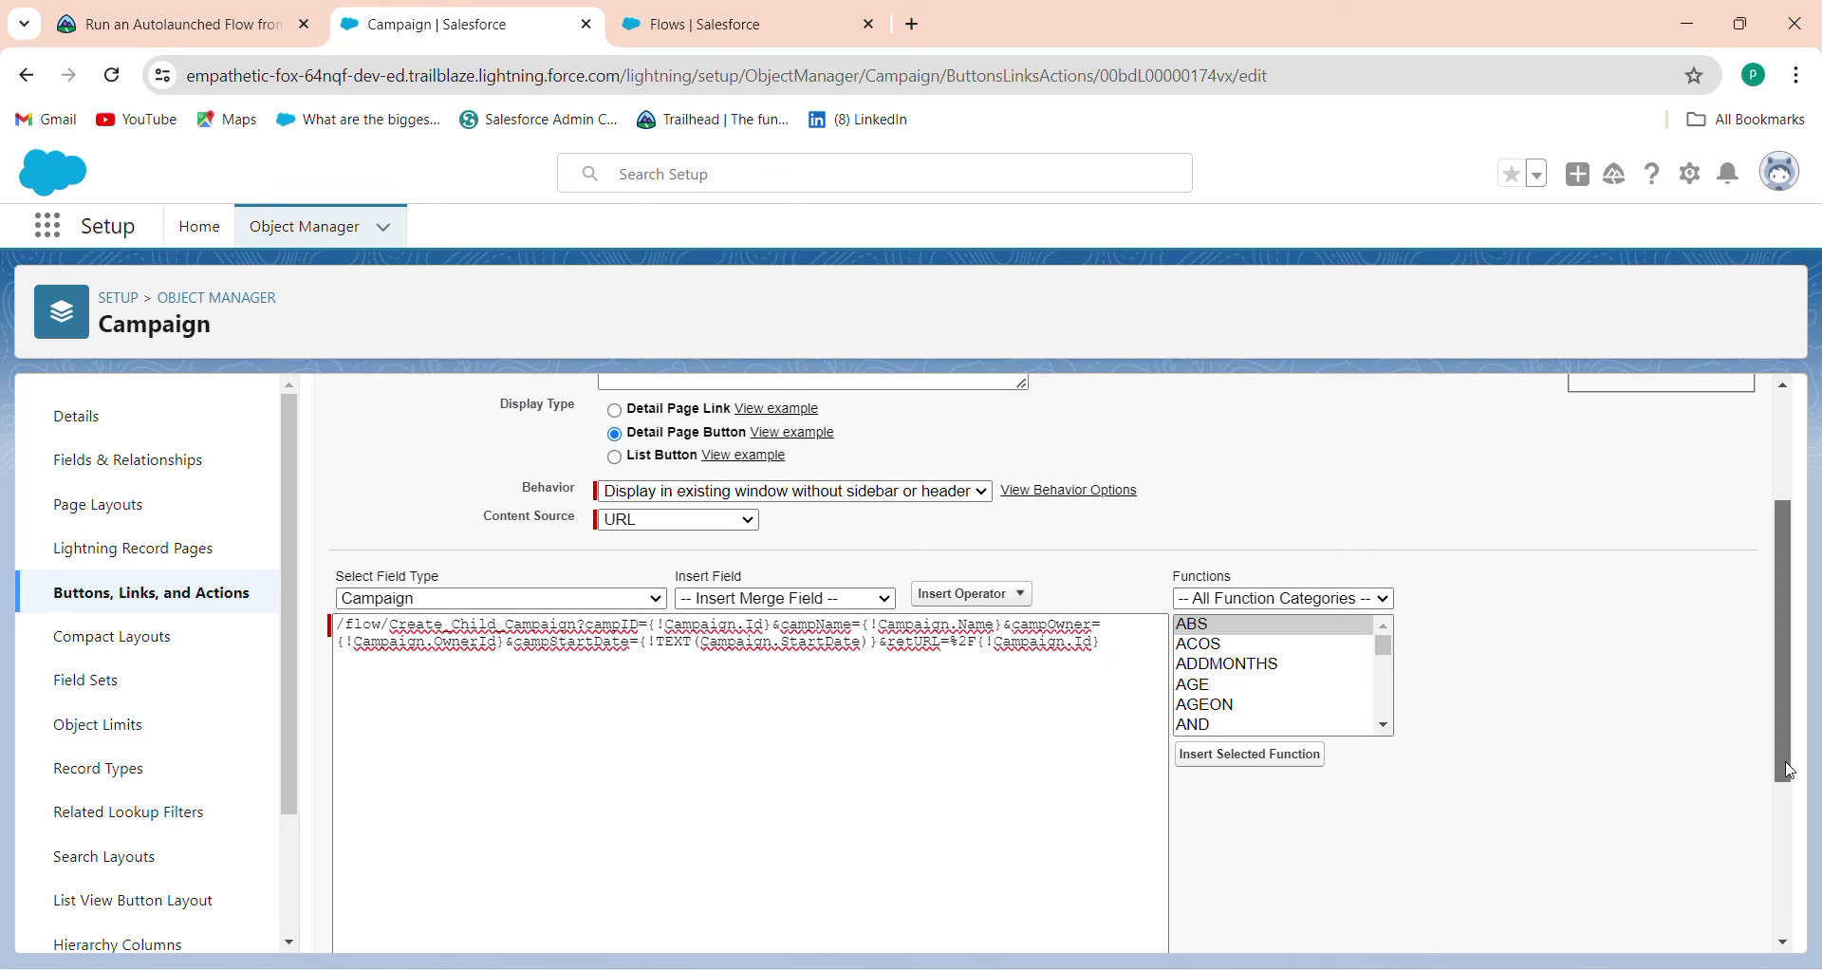
pyautogui.moveTo(1796, 774); pyautogui.dragTo(1797, 925)
pyautogui.click(778, 923)
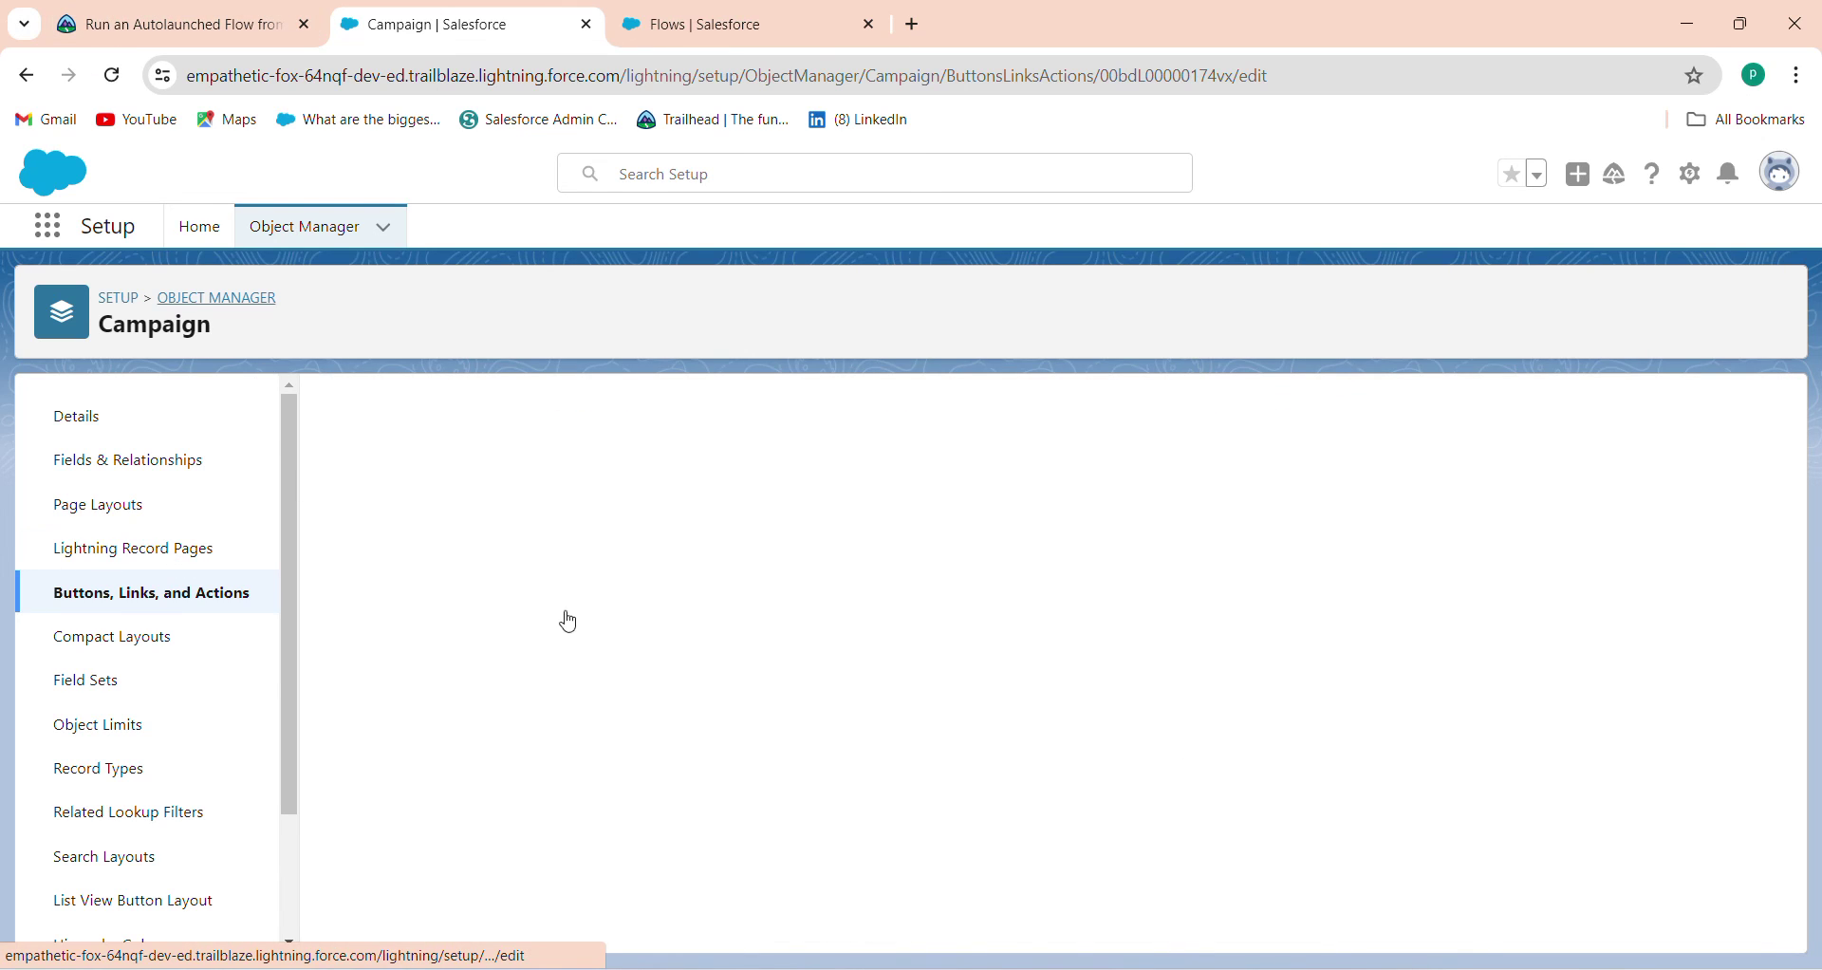
# Submit the challenge for checking again on the Trailhead page and read the assessment result for the Autolaunched and Scheduled Flows module.
pyautogui.click(208, 44)
pyautogui.click(474, 727)
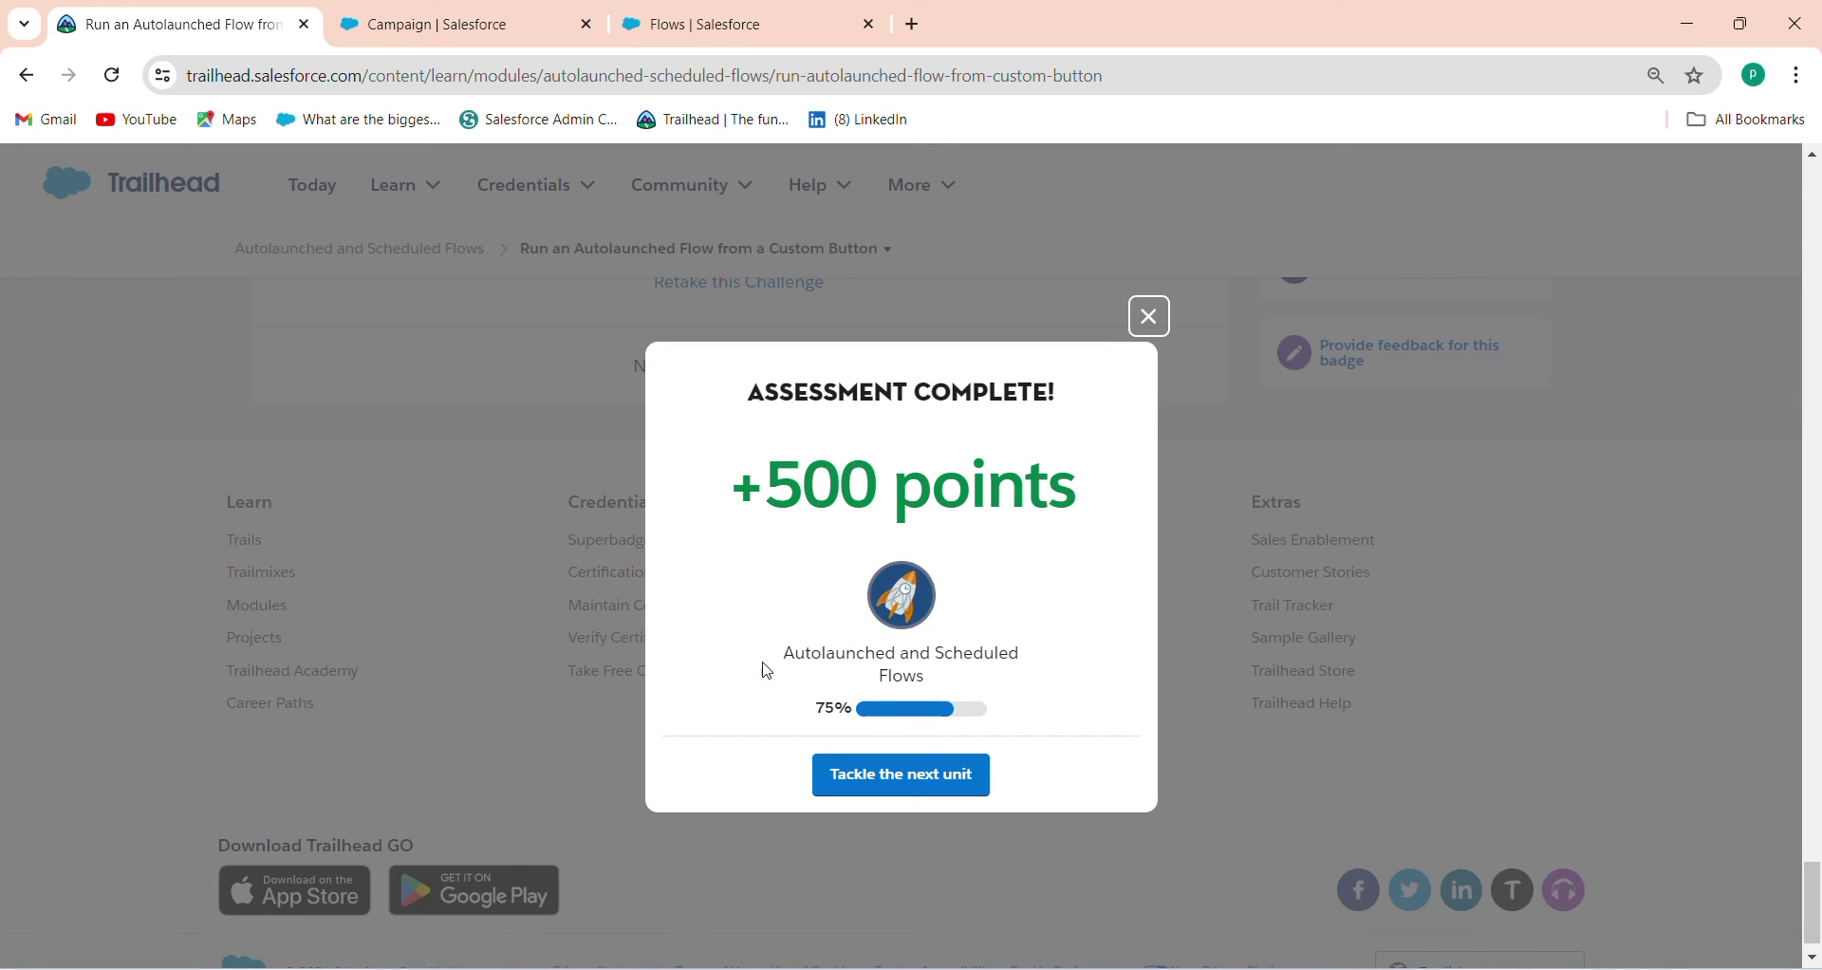
pyautogui.moveTo(765, 665); pyautogui.dragTo(1003, 660)
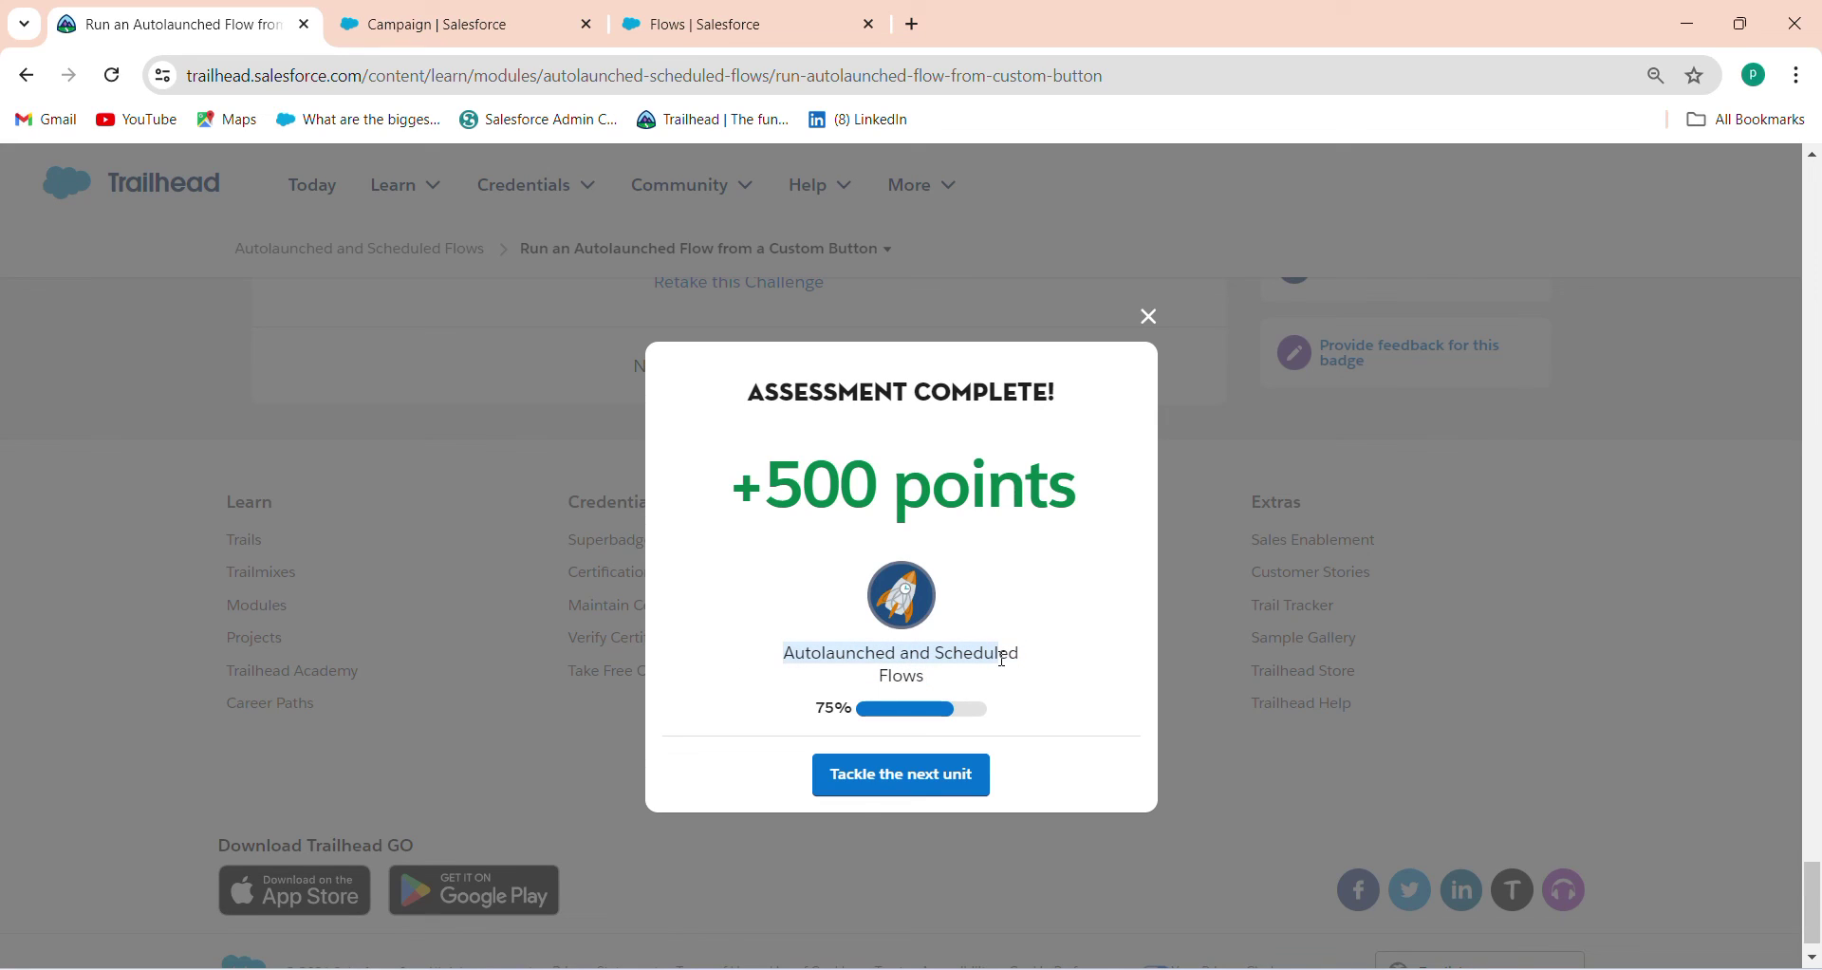